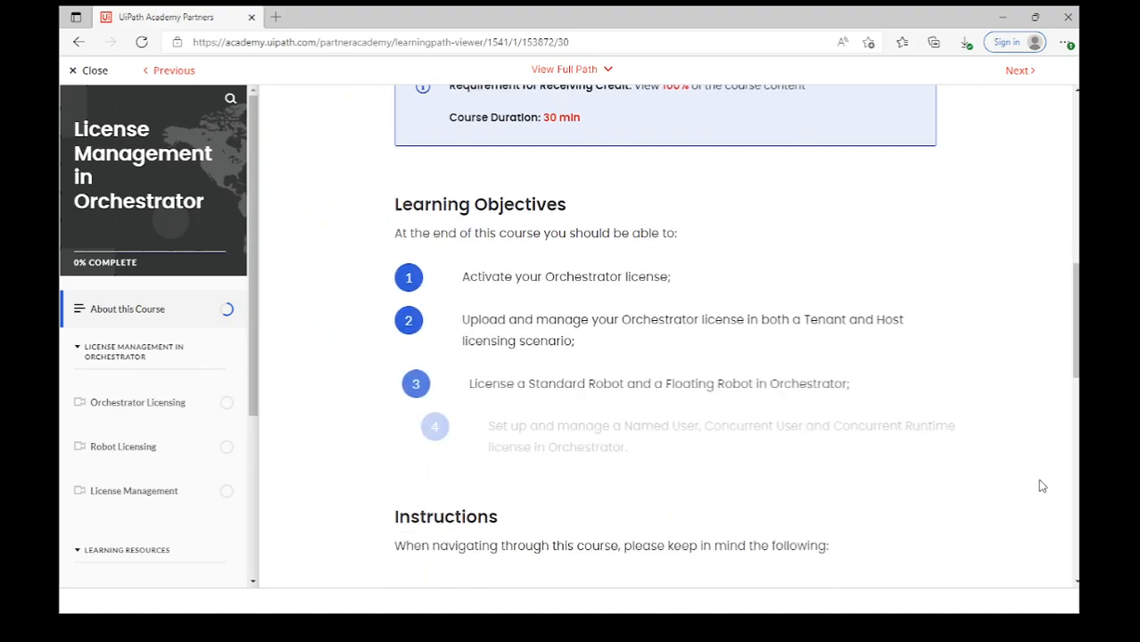
Scroll through About this Course and step through the player hints for play/pause, search, full screen and speed.
scroll(1042, 486, "down", 3)
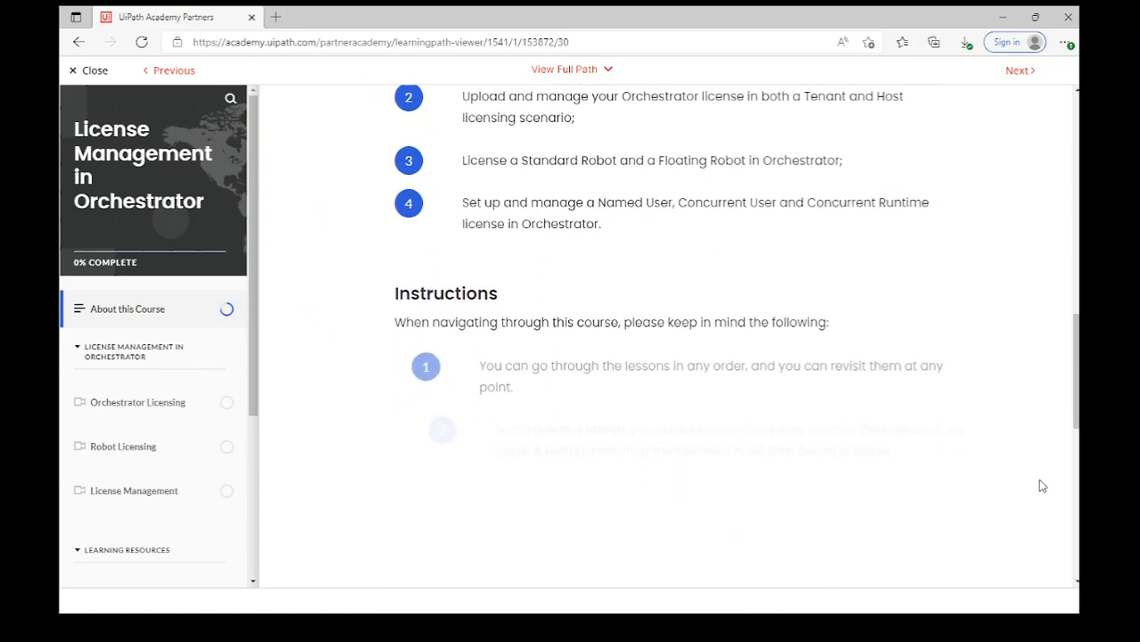
scroll(1041, 486, "down", 3)
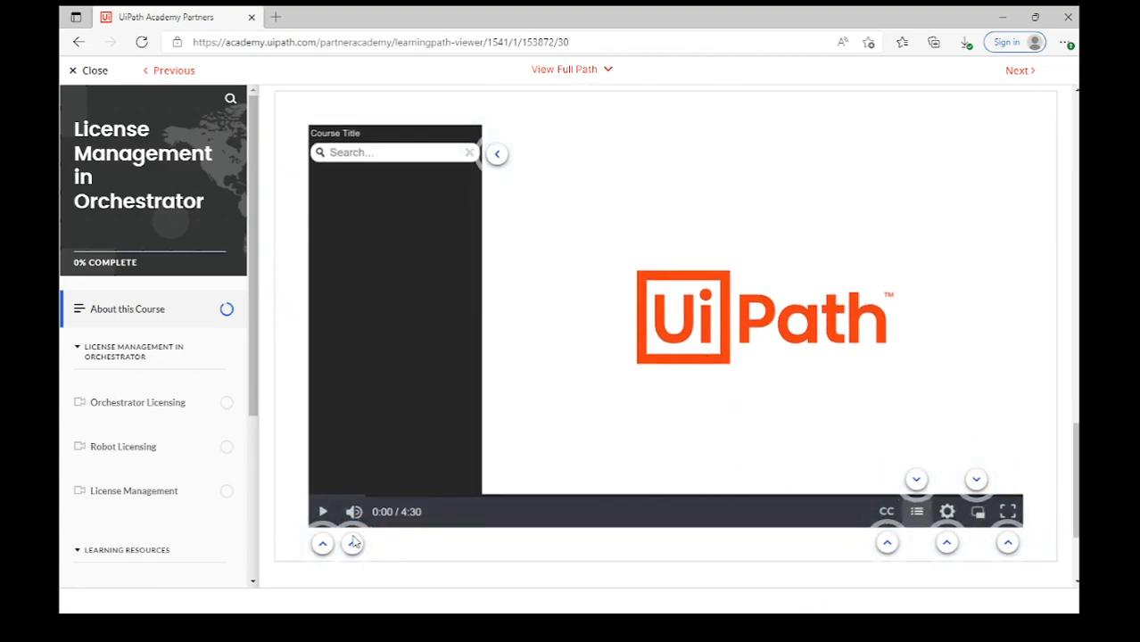
left_click(322, 543)
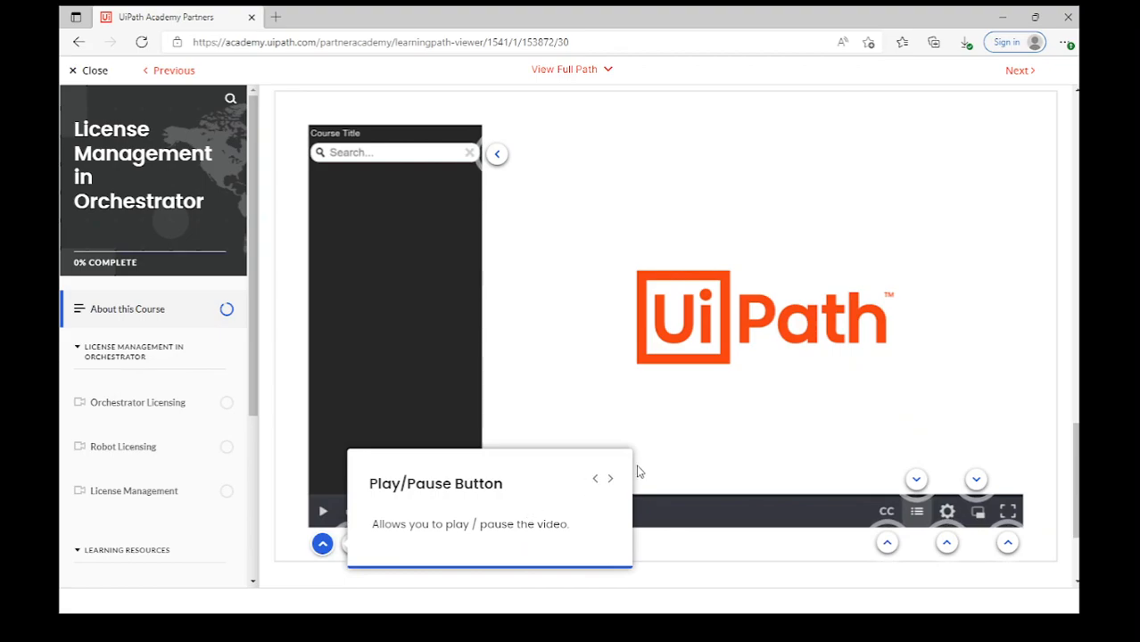
left_click(614, 479)
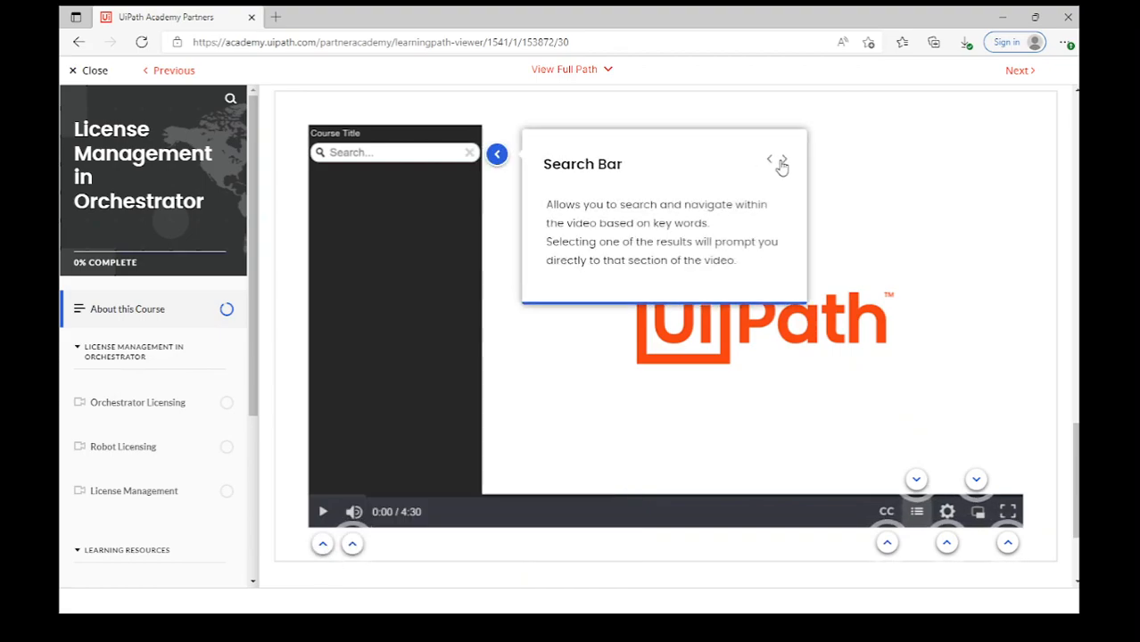
left_click(781, 165)
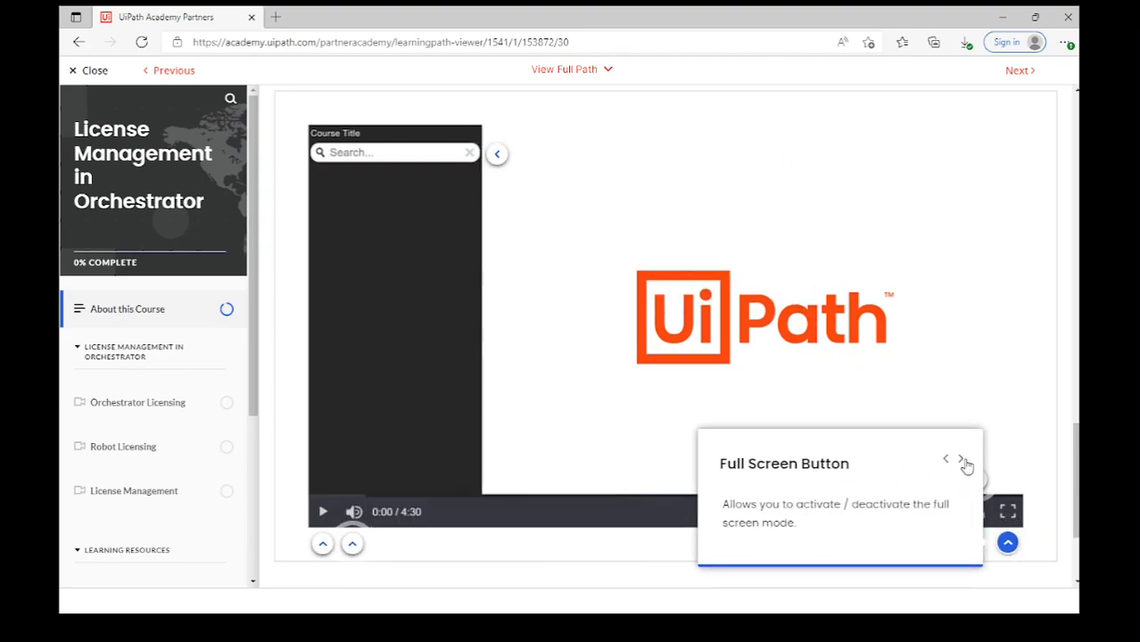
left_click(961, 460)
left_click(901, 426)
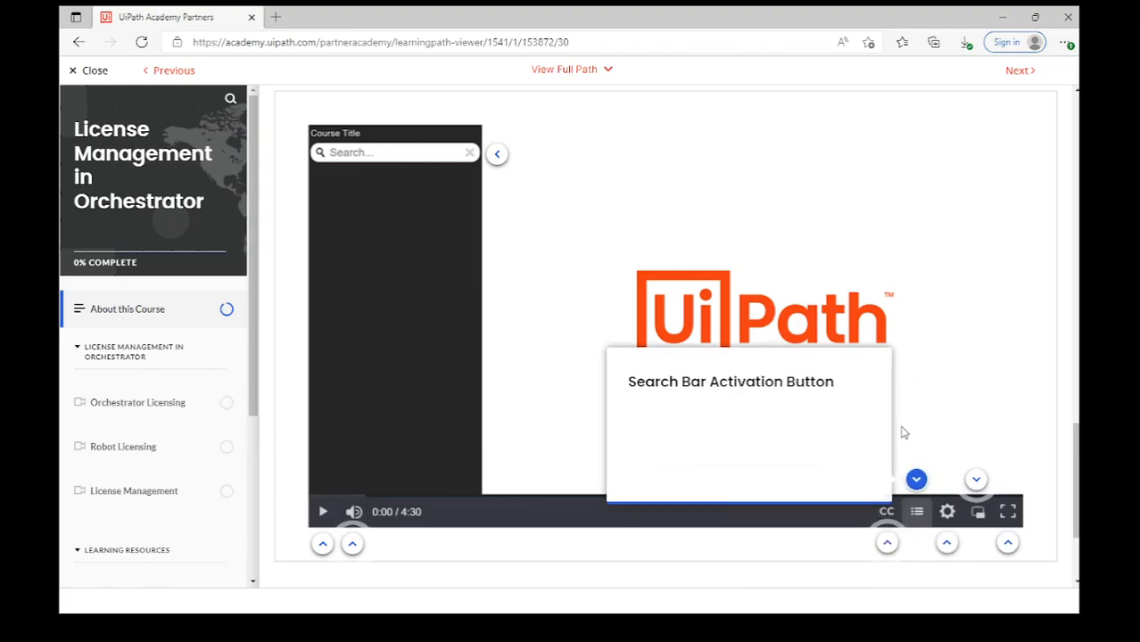
Finish the captions, picture-in-picture and volume hints, then scroll to the bottom of the page.
left_click(875, 378)
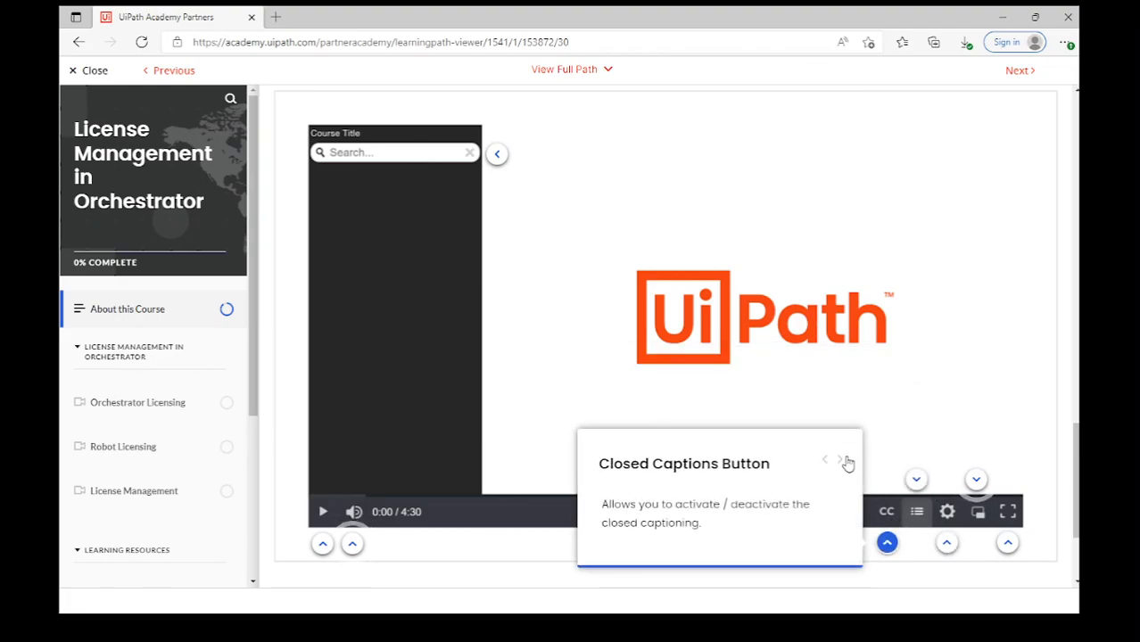
left_click(843, 464)
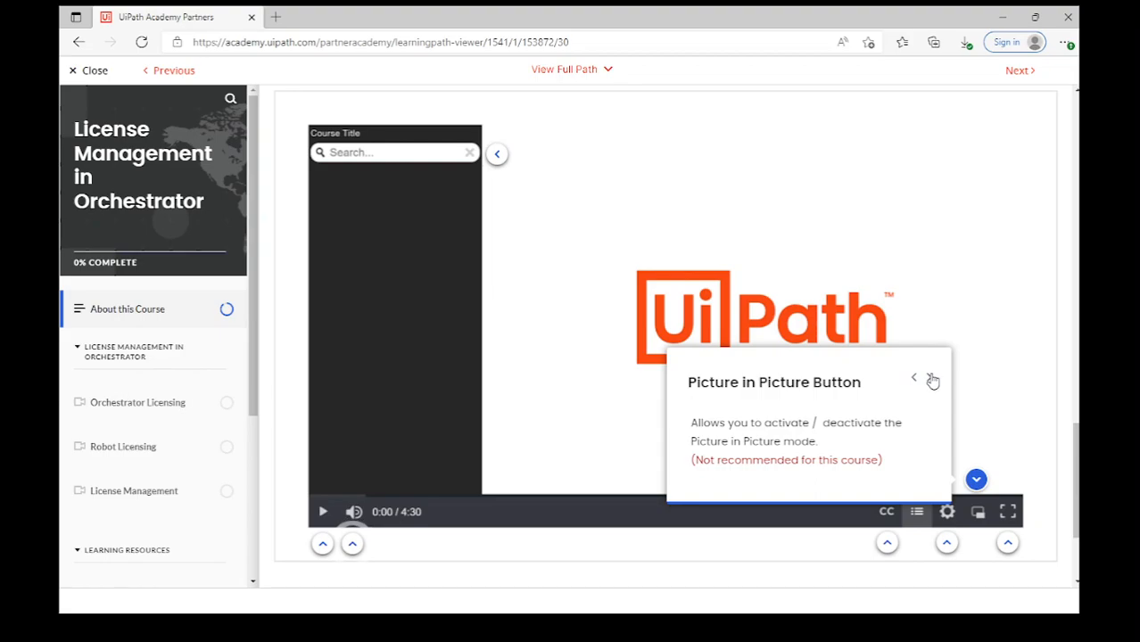
left_click(929, 380)
left_click(640, 461)
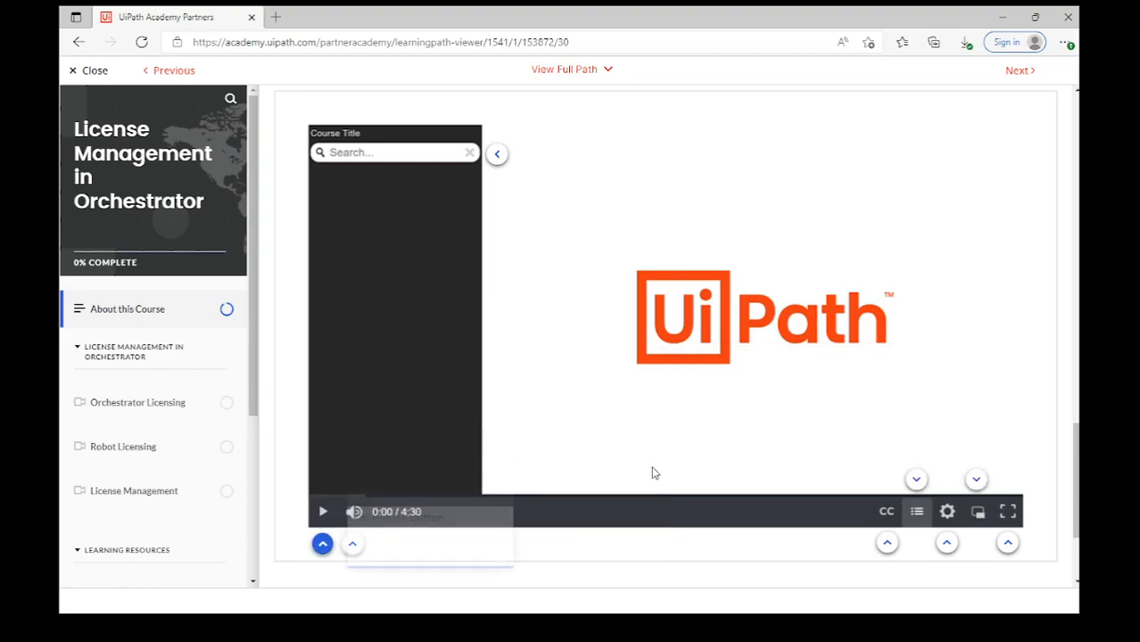
left_click(758, 553)
scroll(758, 558, "down", 3)
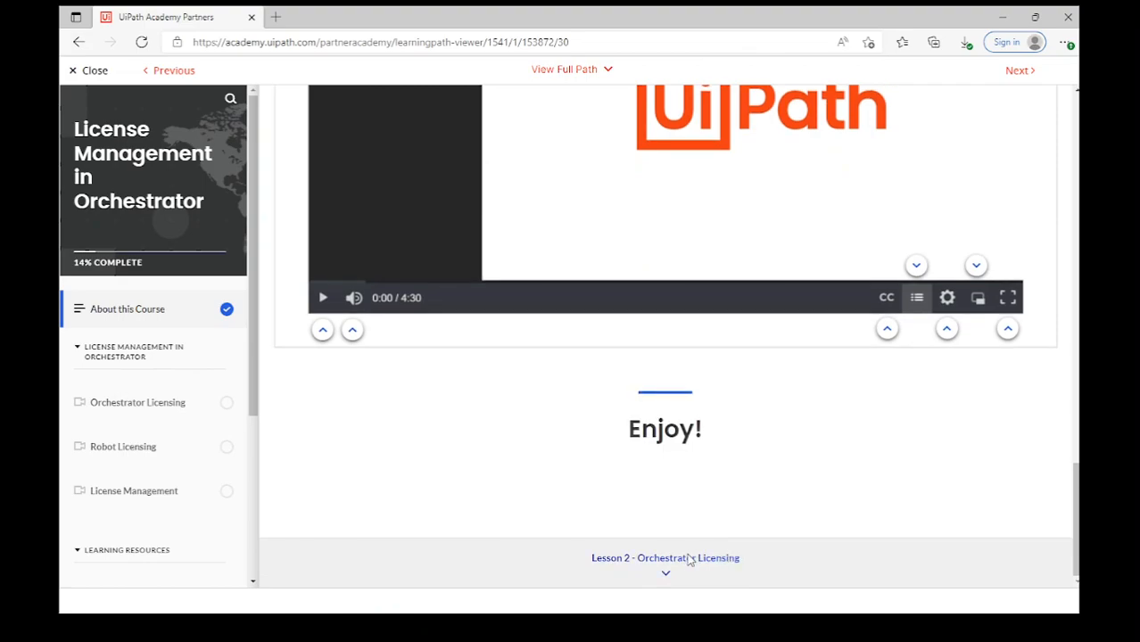
Open Lesson 2 - Orchestrator Licensing and play the Getting Started video full screen.
left_click(691, 557)
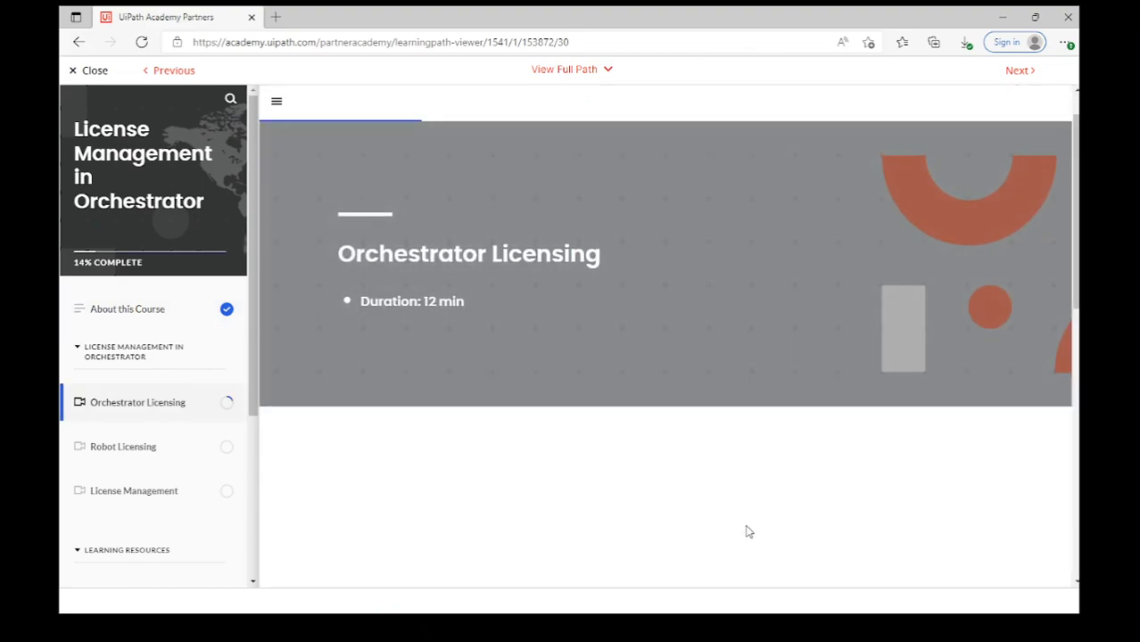
scroll(748, 532, "down", 3)
scroll(748, 532, "down", 5)
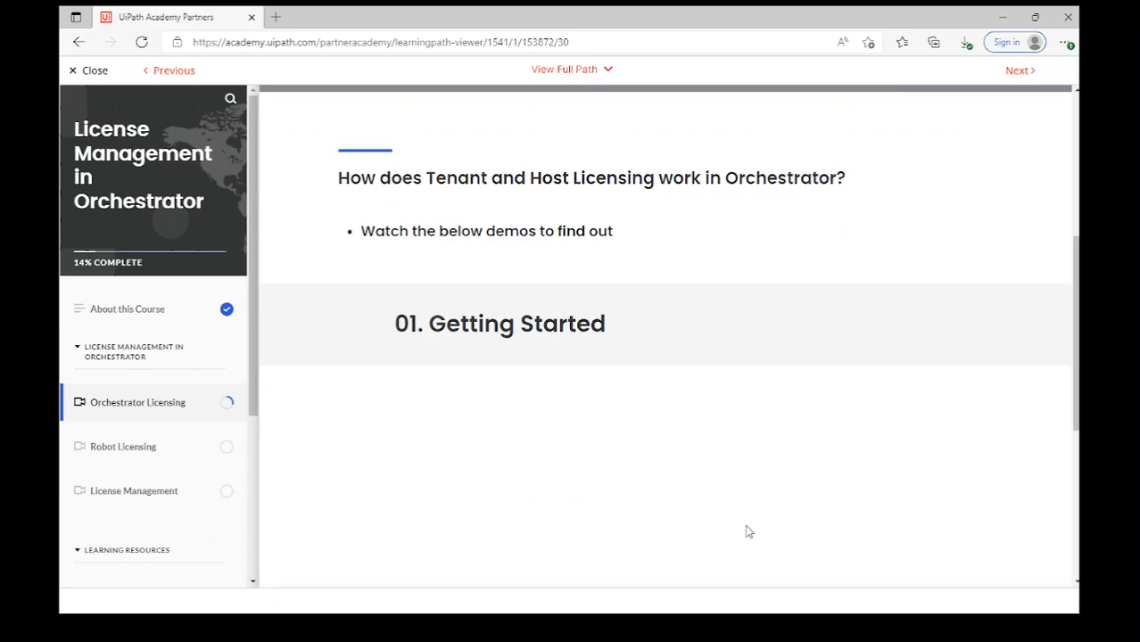
scroll(748, 531, "down", 1)
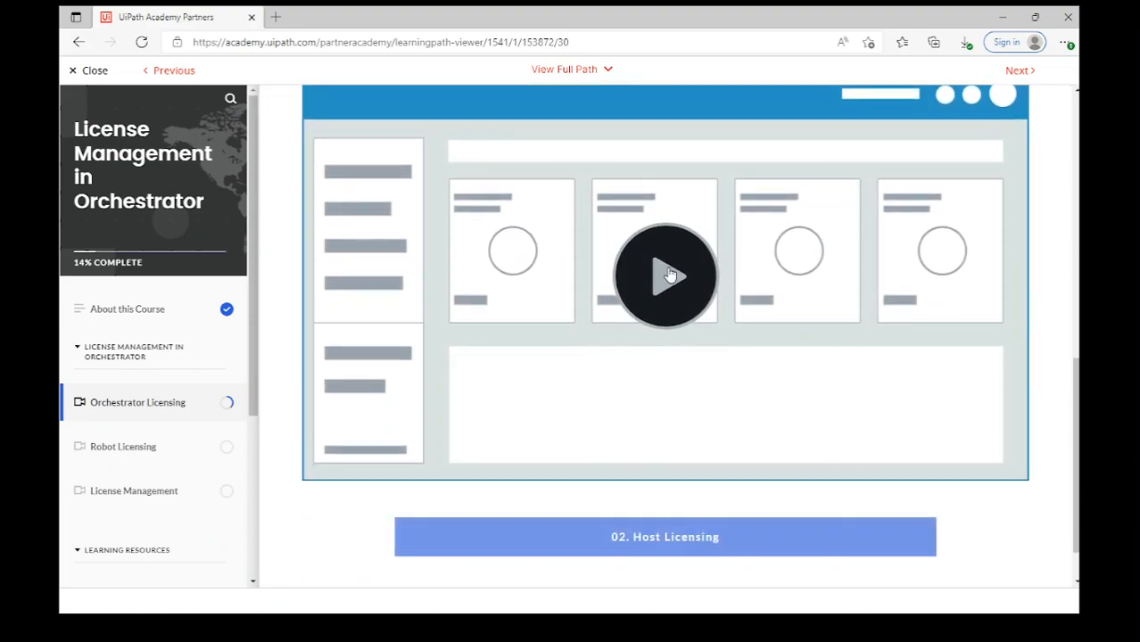
left_click(671, 275)
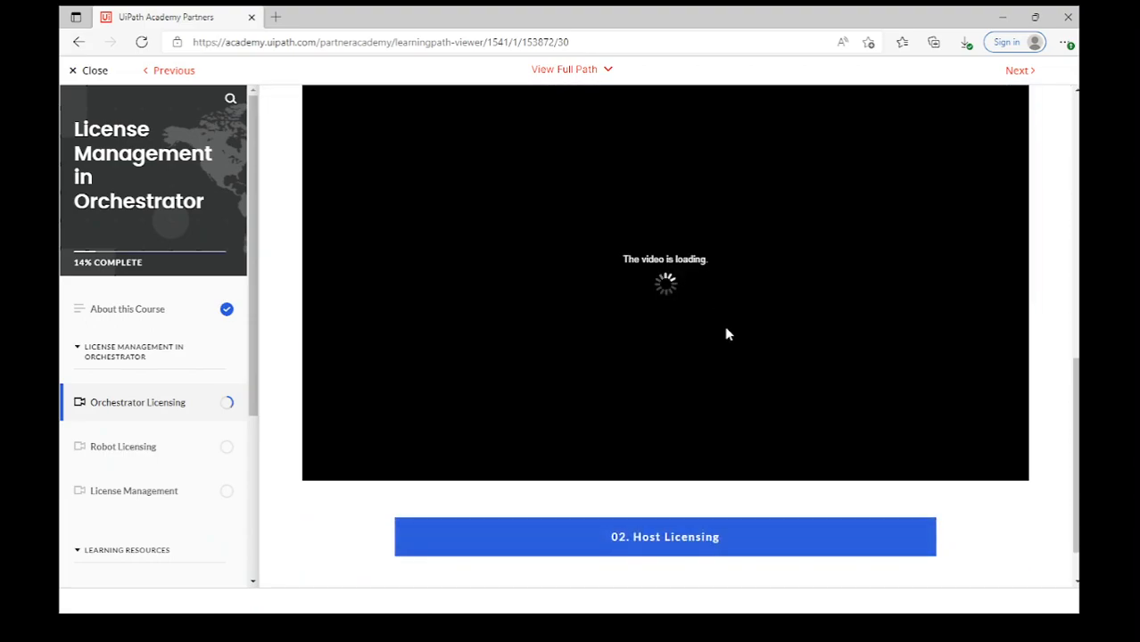
left_click(1013, 465)
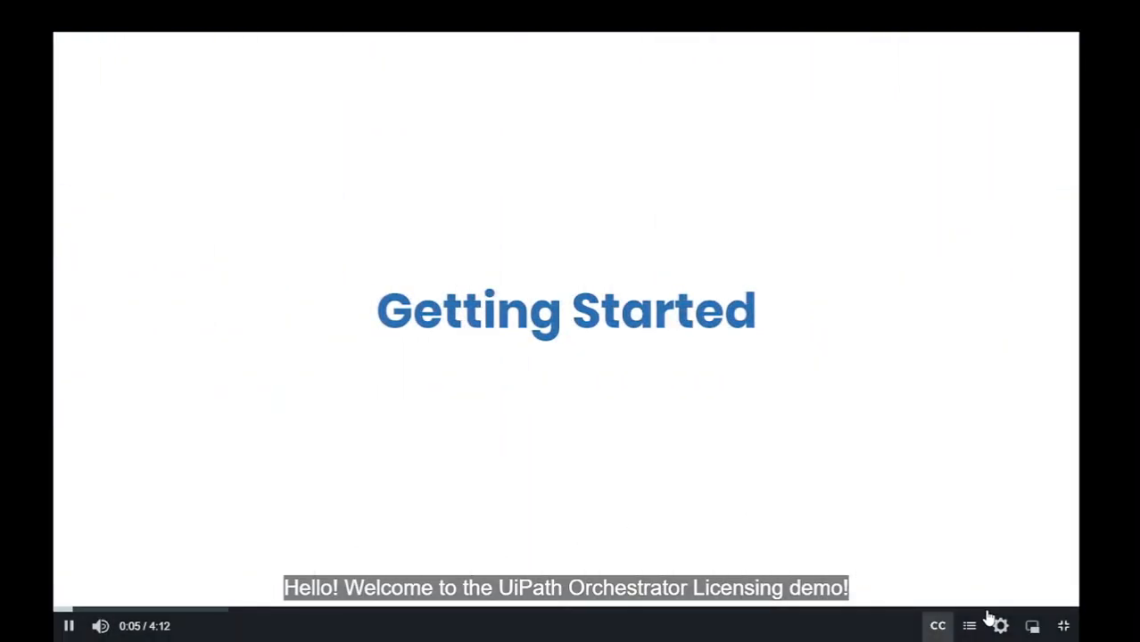
Turn off the video's captions and let the demo play through to the license activation docs.
left_click(939, 627)
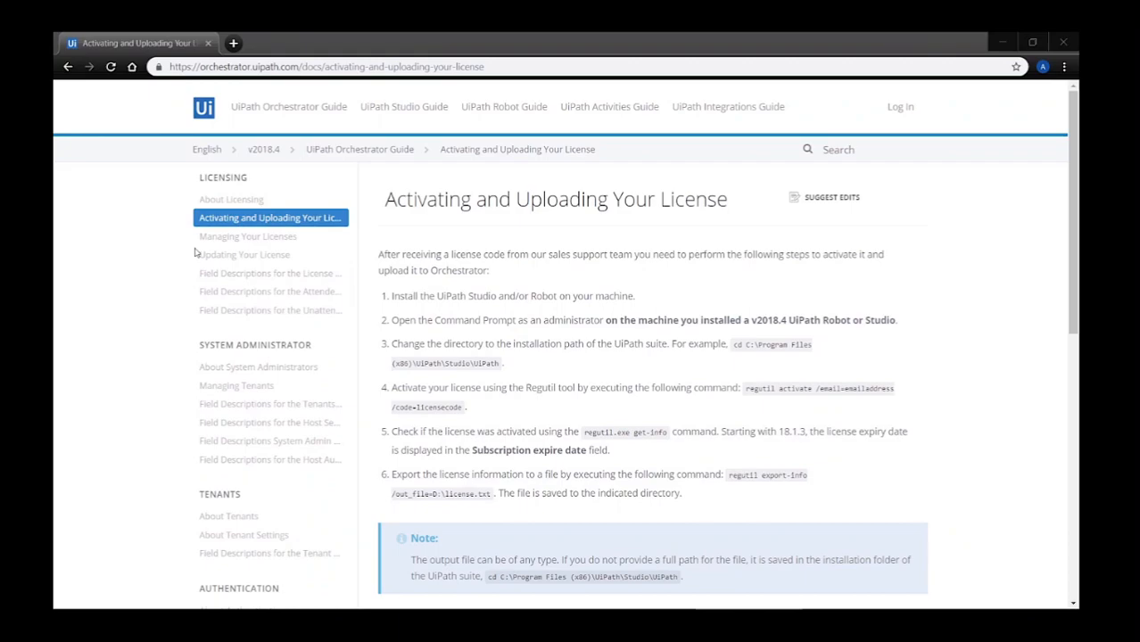
Search 'com' and launch Command Prompt as administrator.
left_click(87, 602)
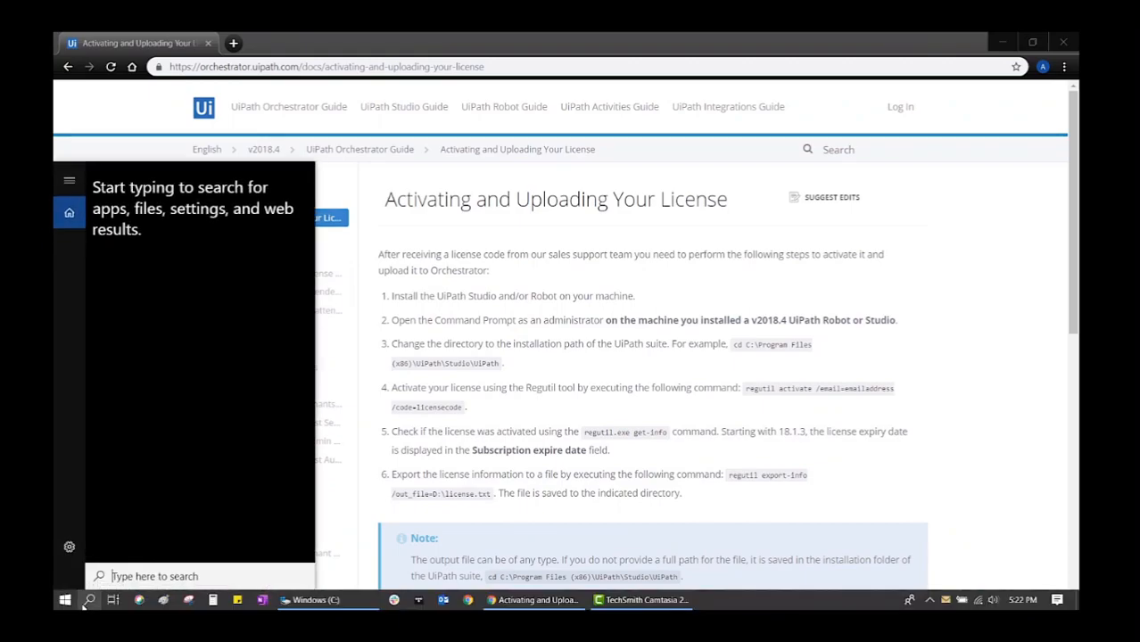
type("com")
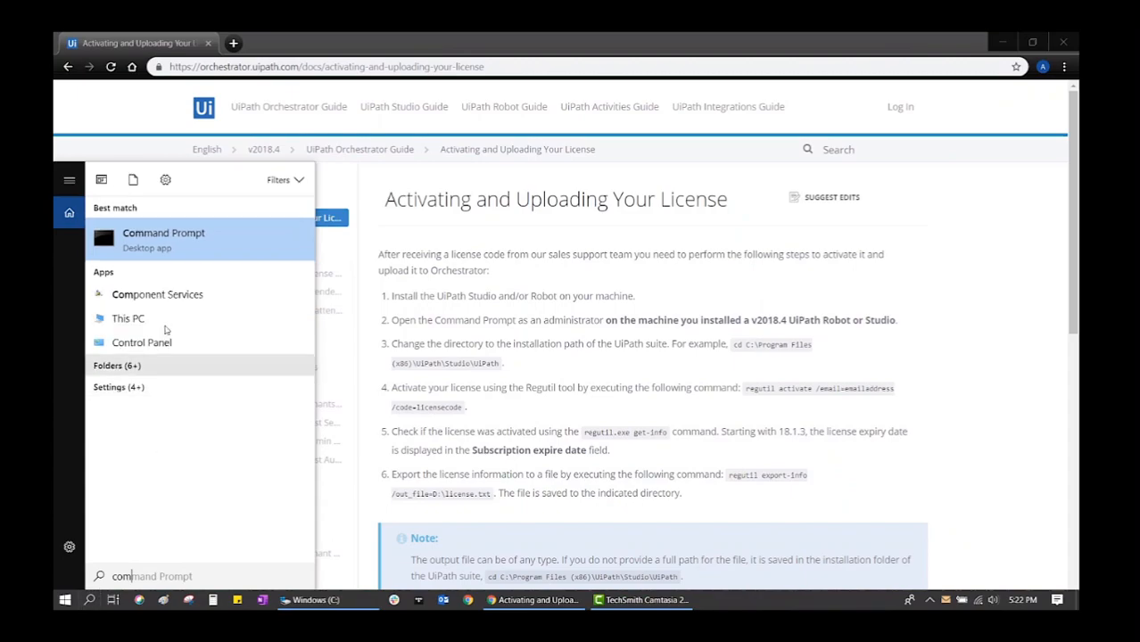
right_click(173, 239)
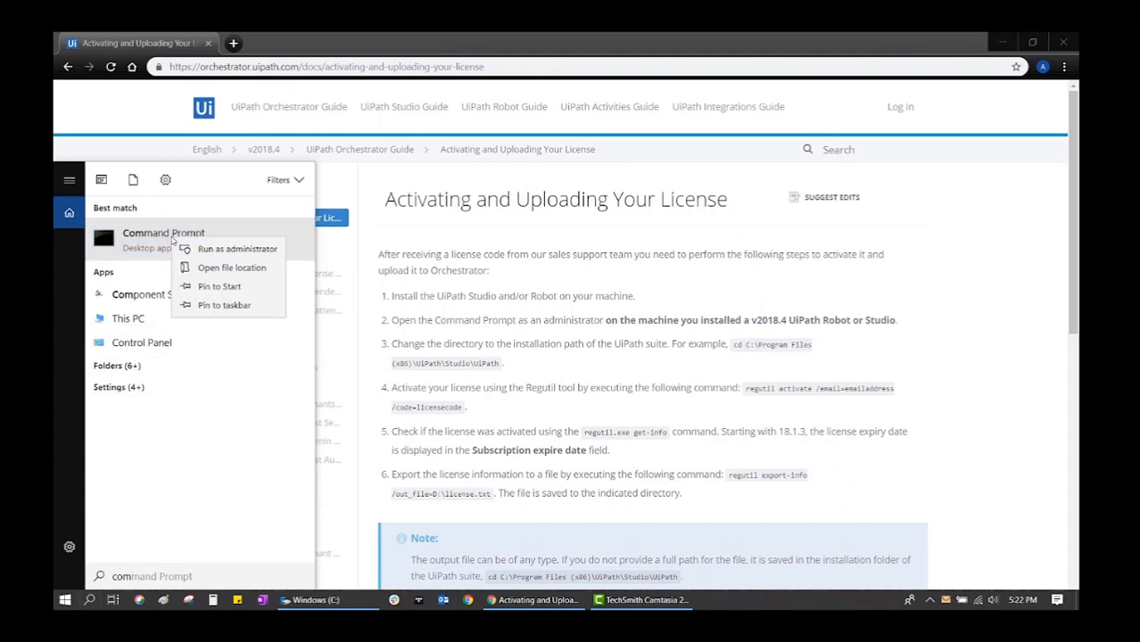
left_click(195, 252)
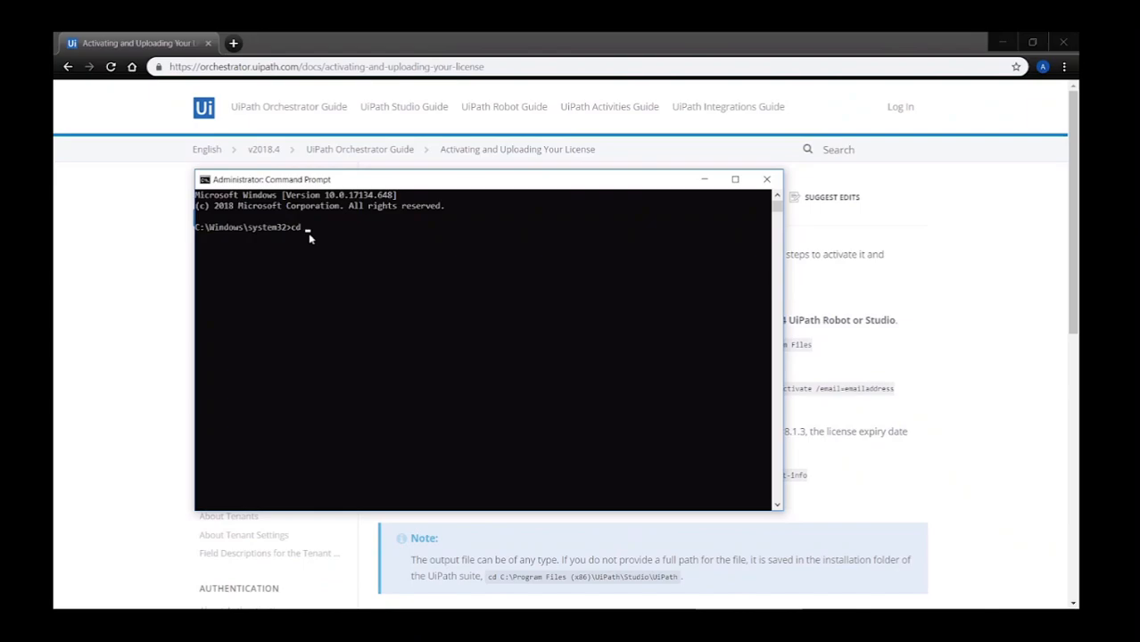
Browse File Explorer to C:\Program Files (x86)\UiPath\Studio\UiPath and copy that folder path.
left_click(704, 179)
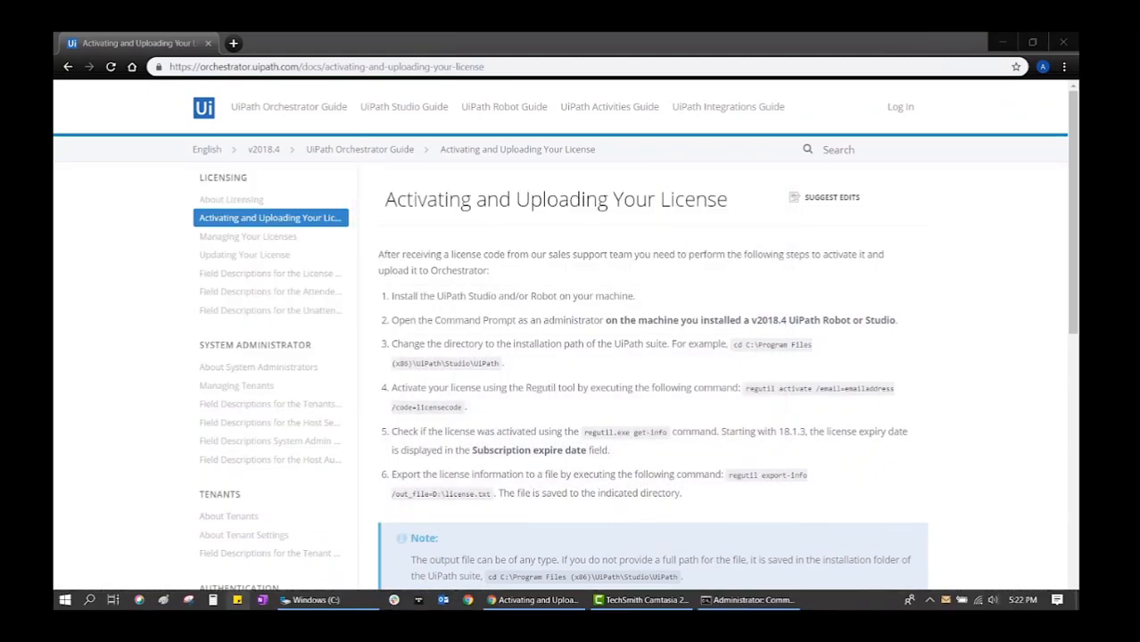
left_click(307, 600)
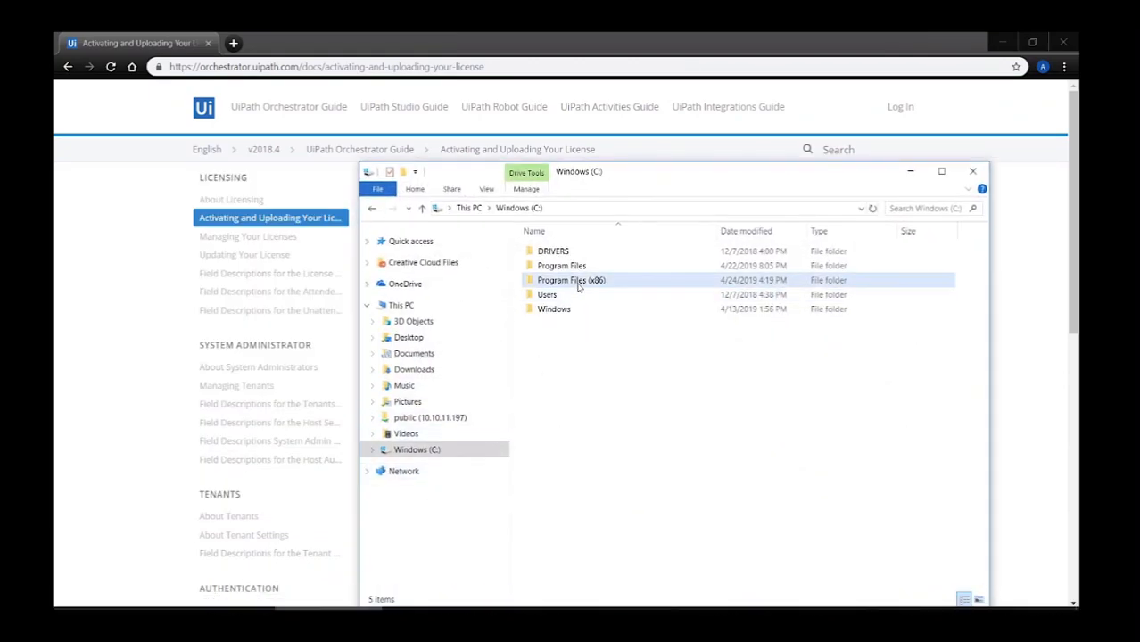
double_click(578, 282)
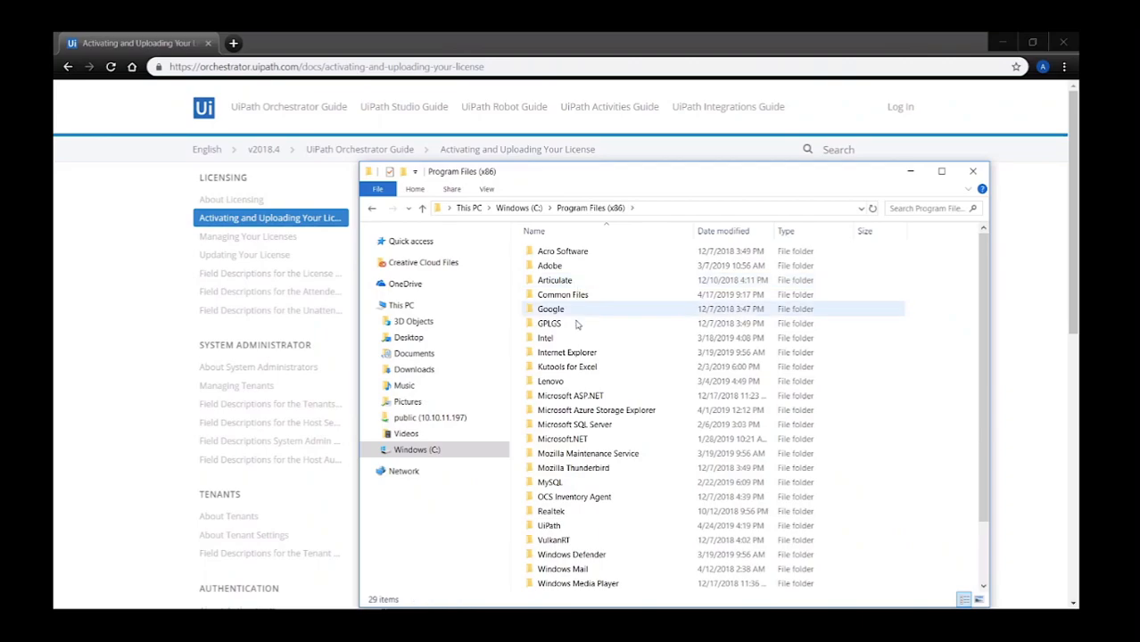
left_click(558, 527)
double_click(559, 528)
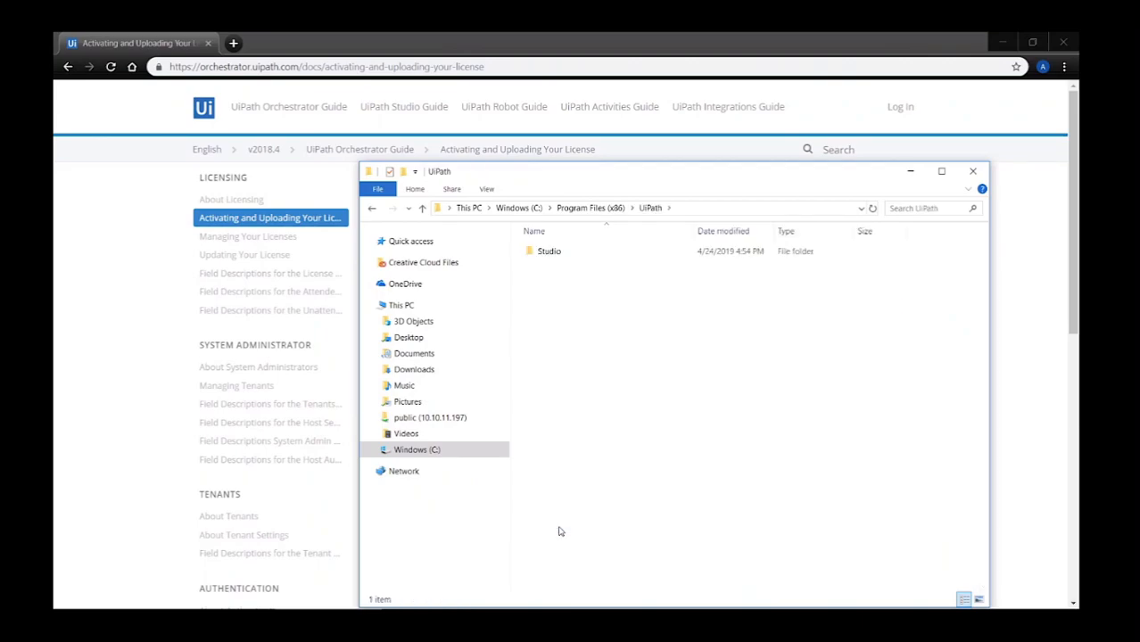
left_click(555, 258)
double_click(554, 259)
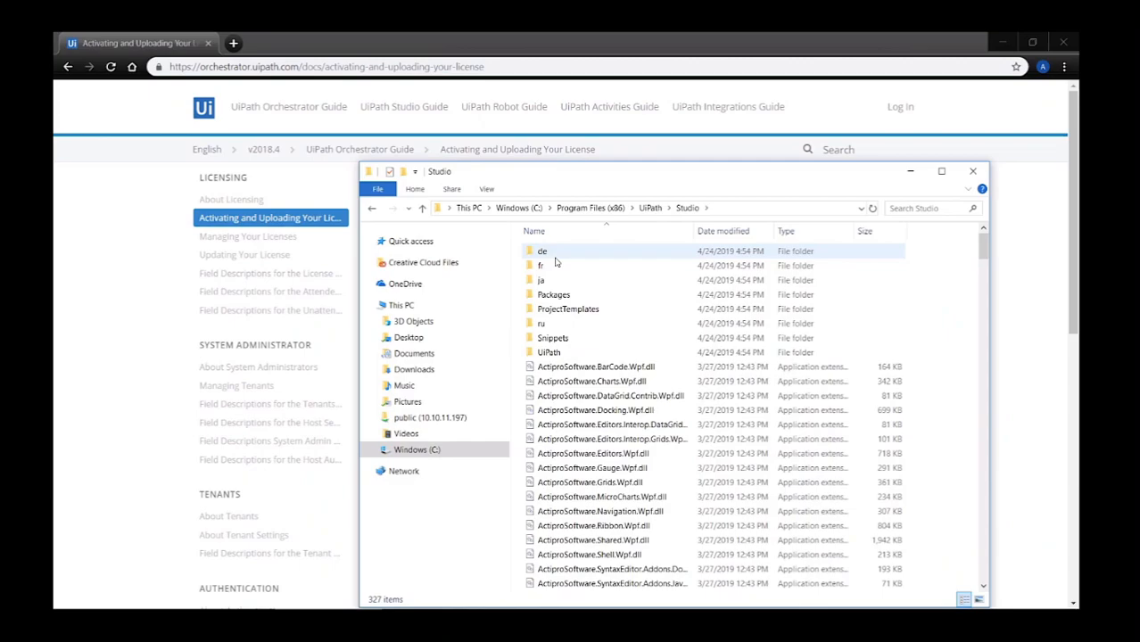
left_click(550, 353)
double_click(549, 354)
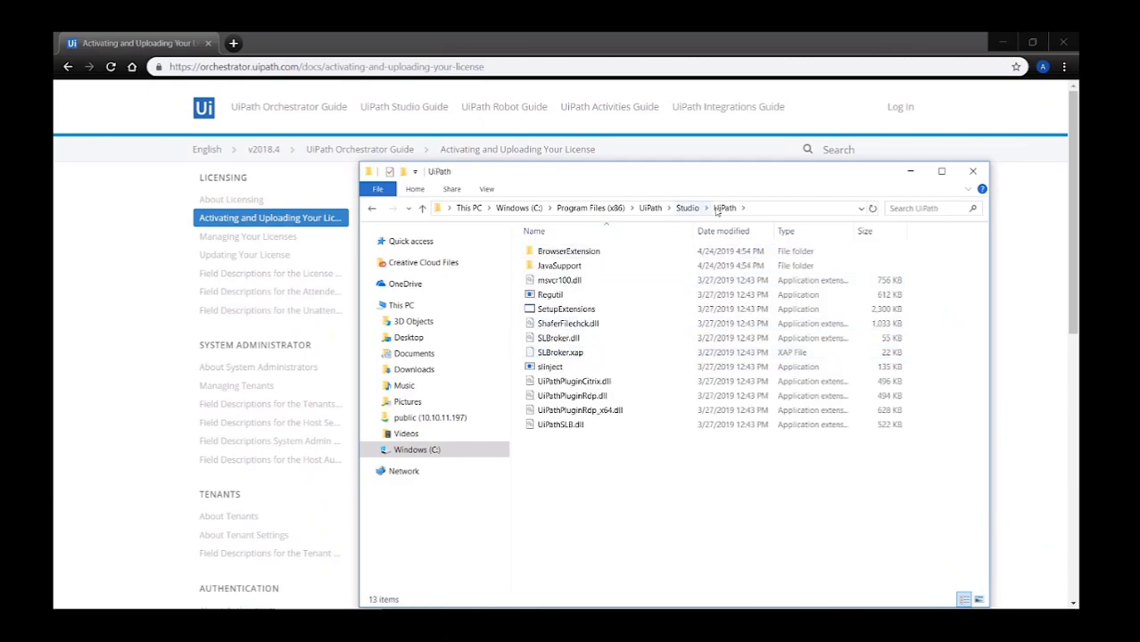
left_click(751, 210)
key("ctrl+c")
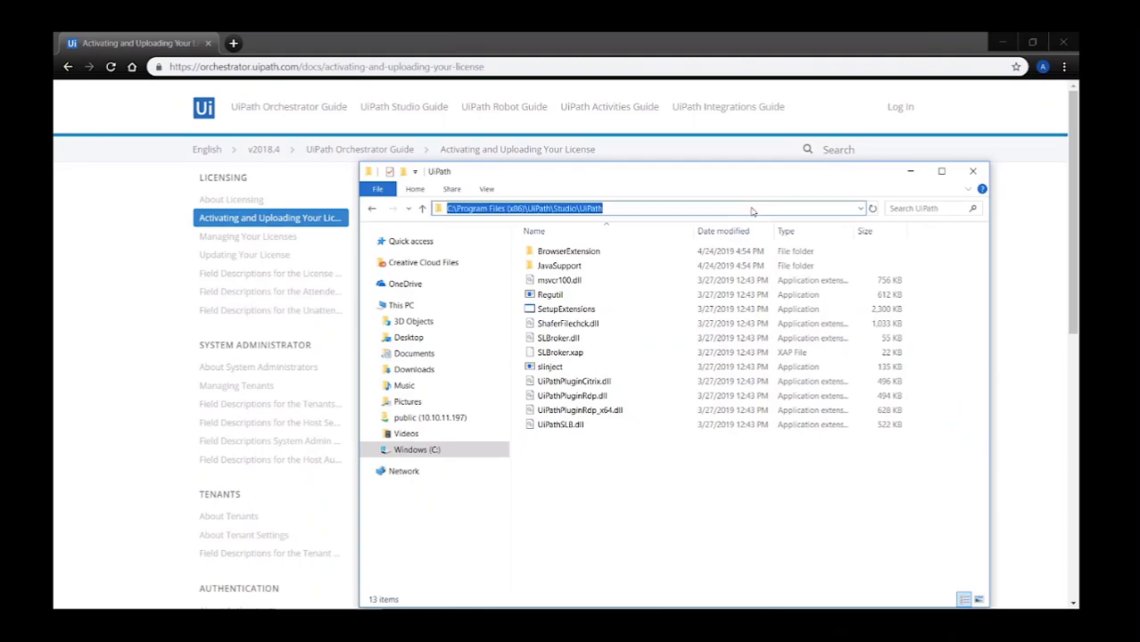
left_click(910, 170)
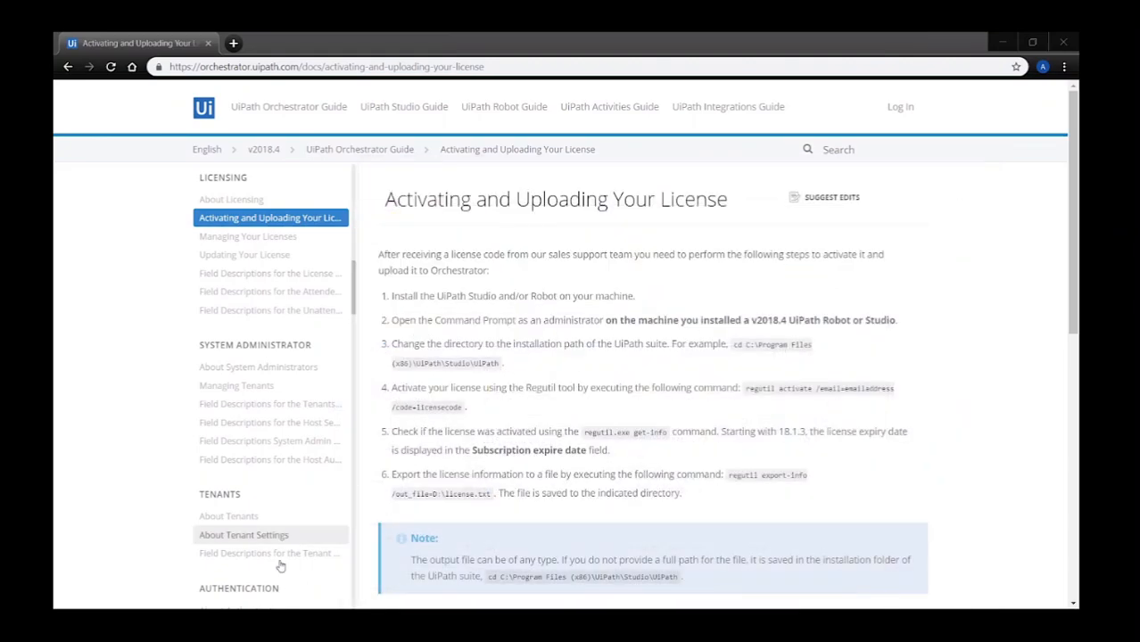
Change the admin console into C:\Program Files (x86)\UiPath\Studio\UiPath.
left_click(751, 600)
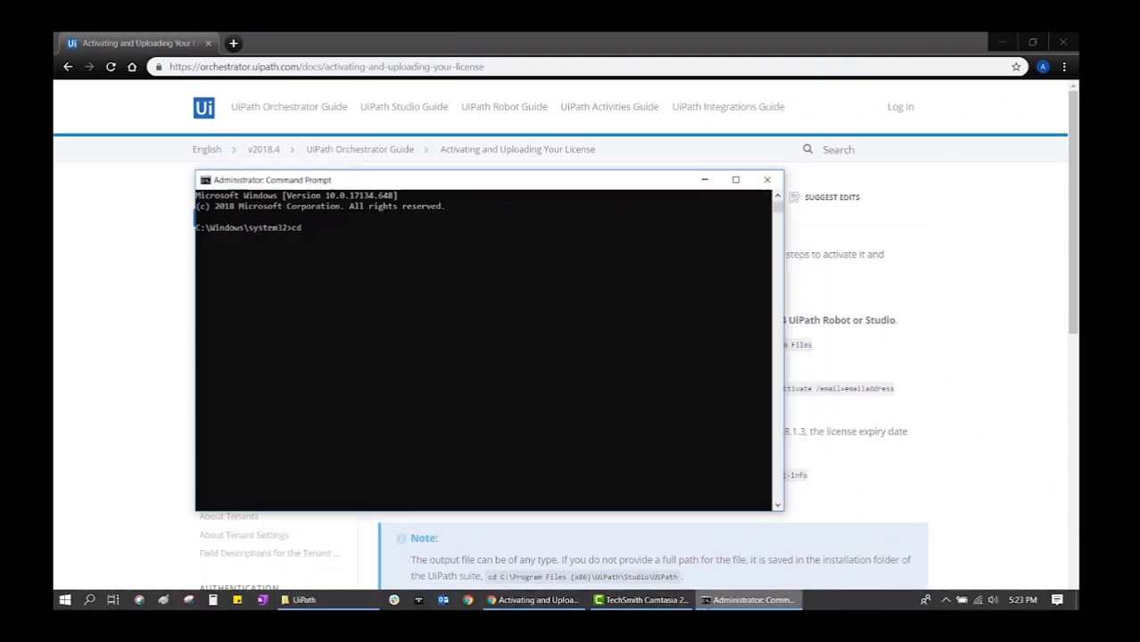
left_click(313, 229)
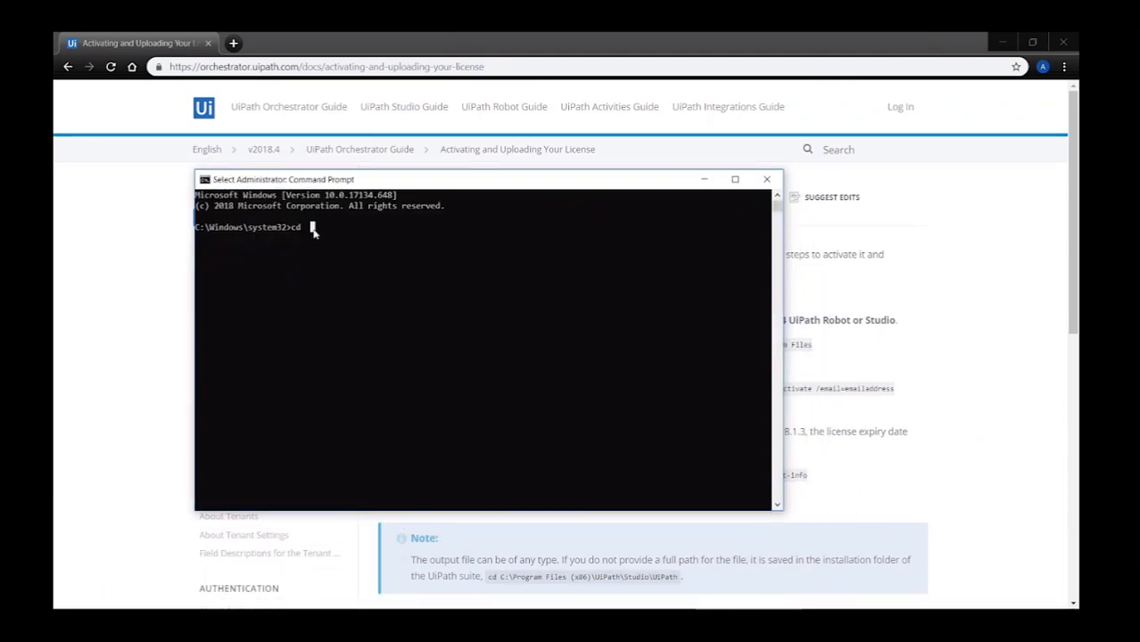
key("ctrl+v")
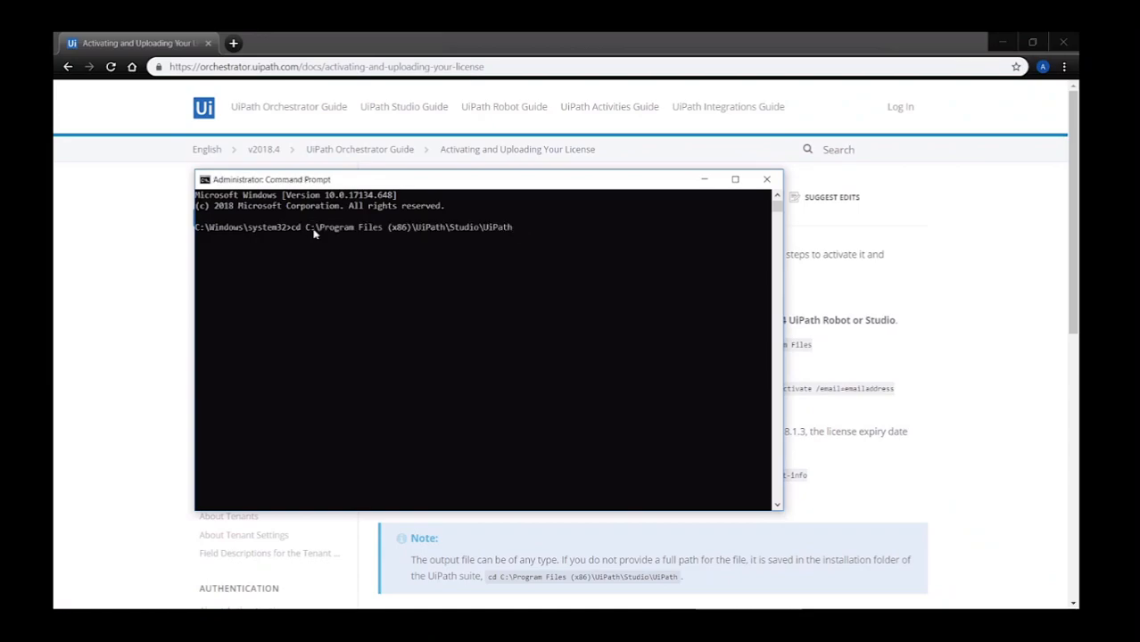
key("Return")
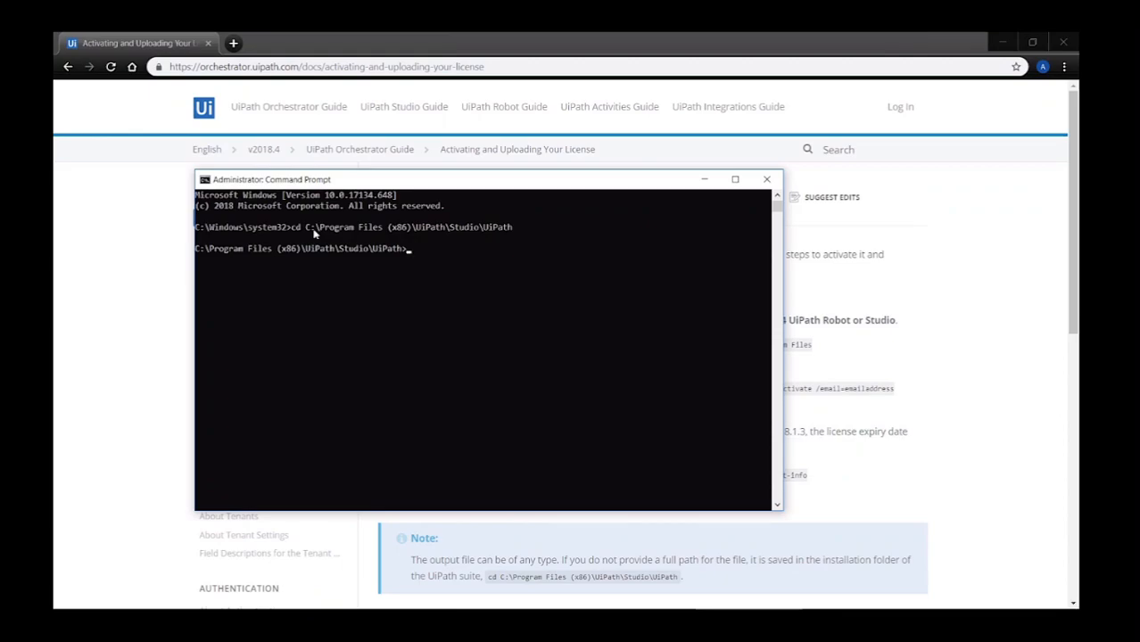
left_click(704, 181)
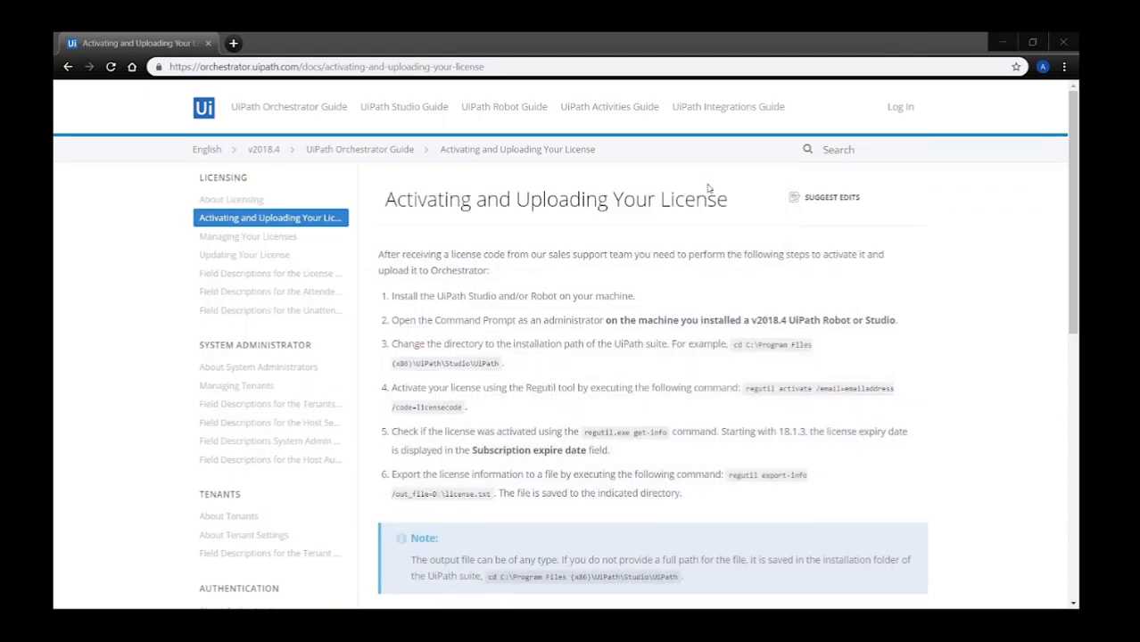
Run the regutil activate command from the docs with the account e-mail and license code.
left_click_drag(746, 388, 462, 407)
key("ctrl+c")
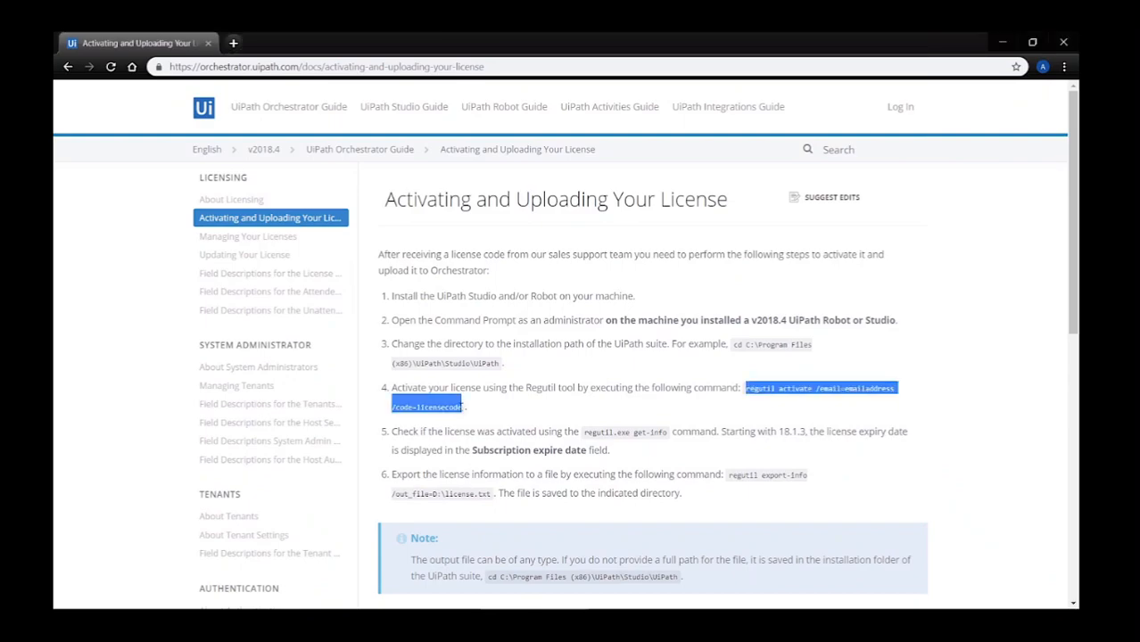
mouse_move(395, 606)
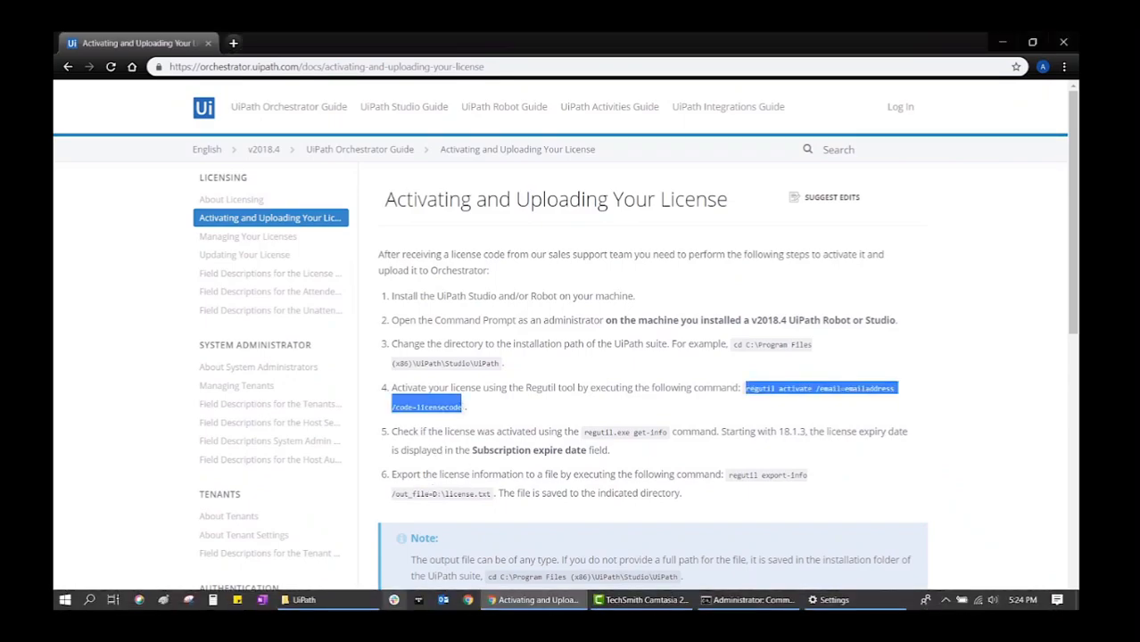
left_click(765, 603)
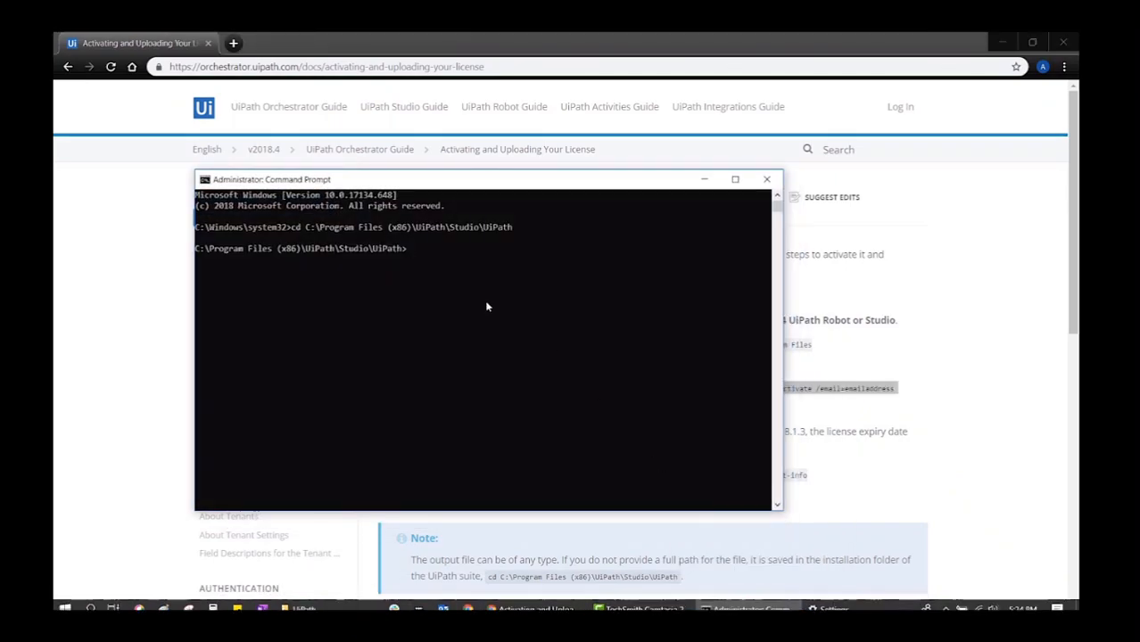
right_click(417, 248)
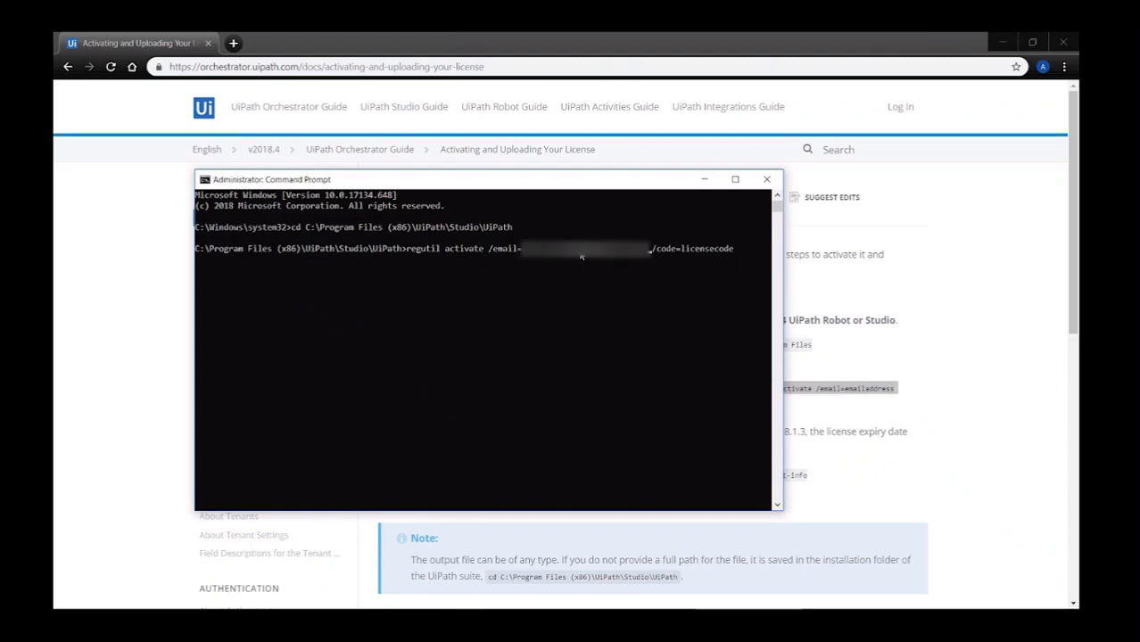
key("Right")
key("Right")
key("Right")
key("Right")
key("Right")
key("Right")
key("Right")
key("Right")
key("Right")
key("Right")
key("Right")
key("Right")
key("Right")
key("BackSpace")
key("BackSpace")
key("BackSpace")
key("BackSpace")
key("BackSpace")
key("BackSpace")
key("BackSpace")
key("BackSpace")
key("BackSpace")
key("BackSpace")
key("BackSpace")
key("ctrl+v")
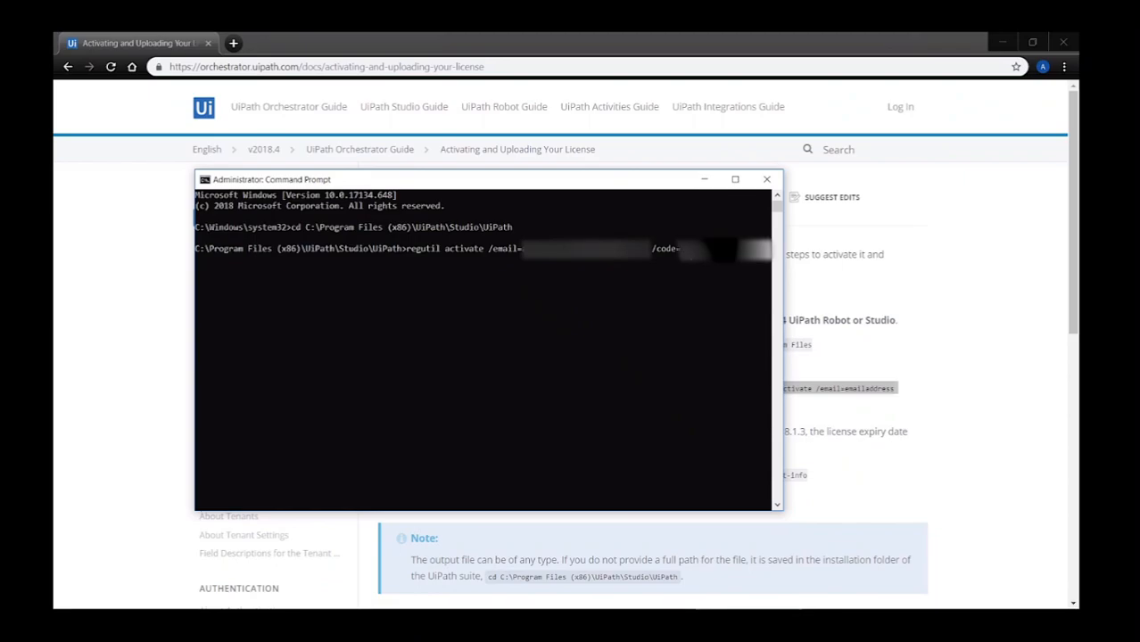
key("Return")
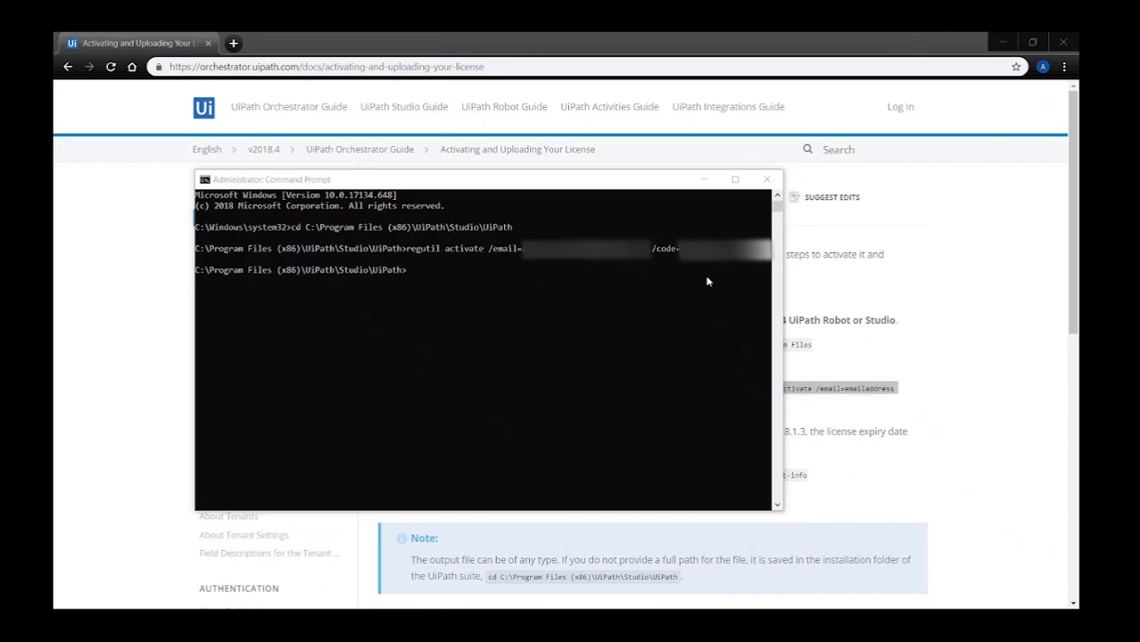
left_click(706, 180)
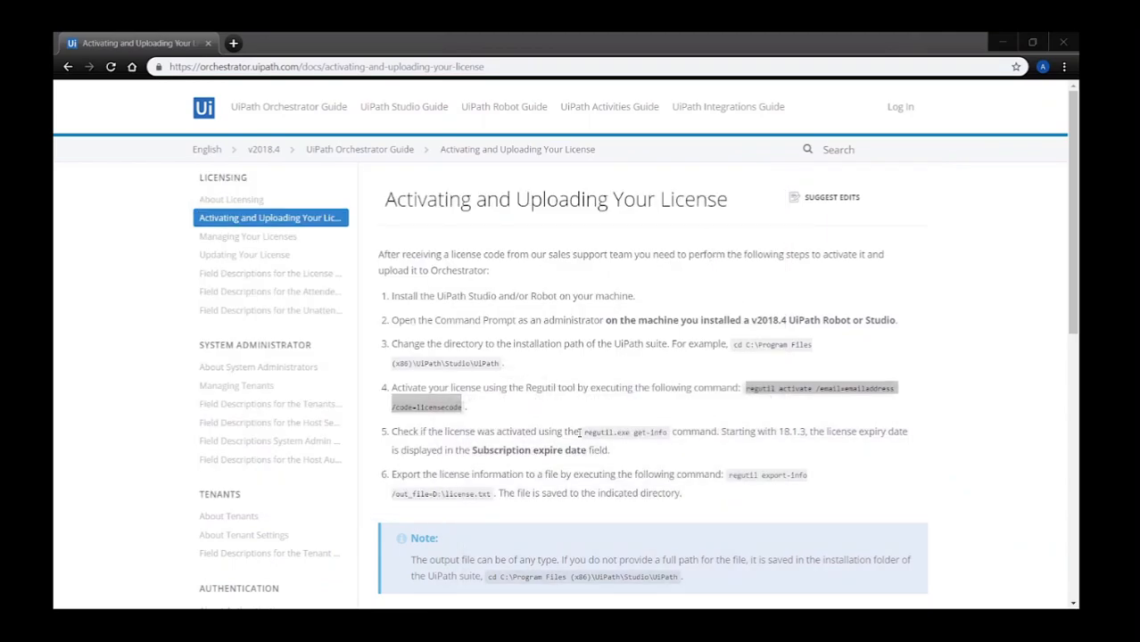
Copy regutil.exe get-info from the docs and run it in the console.
left_click_drag(582, 434, 666, 436)
key("ctrl+c")
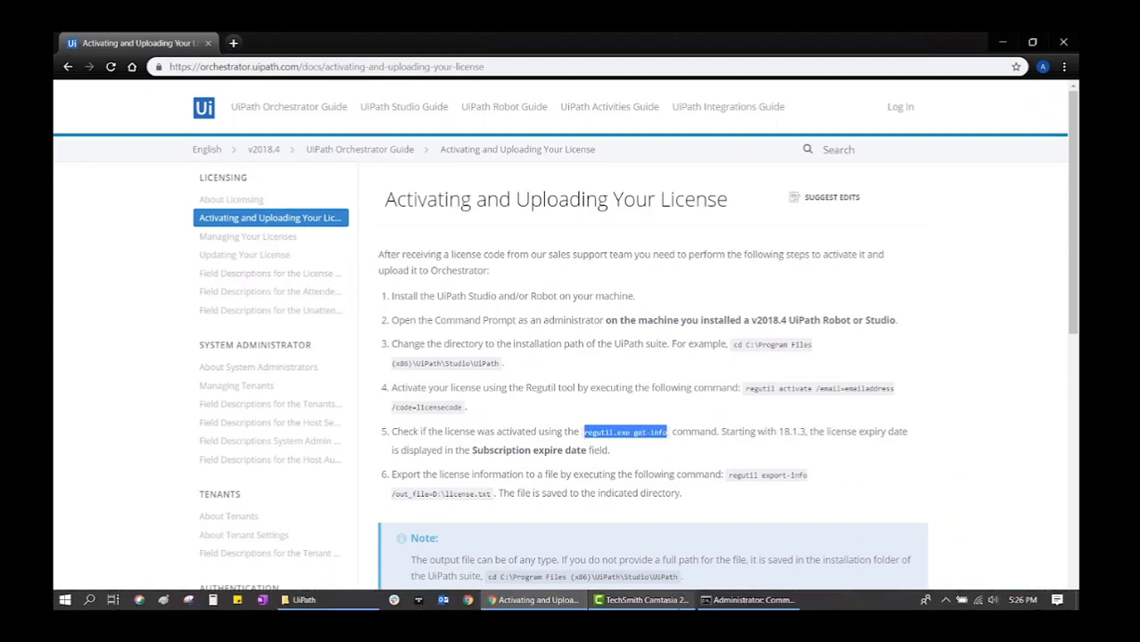
left_click(711, 603)
left_click(423, 279)
key("ctrl+v")
key("Return")
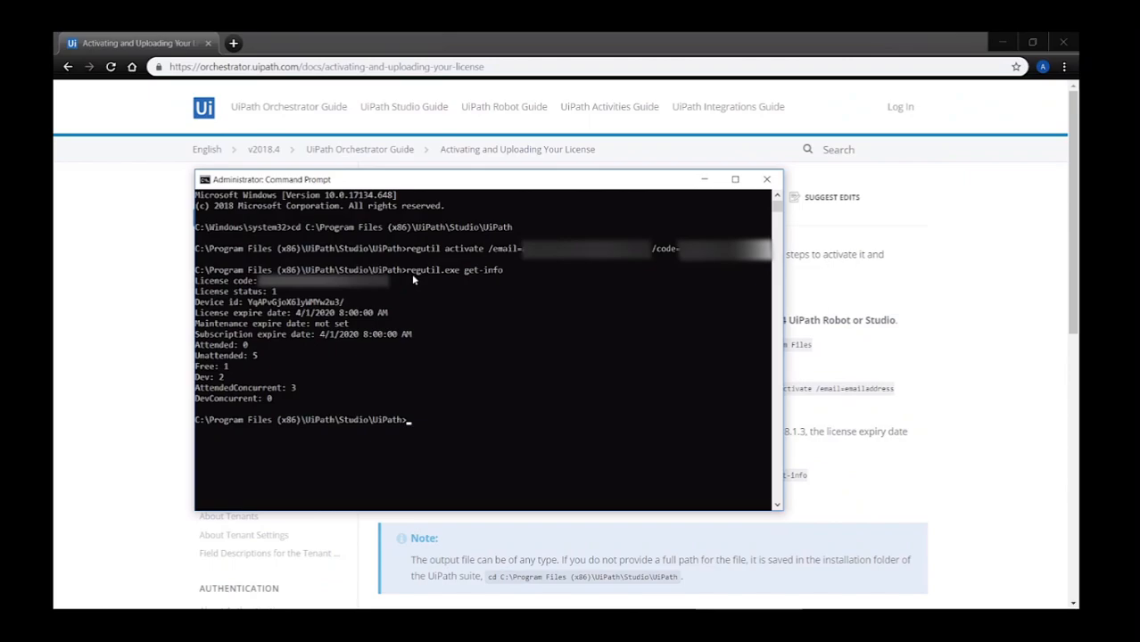
Highlight the license code, device id, expiry date, Dev: 2 and AttendedConcurrent: 3 in the output.
left_click(357, 285)
left_click_drag(356, 282, 273, 292)
left_click_drag(359, 304, 250, 306)
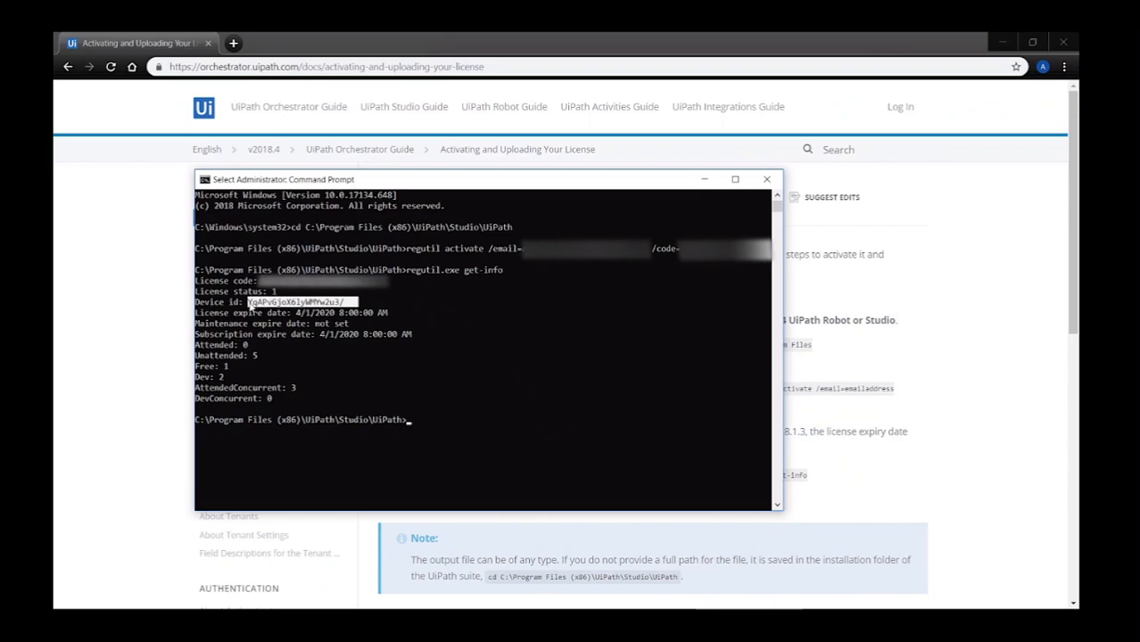
left_click_drag(395, 316, 304, 319)
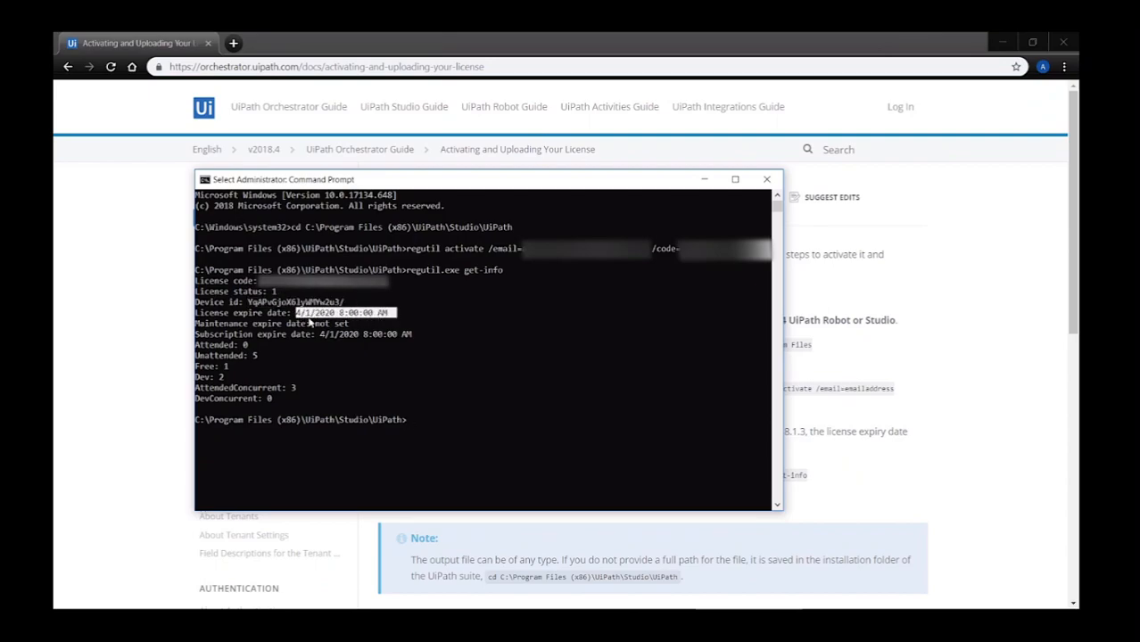
left_click_drag(282, 356, 188, 379)
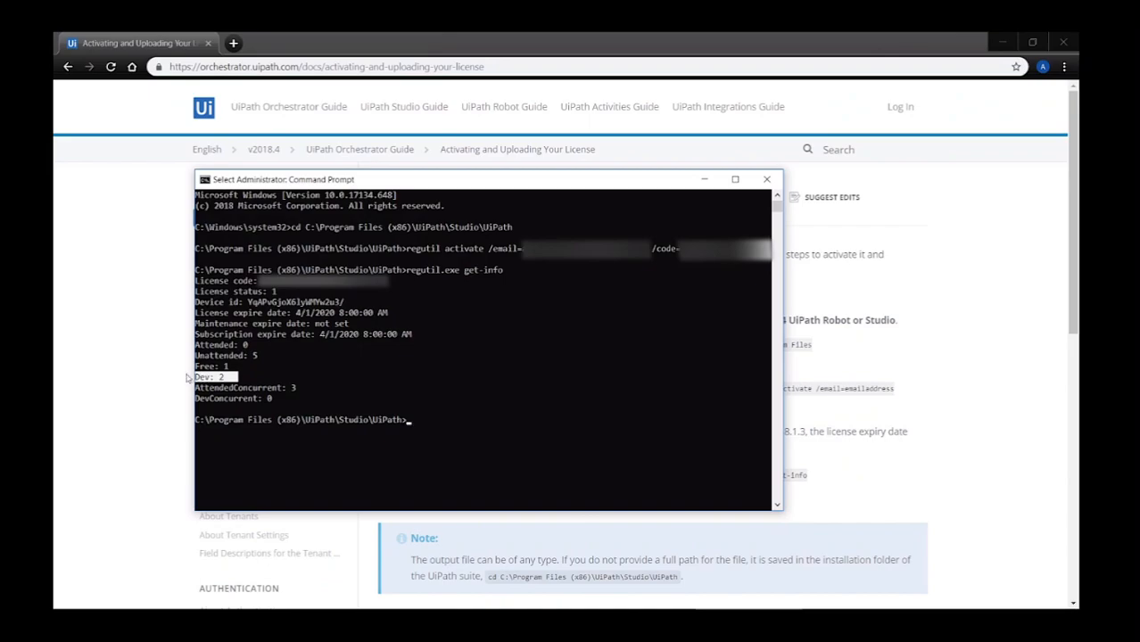
left_click_drag(313, 393, 190, 389)
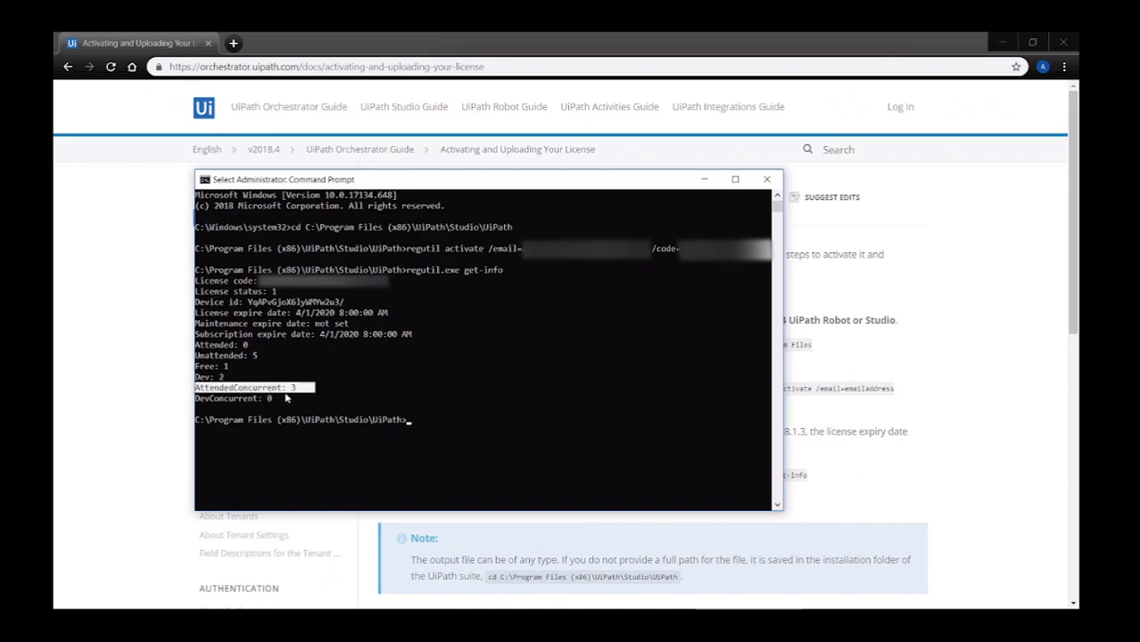
left_click(341, 398)
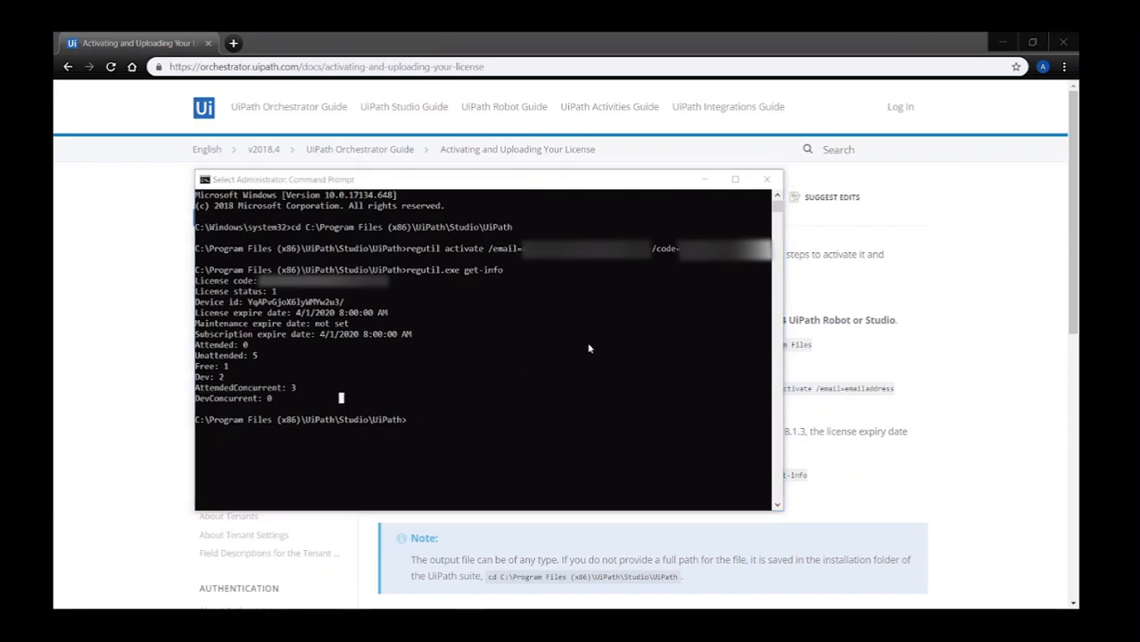
left_click(710, 180)
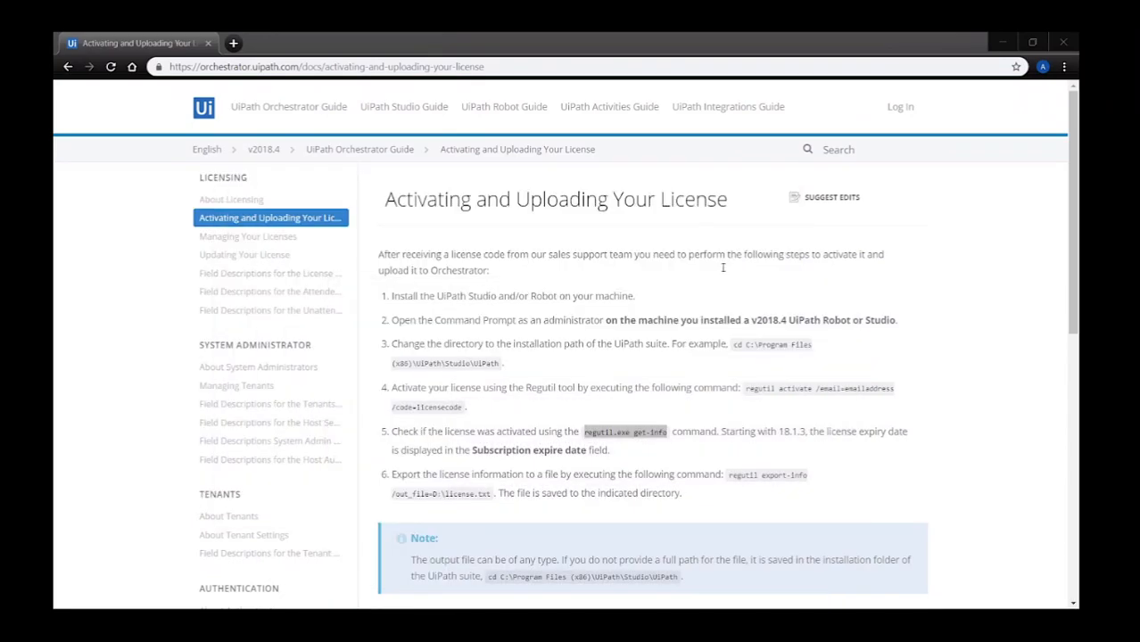
Run the export-info command with the output path changed to C:\orchestratorlicense.txt and locate the file.
left_click_drag(728, 474, 489, 504)
key("ctrl+c")
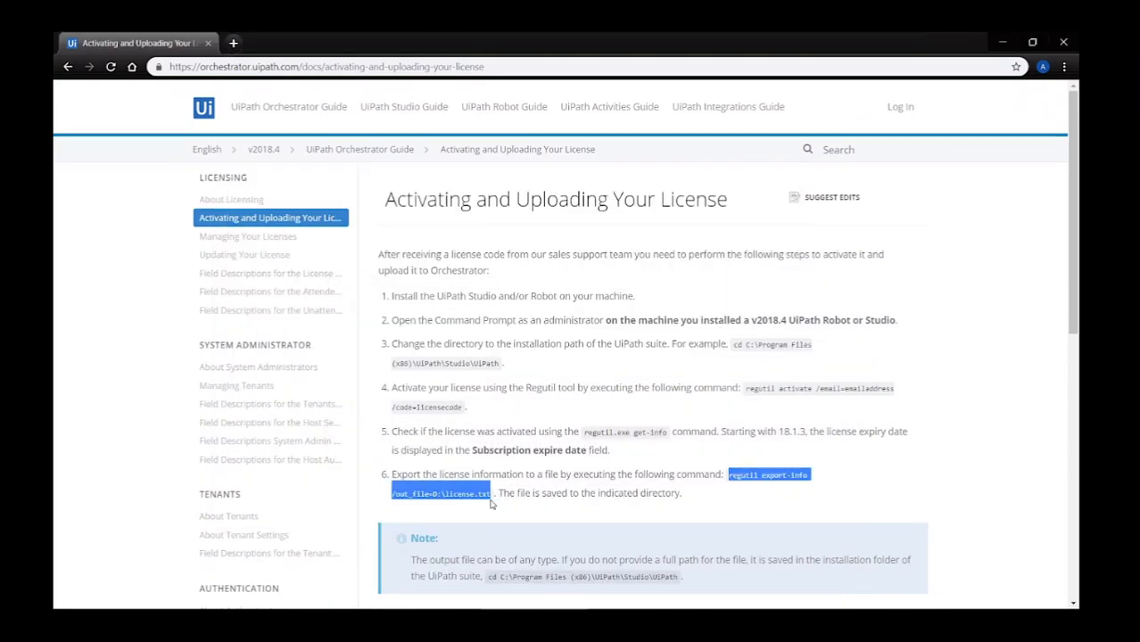
mouse_move(553, 607)
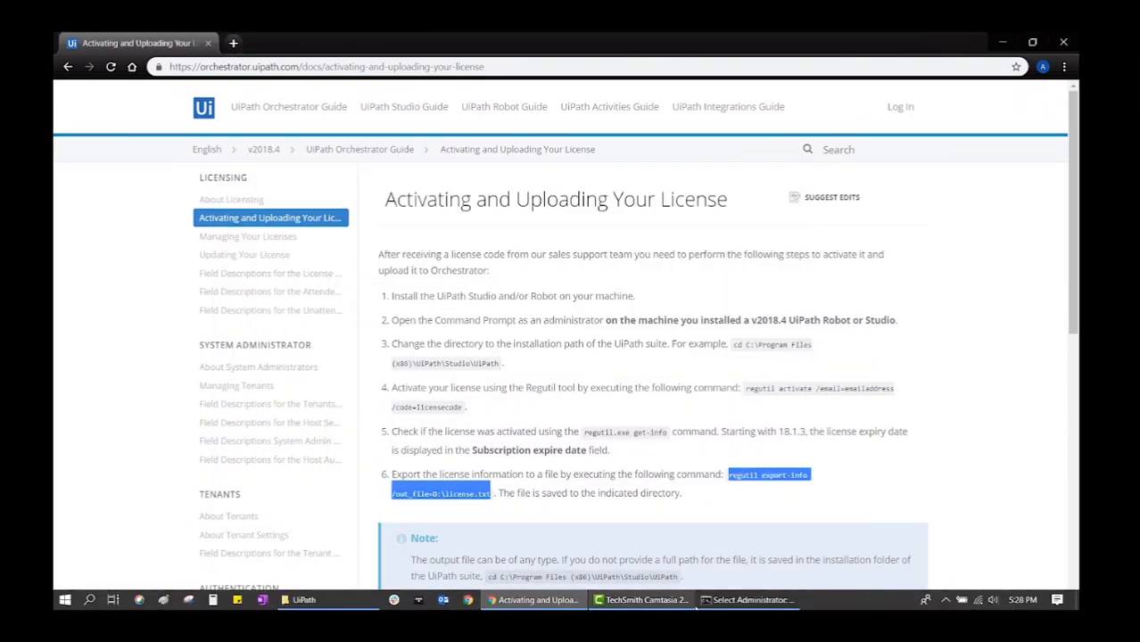
left_click(711, 603)
left_click(411, 421)
right_click(412, 423)
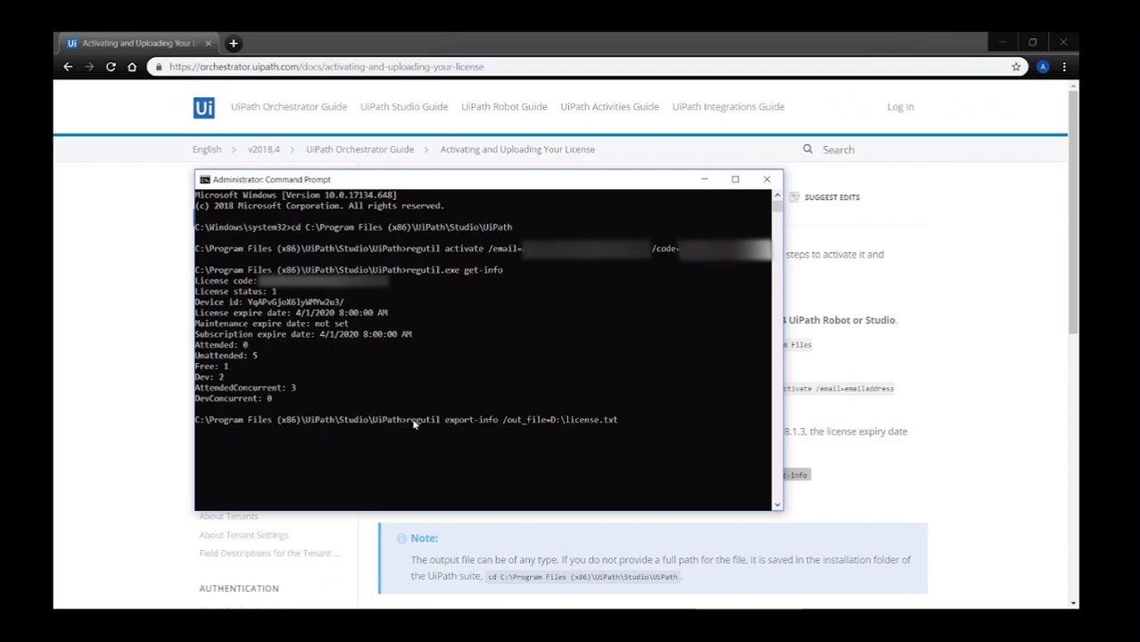
key("BackSpace")
type("C")
key("Delete")
key("Delete")
key("Delete")
key("Delete")
key("Delete")
key("Return")
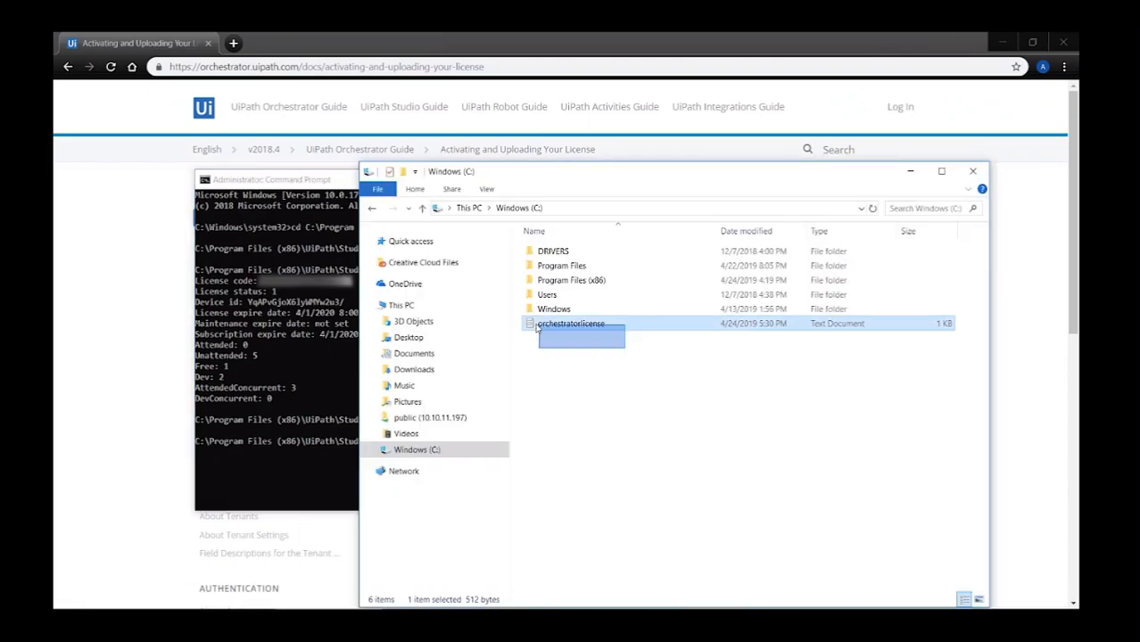
left_click_drag(537, 326, 518, 315)
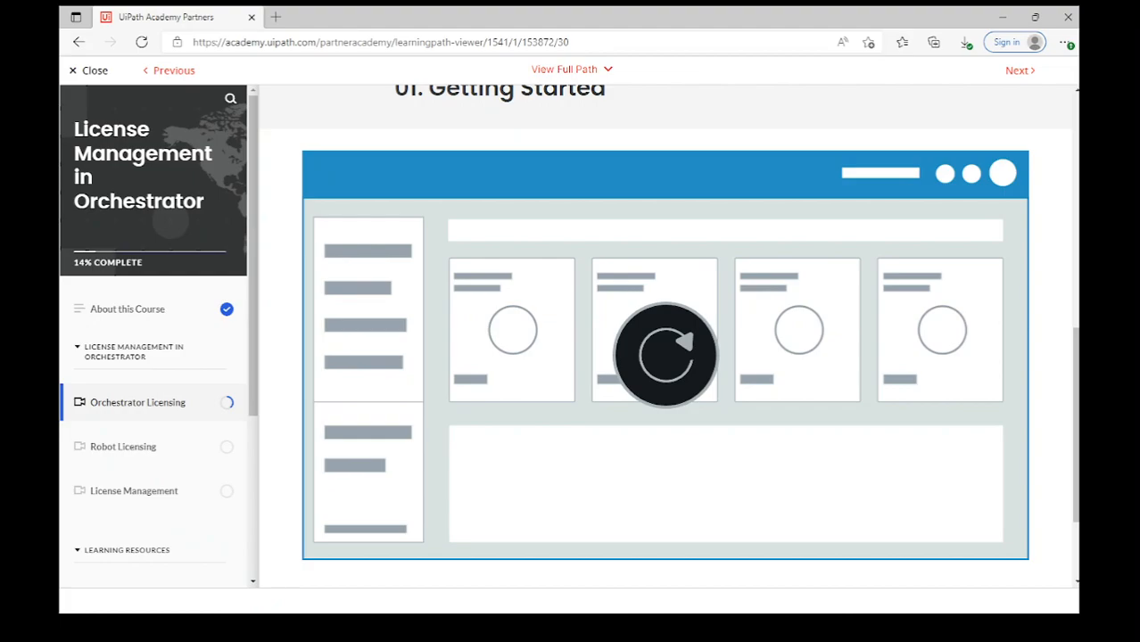
Open the 02. Host Licensing lesson and play its video full screen.
scroll(664, 336, "down", 3)
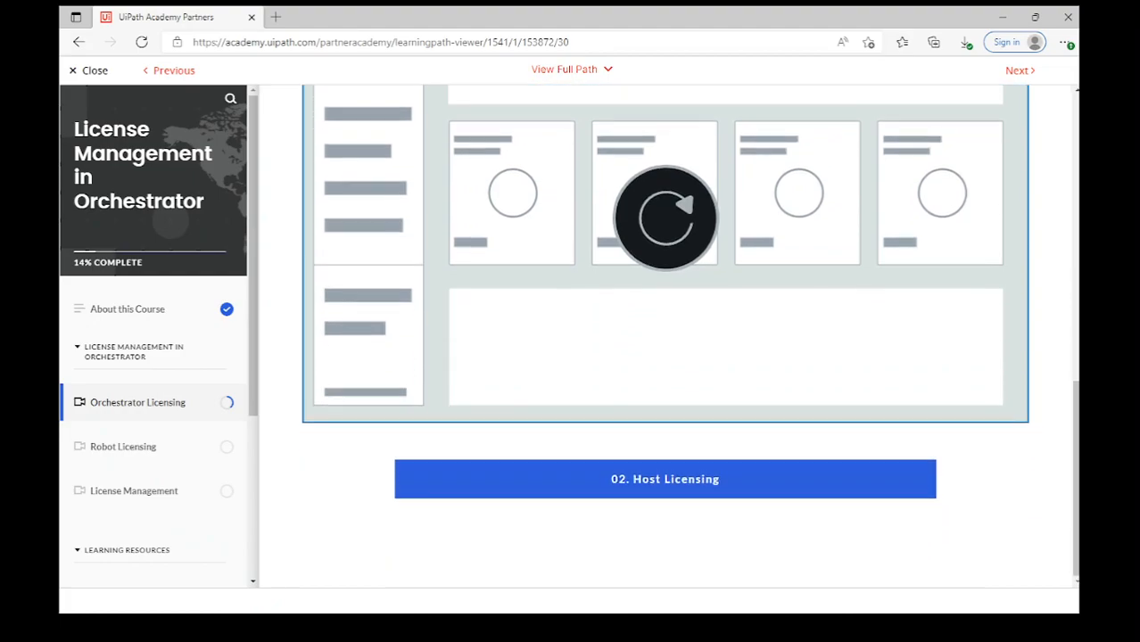
left_click(665, 482)
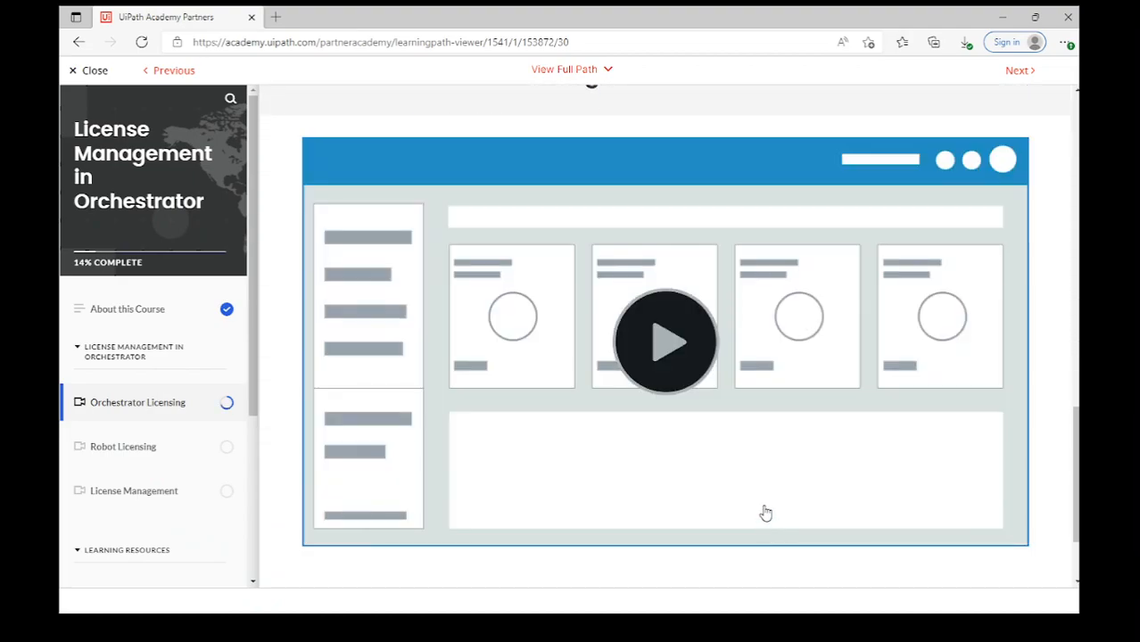
left_click(662, 339)
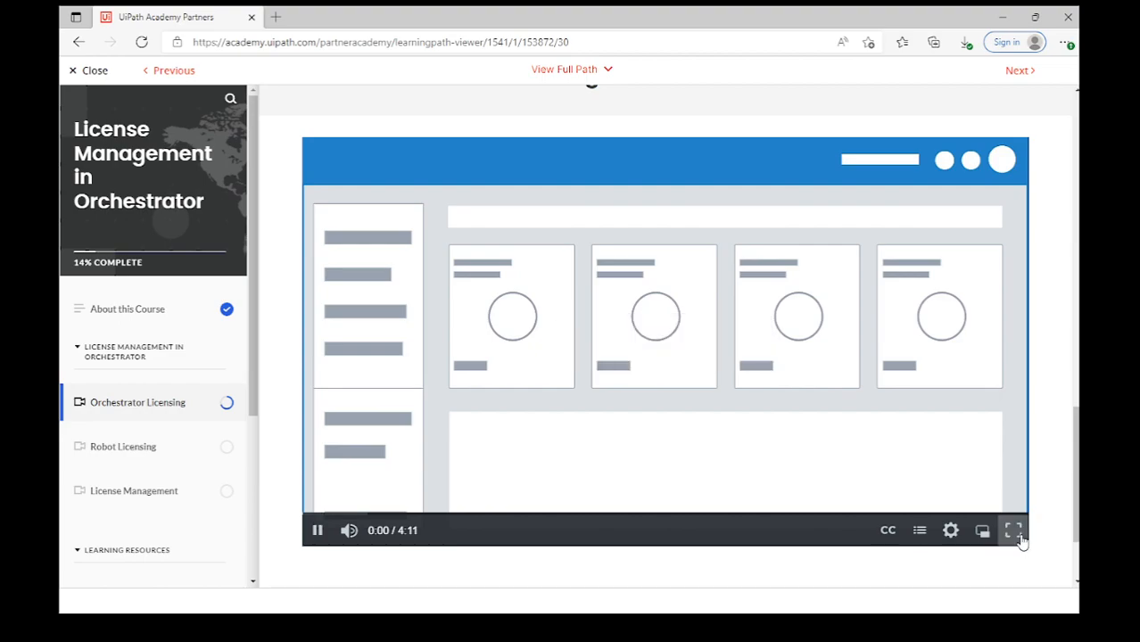
left_click(1013, 531)
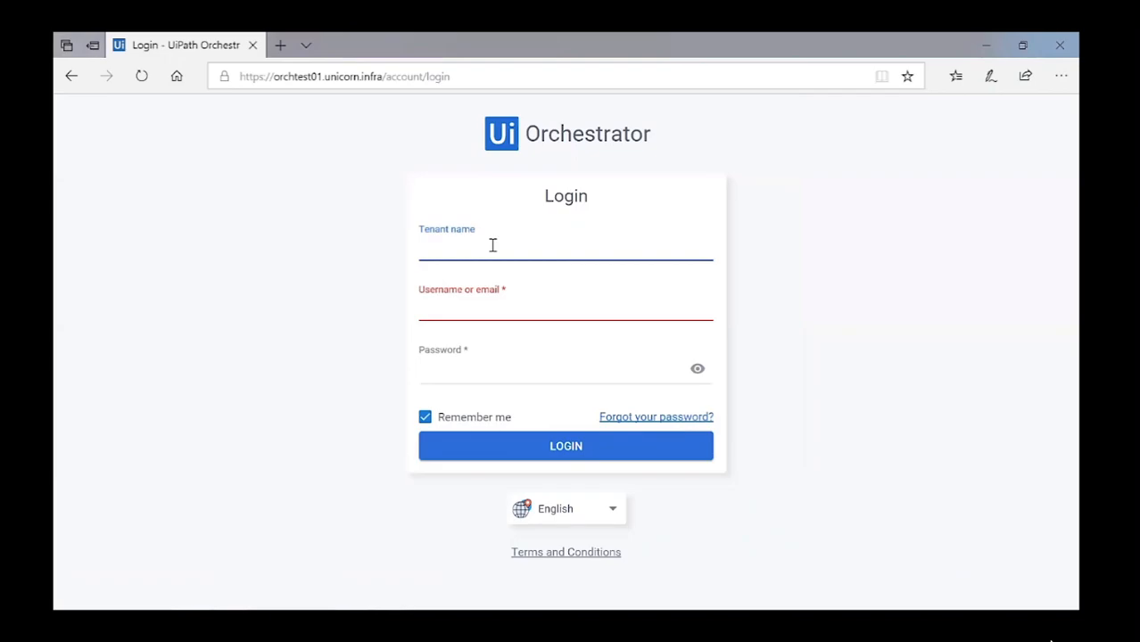
Sign in to Orchestrator as admin with the account password.
key("Tab")
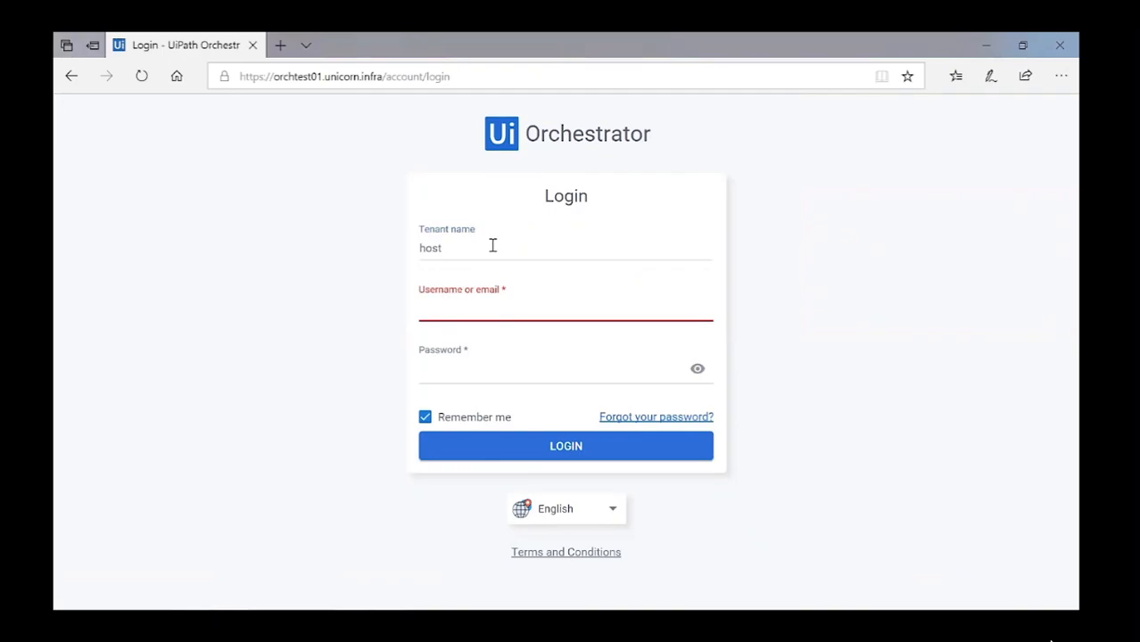
type("admin")
key("Tab")
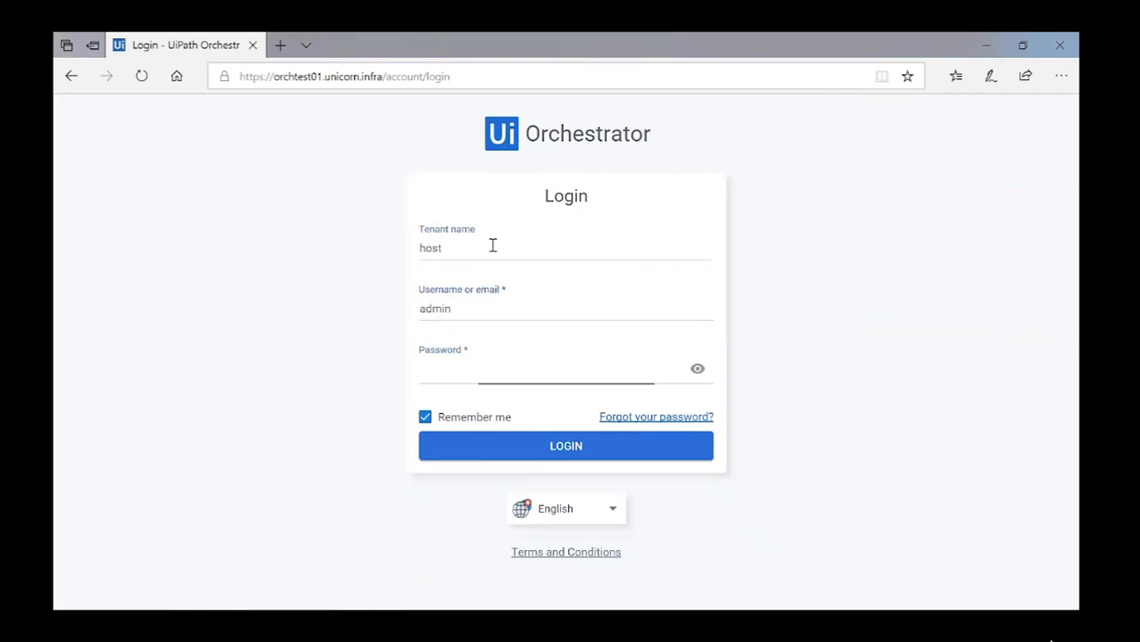
left_click(459, 369)
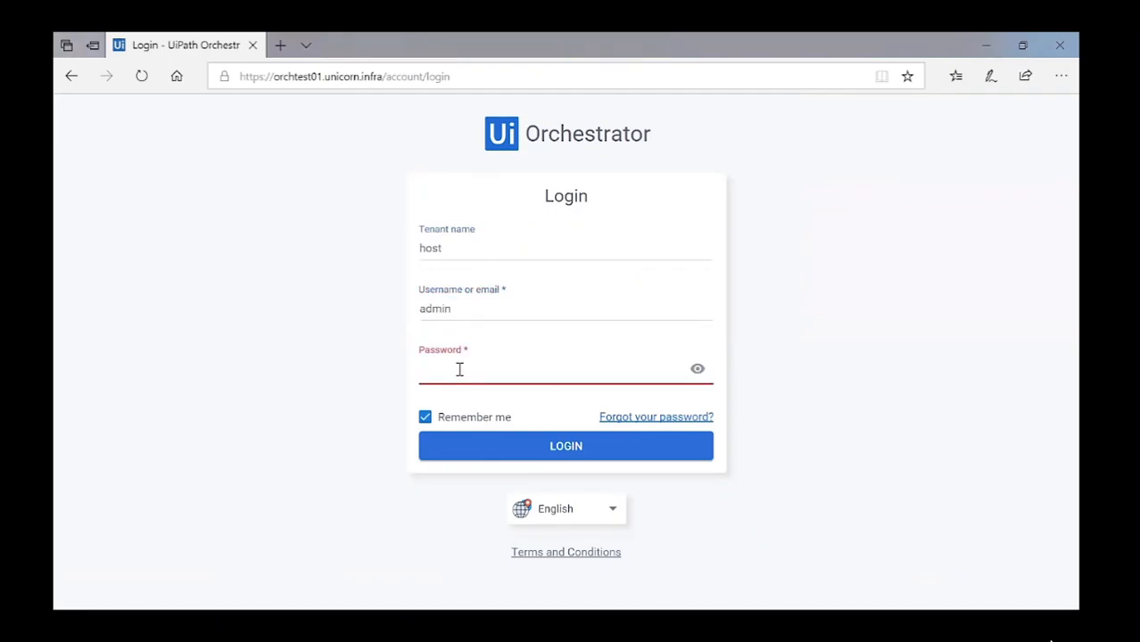
key("ctrl+v")
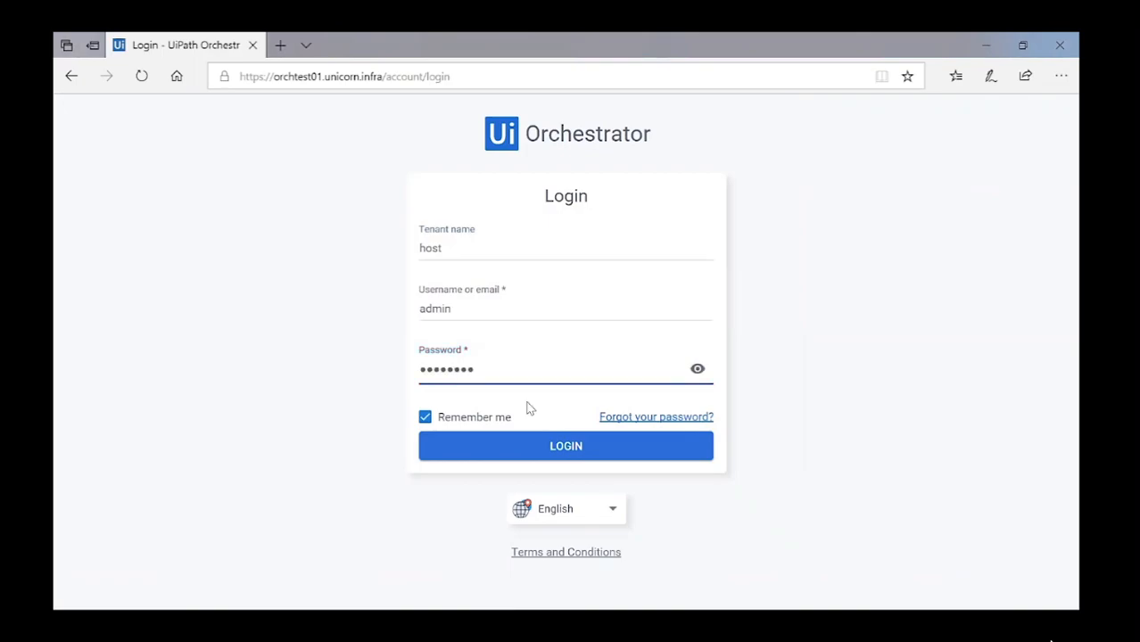
left_click(580, 447)
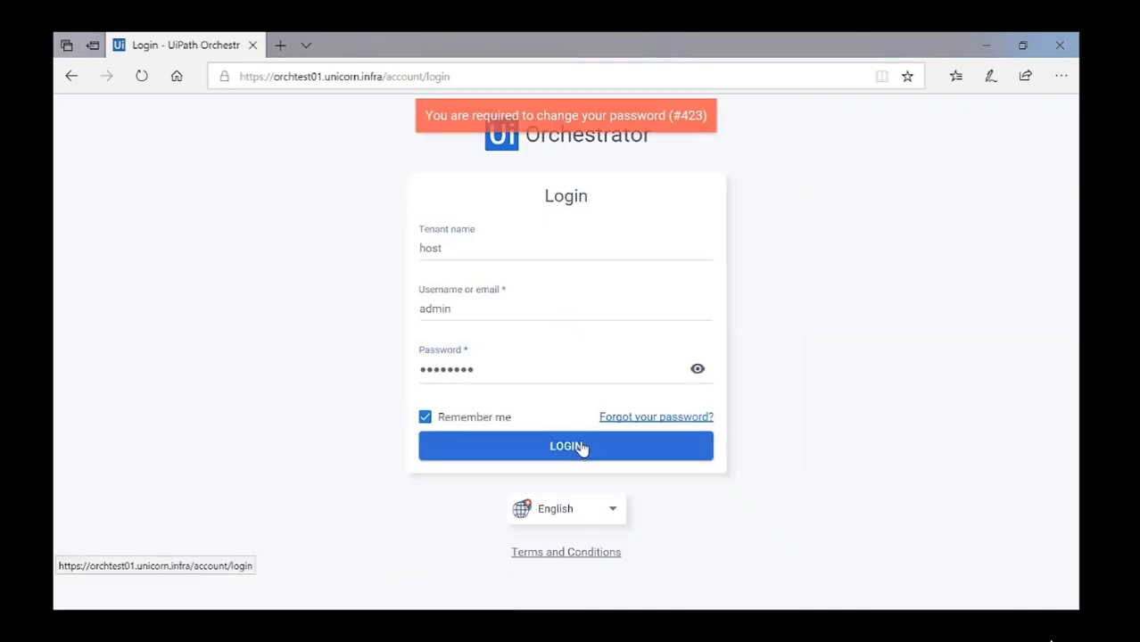
Log in with the new password and start a license file upload from the License page.
left_click(486, 366)
left_click_drag(486, 367, 374, 385)
key("BackSpace")
key("ctrl+v")
left_click(582, 457)
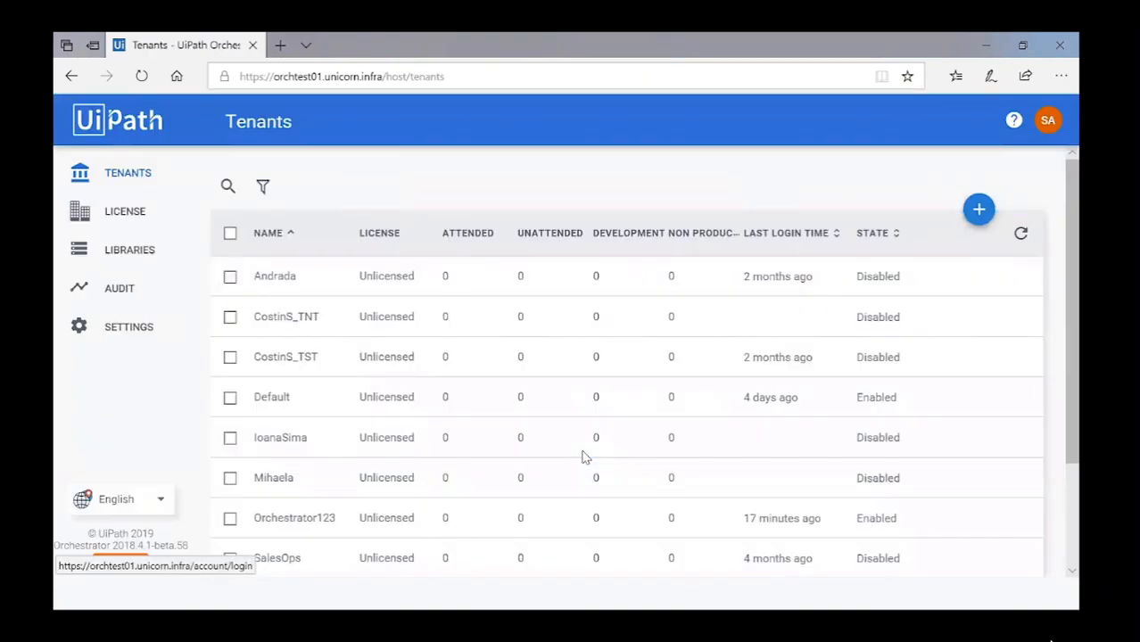
left_click(140, 219)
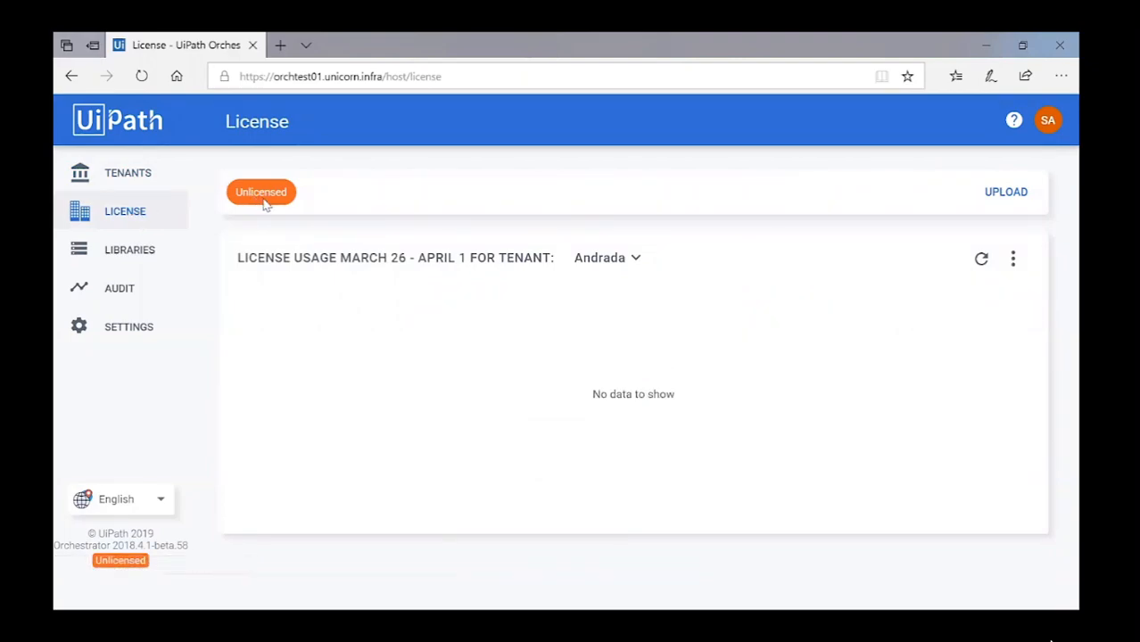
left_click(1006, 193)
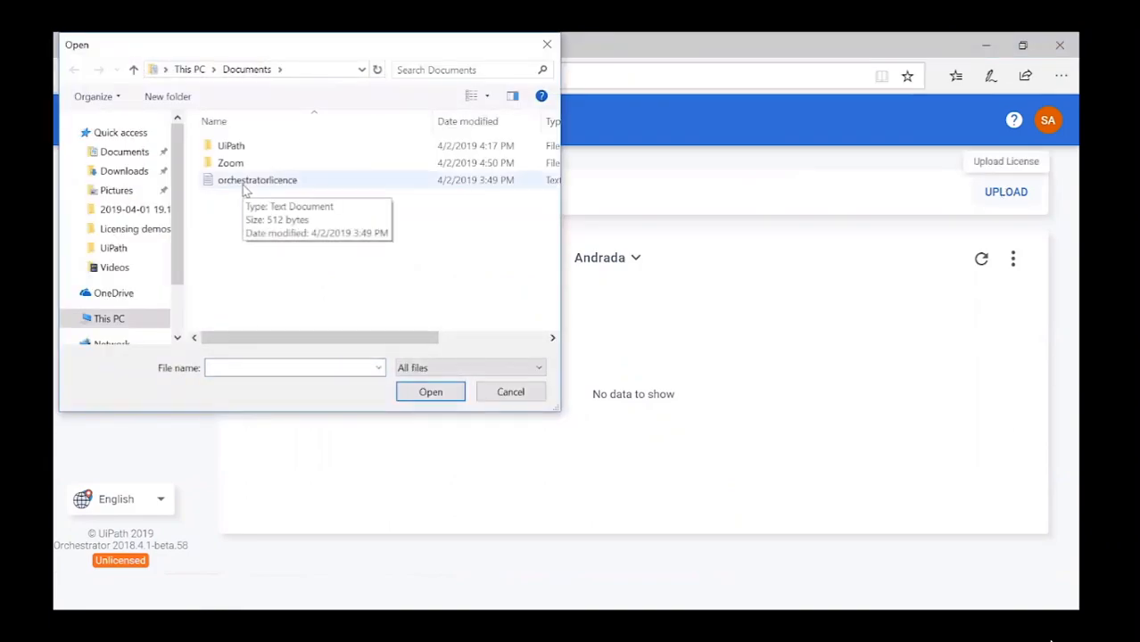
Upload the orchestratorlicence host license, valid until 04/01/2020, and return to the Tenants list.
double_click(246, 183)
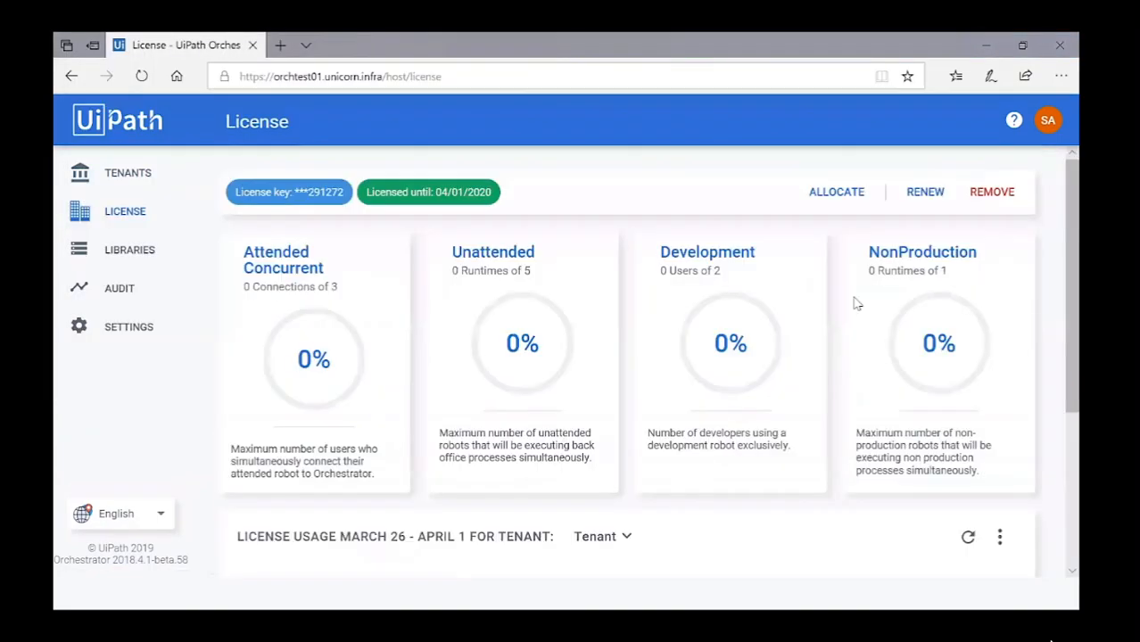
left_click_drag(344, 192, 308, 193)
left_click(487, 202)
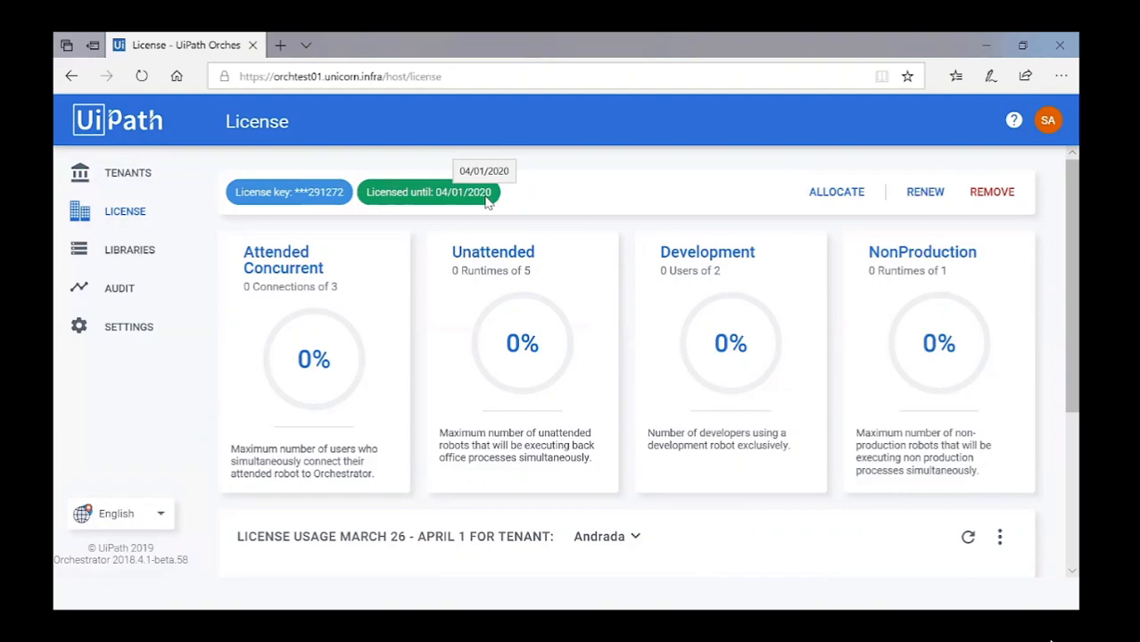
left_click(135, 175)
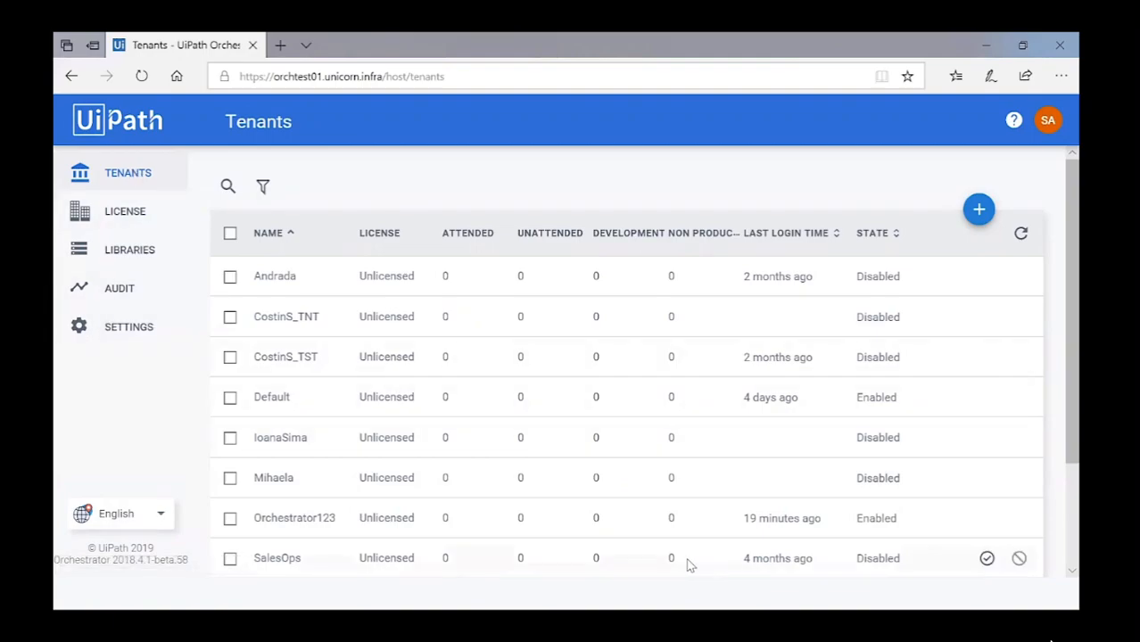
Start a new tenant named Orchestrator321 and enter the admin's first name and surname.
left_click(979, 209)
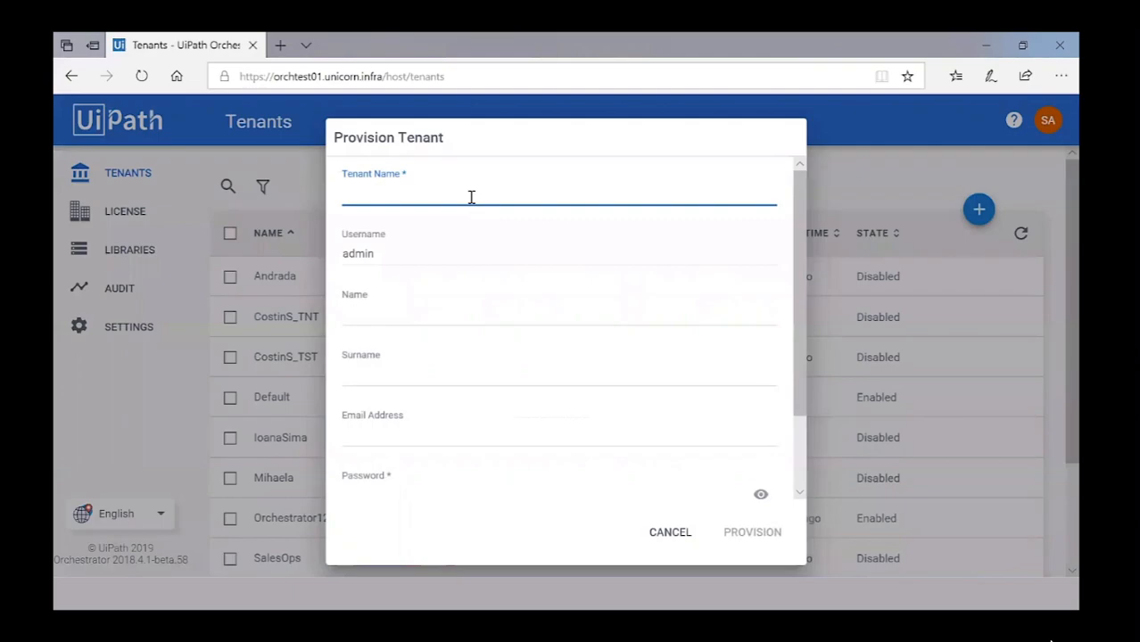
type("Orchestrator321")
left_click(384, 313)
key("Tab")
key("Tab")
Fill in the admin e-mail and password, confirm the password, and provision the tenant.
key("ctrl+v")
key("Tab")
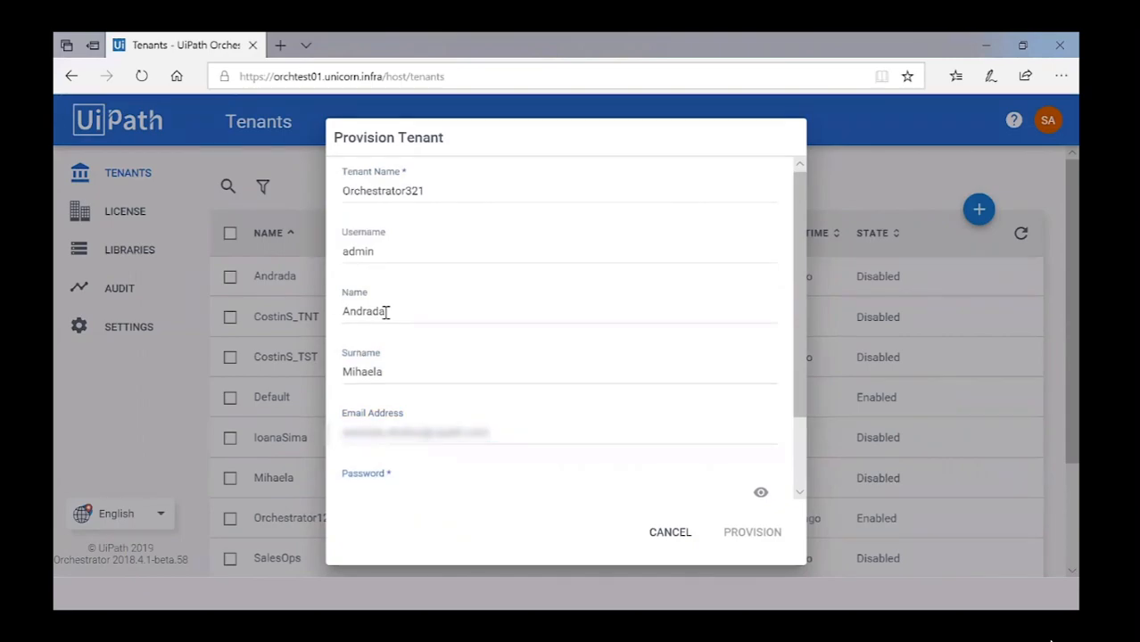
left_click_drag(793, 285, 788, 388)
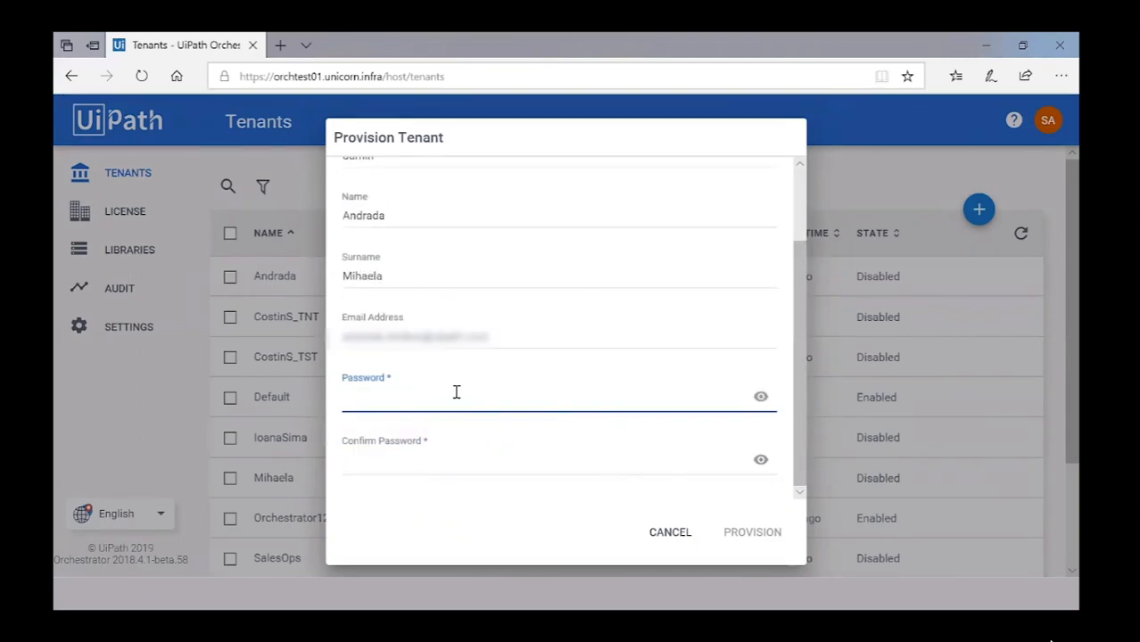
key("ctrl+v")
left_click(382, 462)
key("ctrl+v")
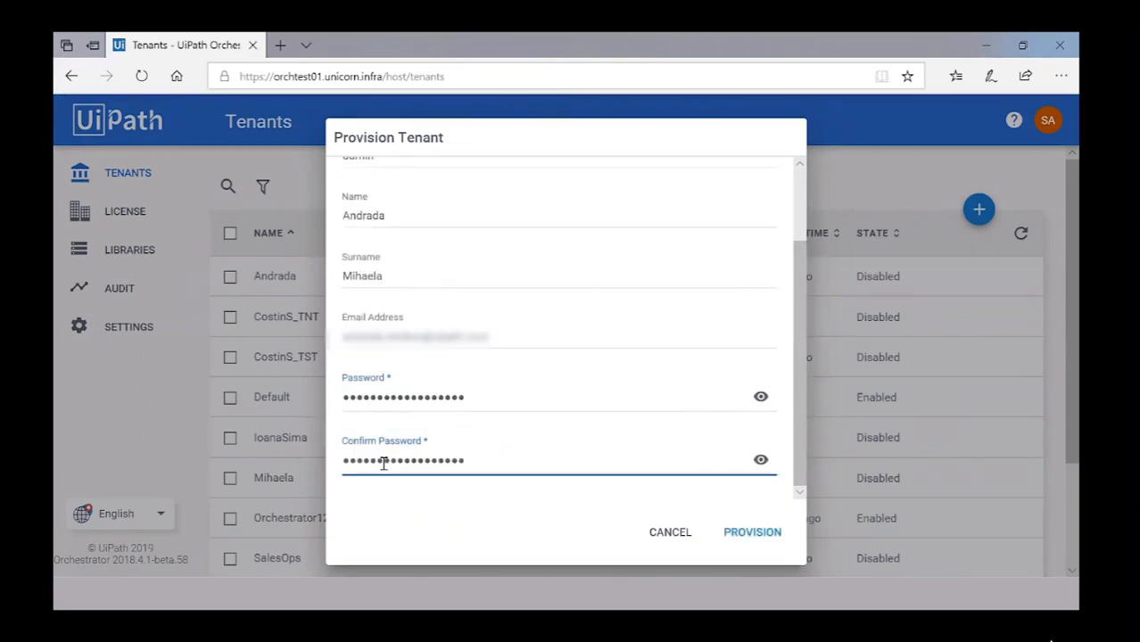
left_click(752, 533)
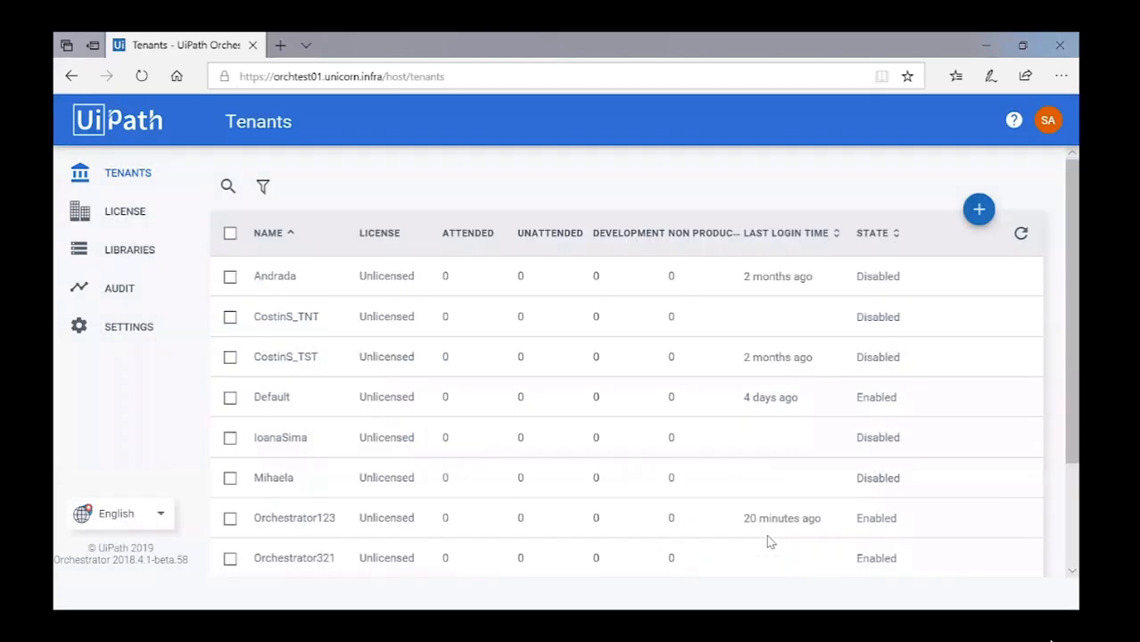
Allocate 2 attended users and 3 unattended runtimes to Orchestrator321 under the Host license.
left_click_drag(277, 559, 338, 559)
left_click(338, 558)
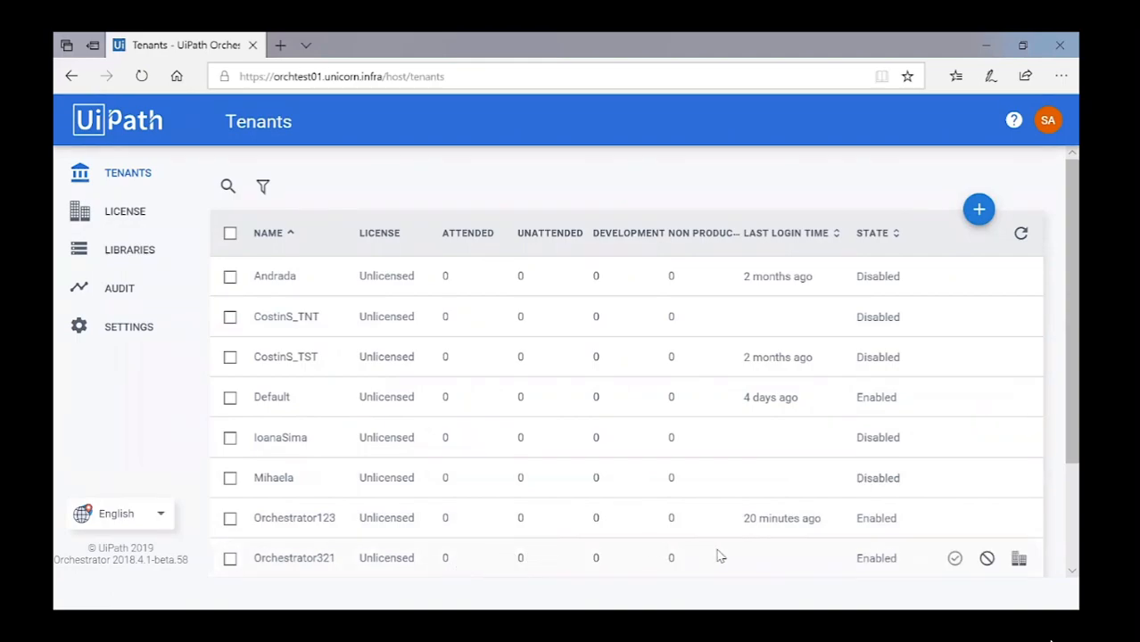
left_click(1018, 559)
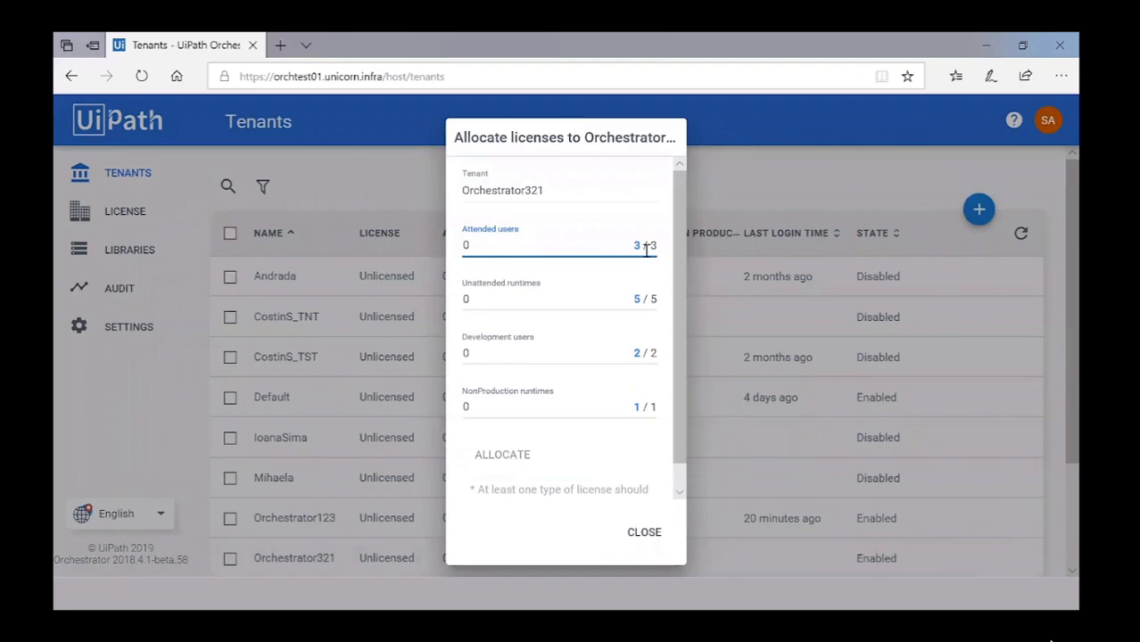
mouse_move(642, 248)
type("2")
left_click(505, 296)
type("3")
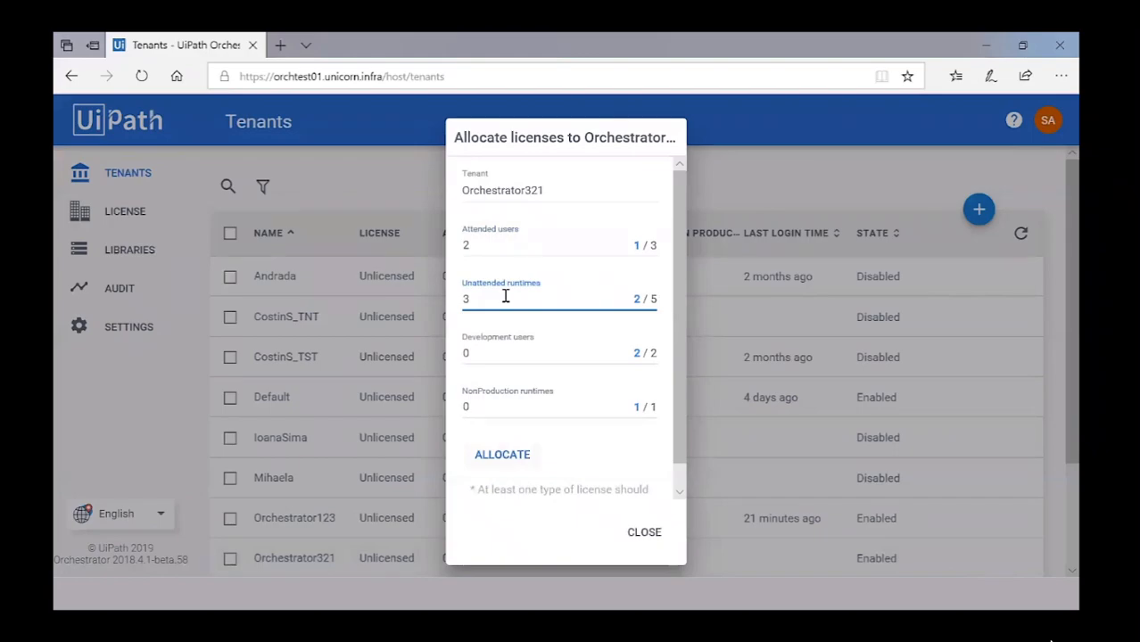
left_click(502, 455)
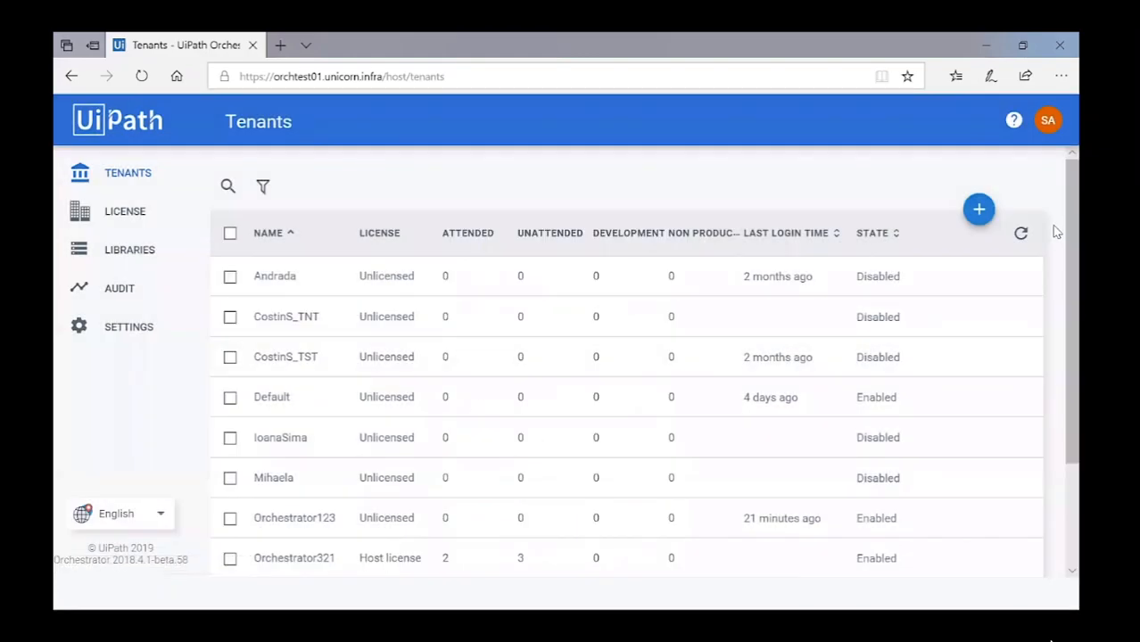
scroll(1055, 265, "down", 1)
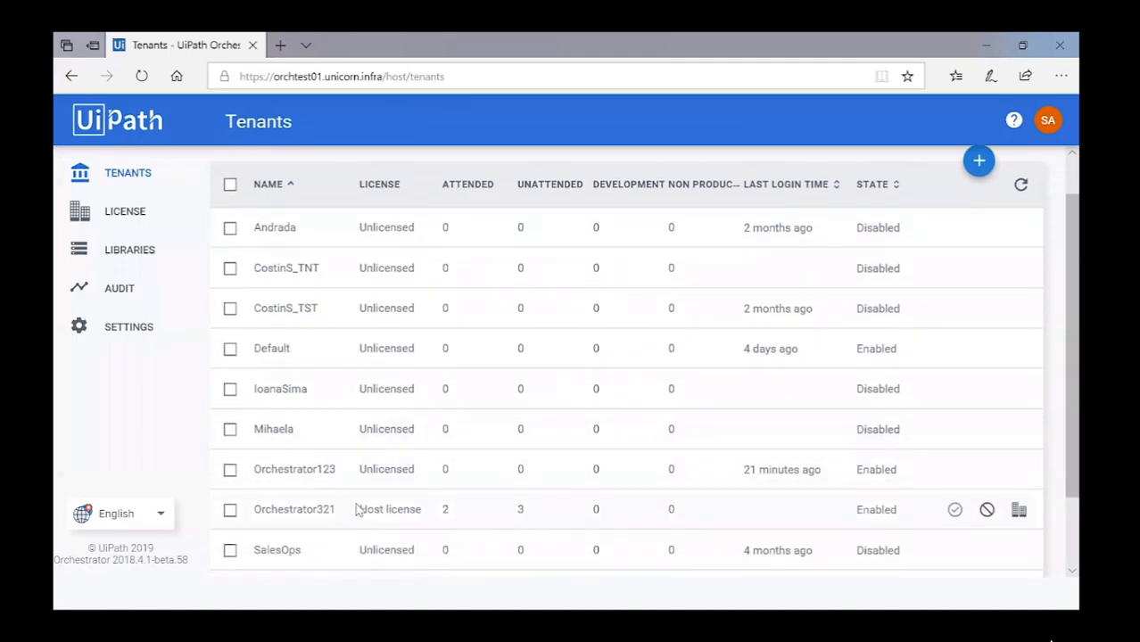
left_click_drag(355, 509, 421, 509)
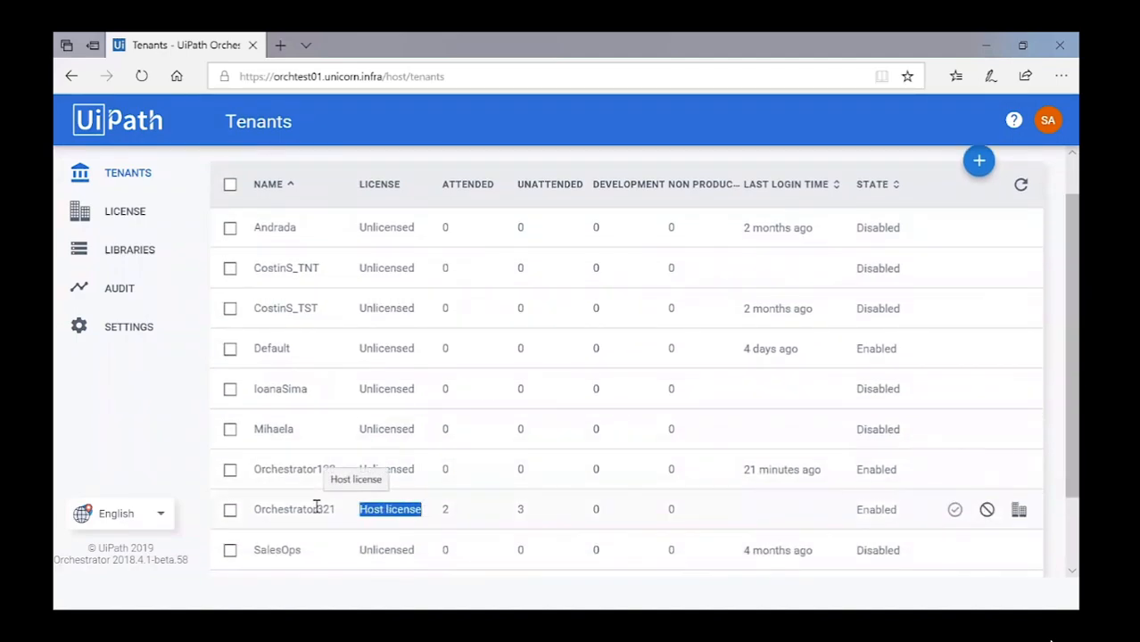
left_click(128, 206)
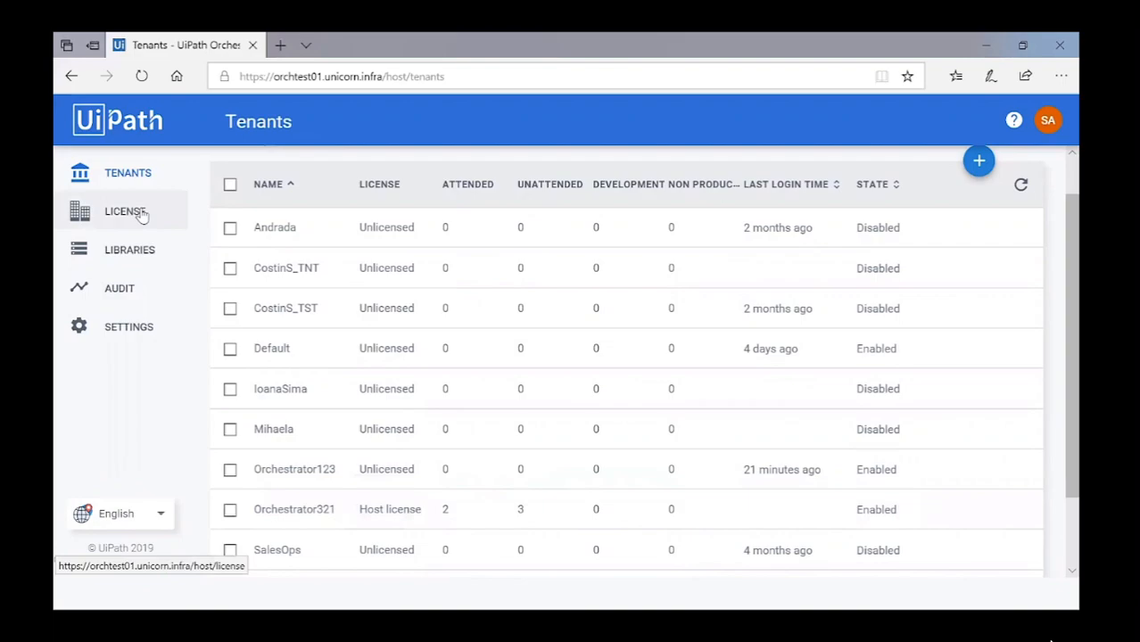
left_click(140, 215)
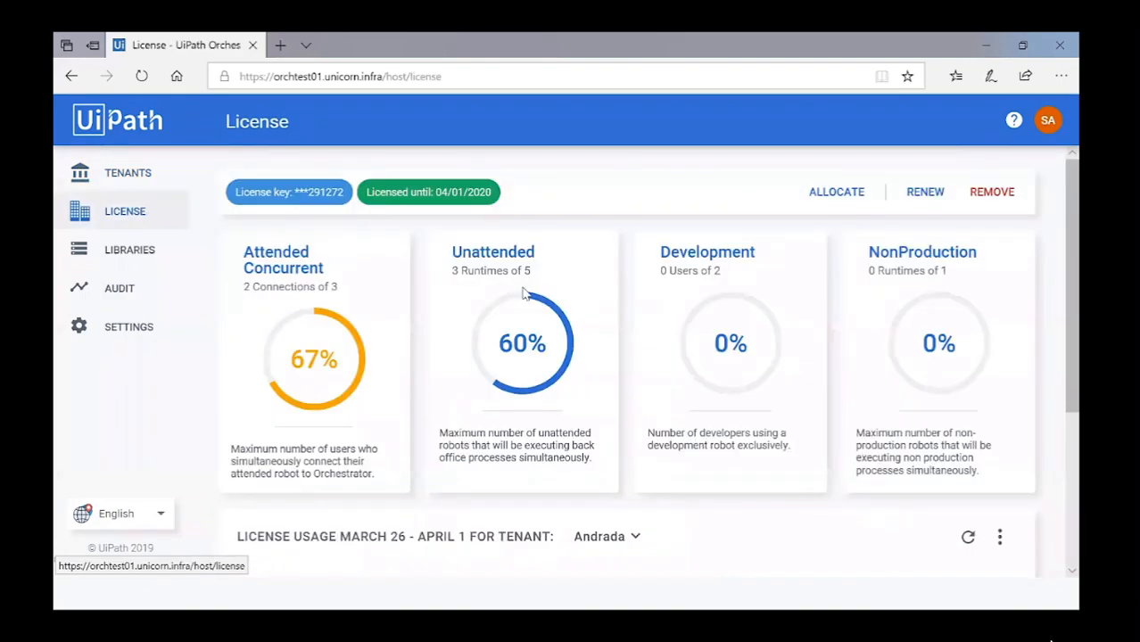
double_click(248, 286)
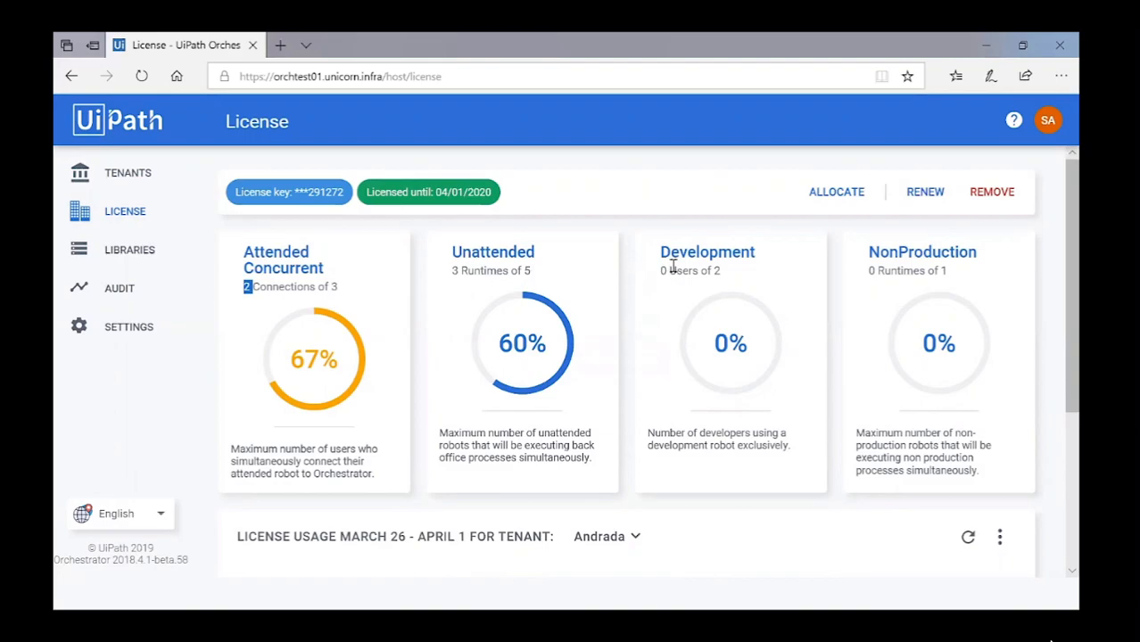
left_click(730, 278)
left_click(128, 181)
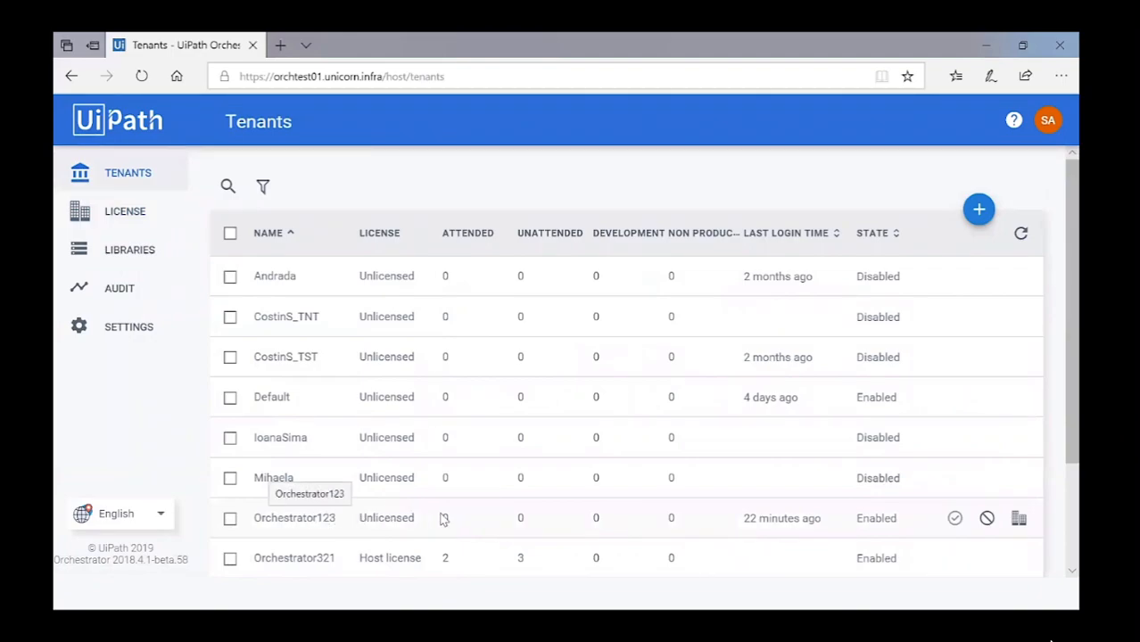
Change Orchestrator123's allocation to 1 attended user and 2 unattended runtimes.
left_click(1017, 519)
double_click(472, 246)
type("1")
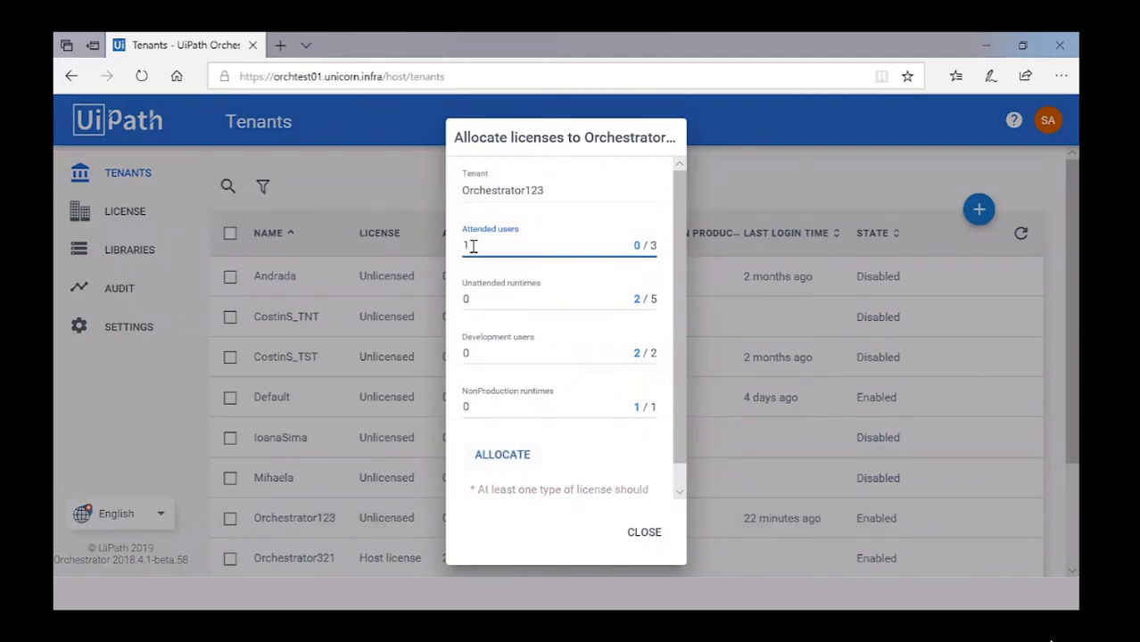
double_click(497, 298)
type("2")
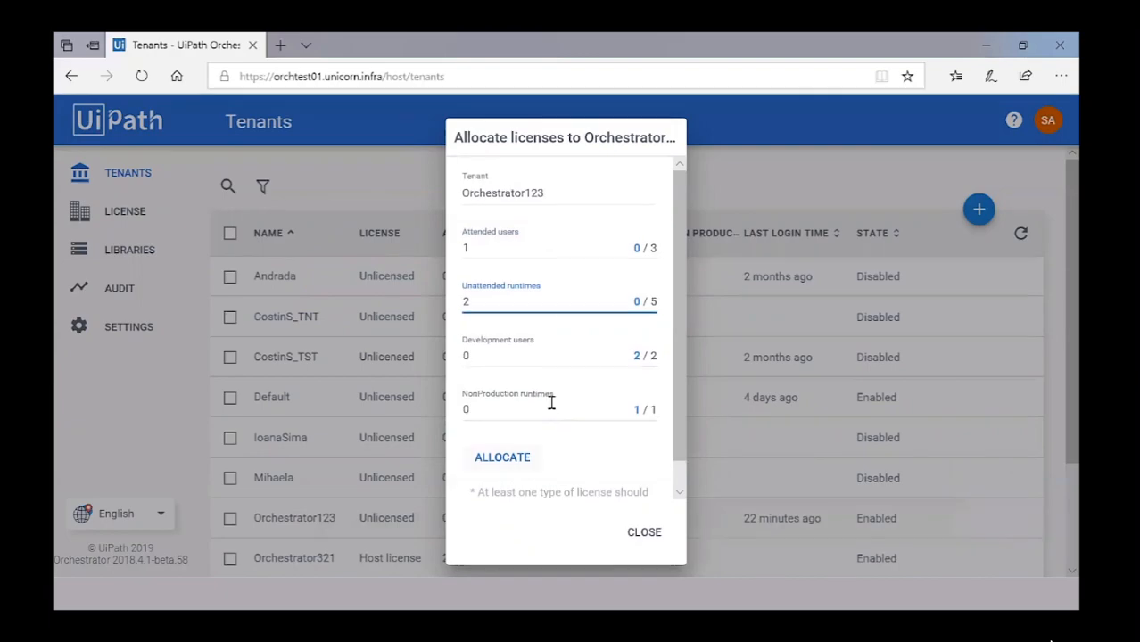
left_click(520, 454)
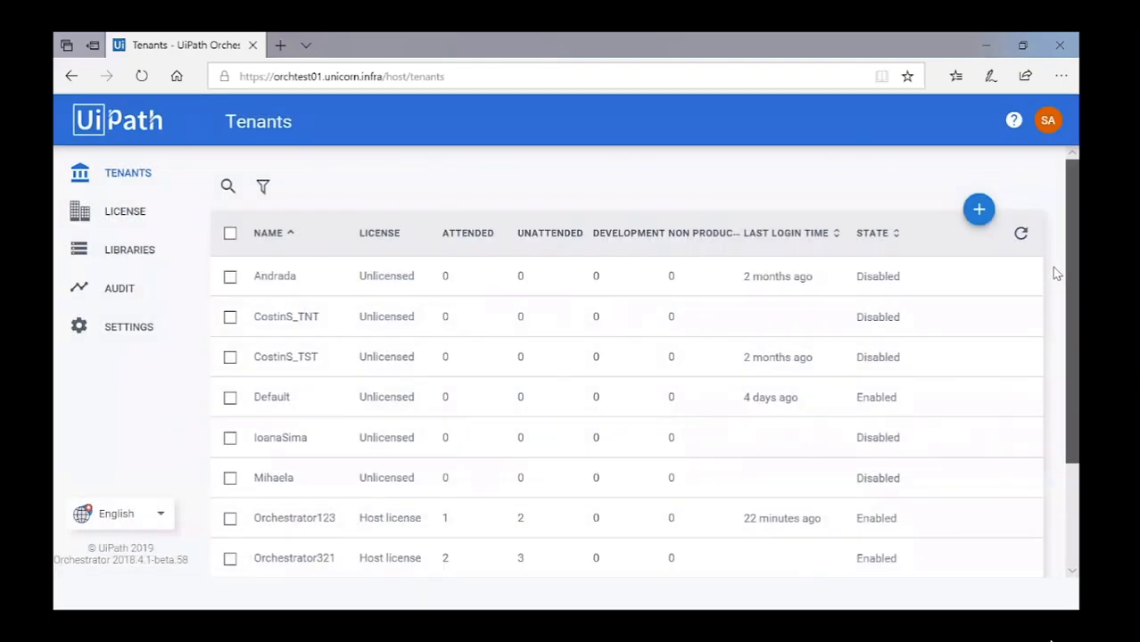
scroll(1054, 281, "down", 1)
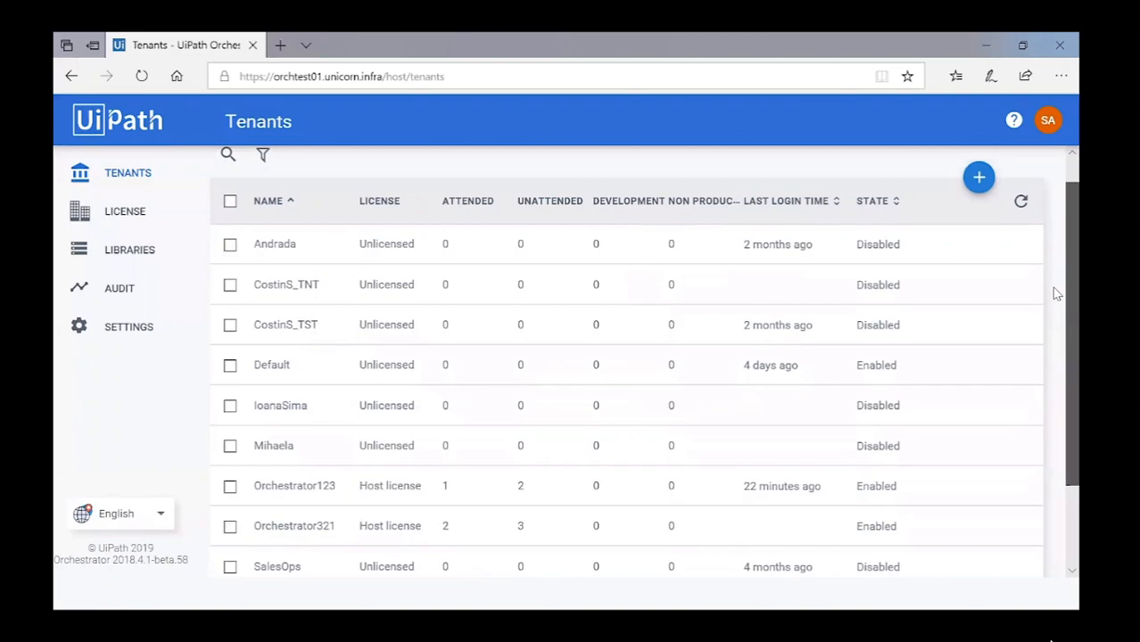
Allocate 2 development users and 1 nonproduction runtime to the Default tenant.
mouse_move(392, 372)
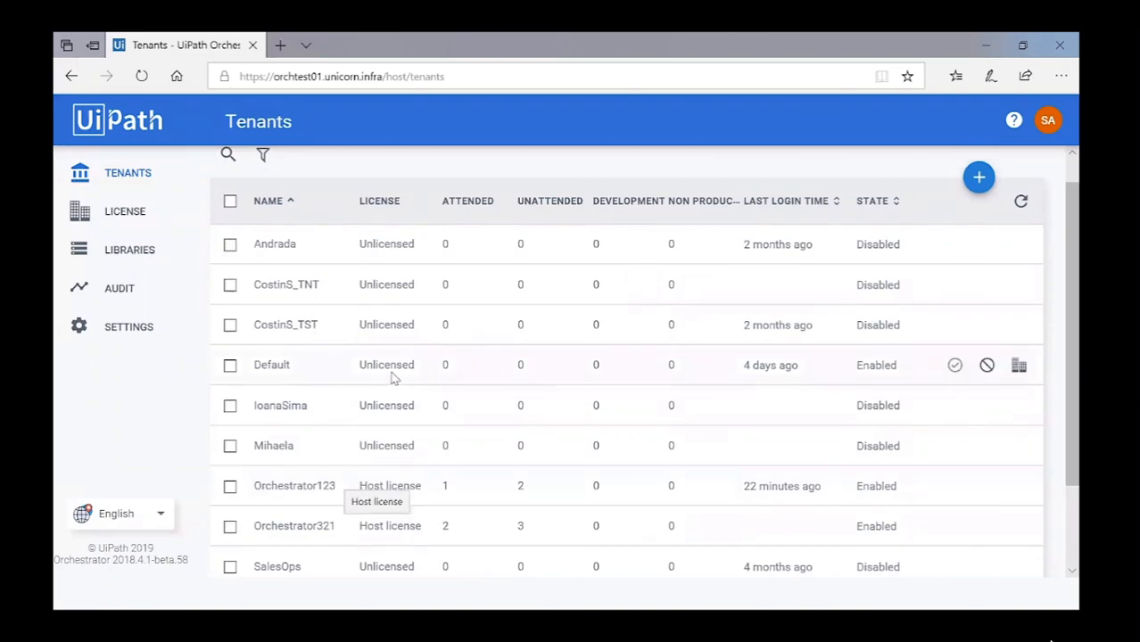
left_click(1018, 366)
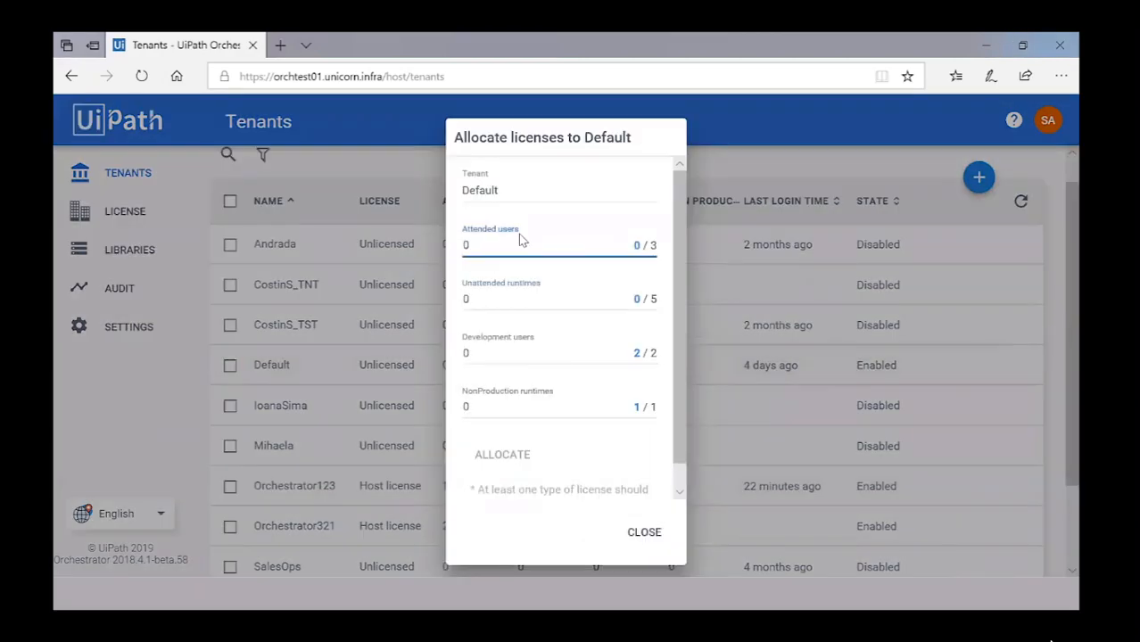
left_click(470, 356)
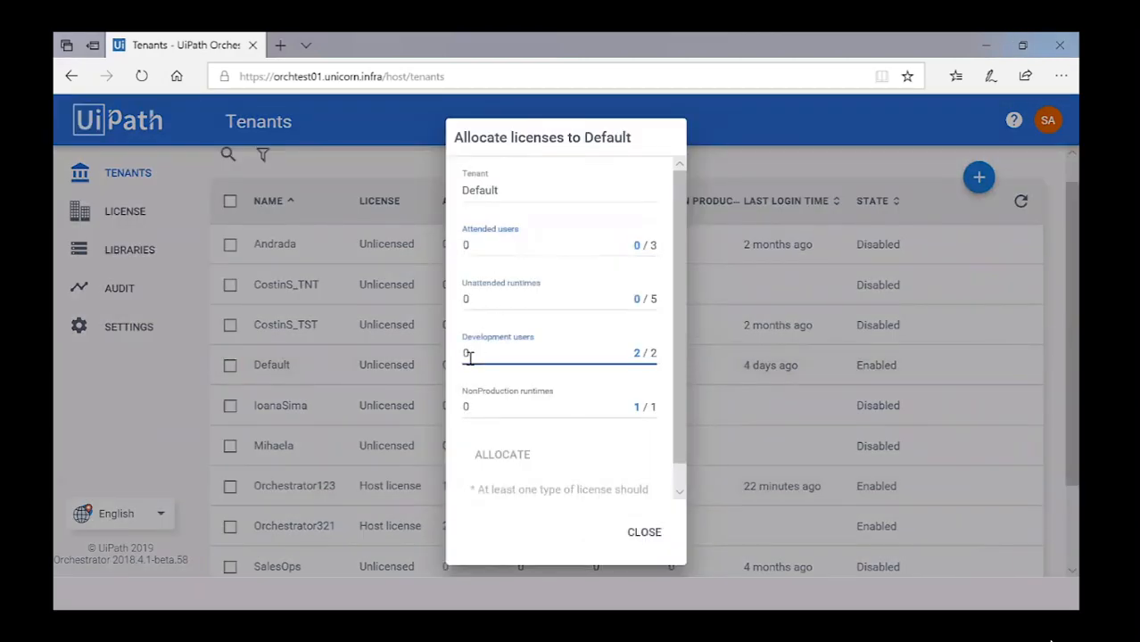
type("2")
left_click(482, 407)
type("1")
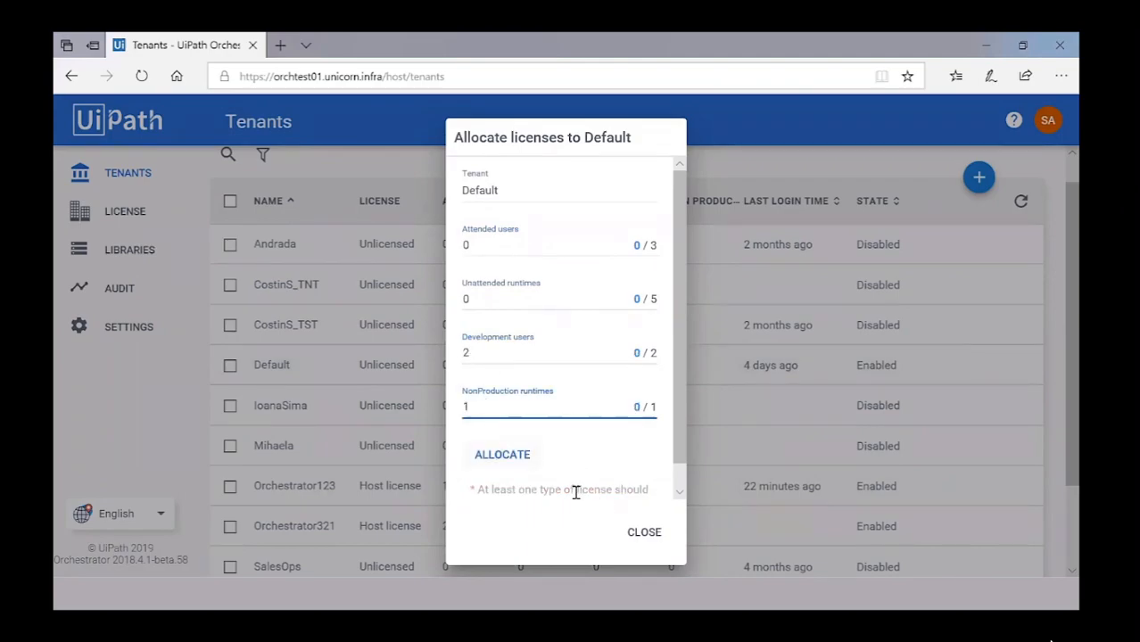
left_click(522, 456)
Review the host license usage and return to the Tenants list.
left_click(142, 212)
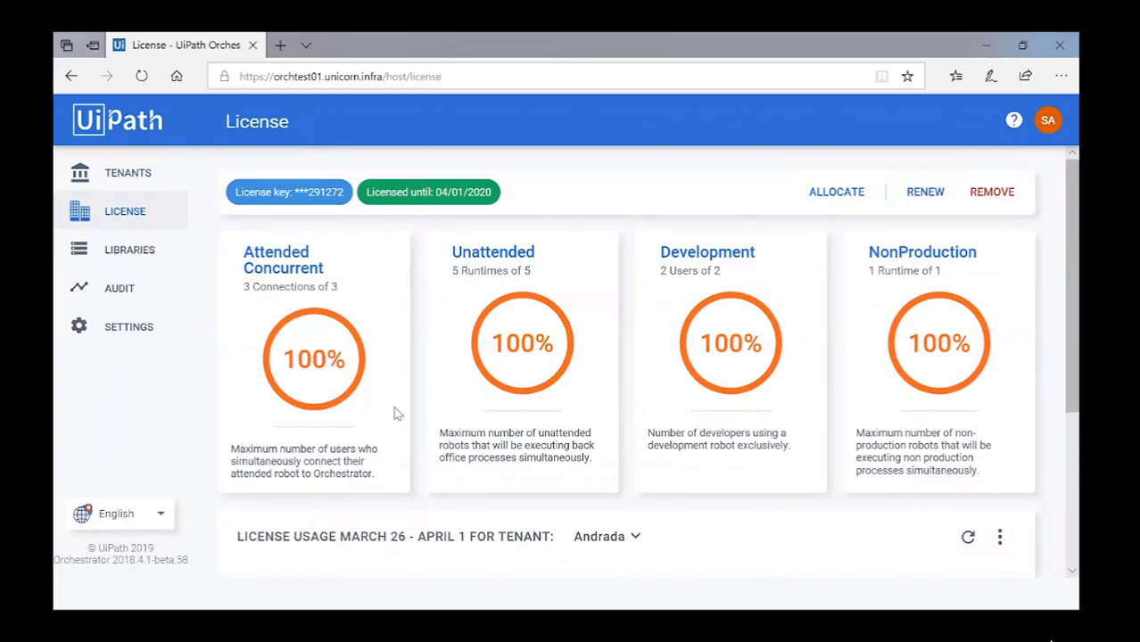
left_click(109, 174)
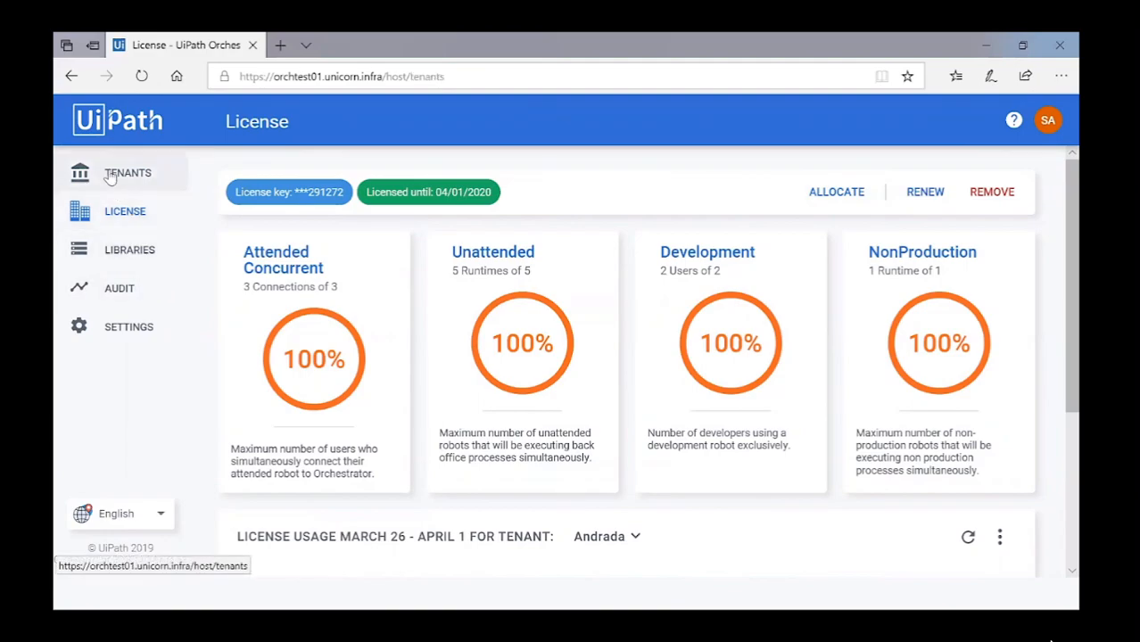
left_click(1048, 119)
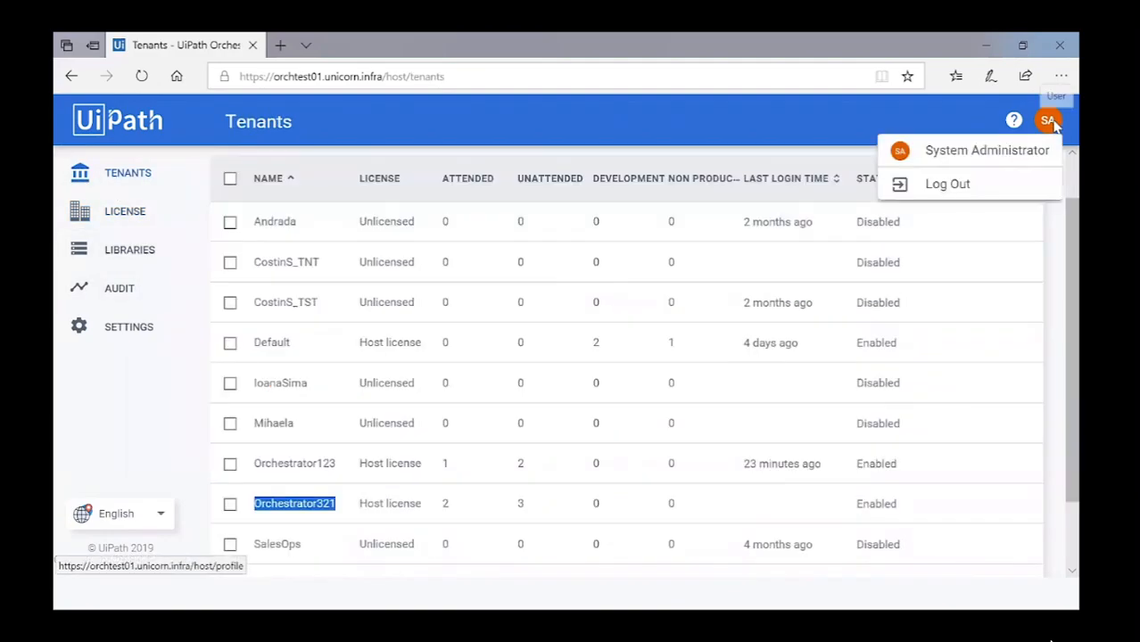
Sign out of the host and log in to tenant Orchestrator321.
left_click(929, 185)
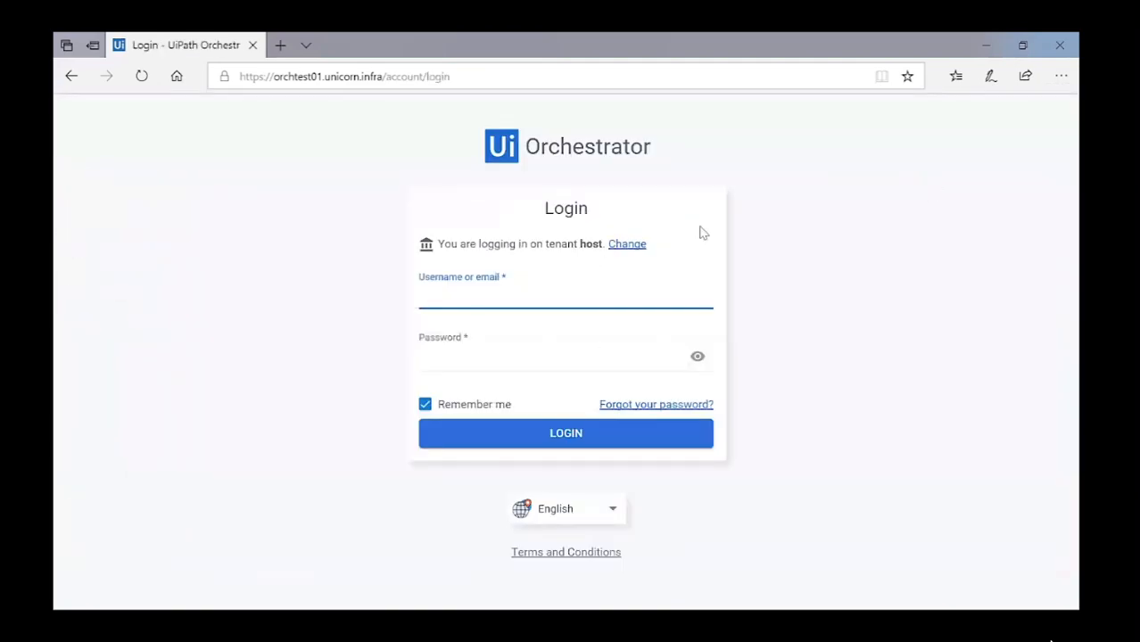
left_click(626, 250)
type("Orchestrator321")
key("Tab")
key("Tab")
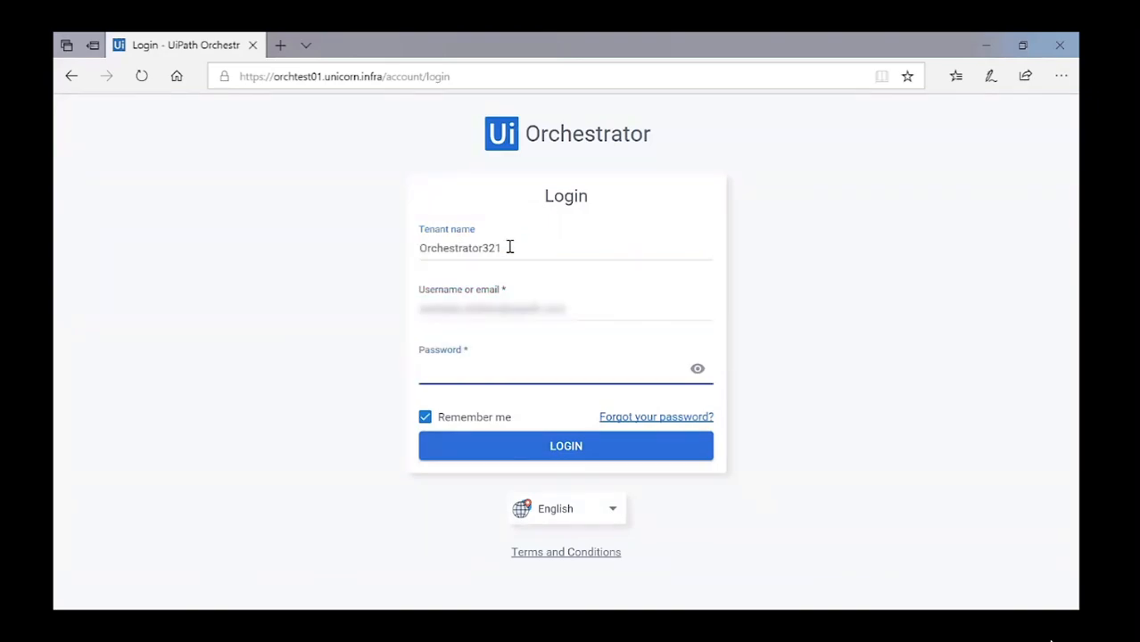
key("ctrl+v")
key("Return")
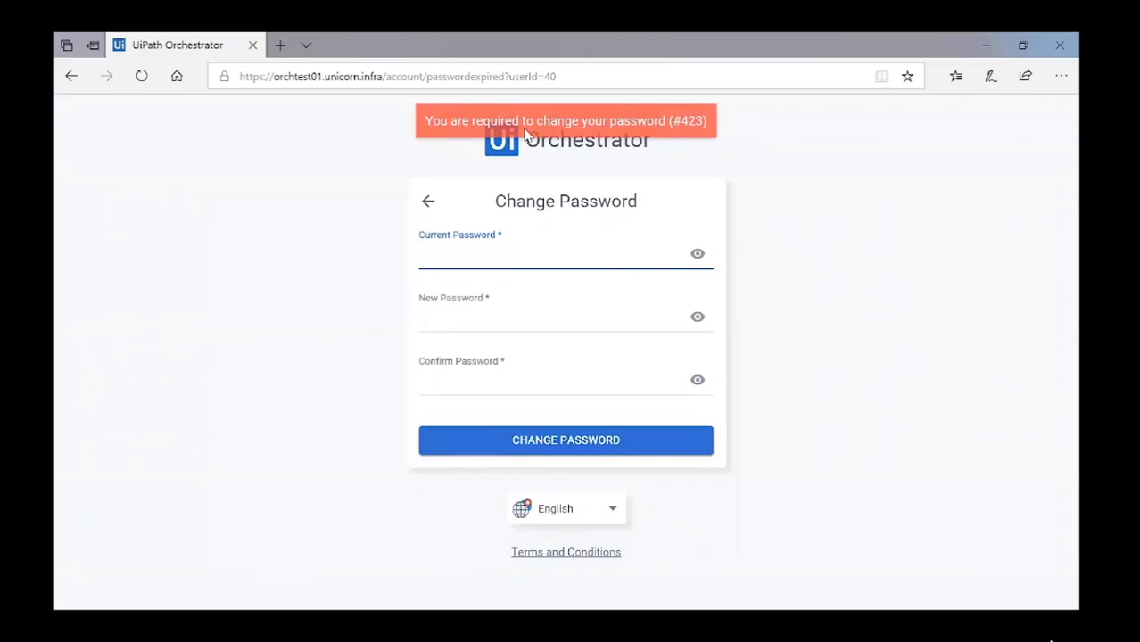
Change the required password, then go to the tenant's License page.
key("ctrl+v")
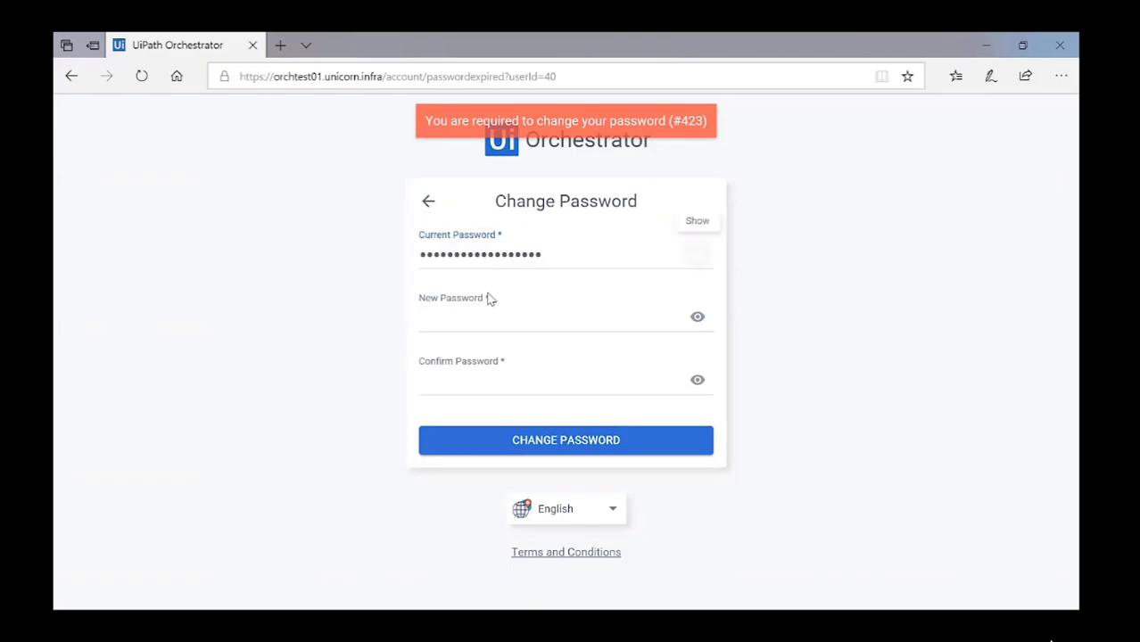
left_click(538, 332)
key("ctrl+v")
left_click(486, 382)
key("ctrl+v")
left_click(593, 442)
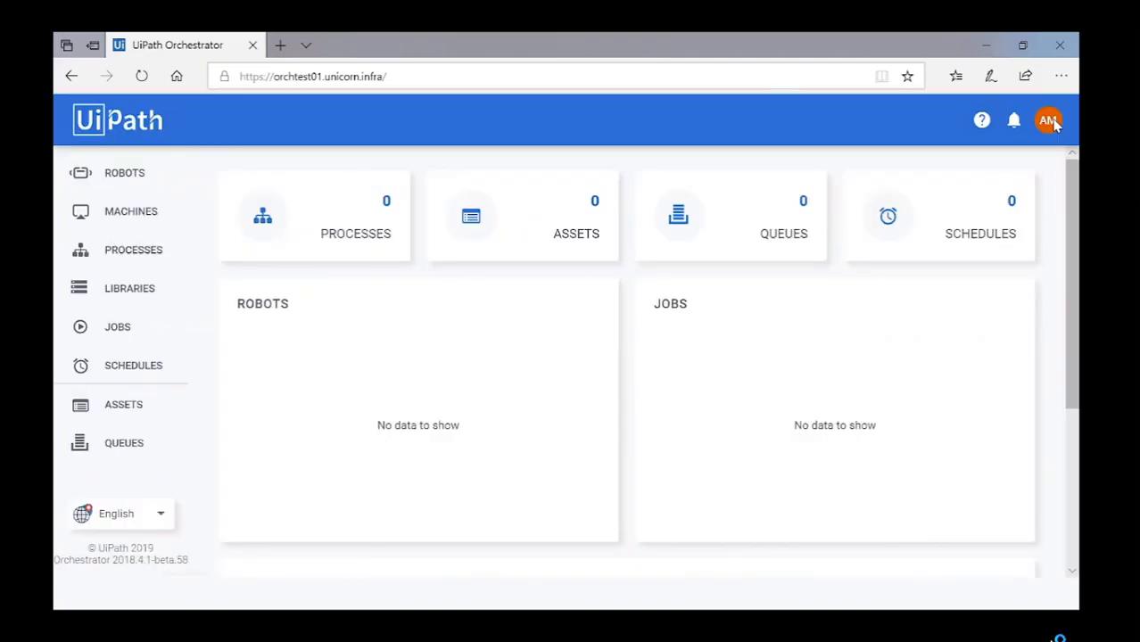
left_click(1054, 125)
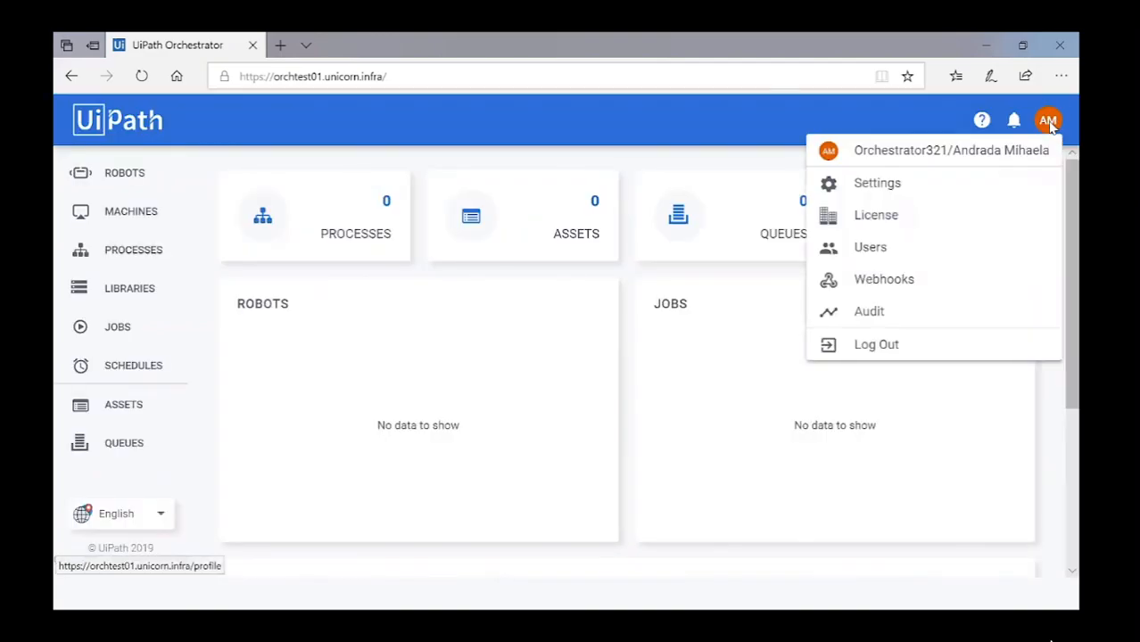
left_click(903, 215)
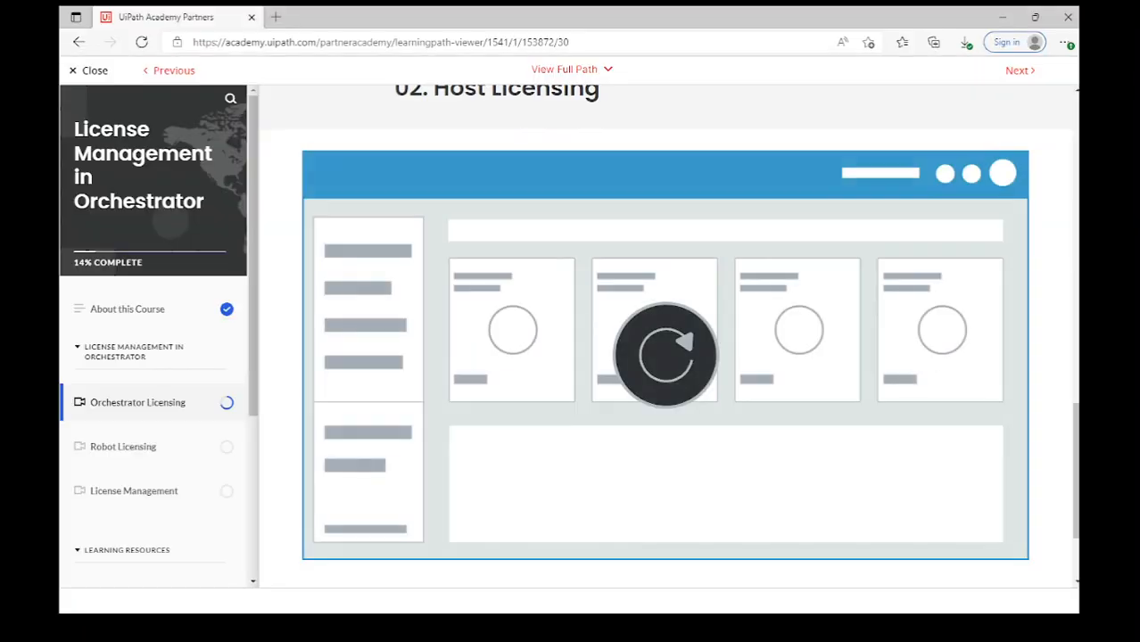
Play the 03. Tenant Licensing lesson video full screen.
scroll(892, 400, "down", 2)
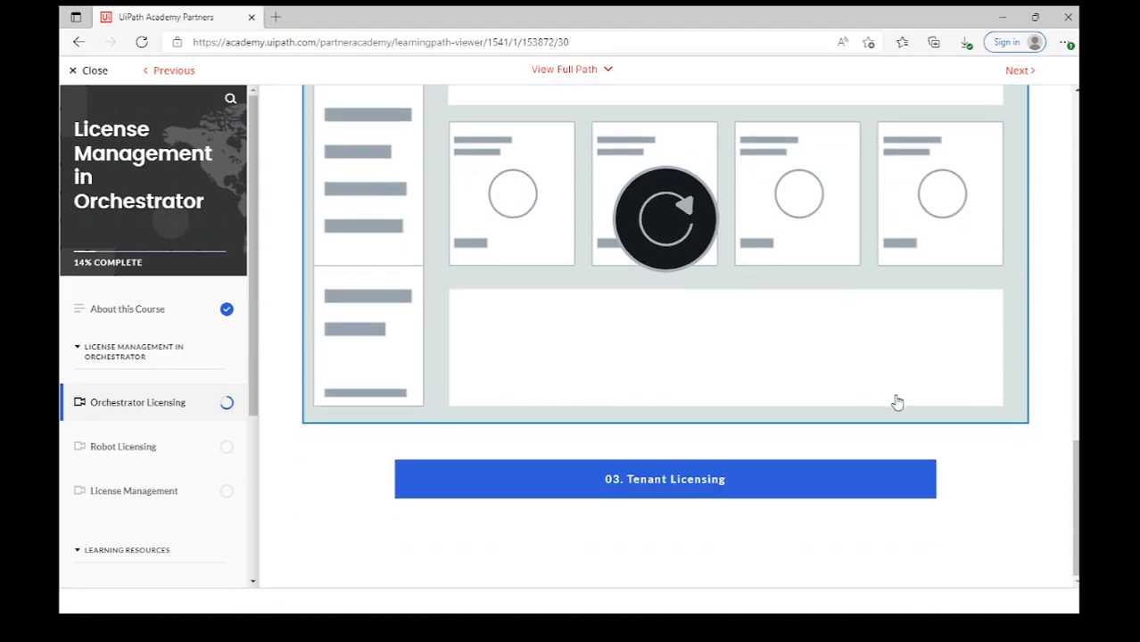
left_click(807, 479)
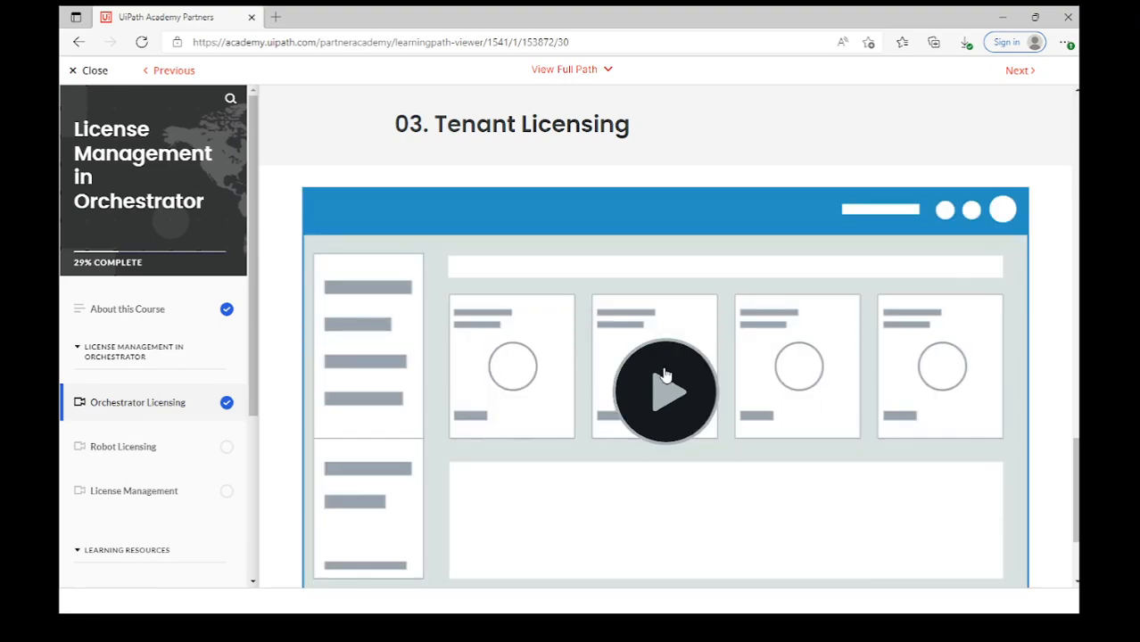
left_click(664, 374)
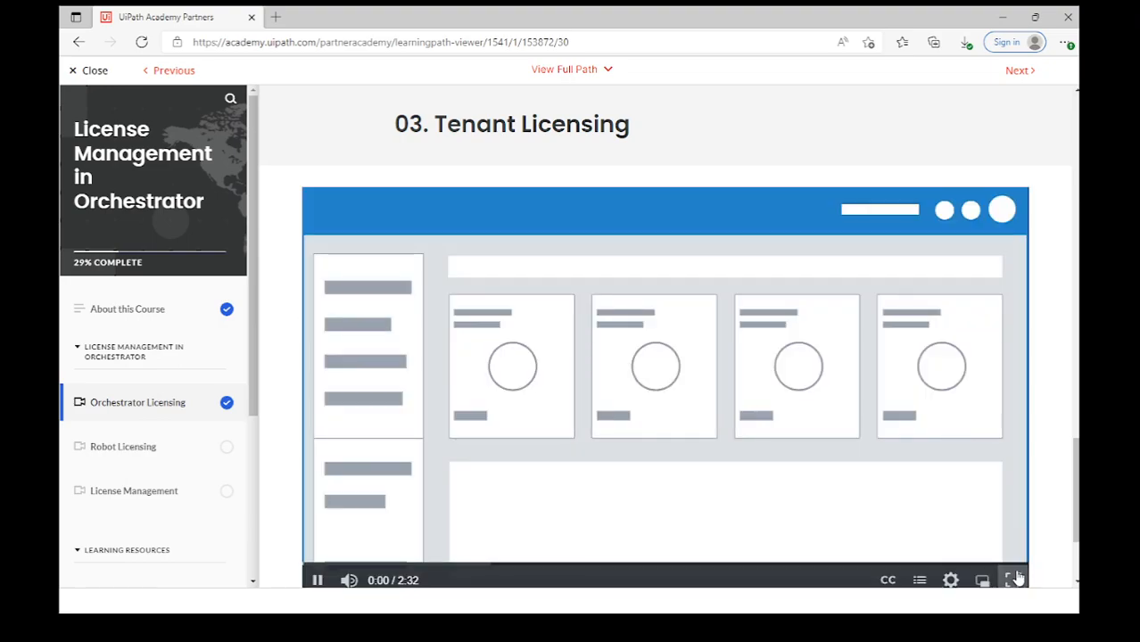
left_click(1007, 575)
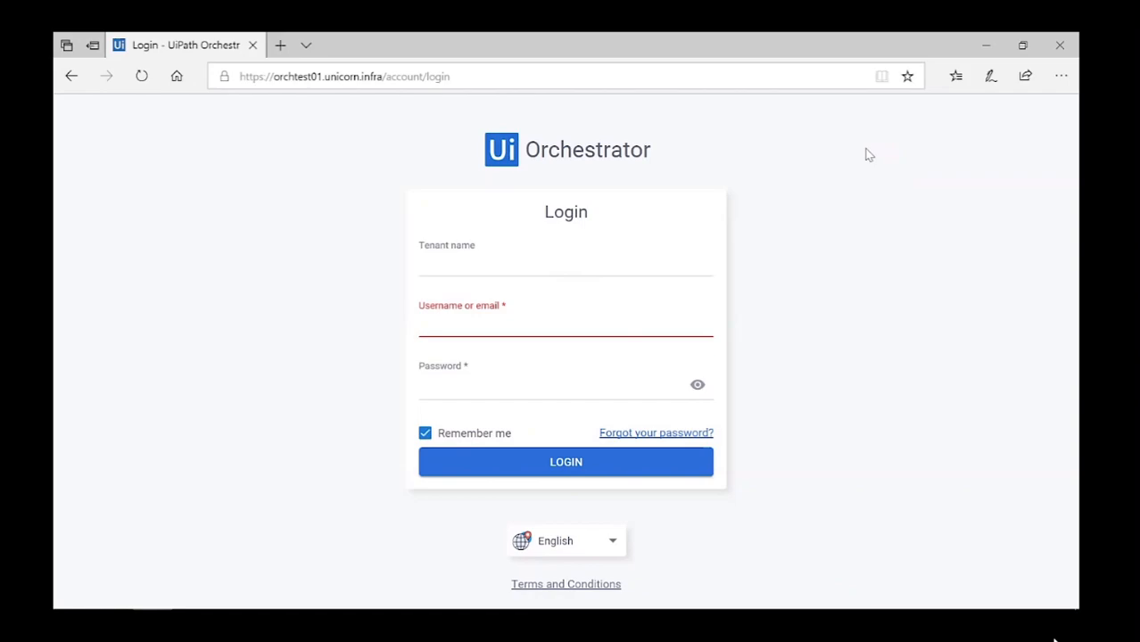
Sign in to the default tenant as administrator and open its License page.
left_click(490, 264)
type("default")
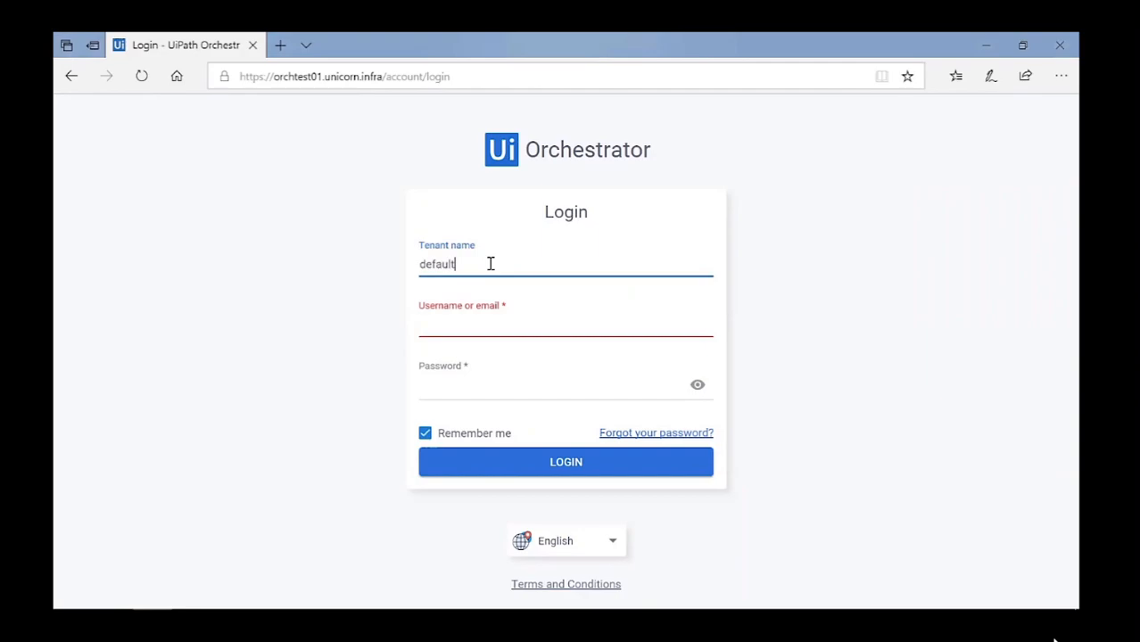
left_click(456, 324)
left_click(449, 384)
type("******")
key("Return")
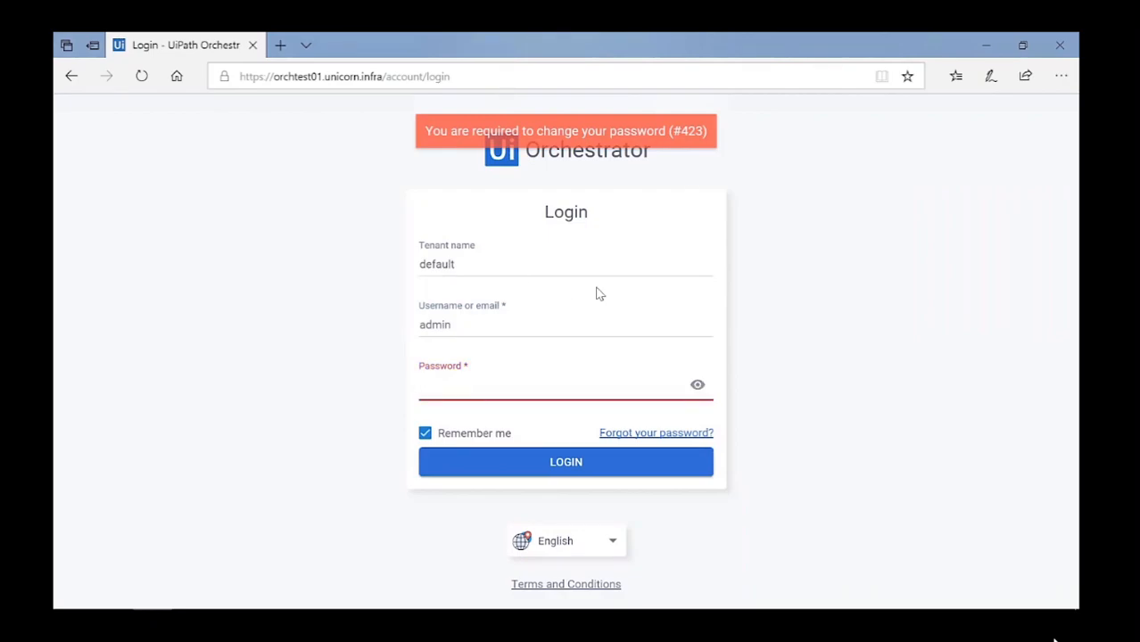
key("ctrl+v")
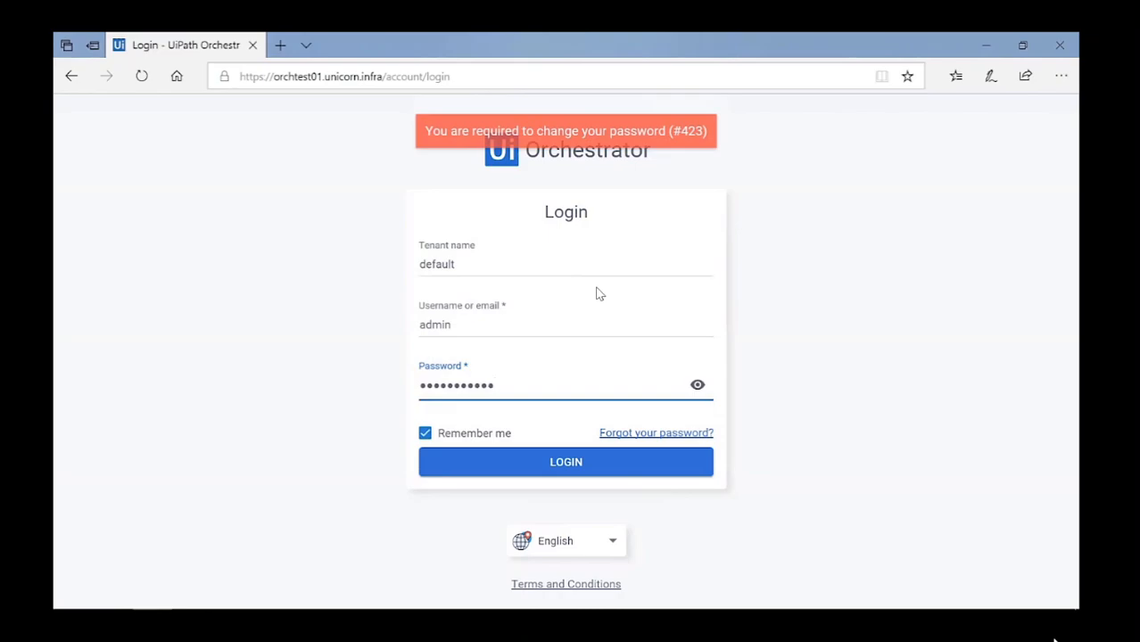
key("Return")
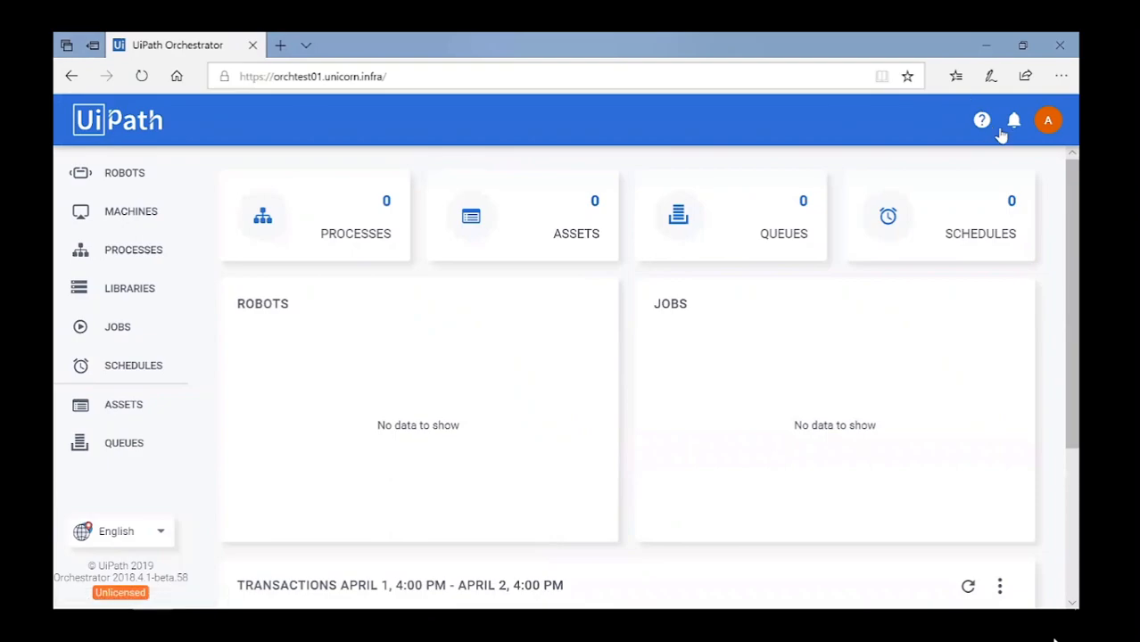
left_click(1046, 123)
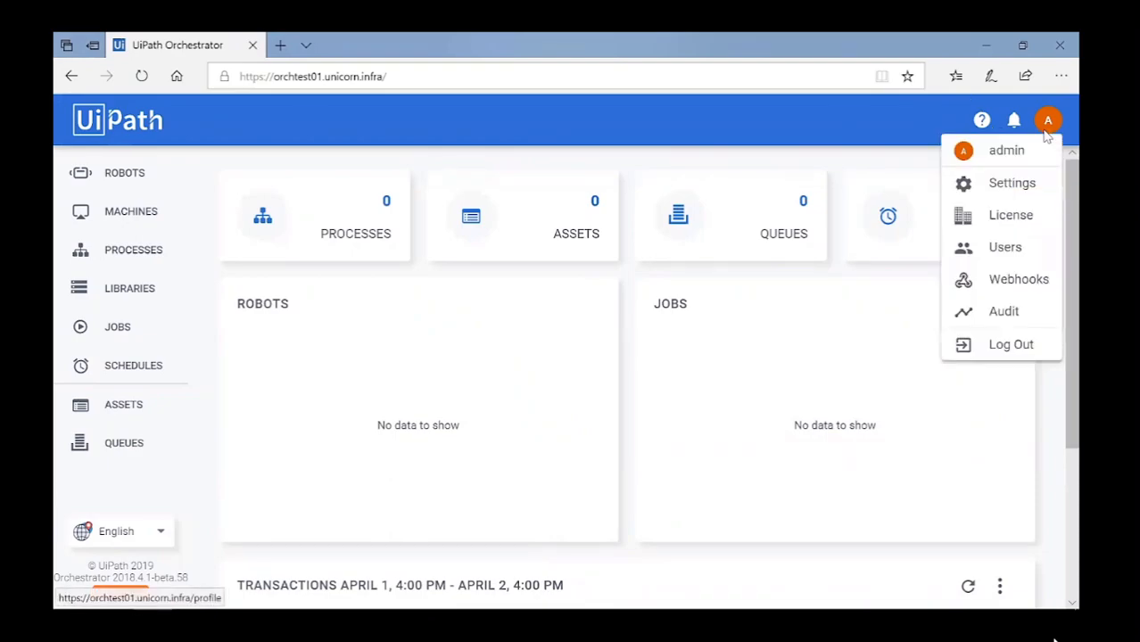
left_click(1017, 219)
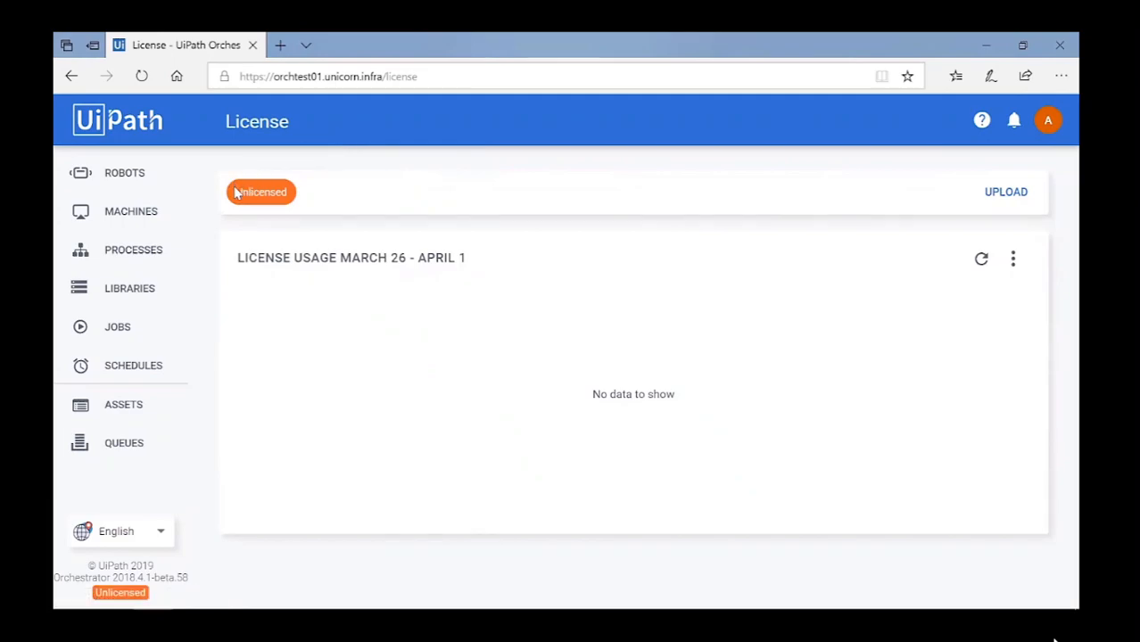
Upload the tenant license file so the default tenant is licensed until 11/01/2020.
double_click(269, 188)
left_click(641, 162)
left_click(1011, 195)
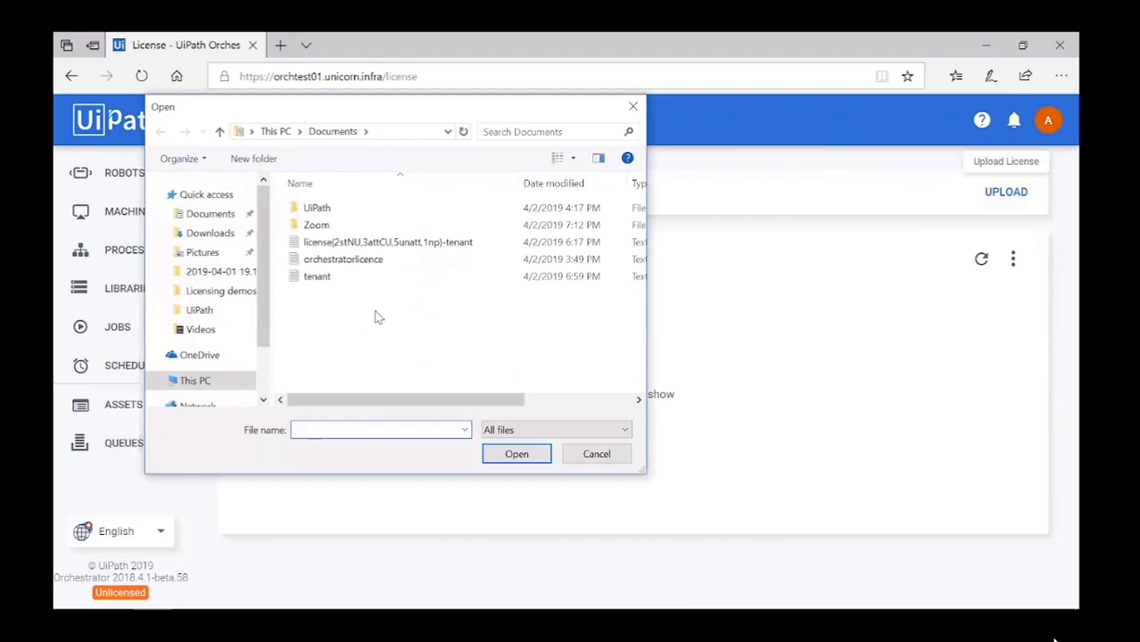
left_click(323, 279)
double_click(324, 279)
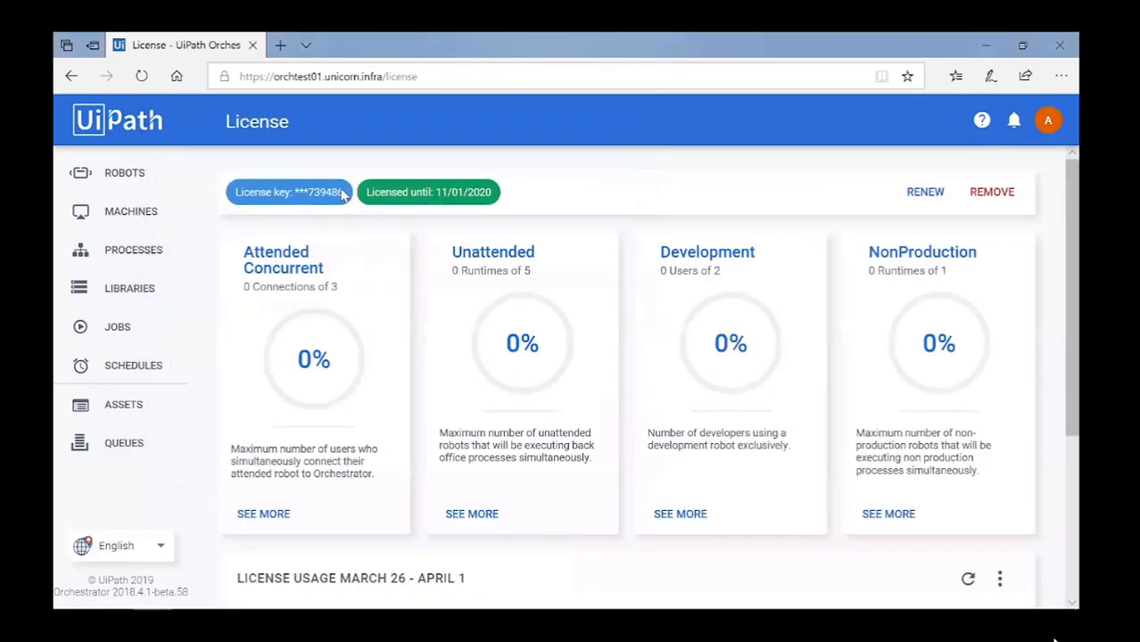
left_click_drag(343, 195, 311, 197)
left_click(468, 193)
left_click(1048, 123)
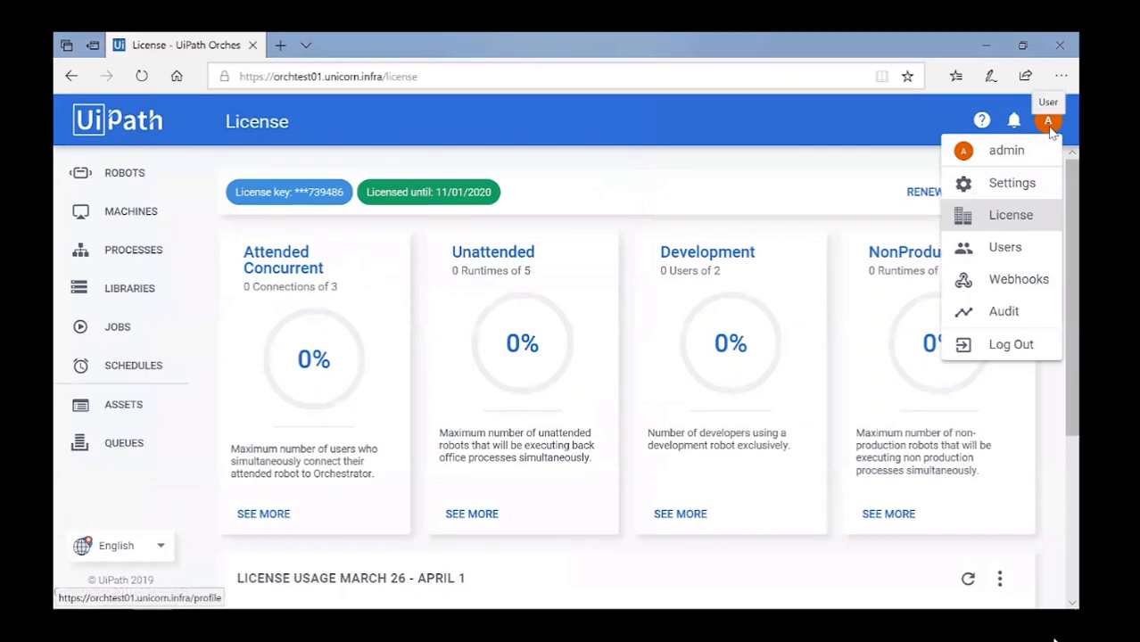
Sign out and log in to the host tenant with the admin credentials.
left_click(1006, 345)
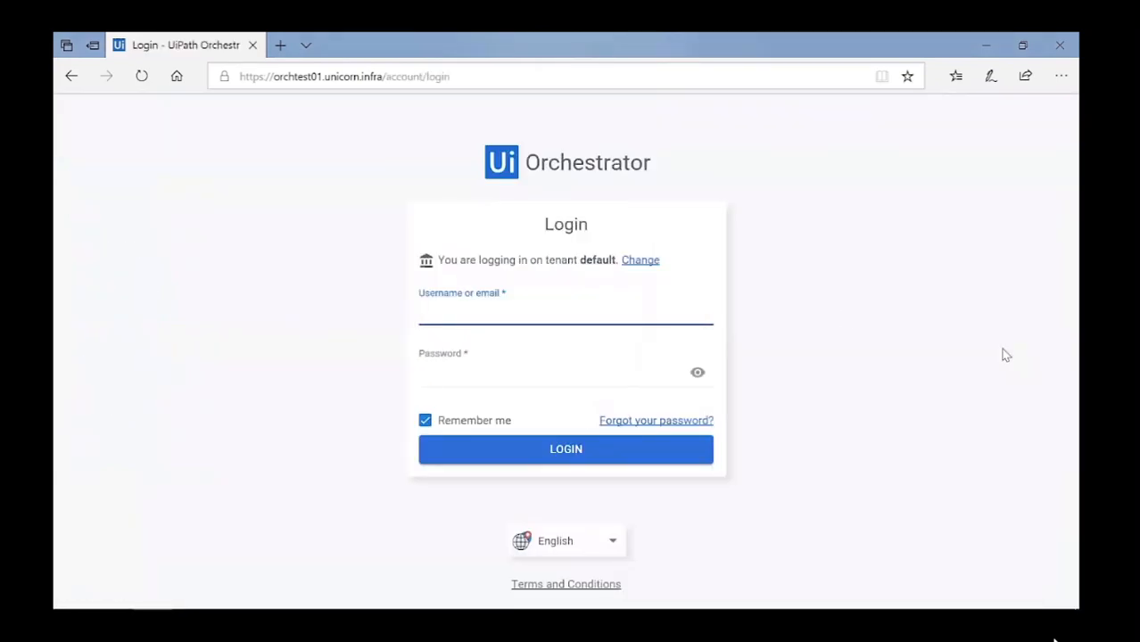
left_click(638, 260)
left_click(638, 259)
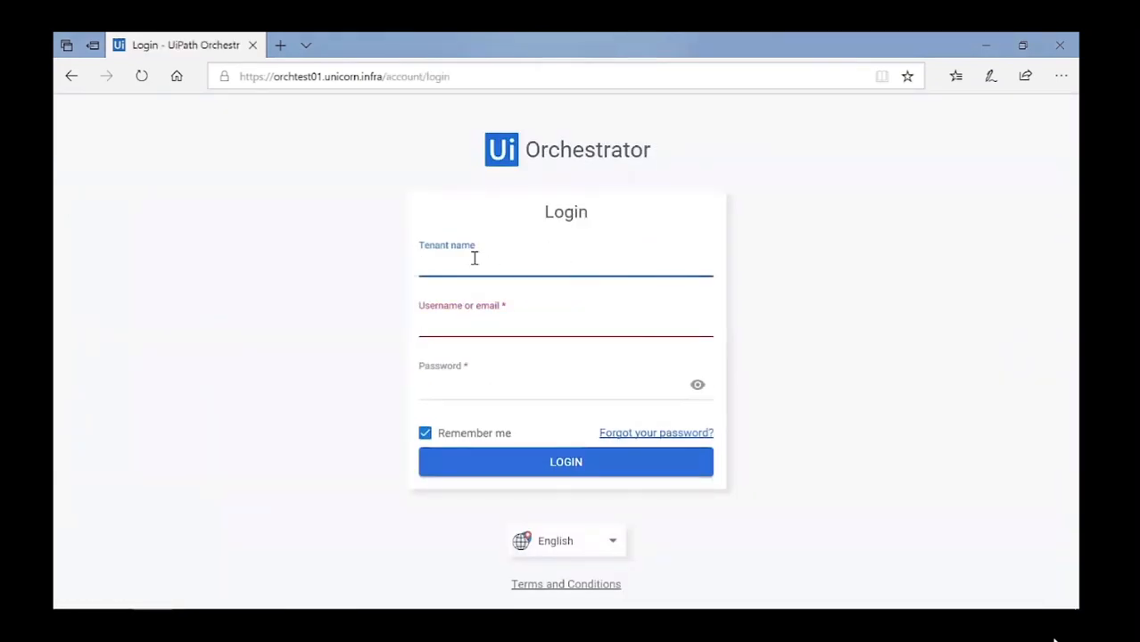
type("host")
key("Tab")
type("admin")
key("Tab")
type("**************")
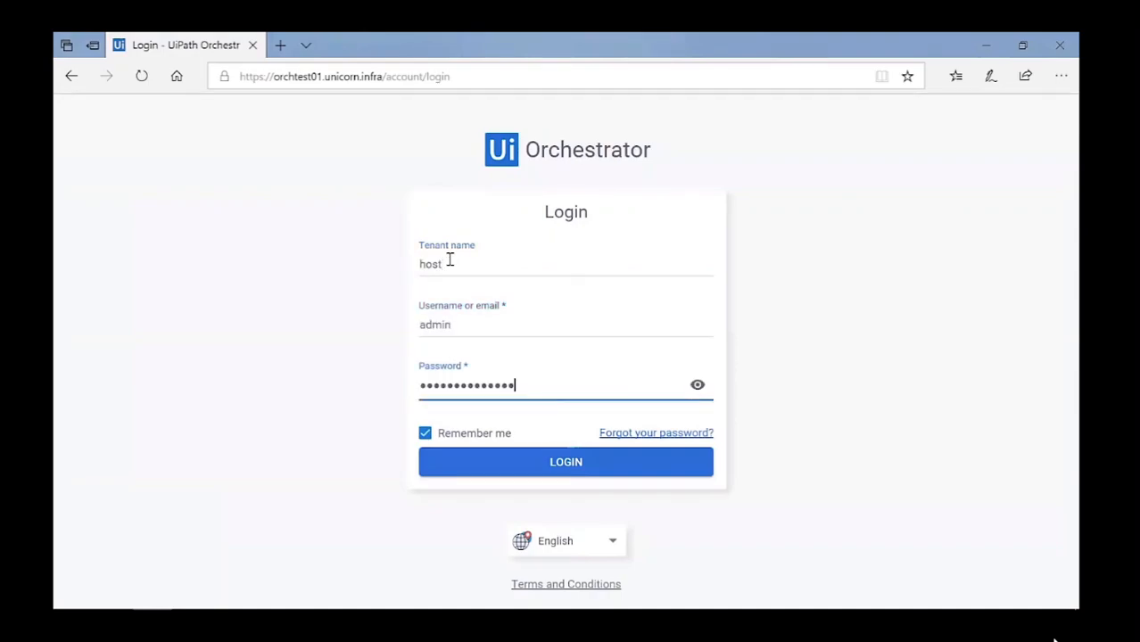
key("Return")
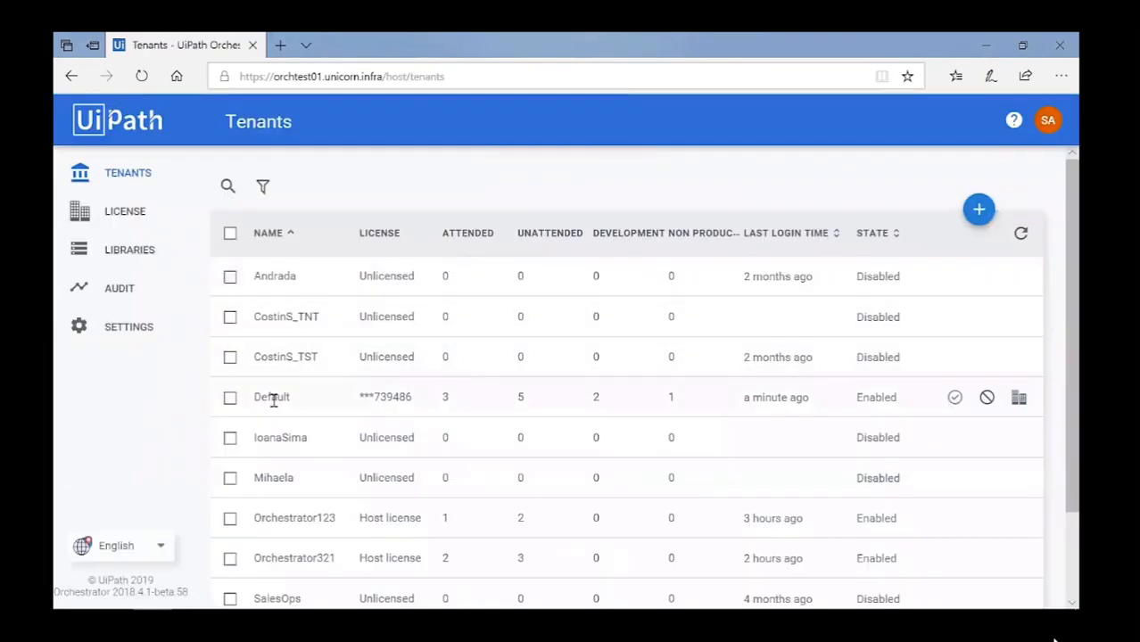
Check the Default tenant's license: 3 attended, 5 unattended, 2 development, 1 nonproduction.
left_click_drag(255, 399, 293, 398)
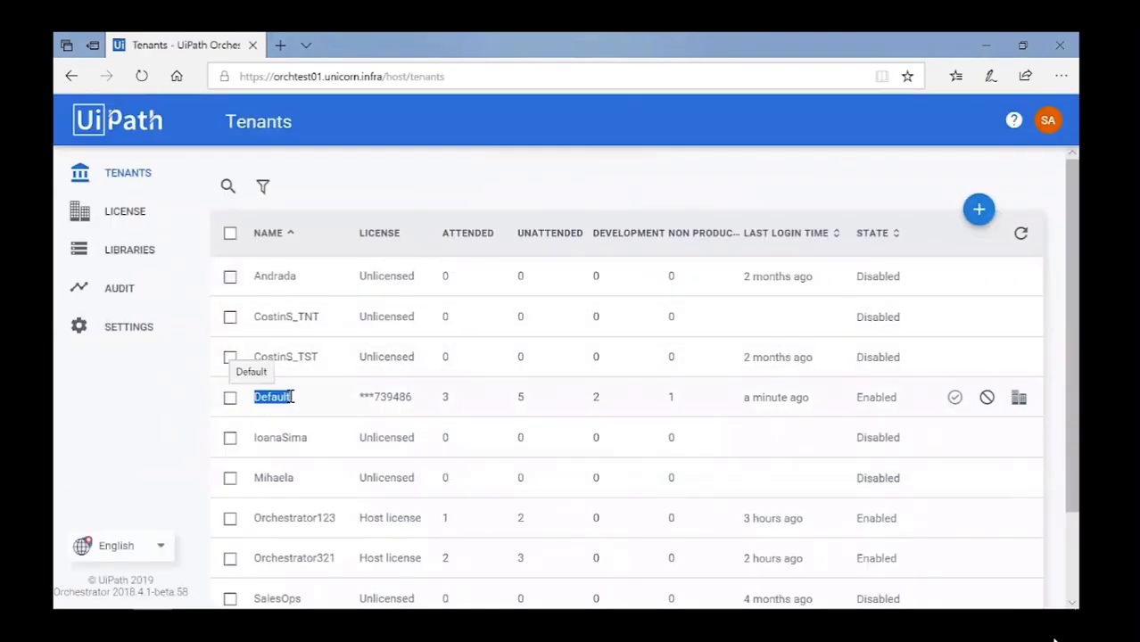
left_click(327, 406)
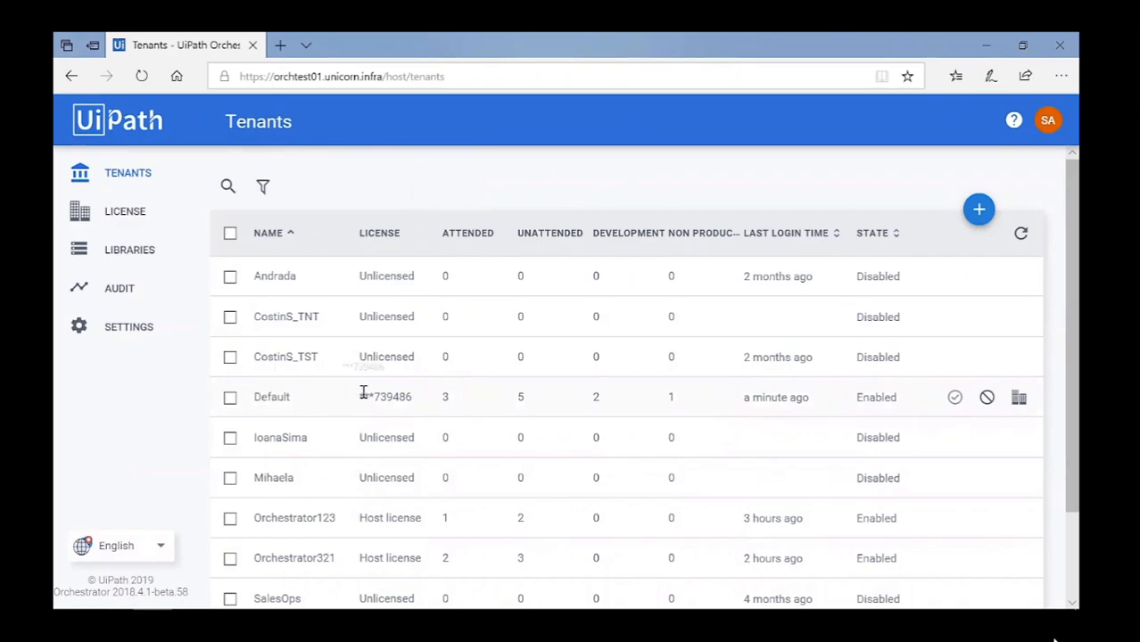
left_click_drag(359, 397, 416, 397)
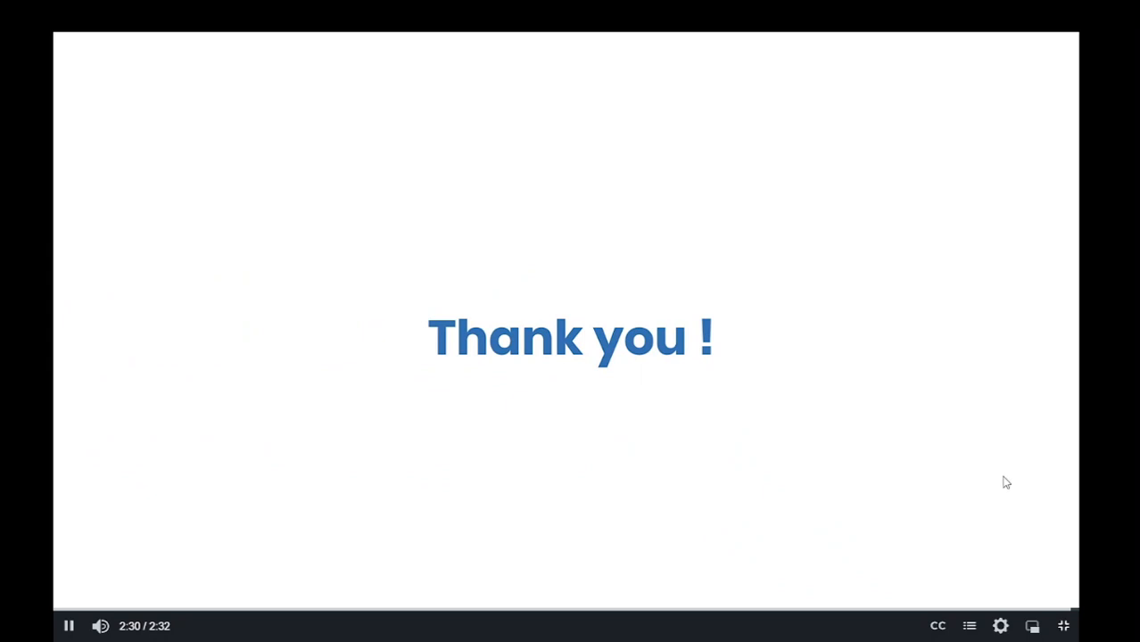
Open the Robot Licensing lesson and play the 01. Standard Robot demo fullscreen.
scroll(1012, 488, "down", 1)
scroll(1012, 488, "down", 1)
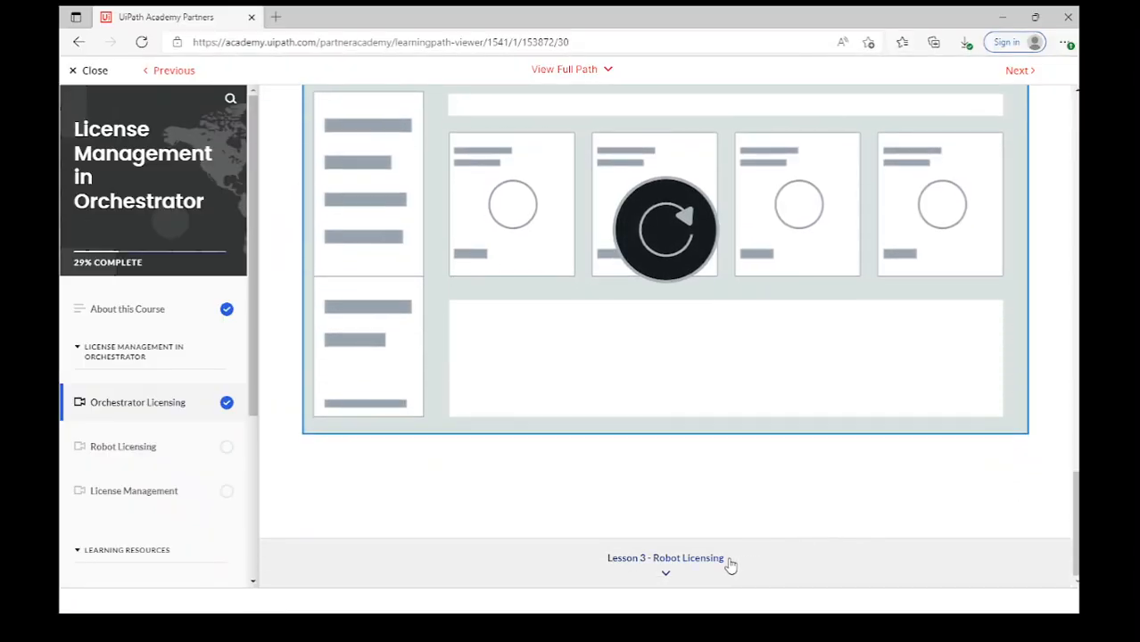
left_click(702, 561)
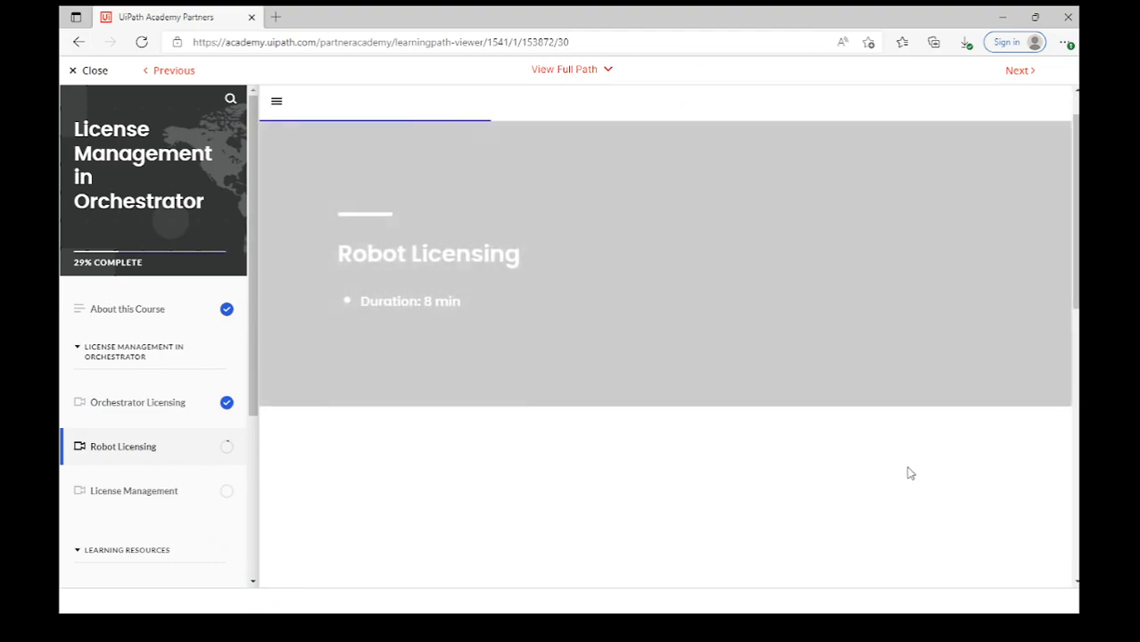
scroll(921, 460, "down", 2)
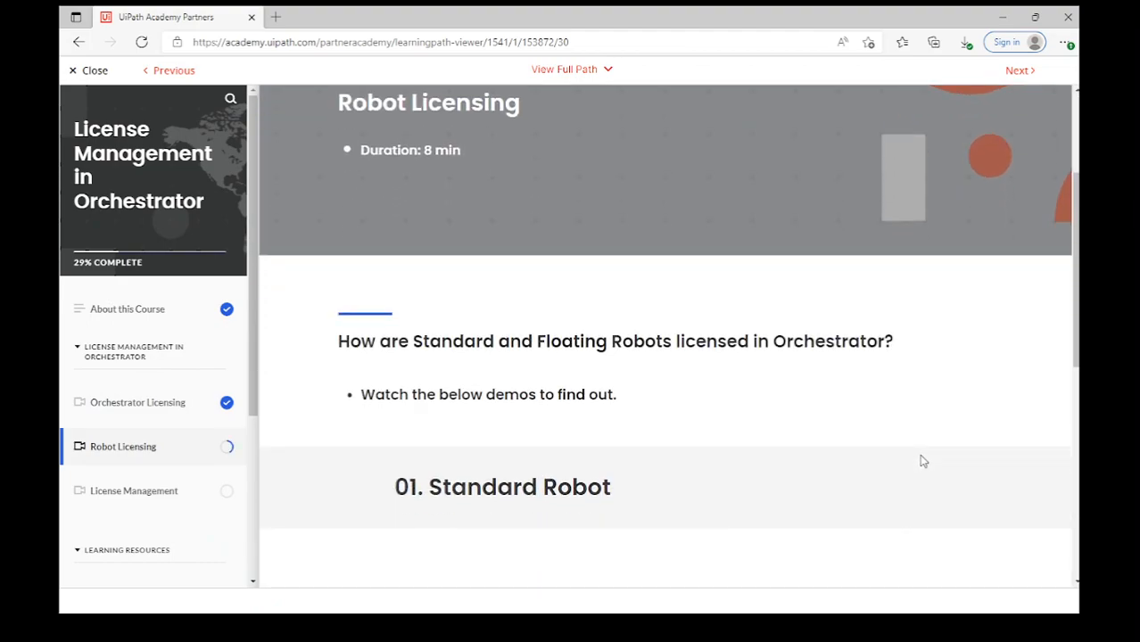
scroll(921, 460, "down", 1)
scroll(921, 460, "down", 3)
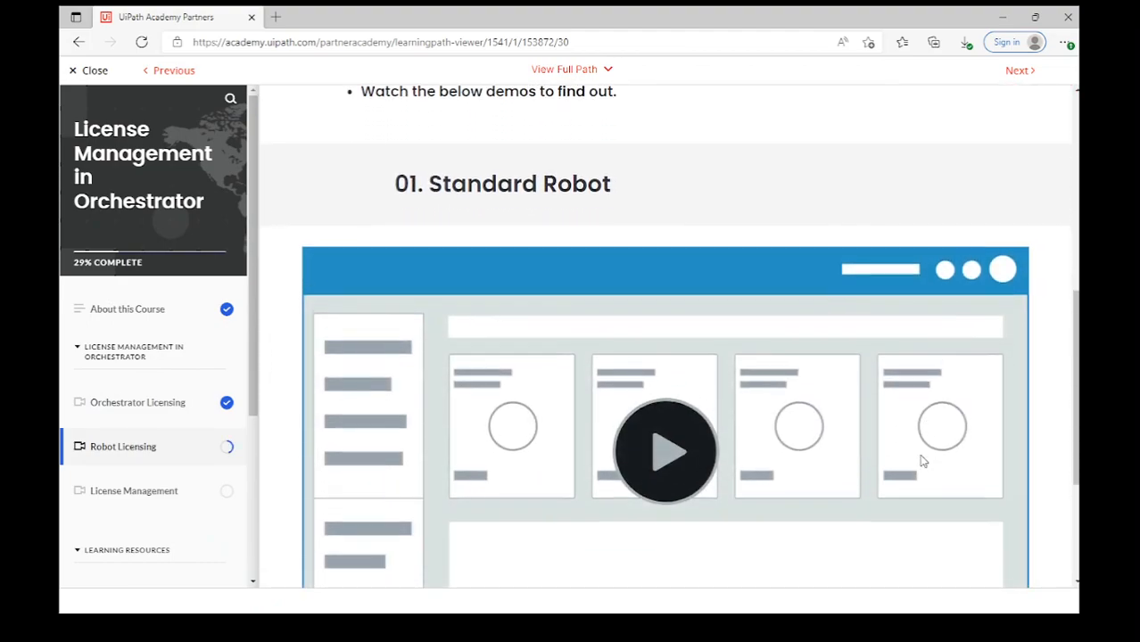
left_click(701, 392)
scroll(990, 491, "down", 1)
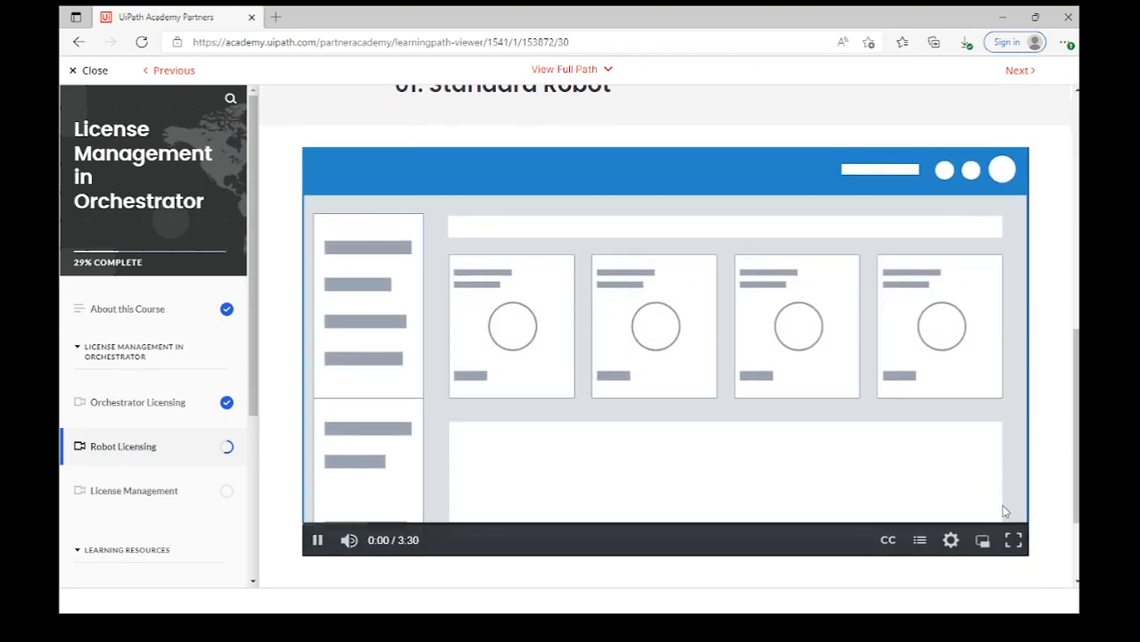
left_click(1015, 539)
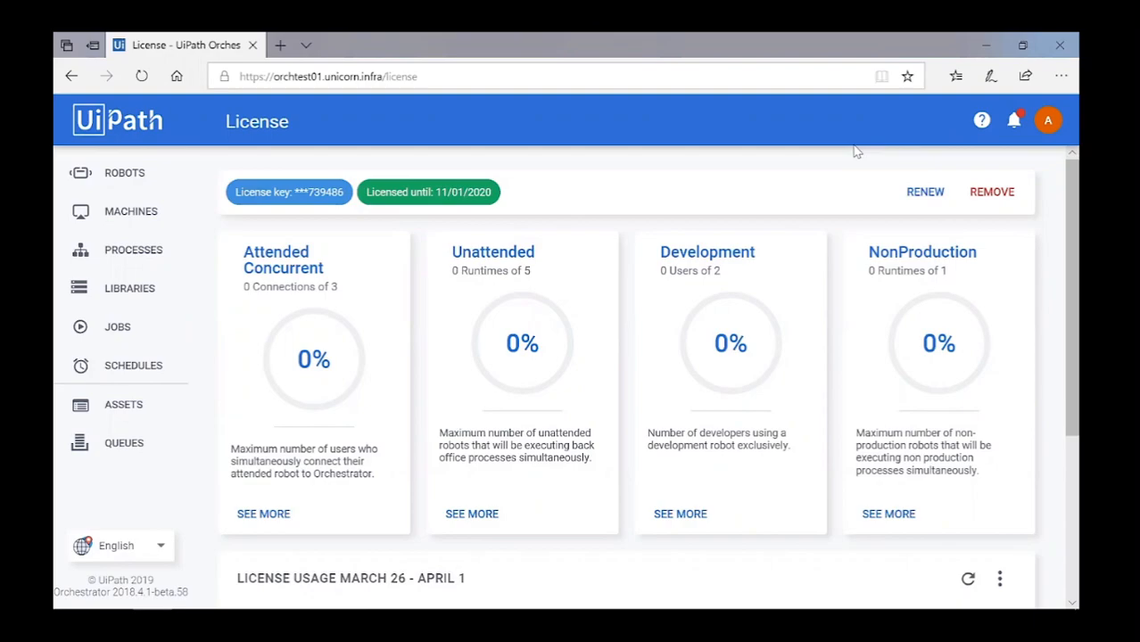
Open a new Standard Robot form on the Robots page, then search Windows for 'robo'.
left_click(130, 172)
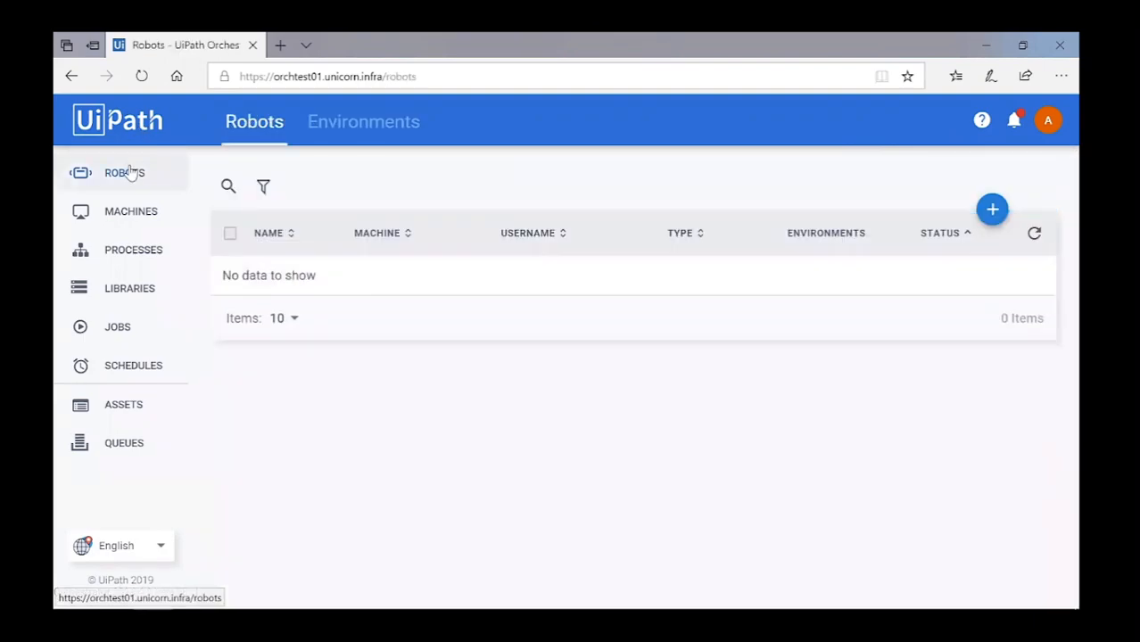
left_click(990, 211)
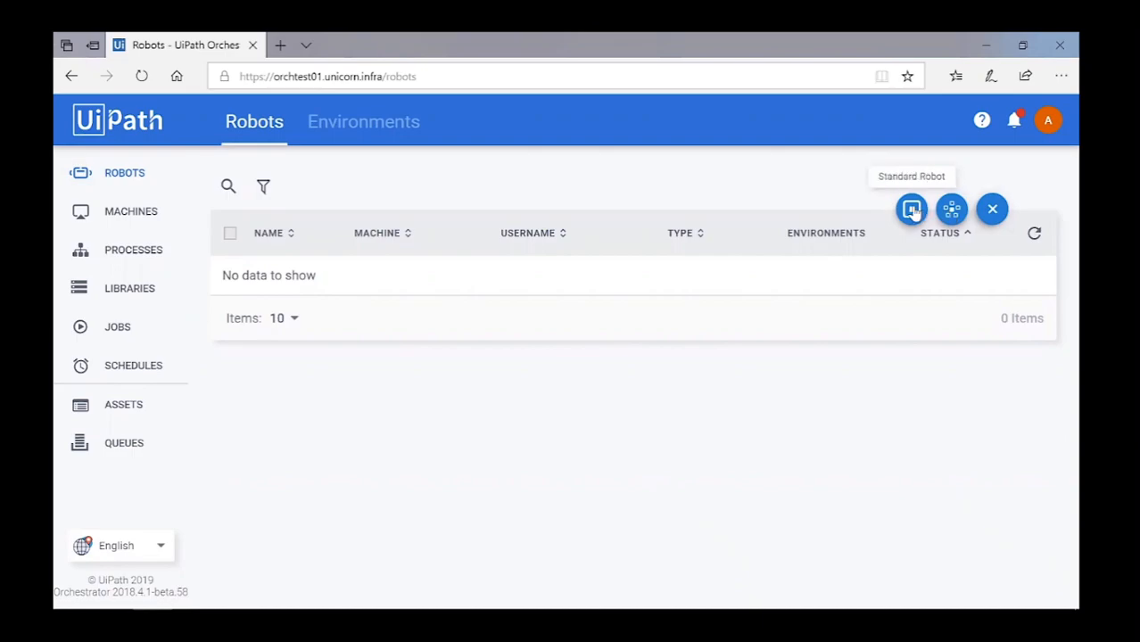
left_click(912, 209)
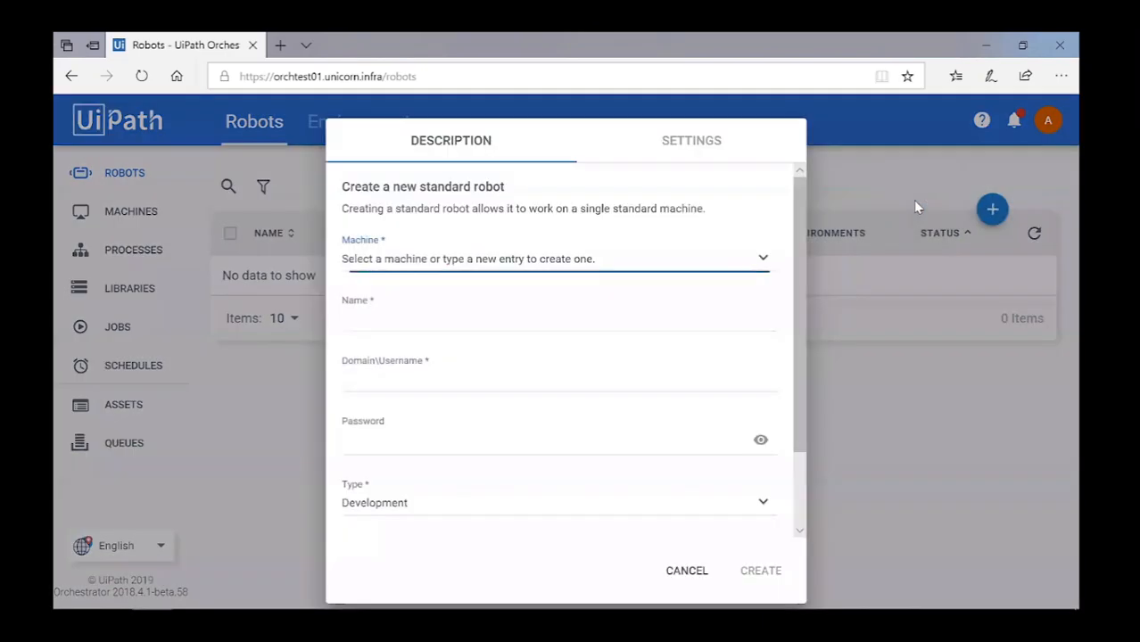
mouse_move(800, 189)
left_mouse_down()
mouse_move(801, 228)
mouse_move(796, 196)
left_mouse_up()
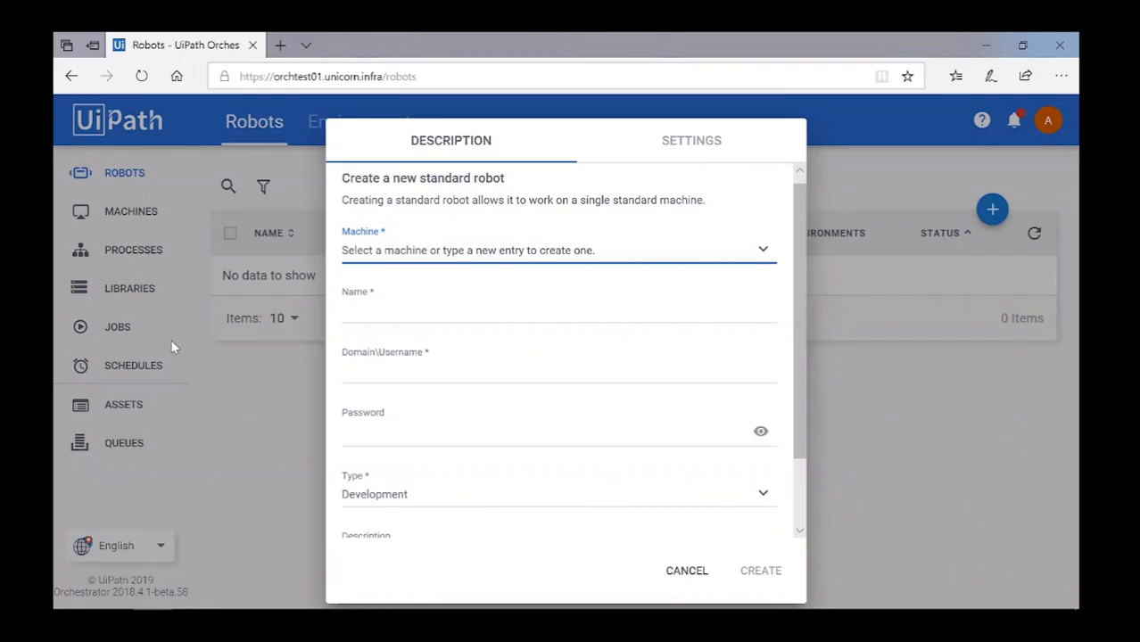
left_click(73, 596)
type("robo")
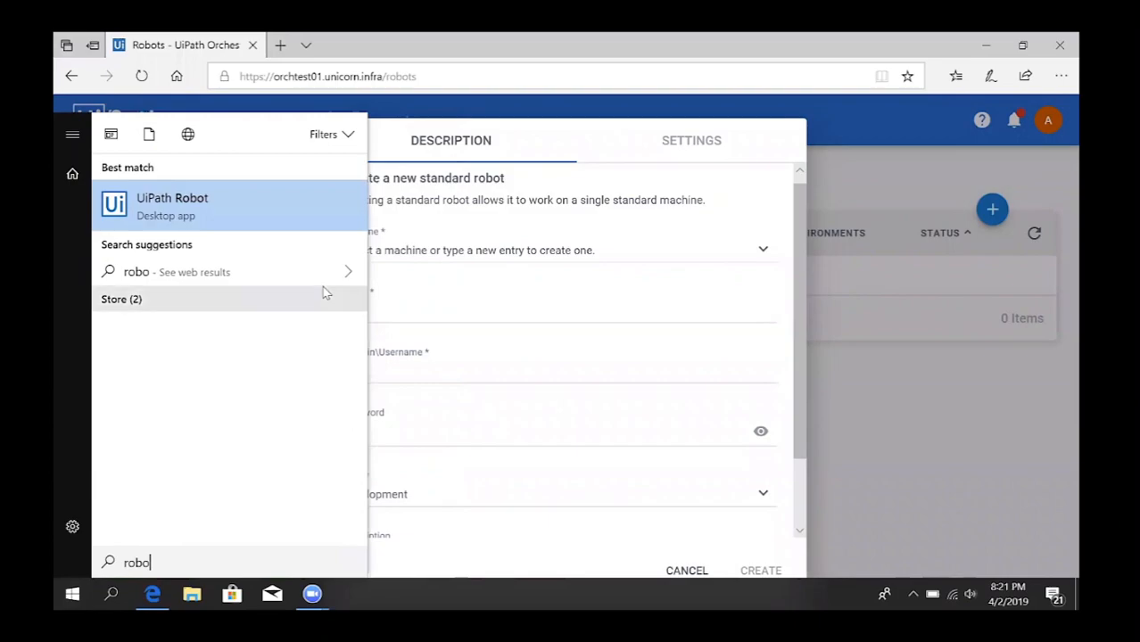
Launch UiPath Robot and copy this computer's machine name from its Settings.
left_click(212, 198)
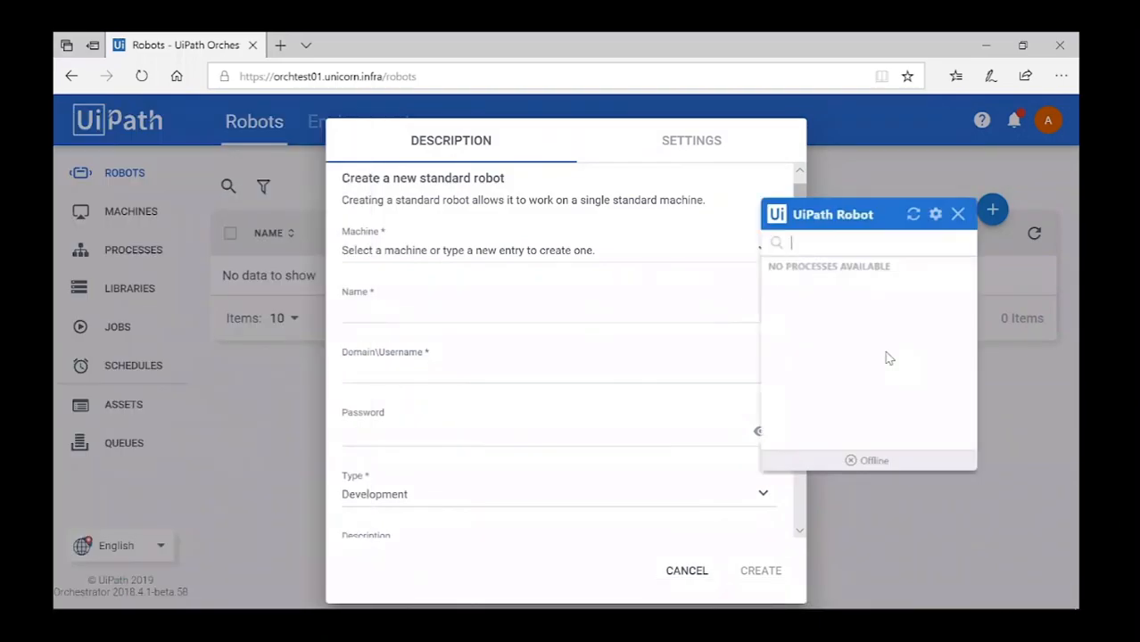
left_click(934, 216)
left_click(950, 233)
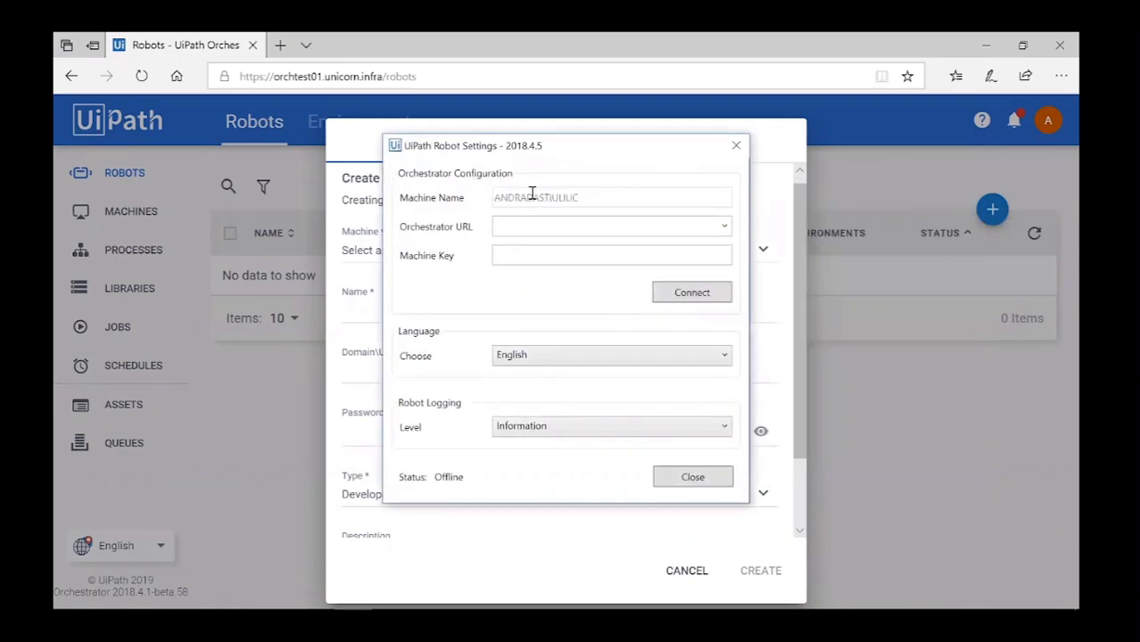
left_click_drag(515, 193, 588, 192)
key("ctrl+c")
Provision this computer as the robot's machine, enter the robot's name, and search Windows for 'control'.
left_click(736, 146)
left_click(385, 249)
key("ctrl+v")
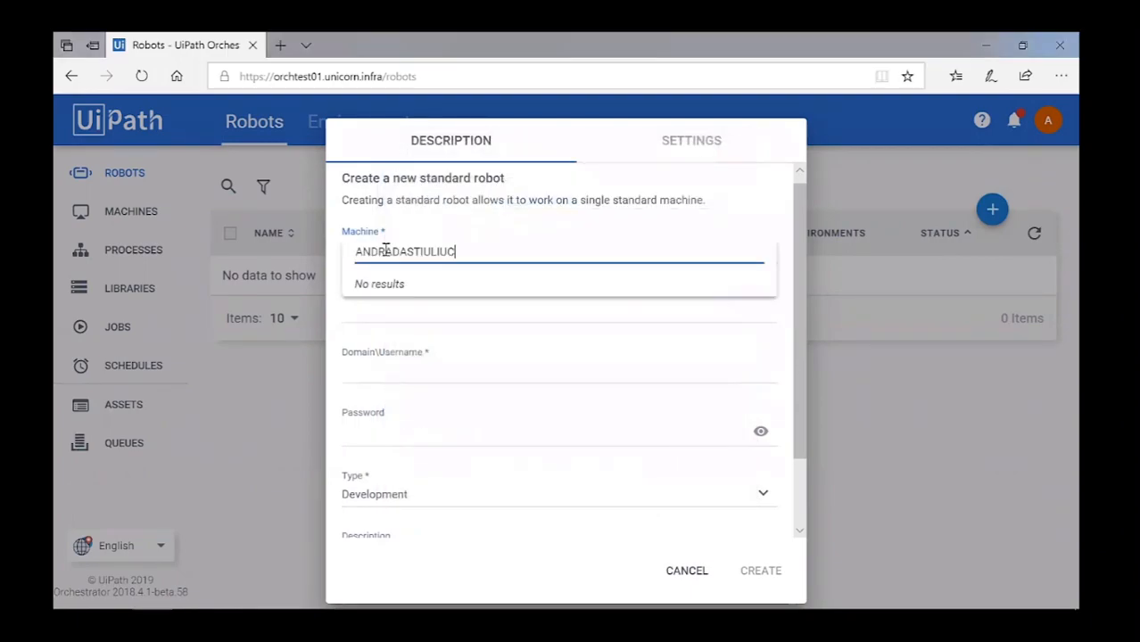
left_click(421, 283)
left_click(393, 311)
type("Andrada")
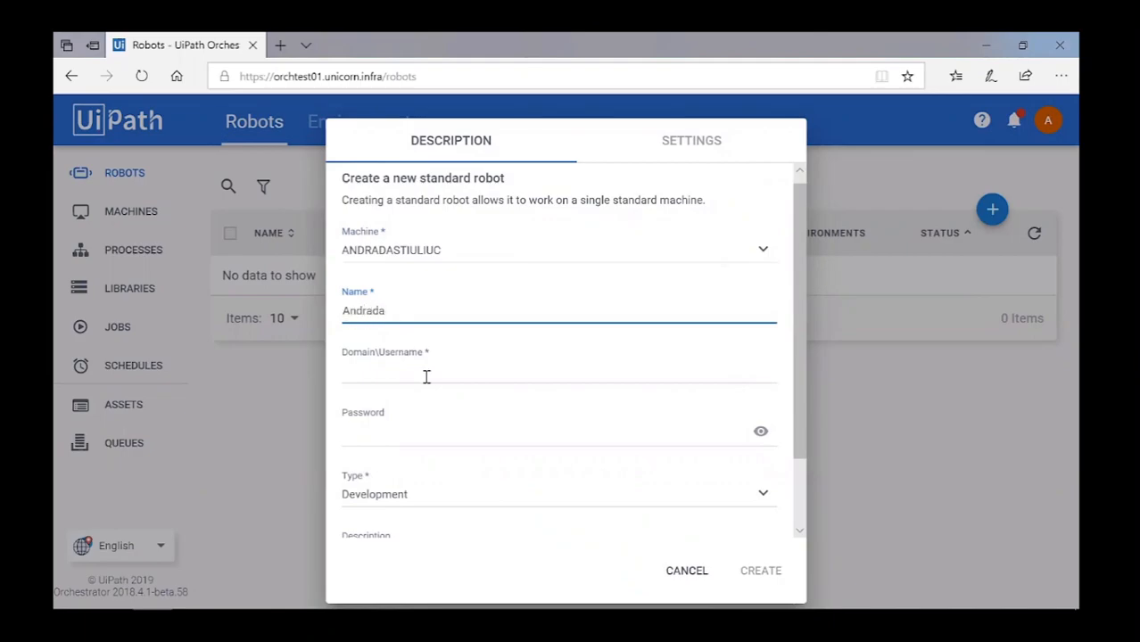
left_click(413, 371)
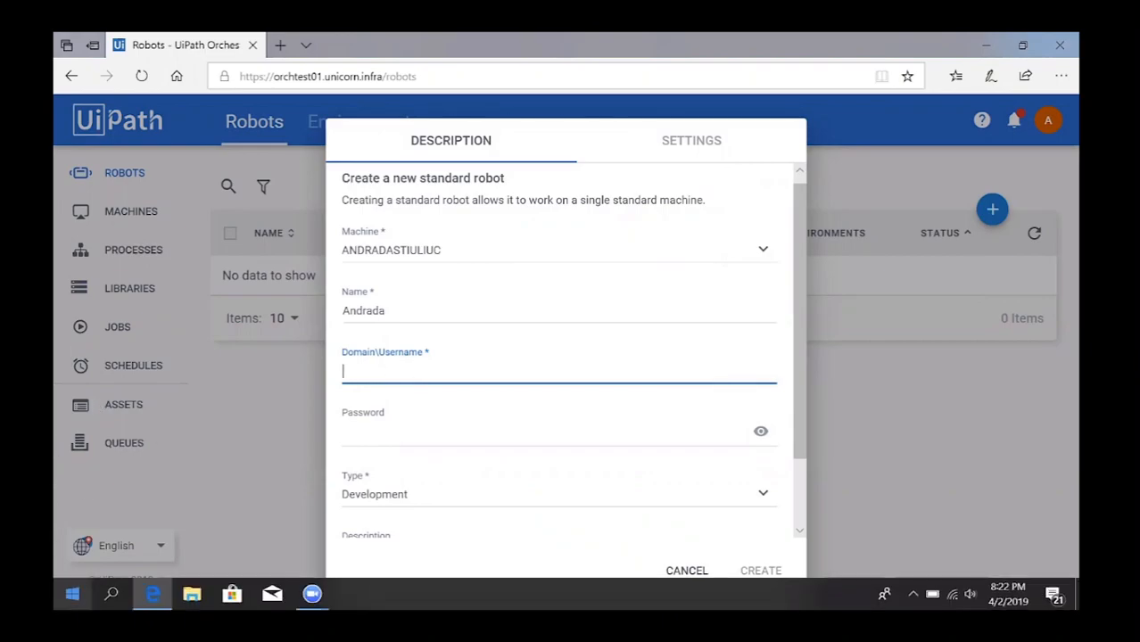
key("super")
type("control")
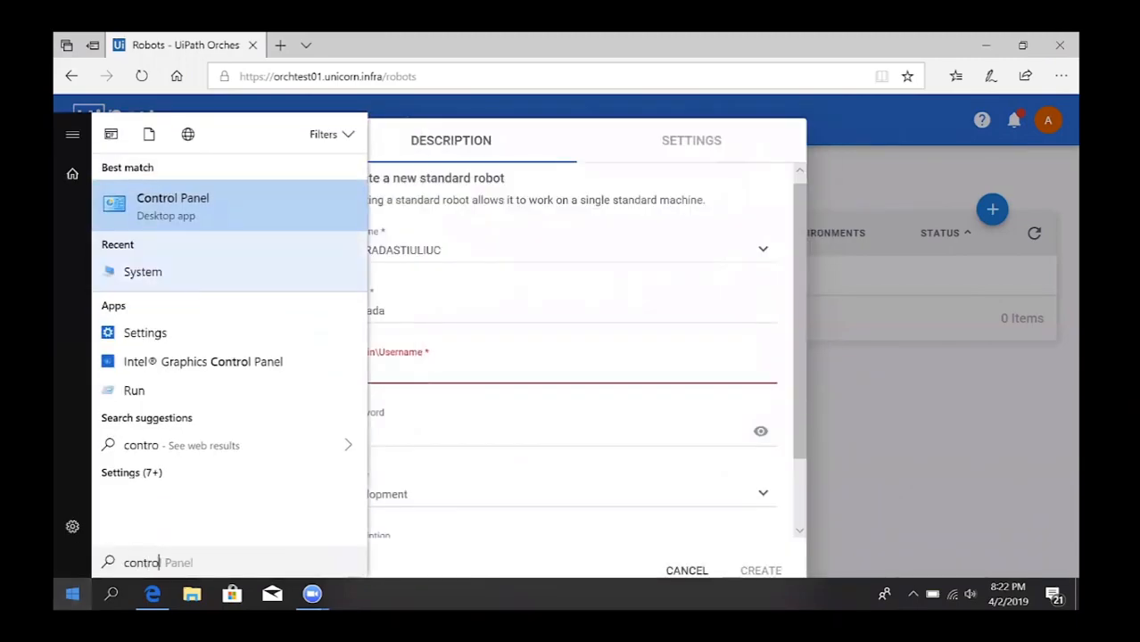
Look up the domain on Control Panel's System page and enter 'uipath\' in Domain\Username.
left_click(204, 205)
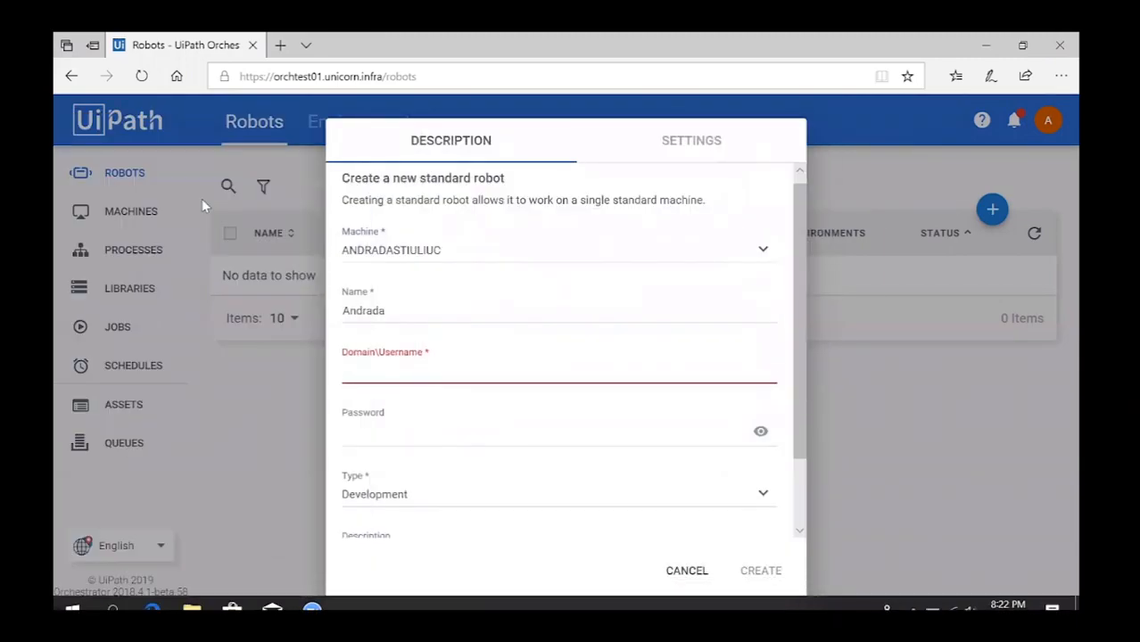
left_click(429, 211)
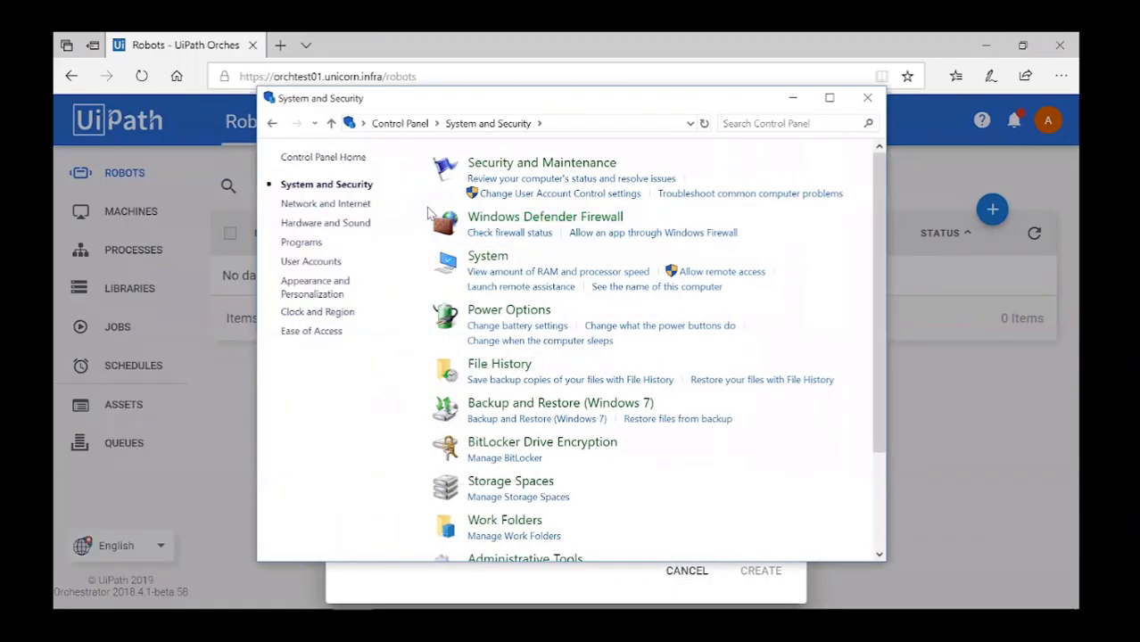
left_click(505, 257)
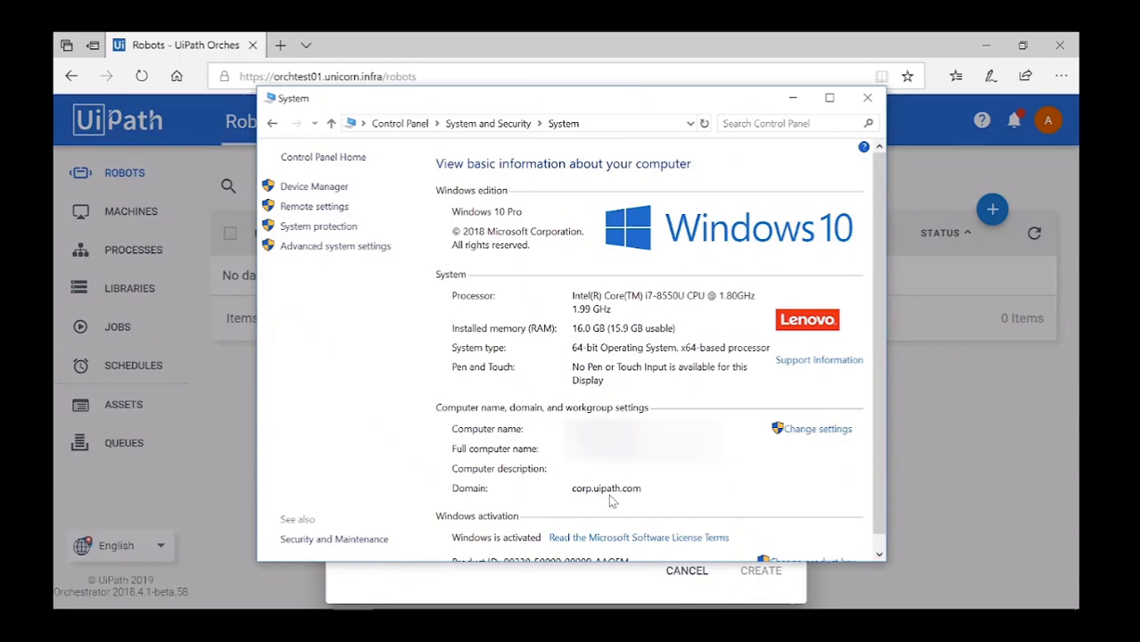
left_click(861, 103)
left_click(395, 375)
type("uipath\\")
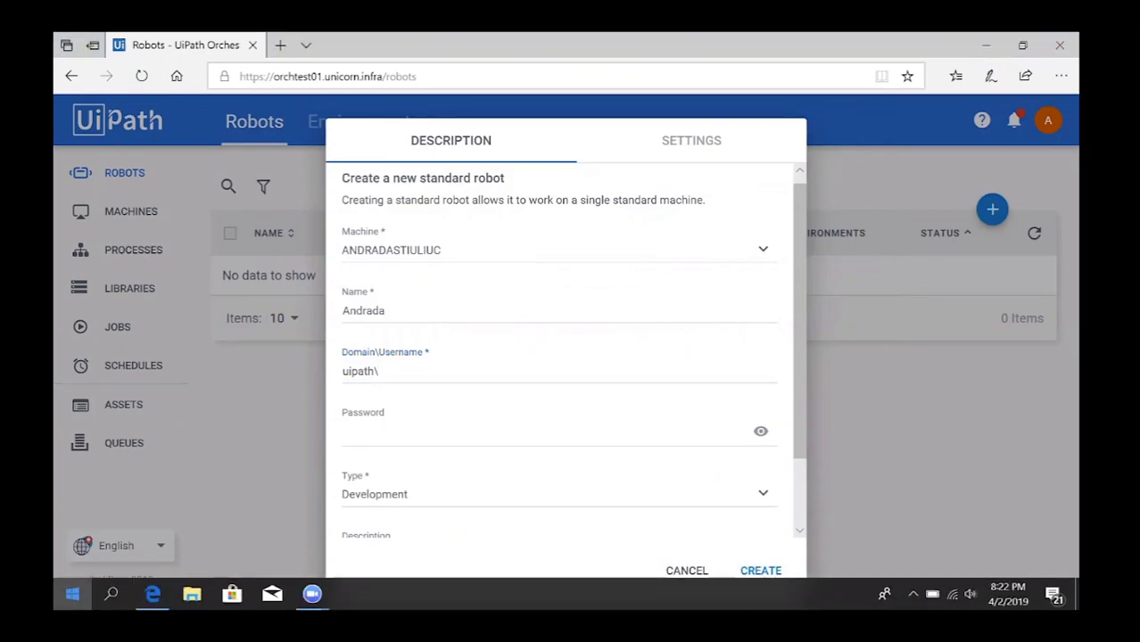
left_click(72, 593)
Run whoami in Command Prompt to confirm the signed-in domain username.
type("comm")
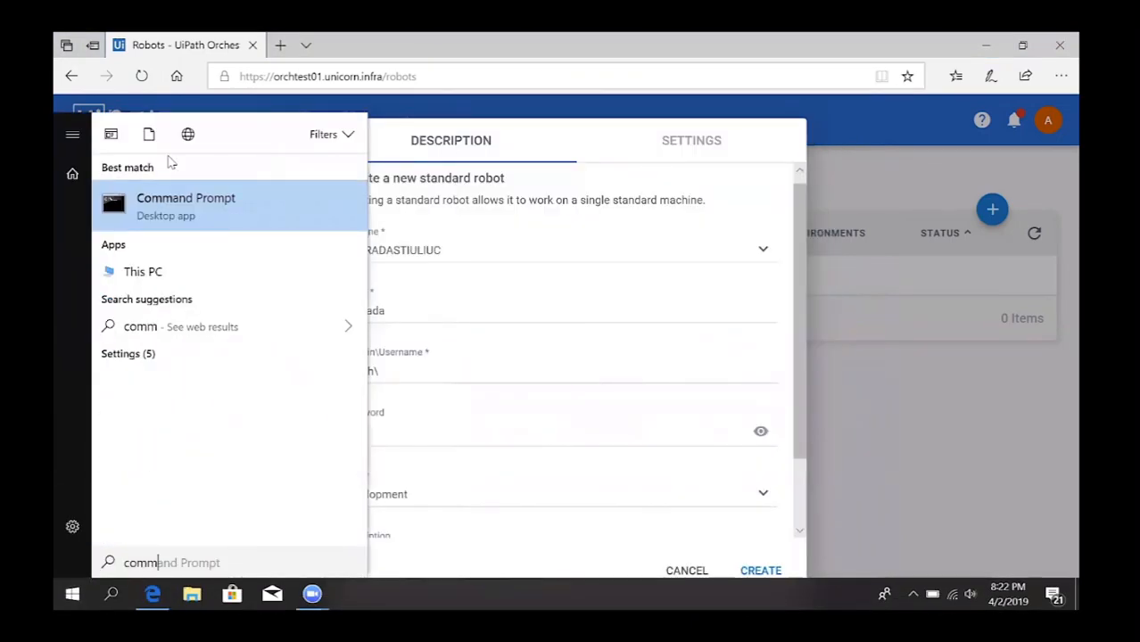
left_click(169, 209)
type("whoami")
key("Return")
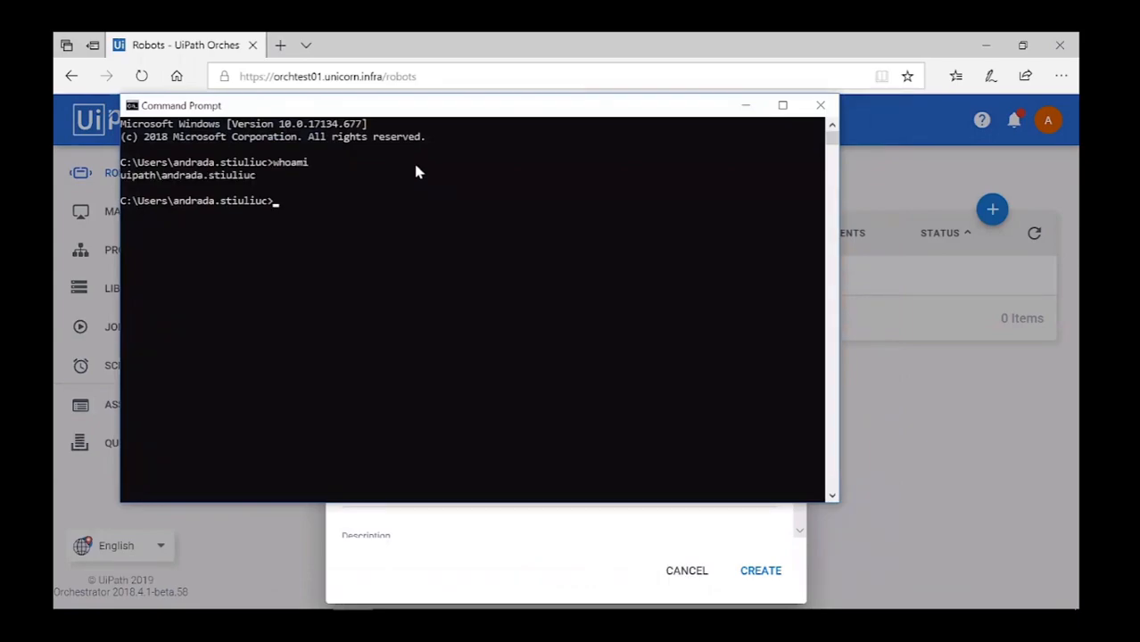
left_click(814, 107)
left_click(400, 375)
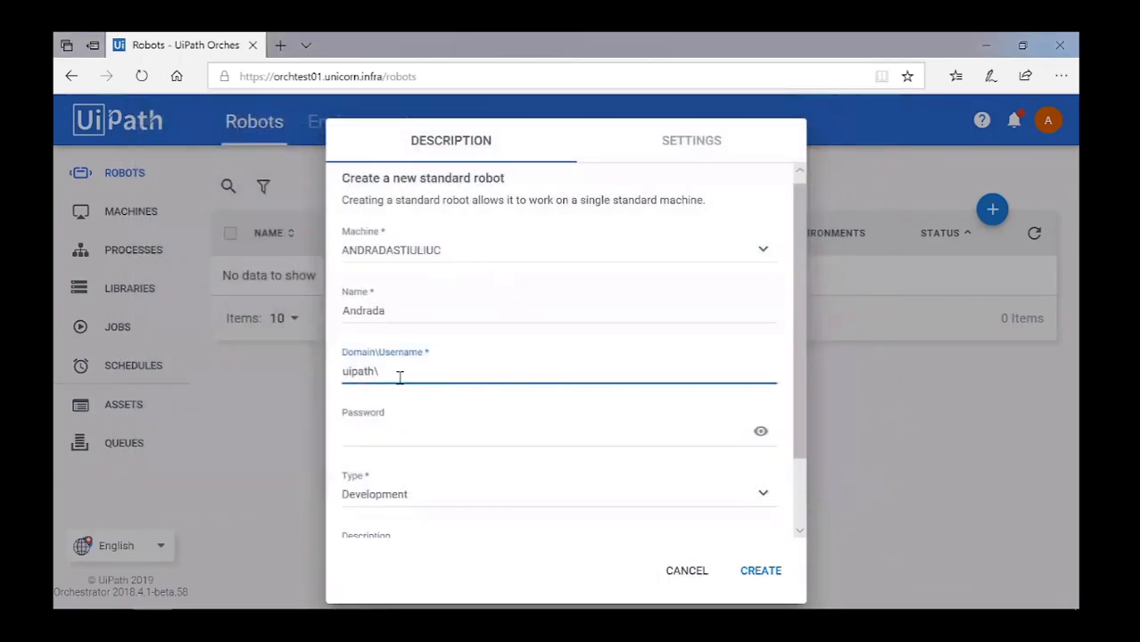
Complete the domain username, enter the account password, keep type Development, and create the robot.
key("ctrl+v")
left_click(375, 430)
key("Caps_Lock")
type("******************")
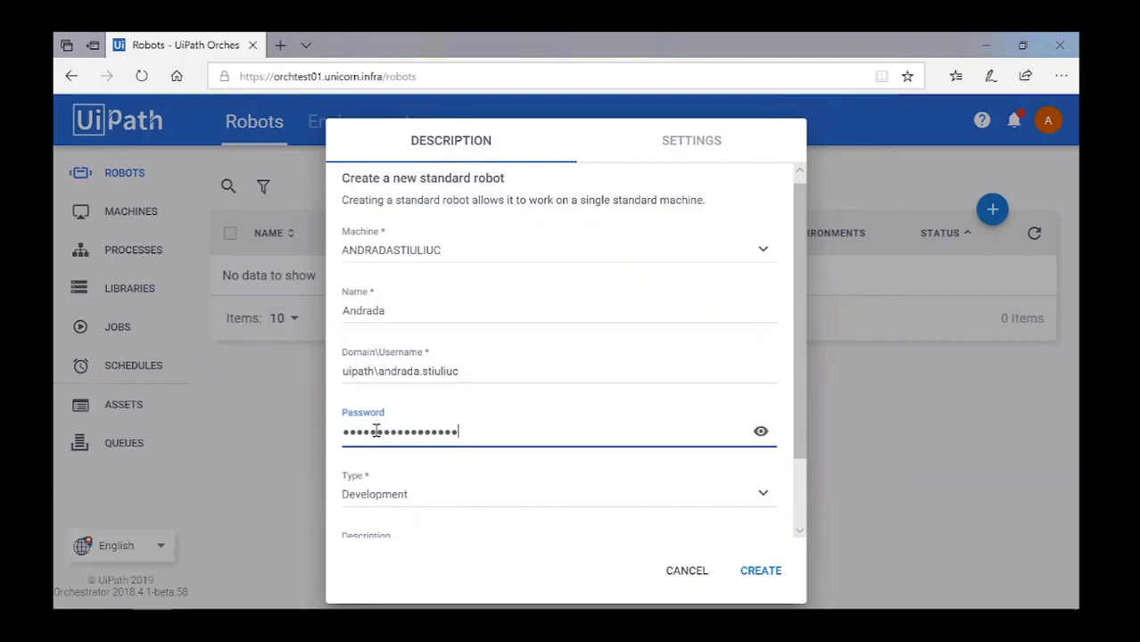
left_click(393, 497)
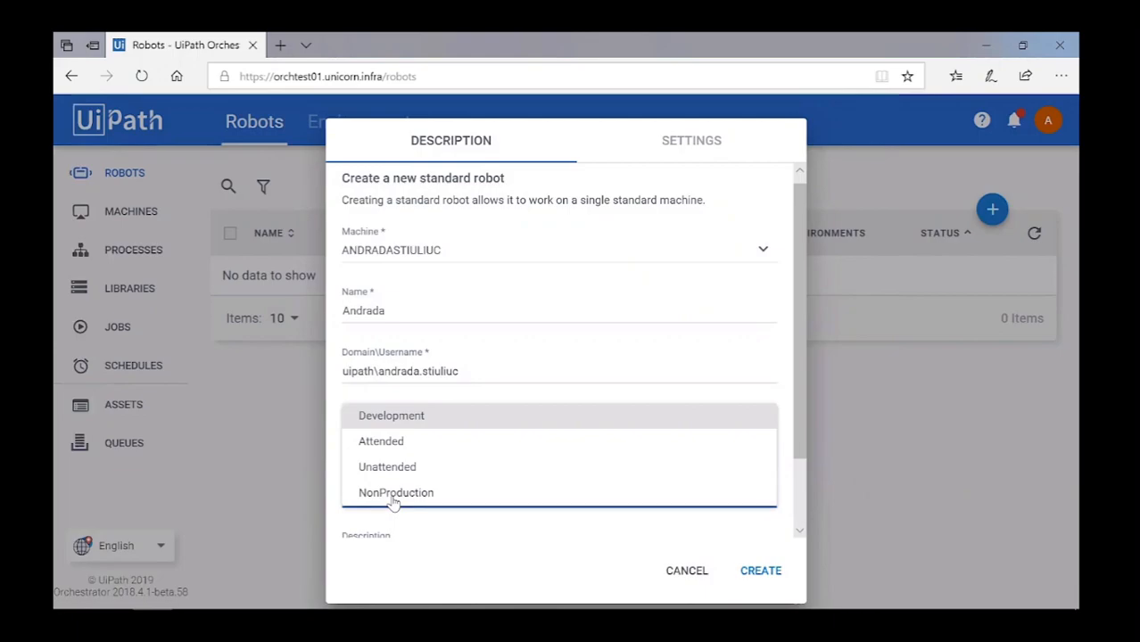
left_click(418, 427)
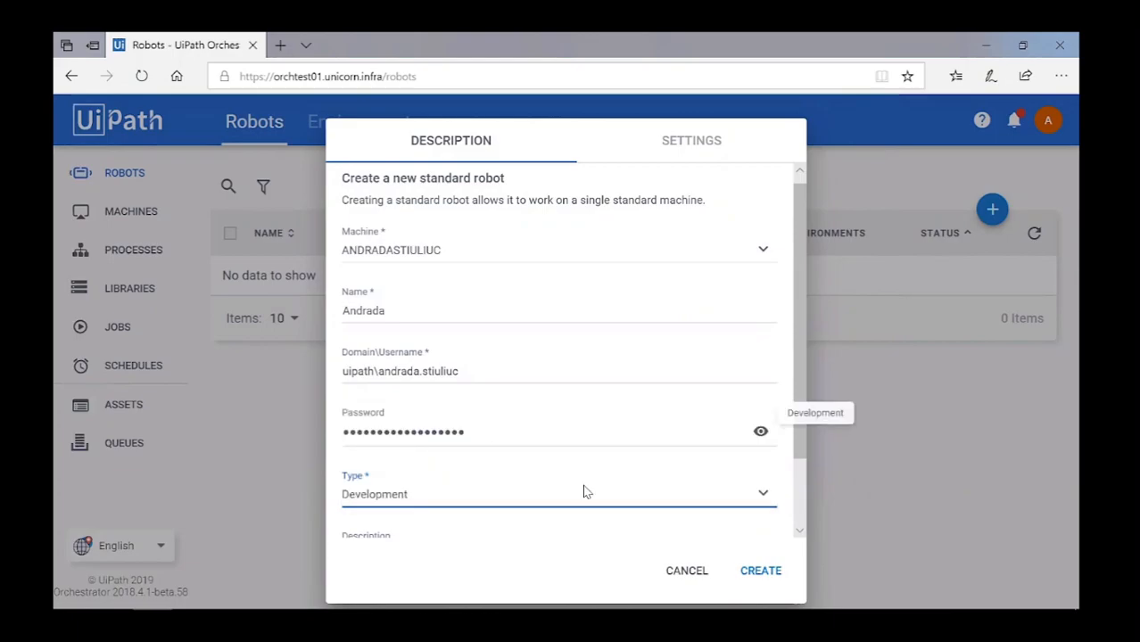
left_click(748, 576)
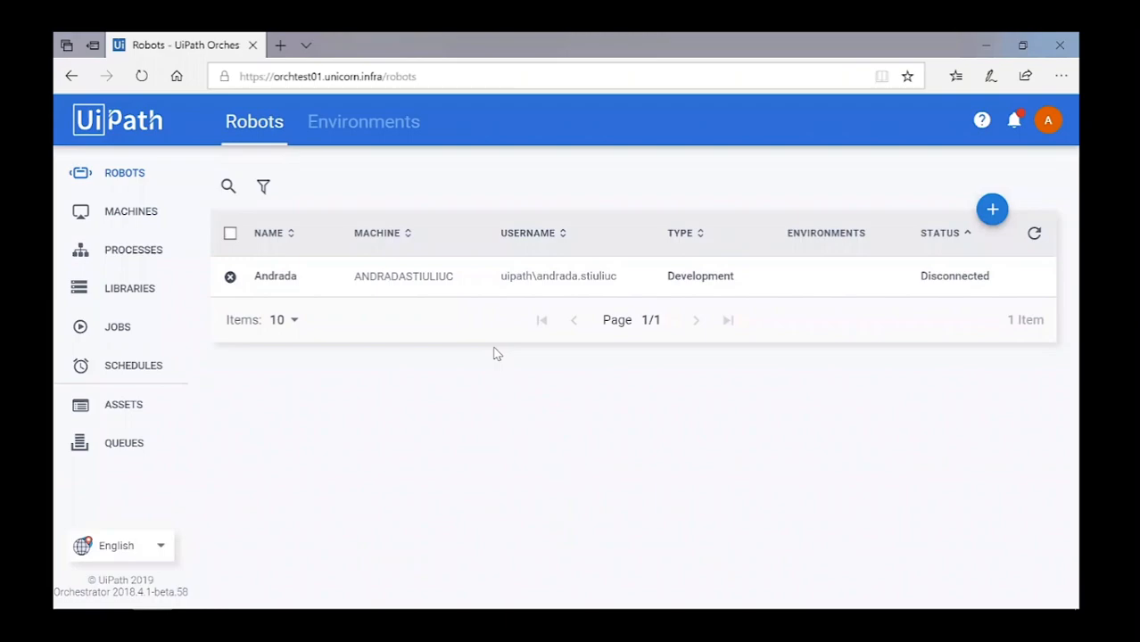
Open UiPath Robot's settings and paste in the Orchestrator URL copied from the browser.
mouse_move(970, 607)
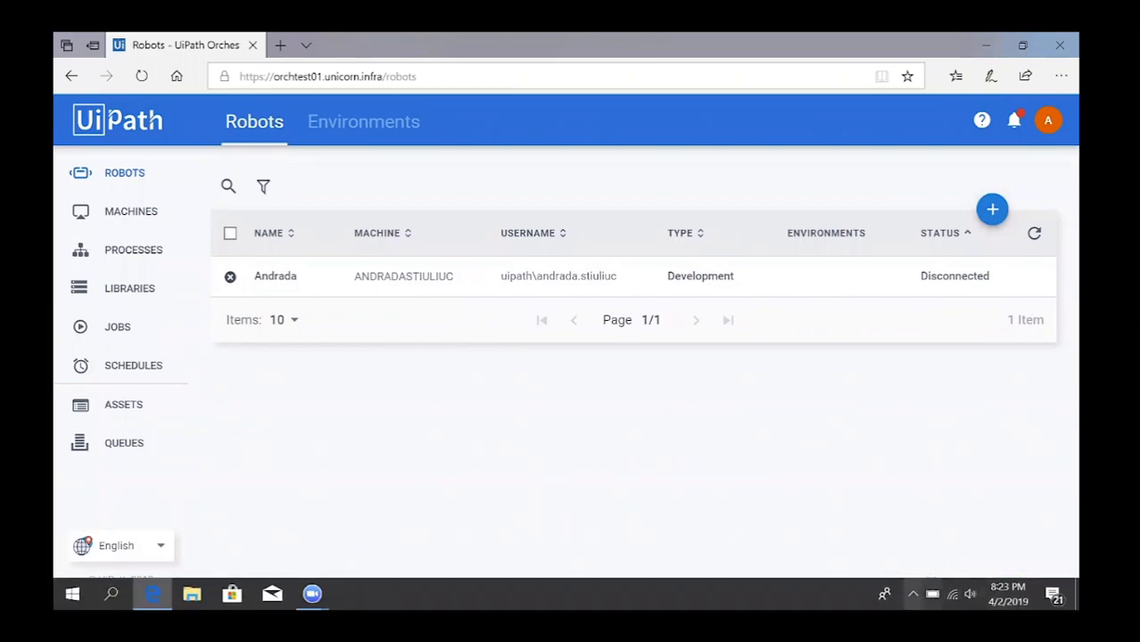
left_click(913, 595)
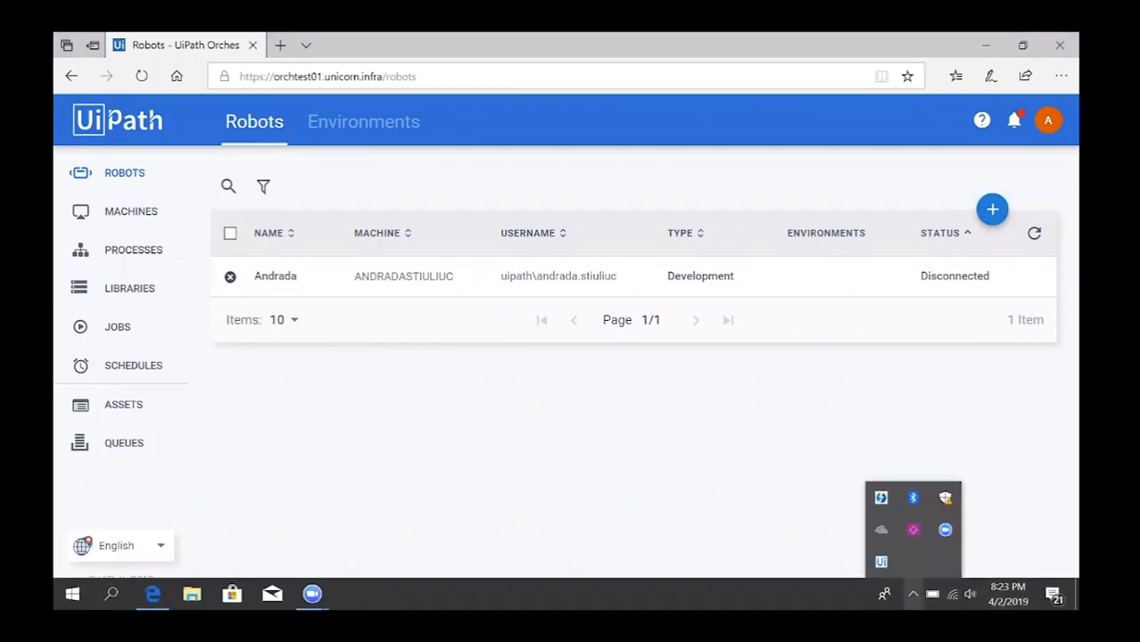
left_click(881, 562)
left_click(934, 215)
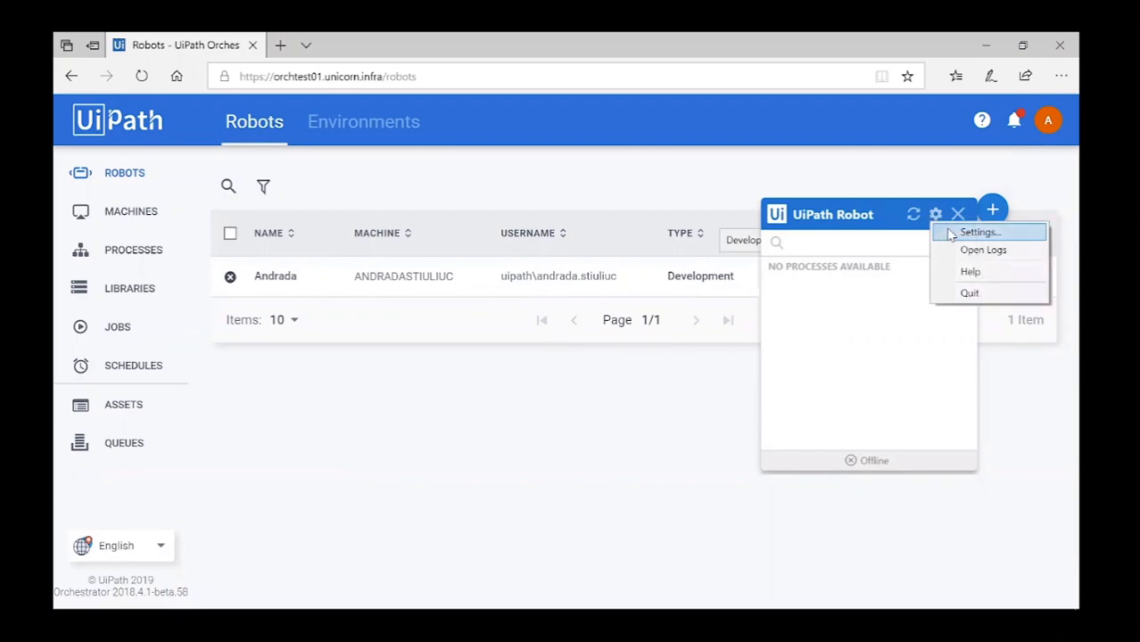
left_click(949, 232)
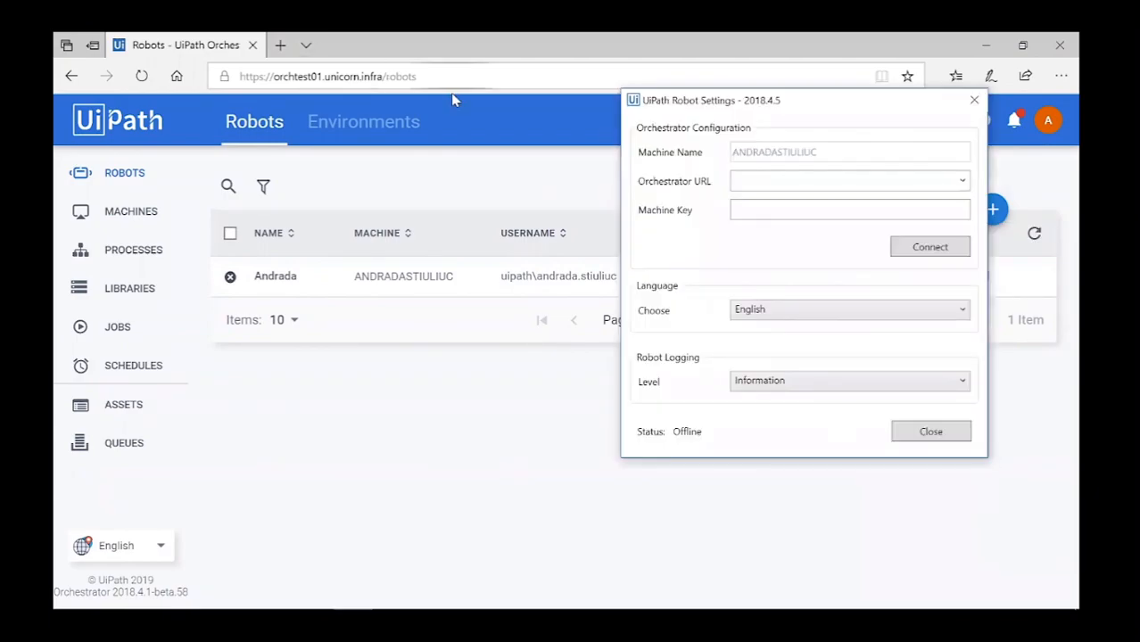
left_click(386, 76)
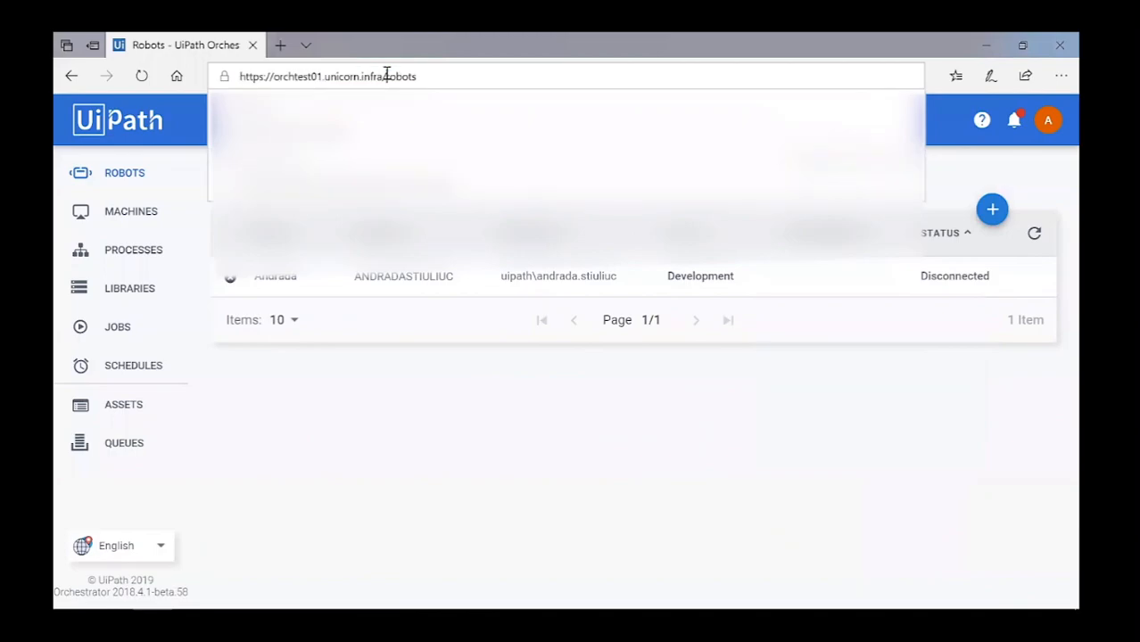
key("shift+Home")
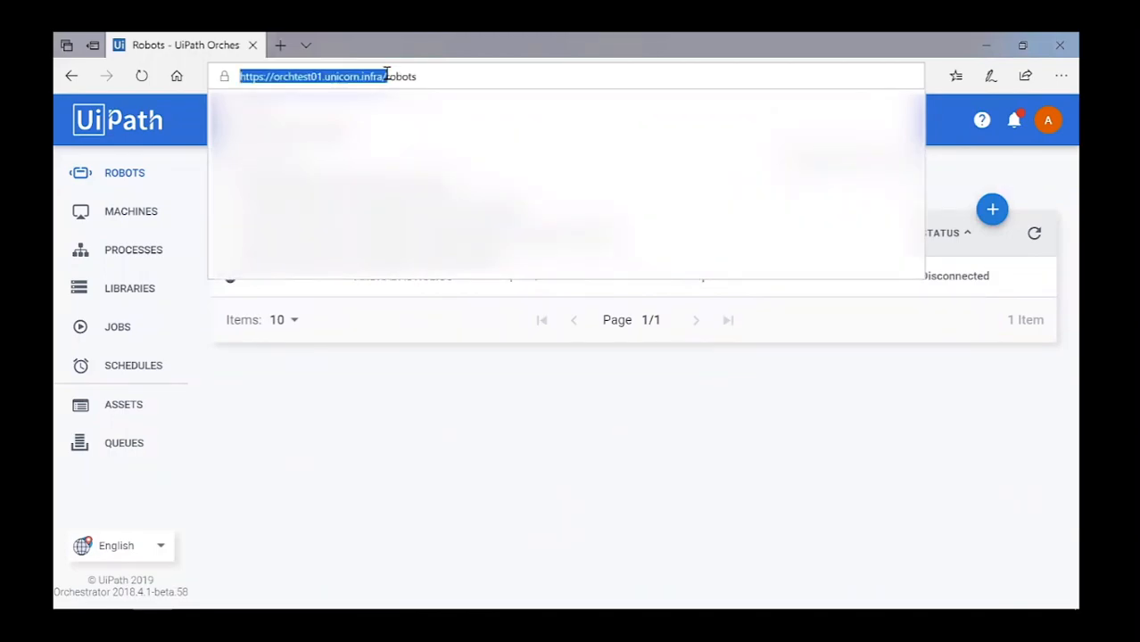
key("ctrl+c")
key("alt+Tab")
left_click(762, 178)
key("ctrl+v")
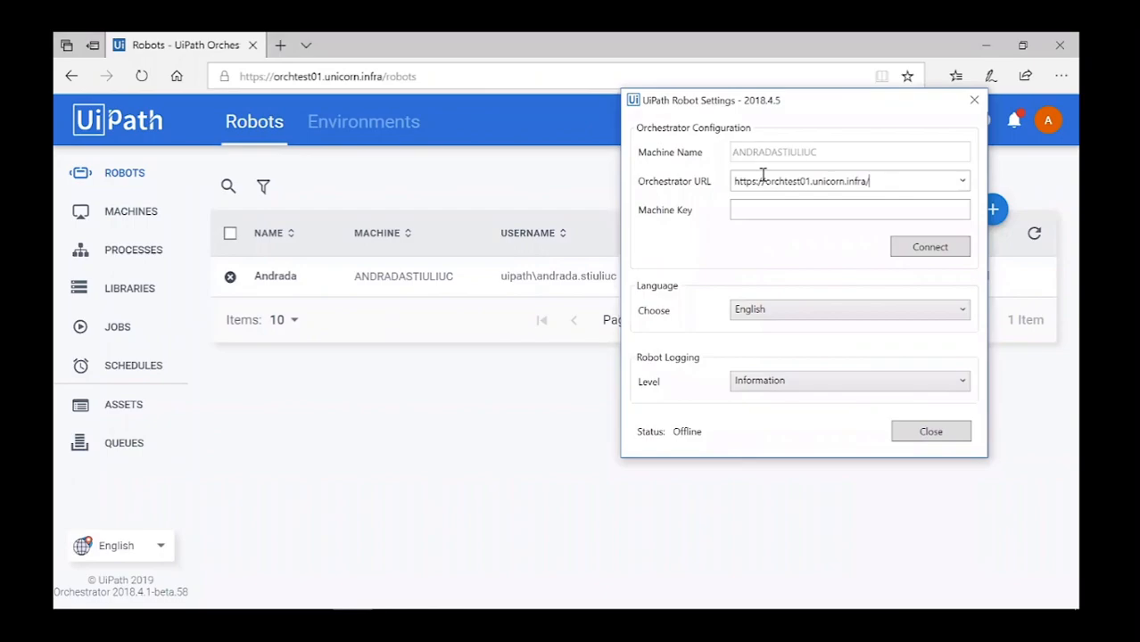
Copy the machine key from Orchestrator's Machines page and connect the robot with it.
left_click(128, 214)
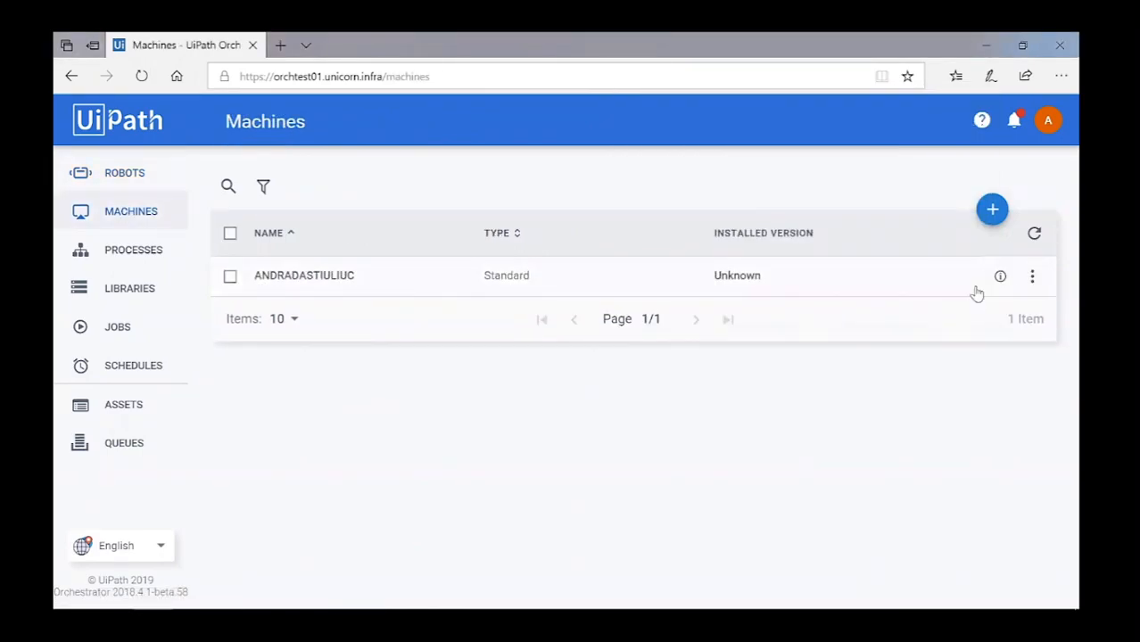
left_click(1000, 275)
left_click(774, 192)
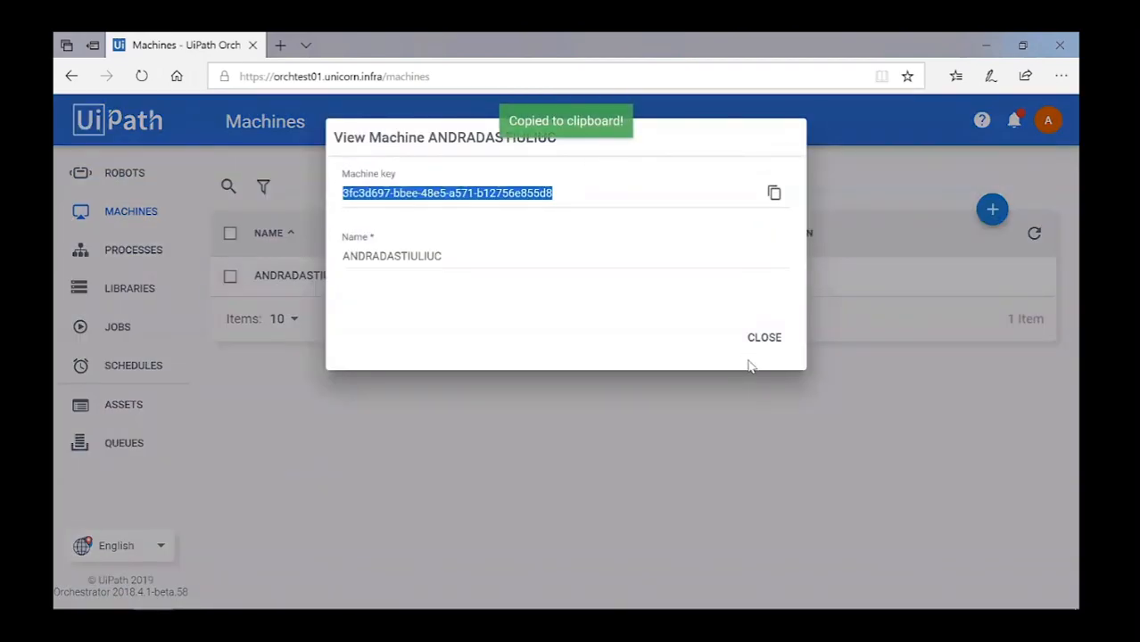
left_click(764, 338)
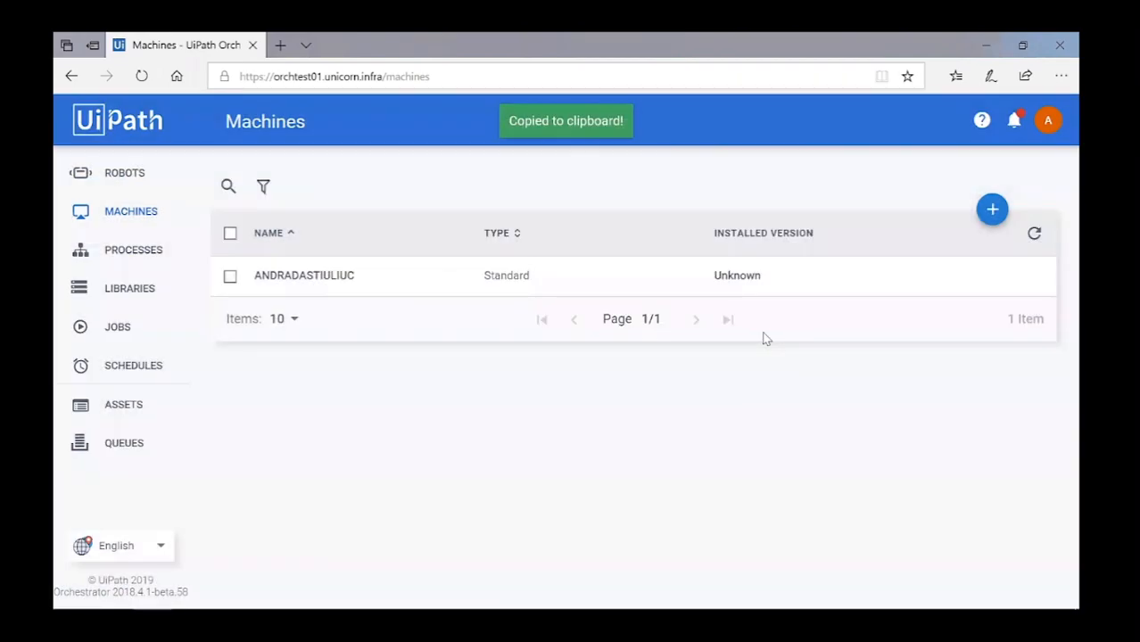
key("alt+Tab")
left_click(765, 211)
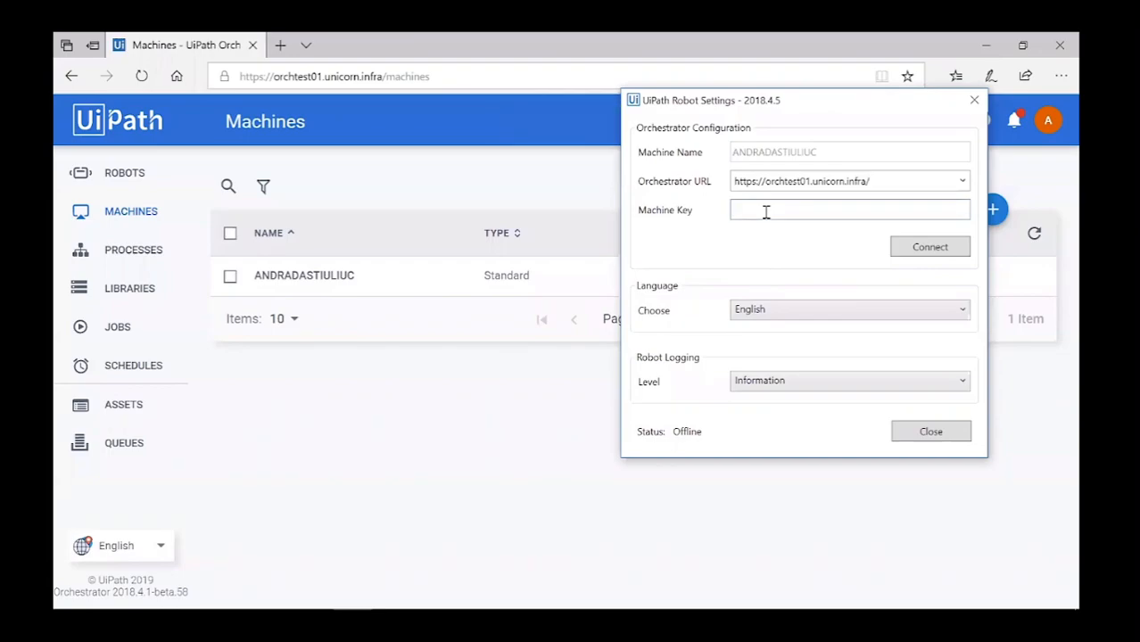
key("ctrl+v")
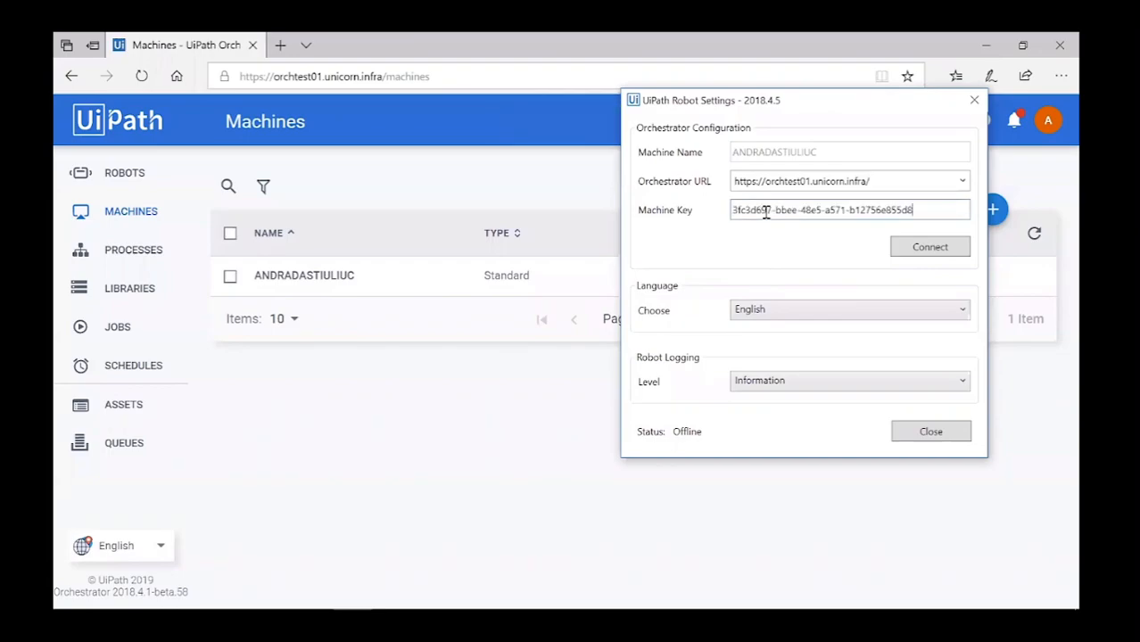
left_click(942, 254)
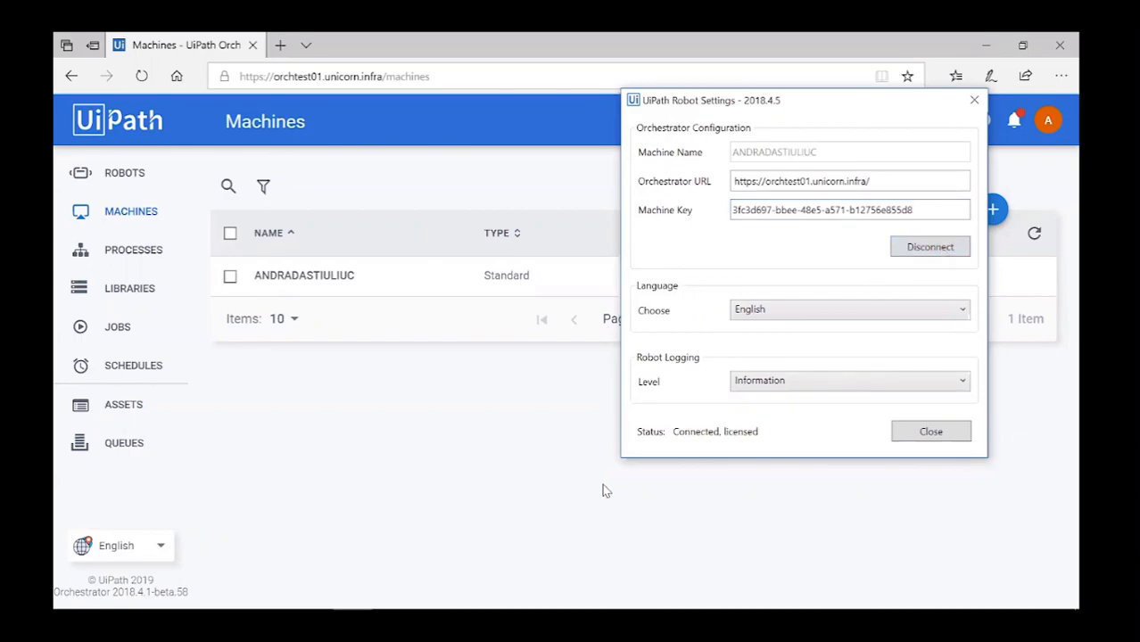
Close the robot settings and check the robot shows Available in the Robots list.
mouse_move(692, 442)
left_click(974, 100)
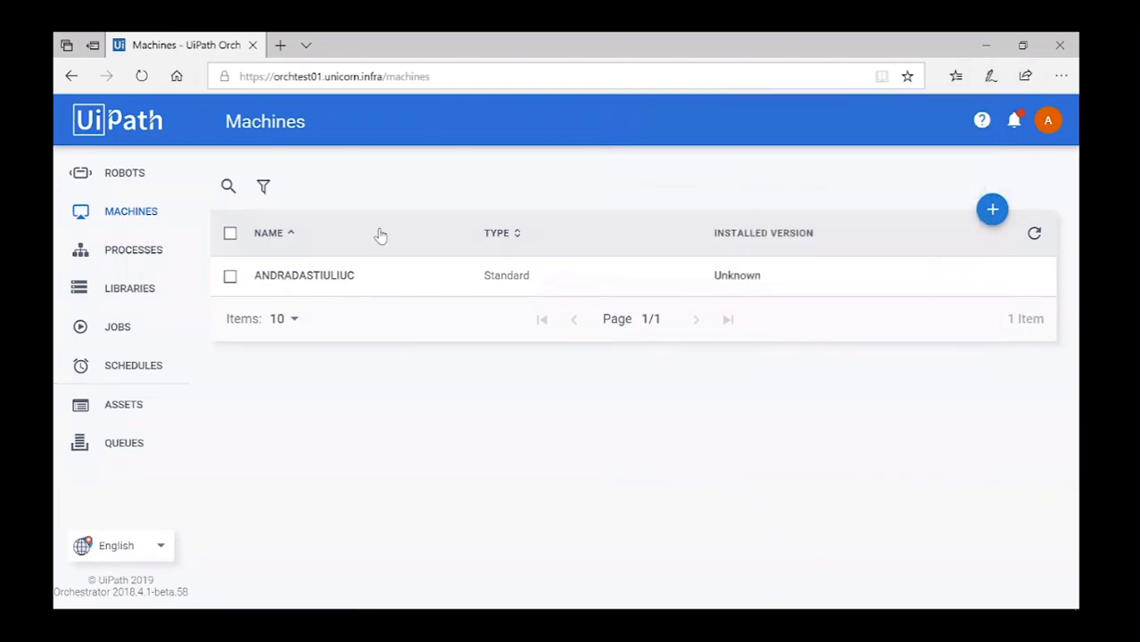
left_click(113, 177)
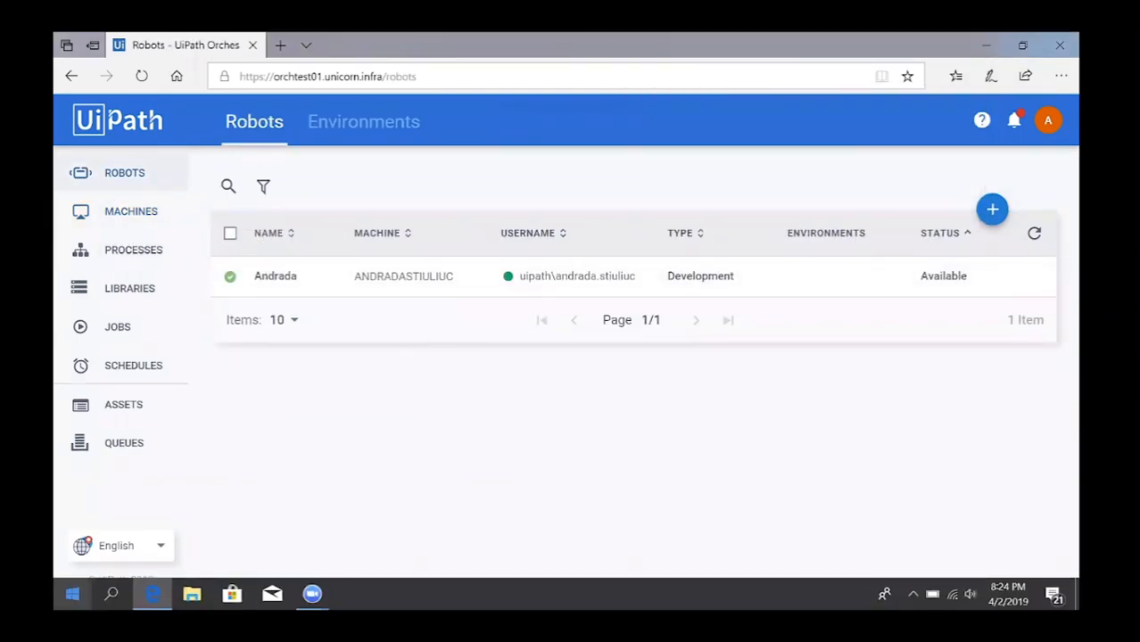
left_click(72, 596)
Launch UiPath Studio, confirm Orchestrator as license provider in Help, and start a new Process.
type("uipath")
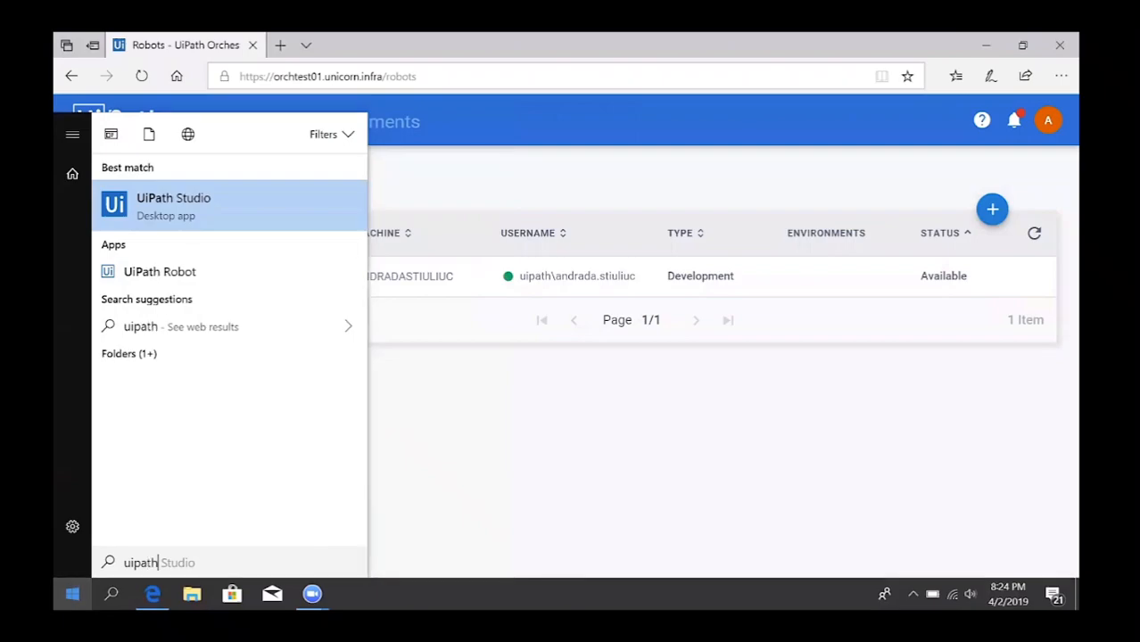
left_click(194, 213)
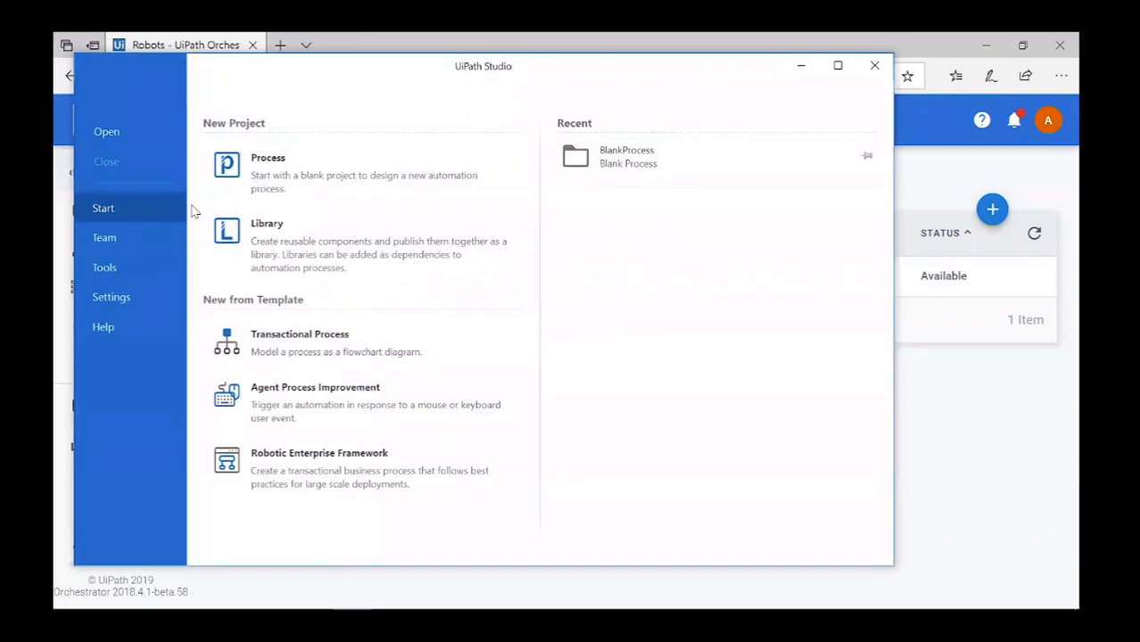
left_click(125, 330)
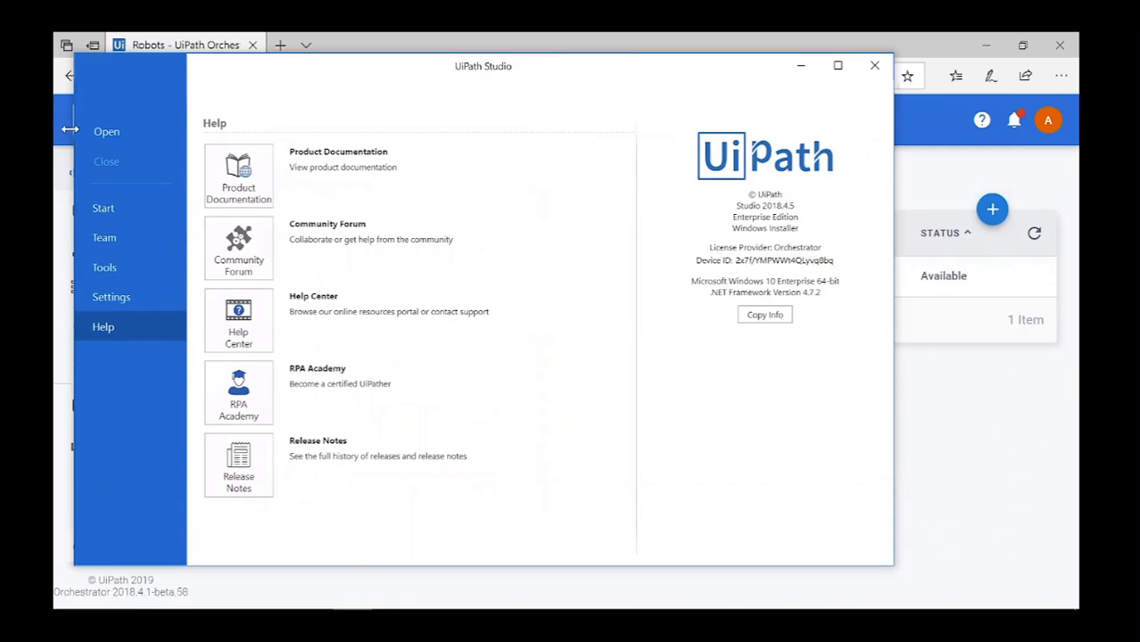
left_click(137, 207)
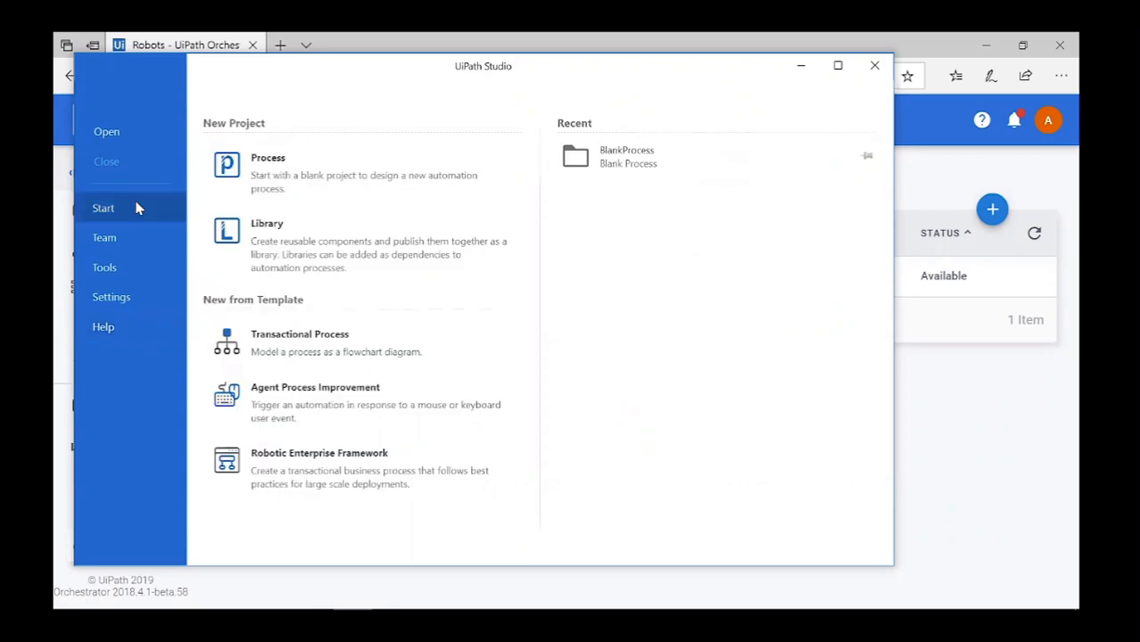
left_click(381, 156)
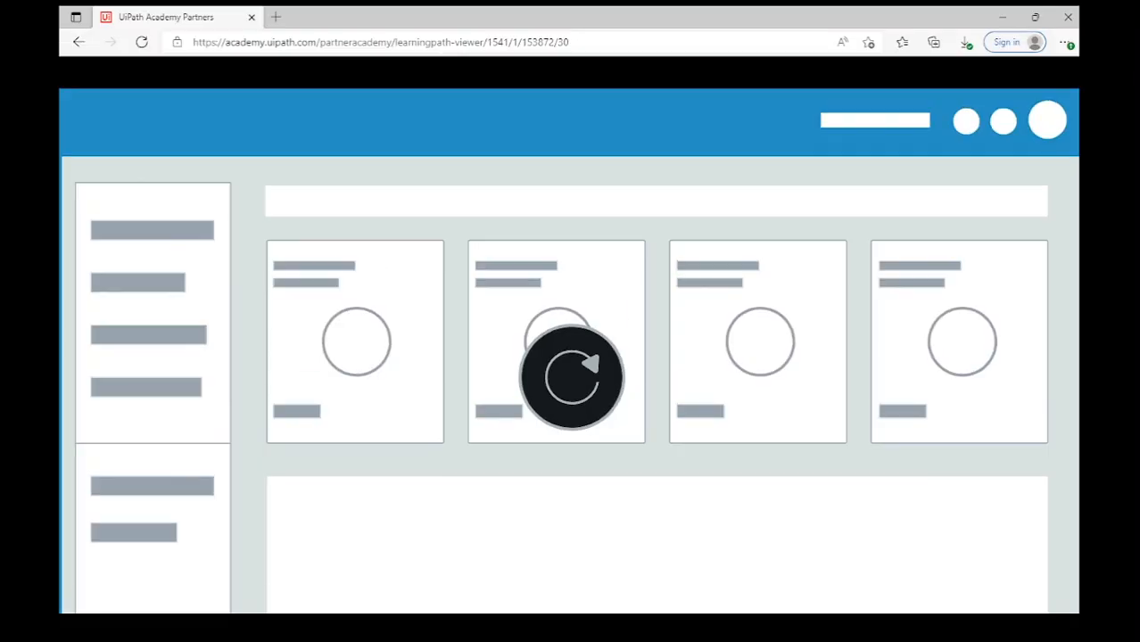
Scroll to the 02. Floating Robot lesson and play its video.
scroll(949, 533, "down", 2)
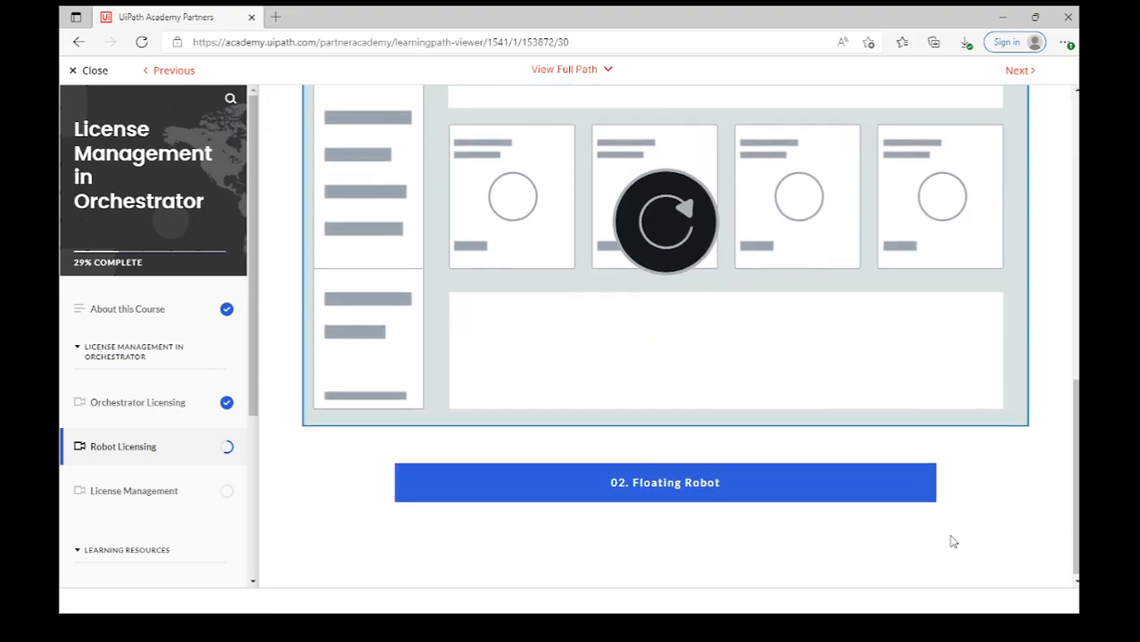
scroll(892, 500, "down", 5)
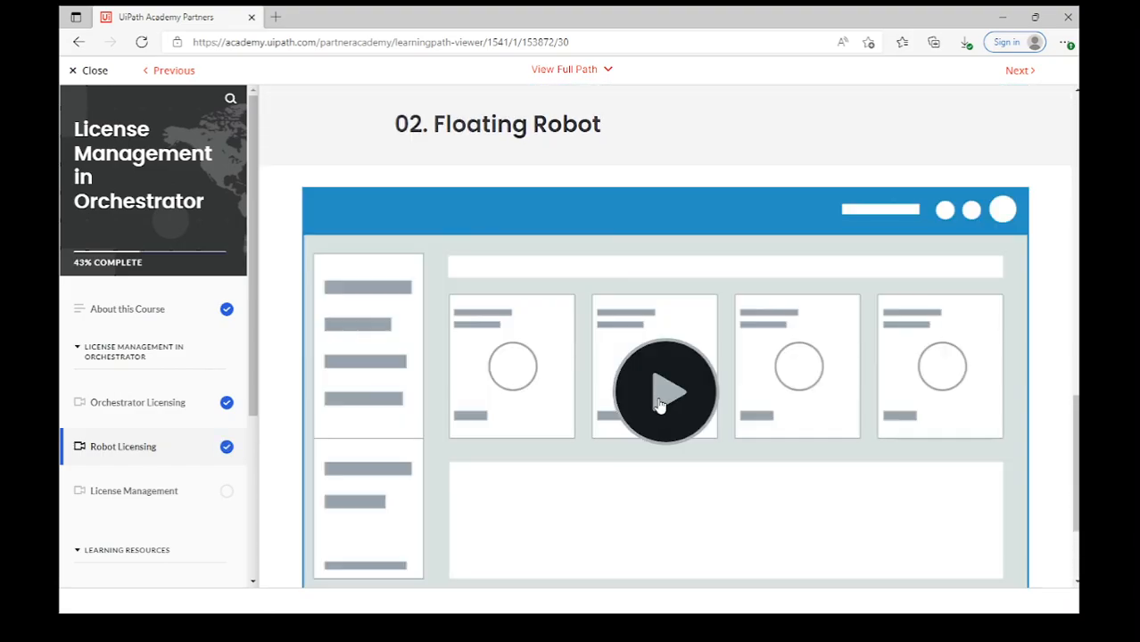
left_click(659, 404)
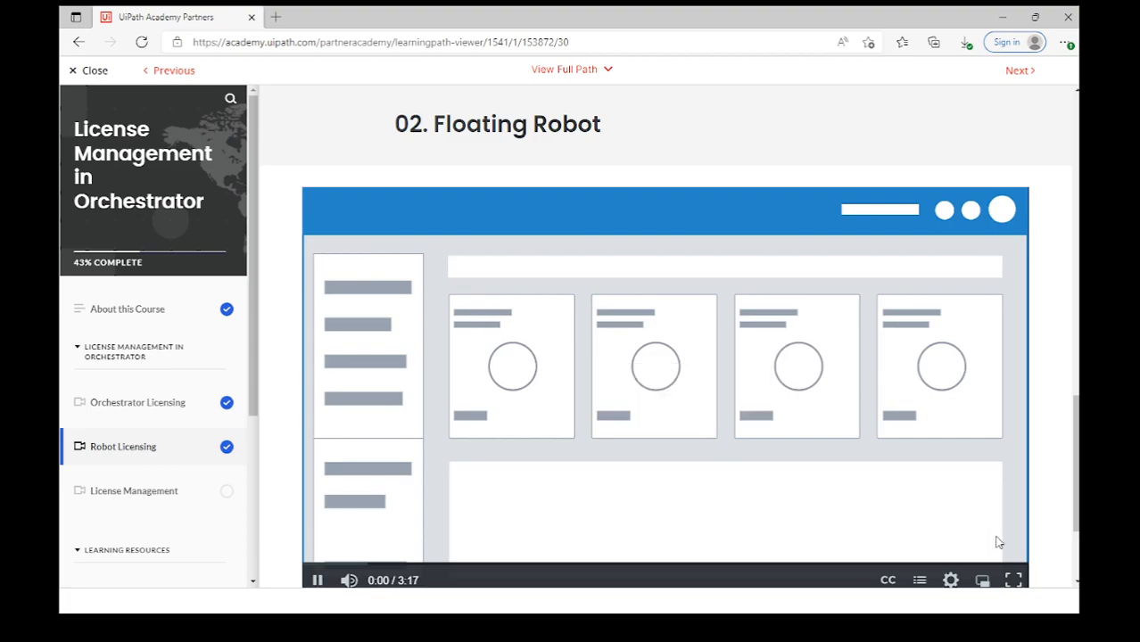
scroll(1048, 544, "down", 1)
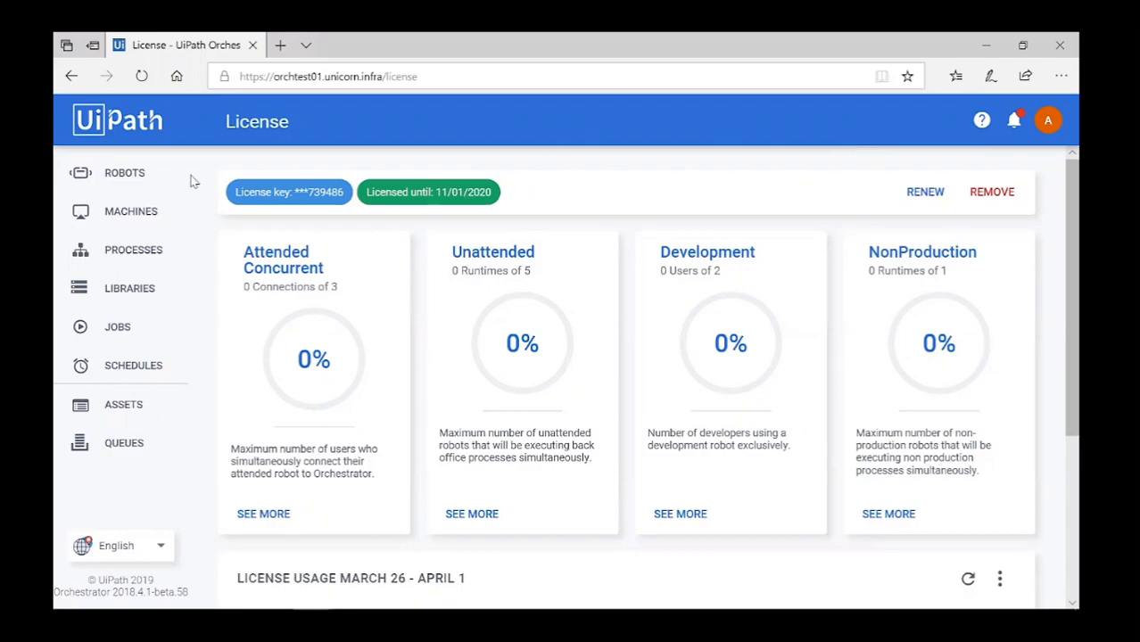
Provision a new Machine Template on the Machines page with a template name.
left_click(126, 211)
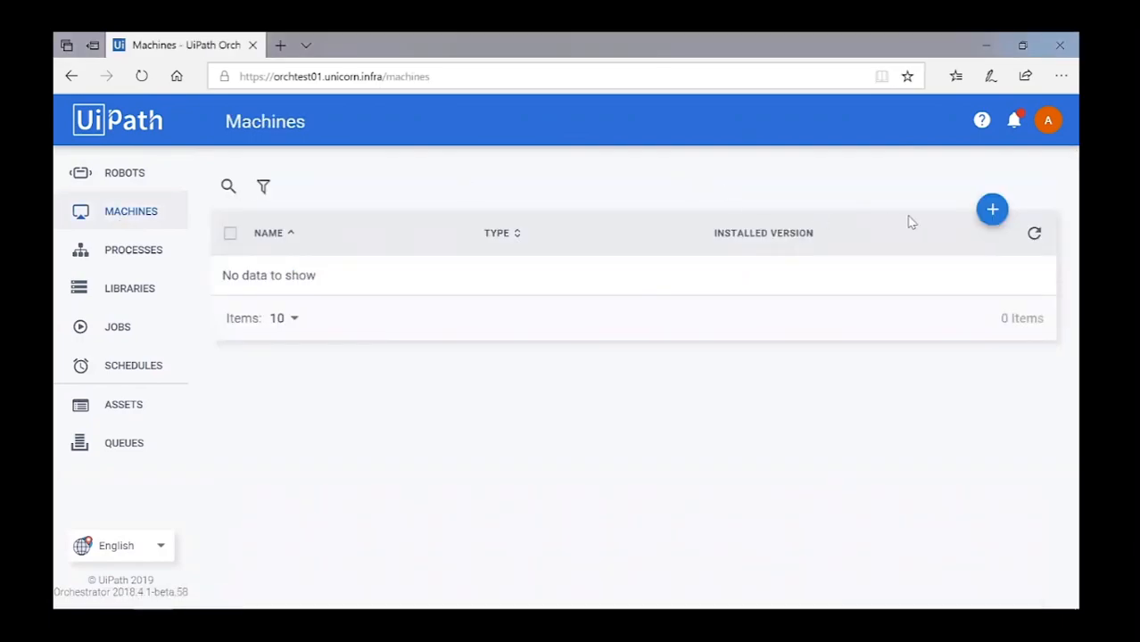
left_click(992, 212)
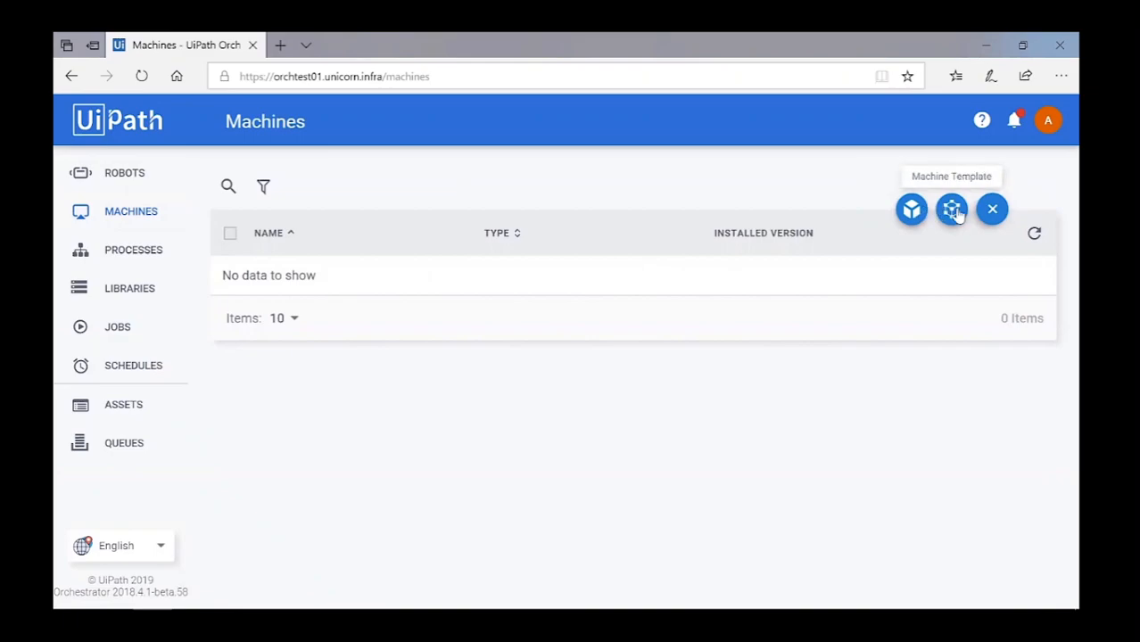
left_click(953, 210)
type("An")
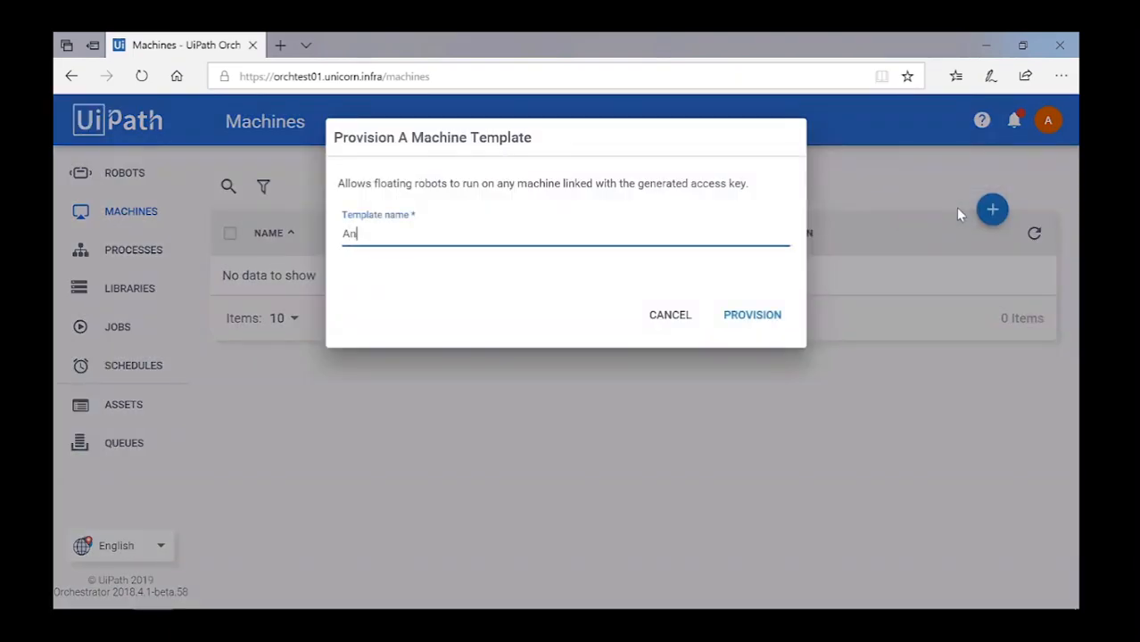
type("drada123")
left_click(745, 321)
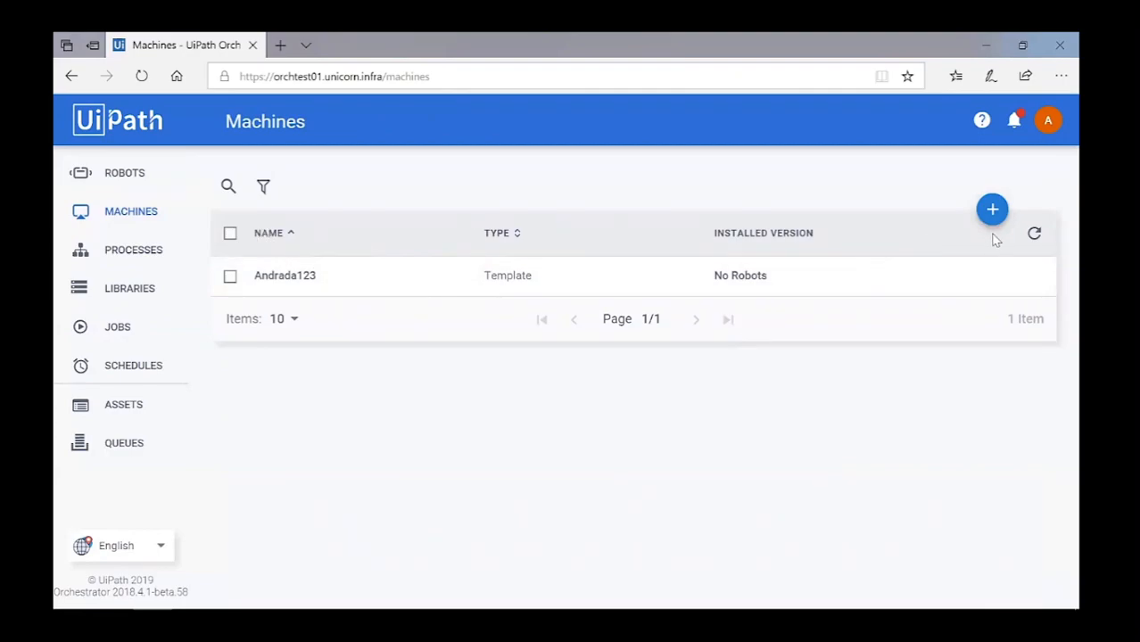
Open the template for editing, select its machine key, and cancel without changes.
left_click(999, 276)
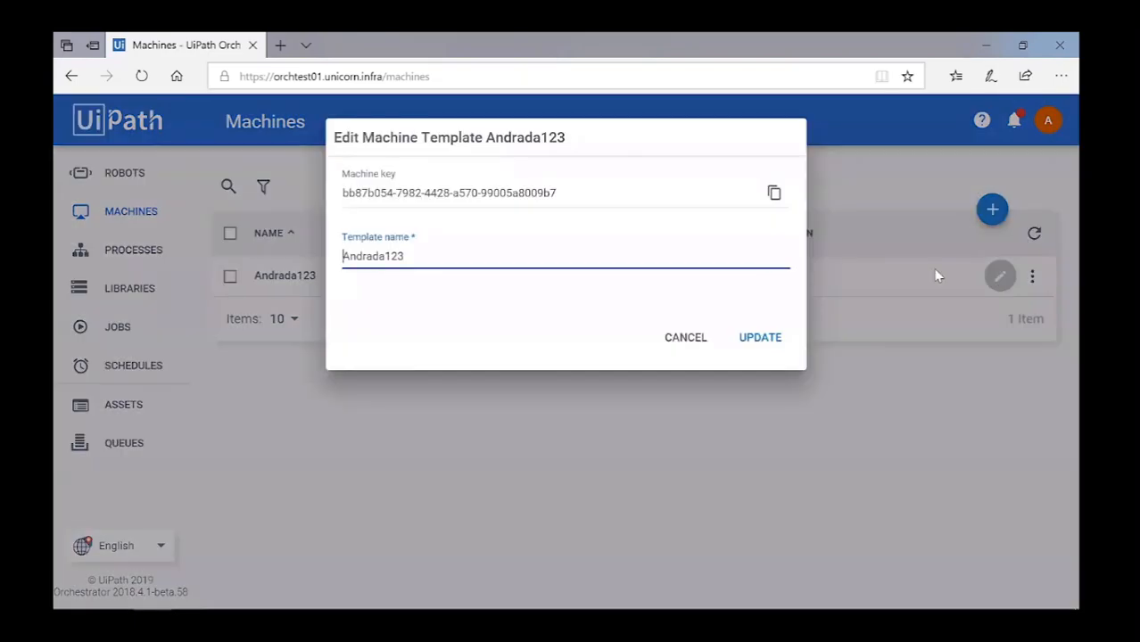
left_click_drag(354, 191, 560, 183)
left_click(636, 308)
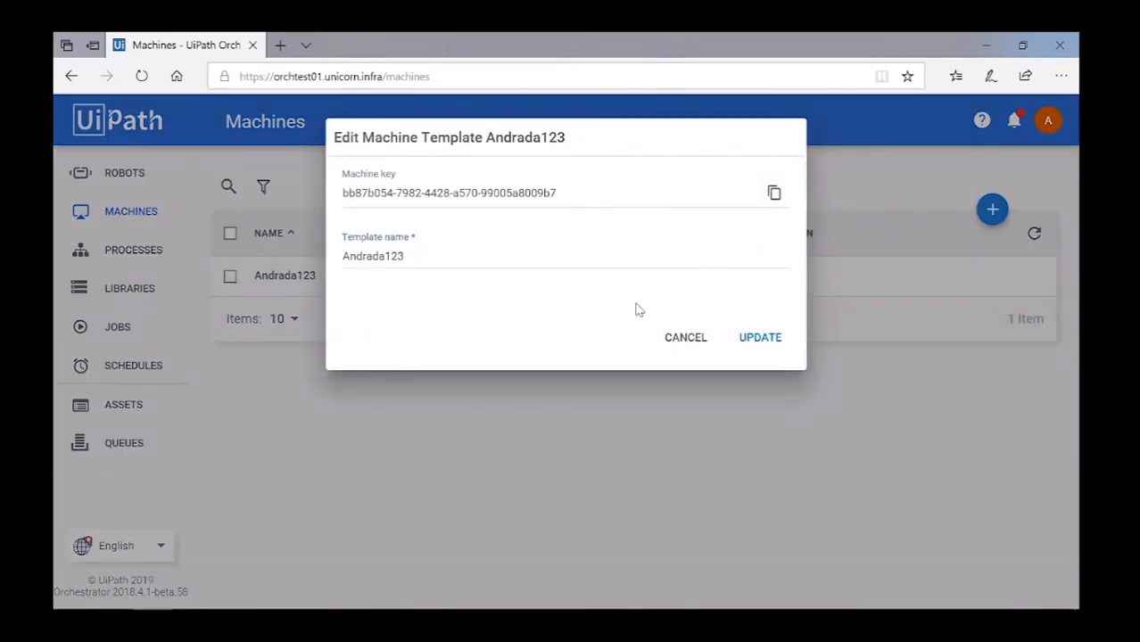
left_click(695, 345)
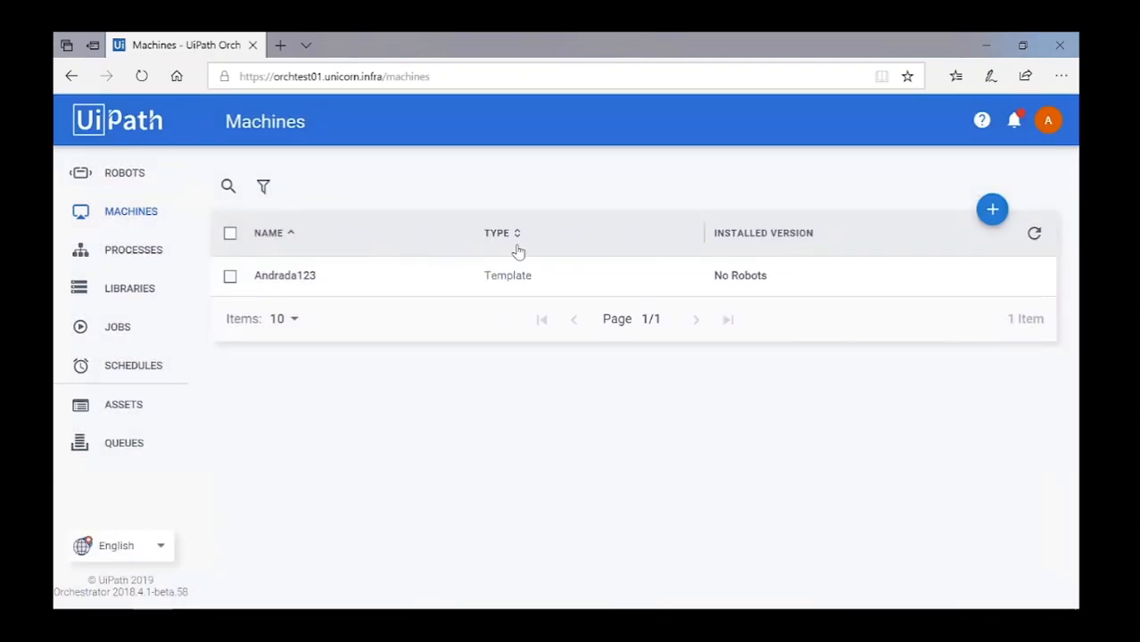
Go to the Robots list, begin a floating robot, then cancel it.
left_click(132, 176)
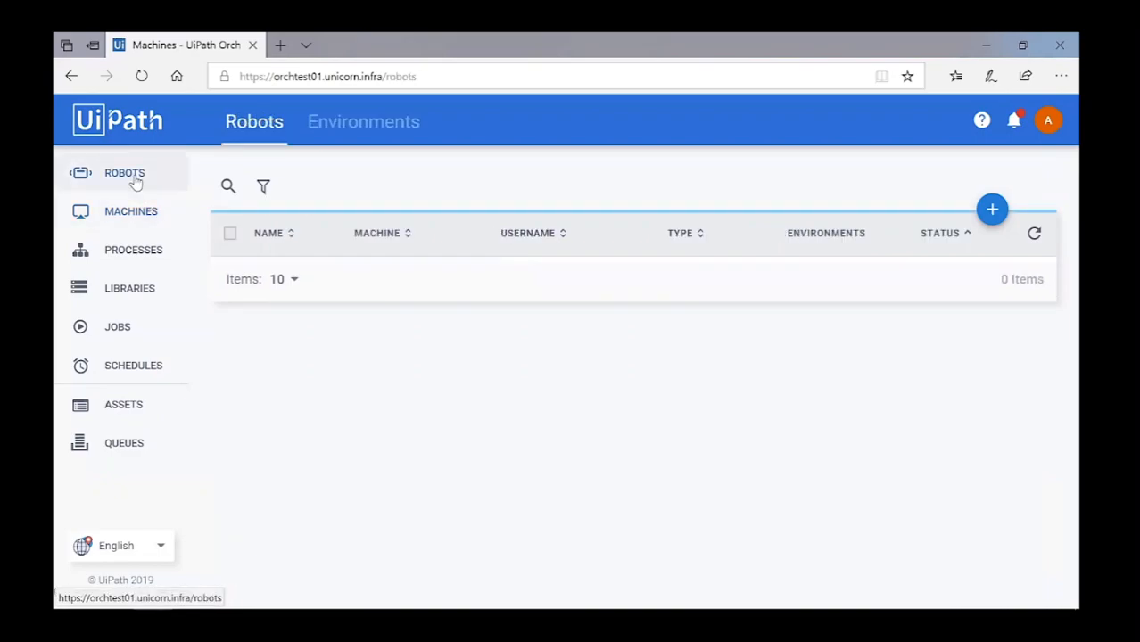
left_click(992, 210)
left_click(951, 209)
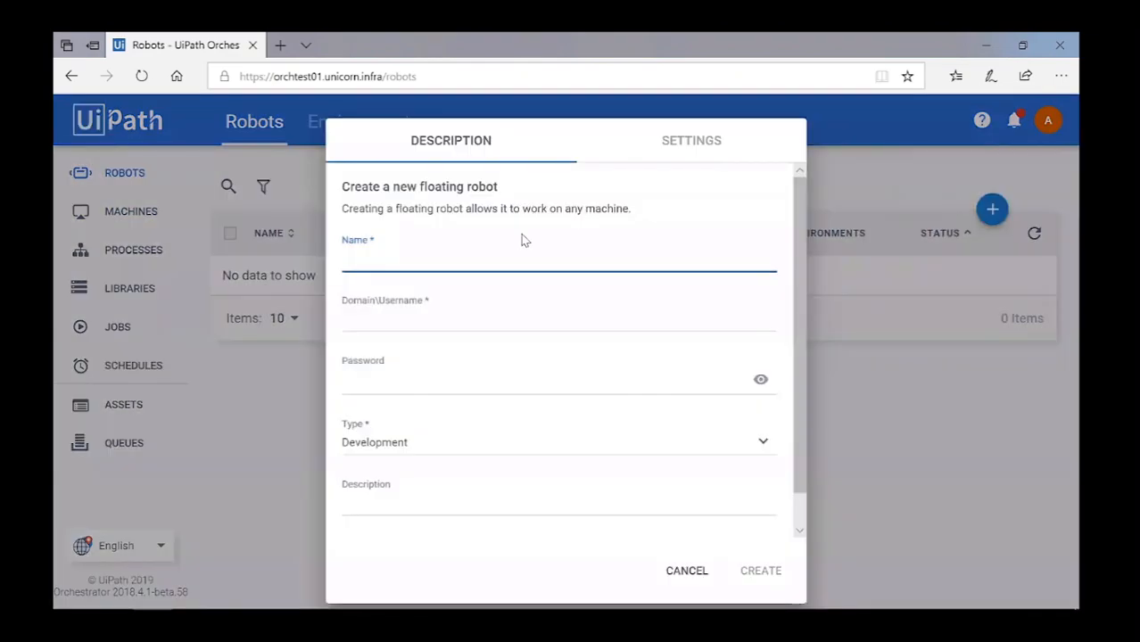
mouse_move(794, 203)
left_mouse_down()
mouse_move(795, 264)
mouse_move(792, 207)
left_mouse_up()
left_click(689, 571)
Start a standard robot, look over its machine and robot type options, then discard the form.
mouse_move(990, 208)
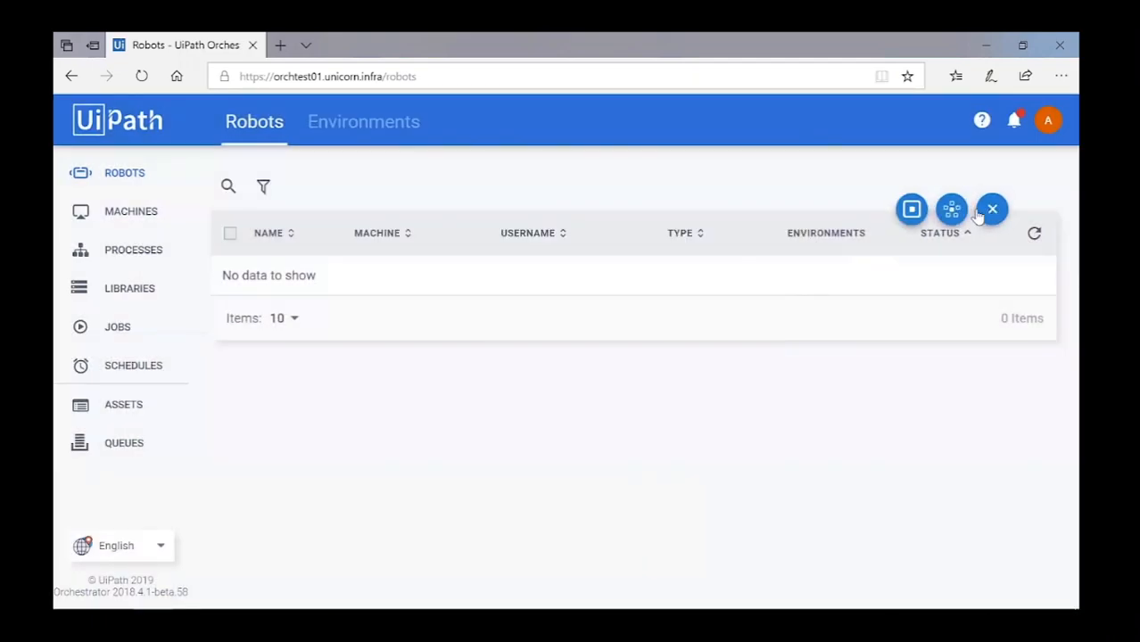
left_click(912, 210)
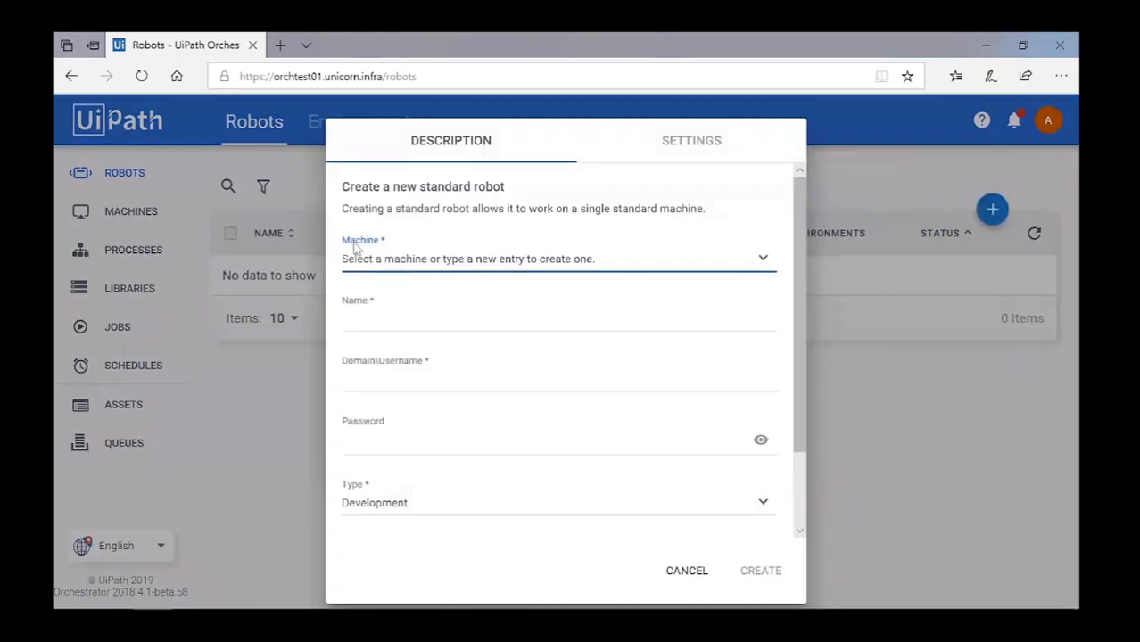
left_click_drag(344, 239, 384, 240)
left_click(379, 259)
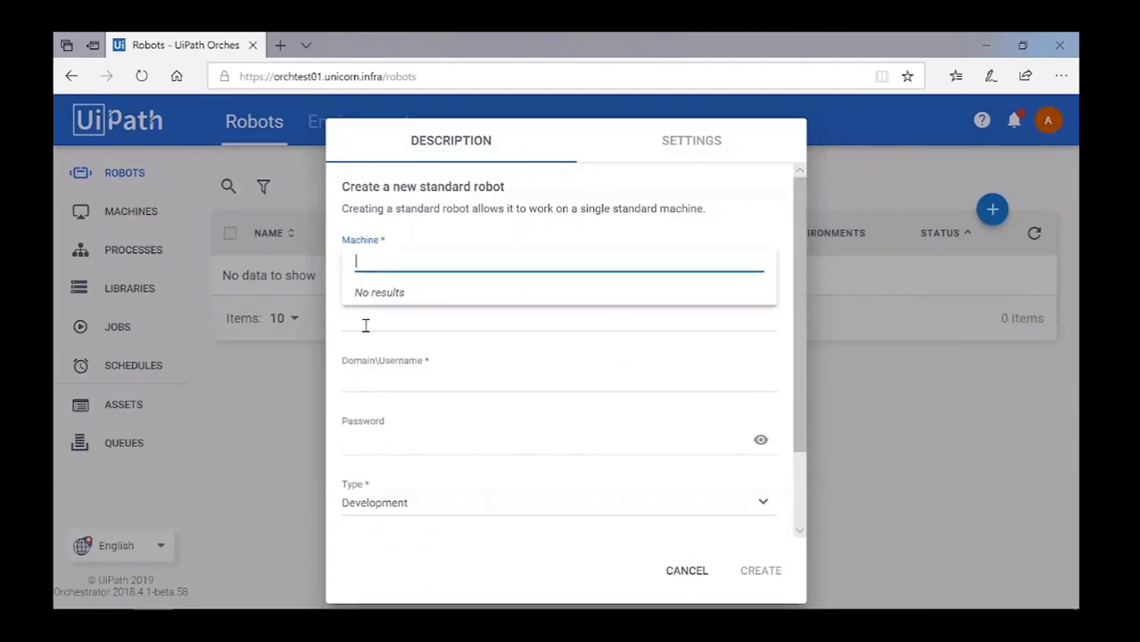
left_click(523, 491)
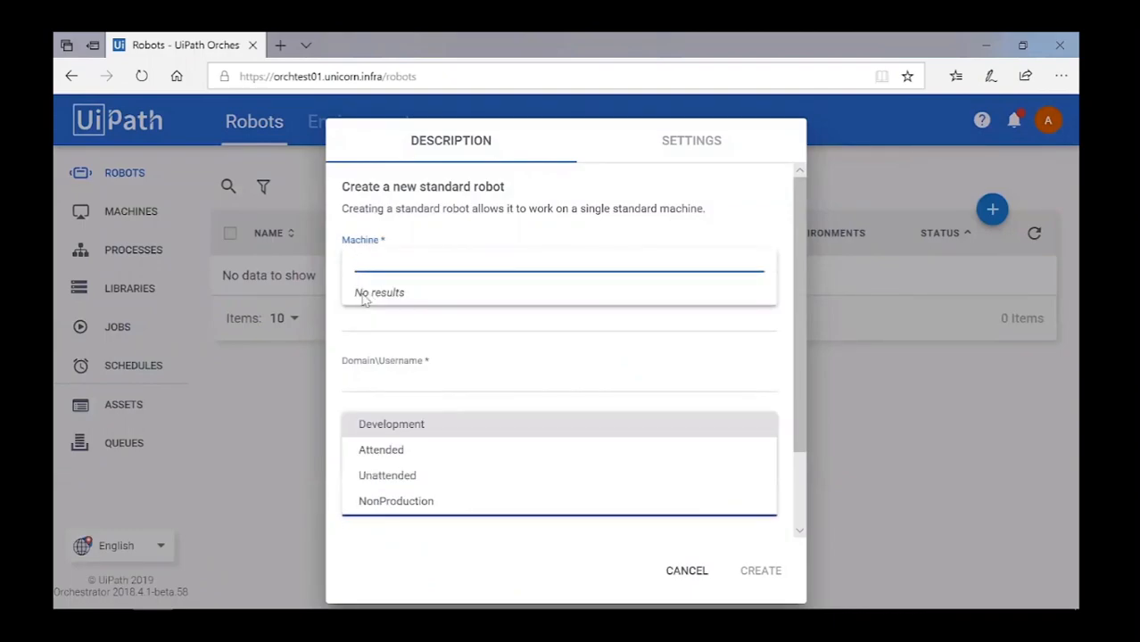
left_click(356, 376)
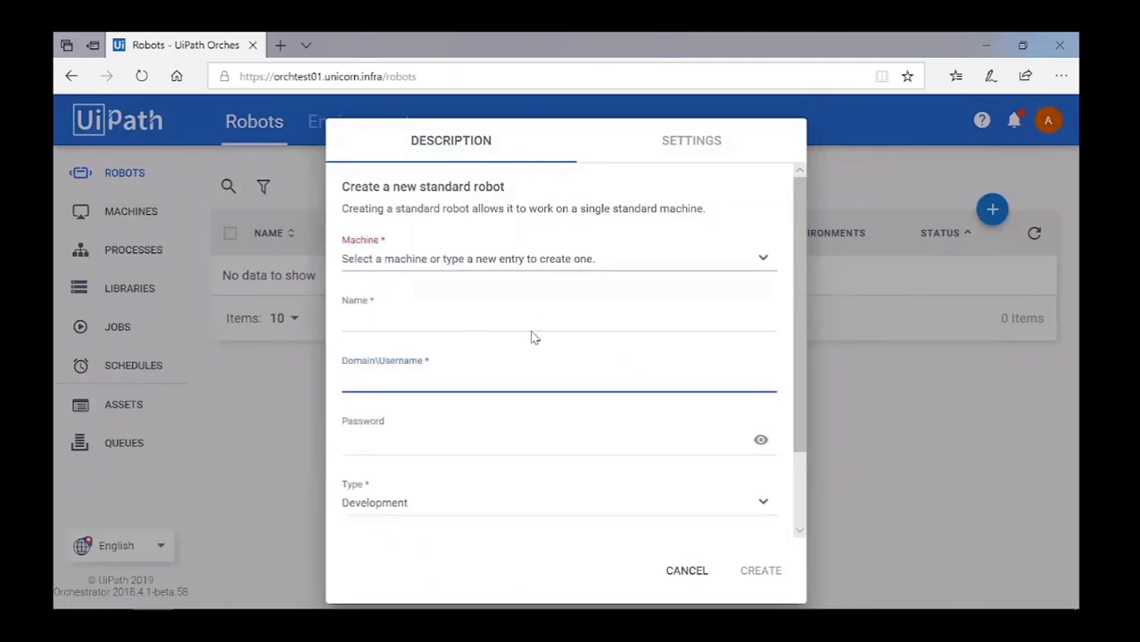
left_click(705, 573)
Create an Attended floating robot named after the user, with the pasted domain username and password.
mouse_move(992, 208)
left_click(952, 211)
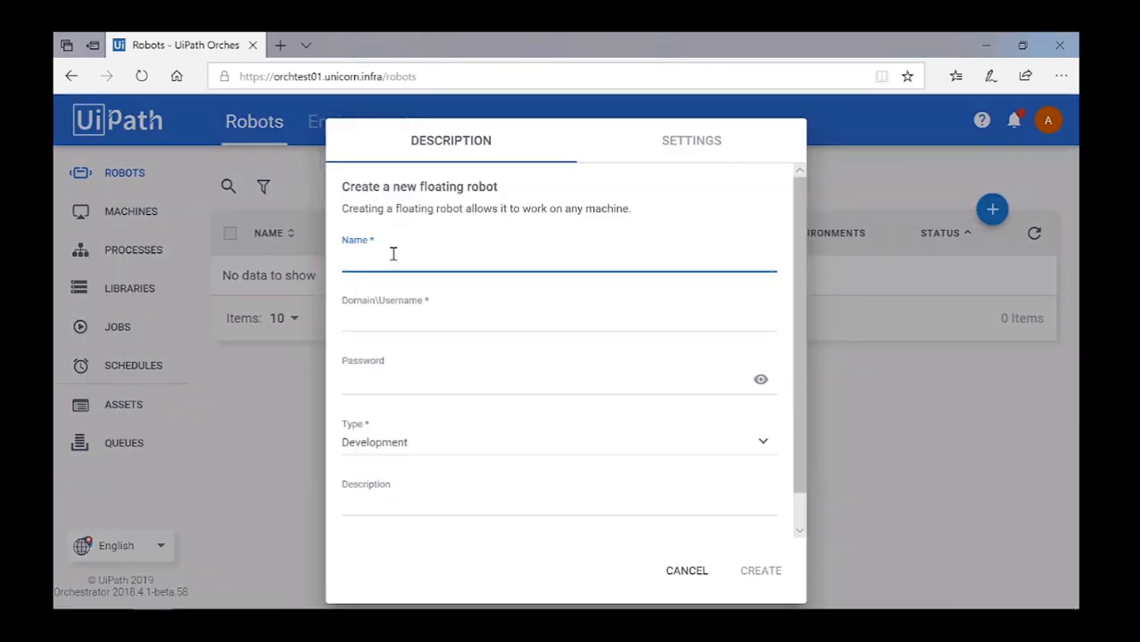
type("AndradaM")
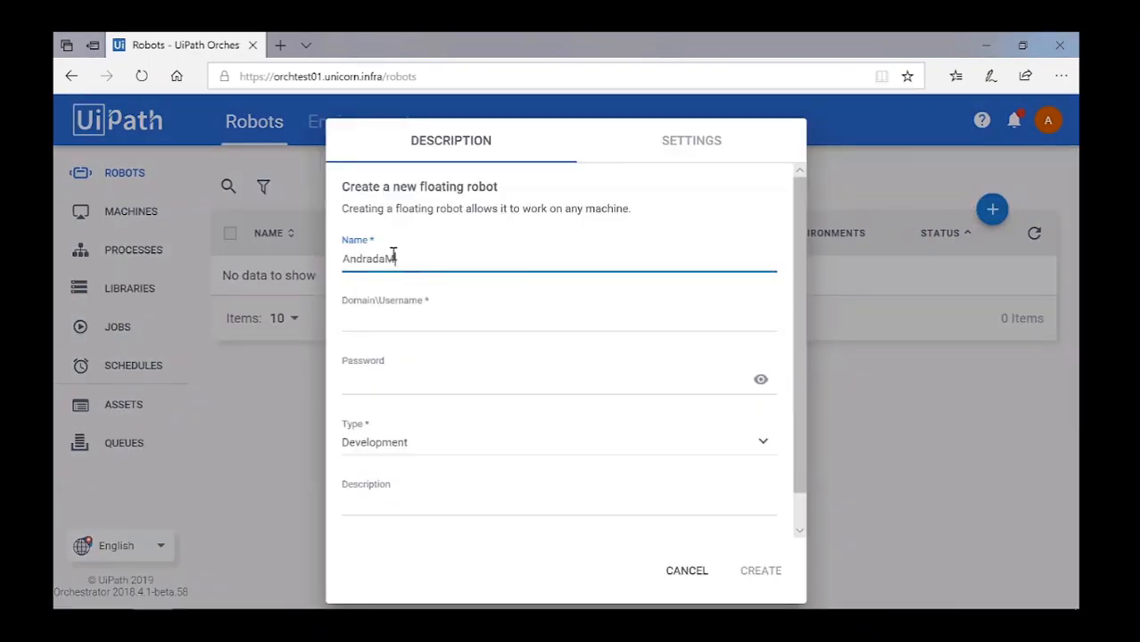
left_click(383, 314)
key("ctrl+v")
left_click(378, 385)
key("ctrl+v")
left_click(386, 442)
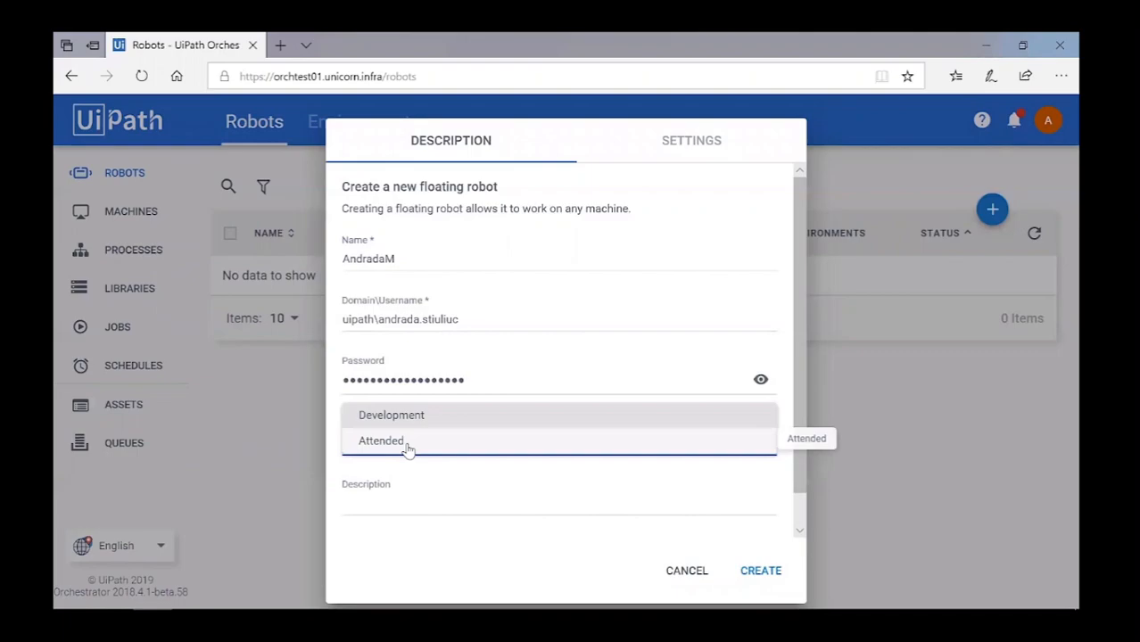
left_click(406, 442)
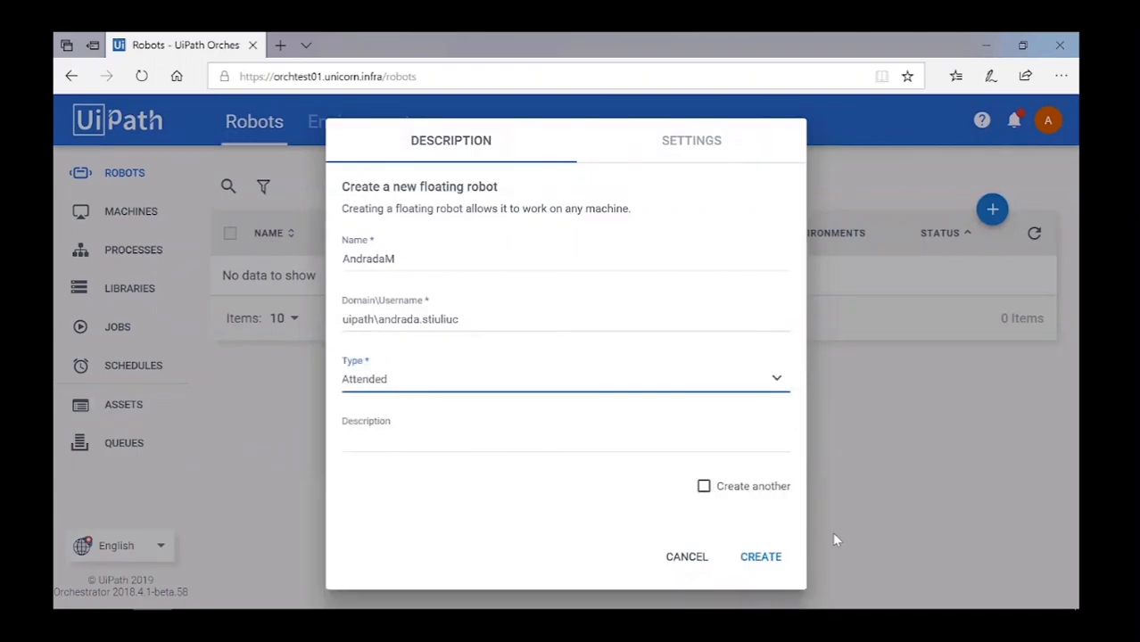
left_click(765, 567)
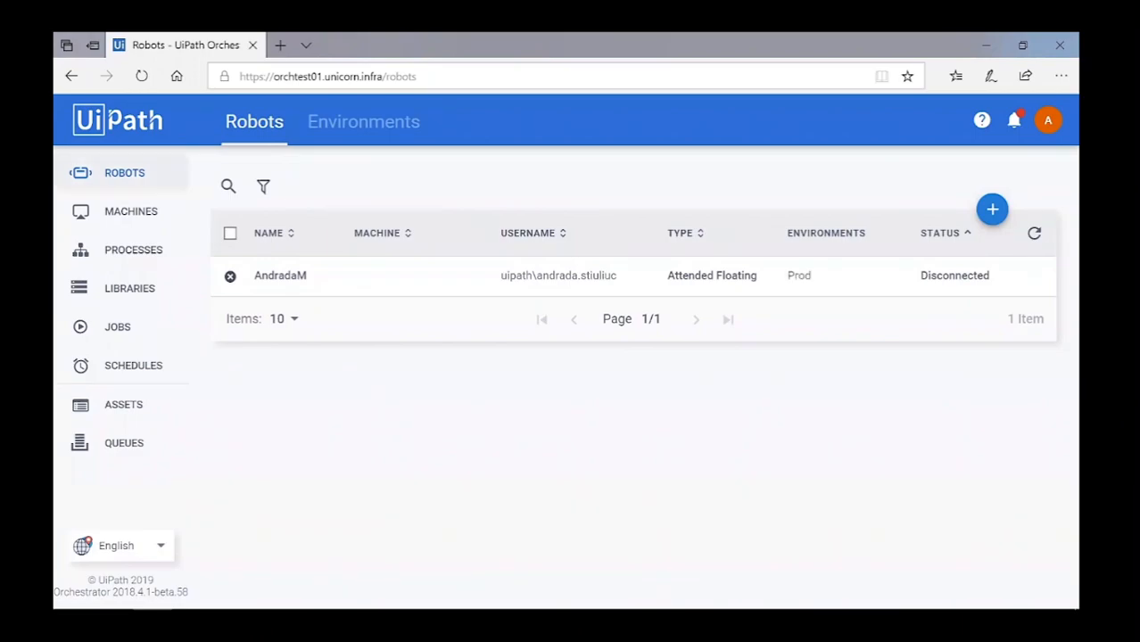
Open UiPath Robot's Settings from the system tray, then show Orchestrator's Machines page.
left_click(912, 594)
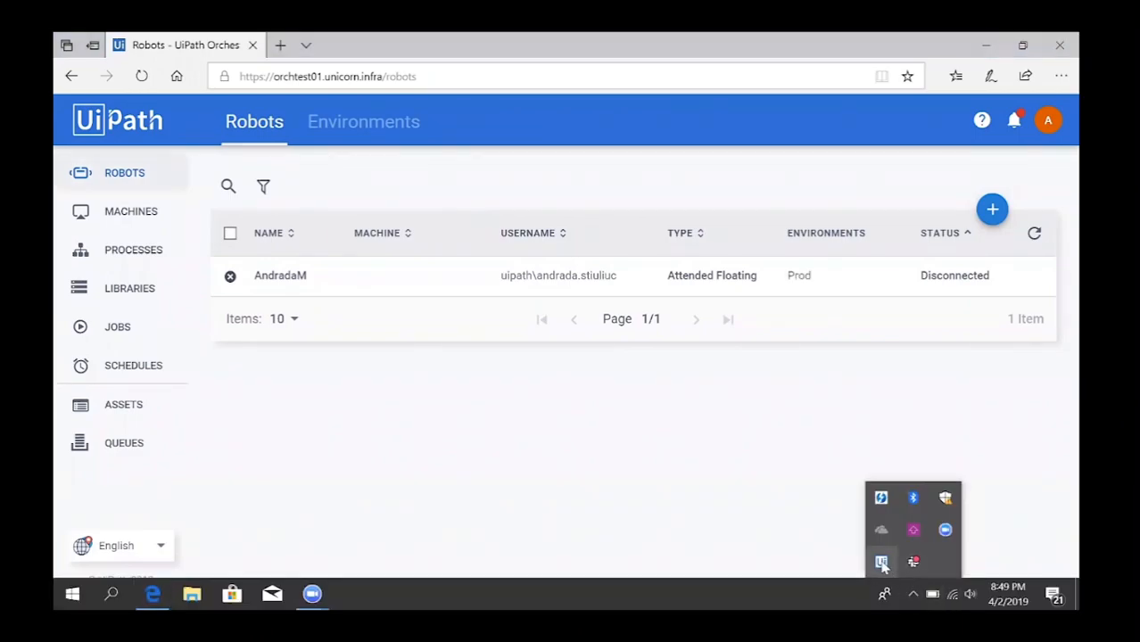
left_click(881, 561)
left_click(937, 217)
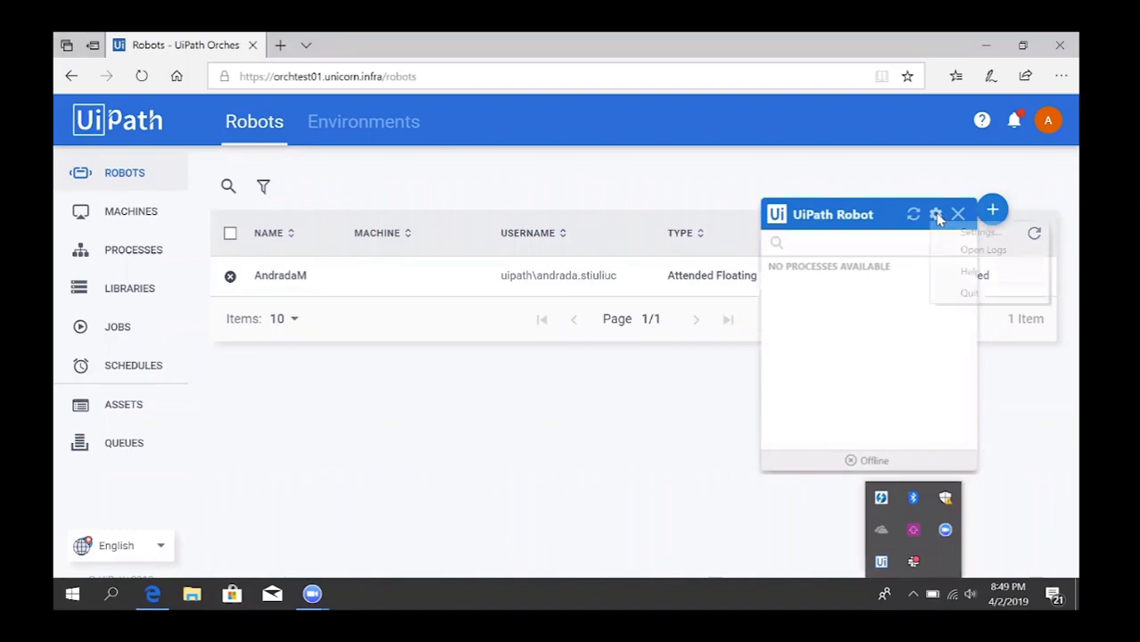
left_click(953, 229)
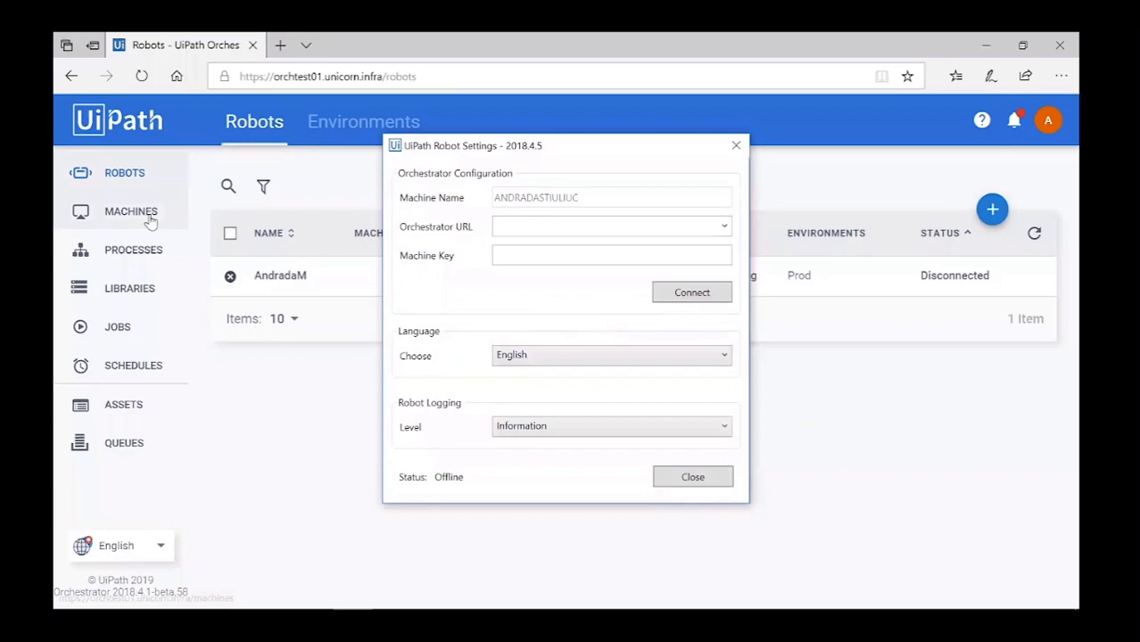
left_click(146, 218)
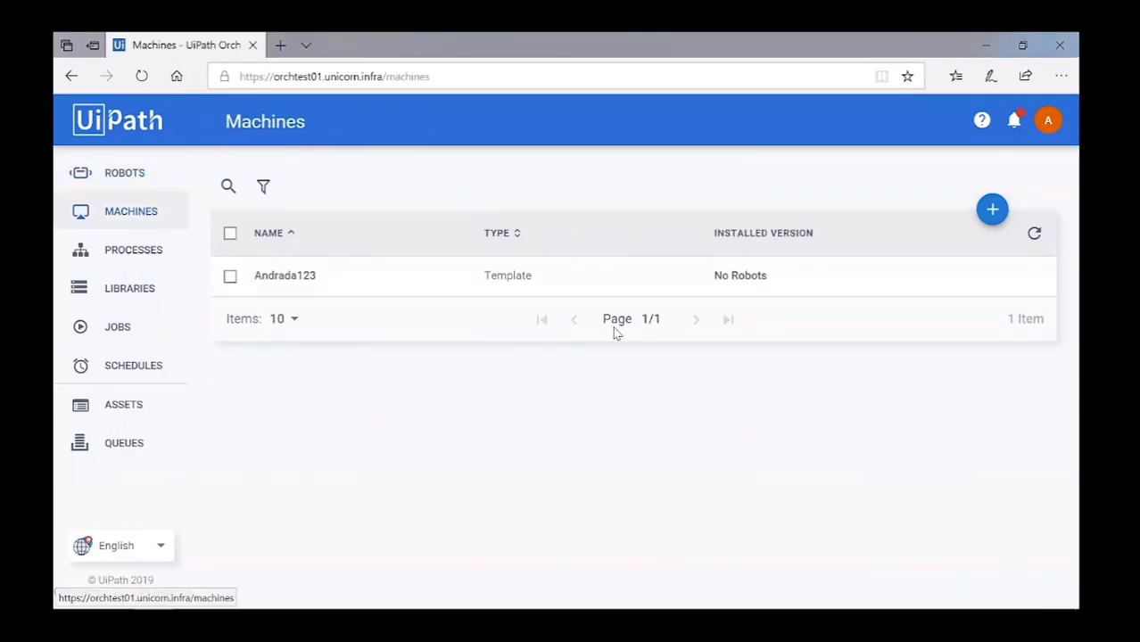
Copy the machine template's key and paste it into UiPath Robot's settings.
left_click(998, 275)
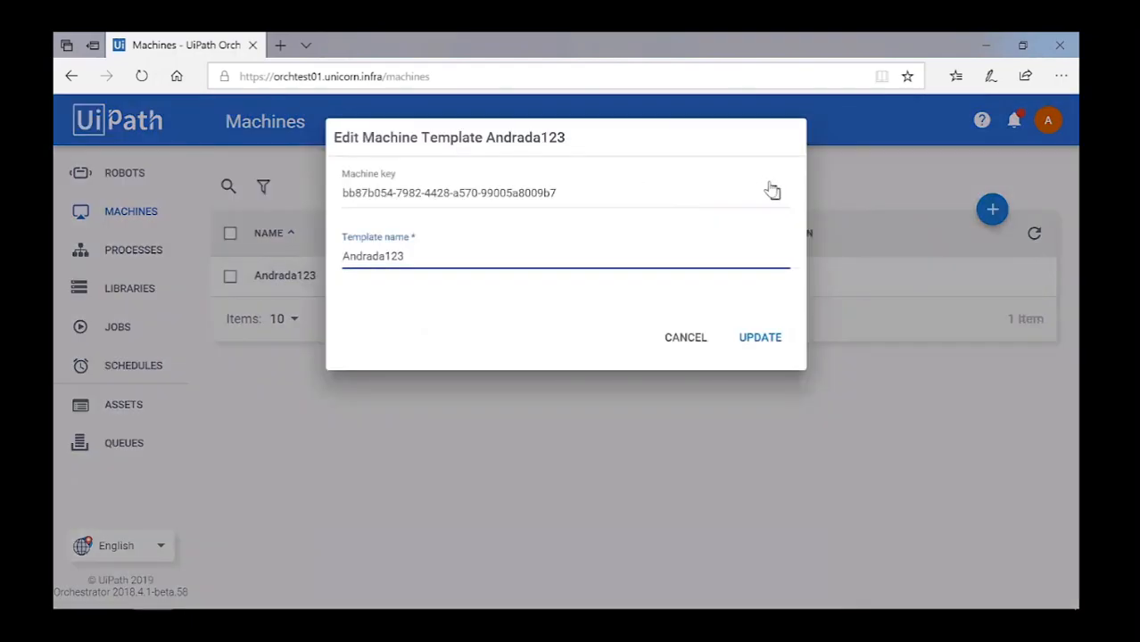
left_click(773, 193)
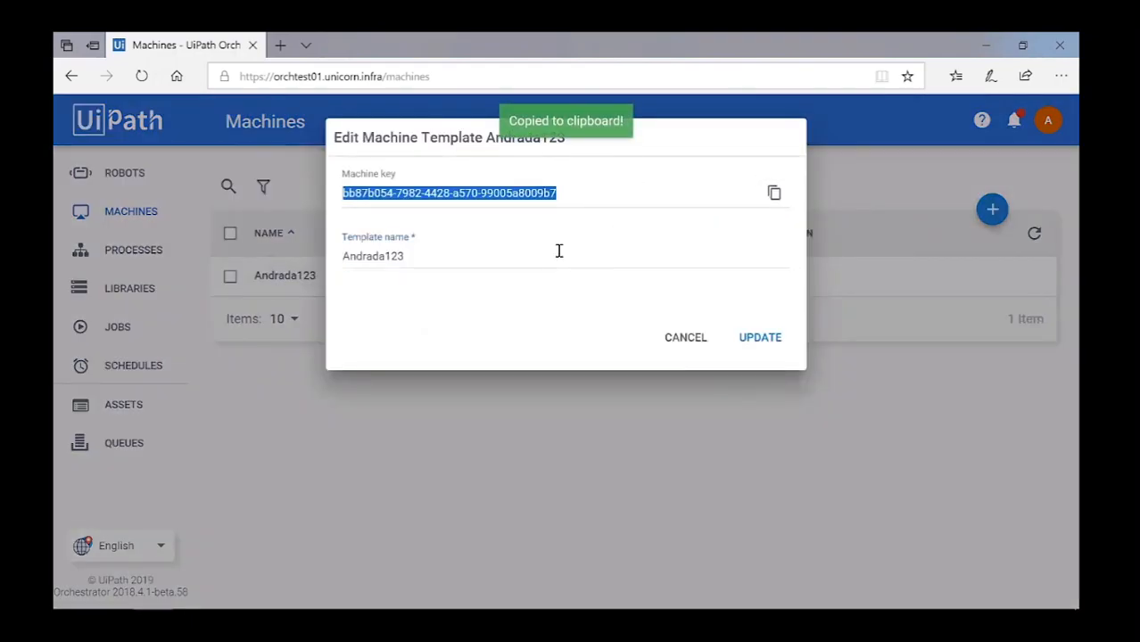
left_click(685, 337)
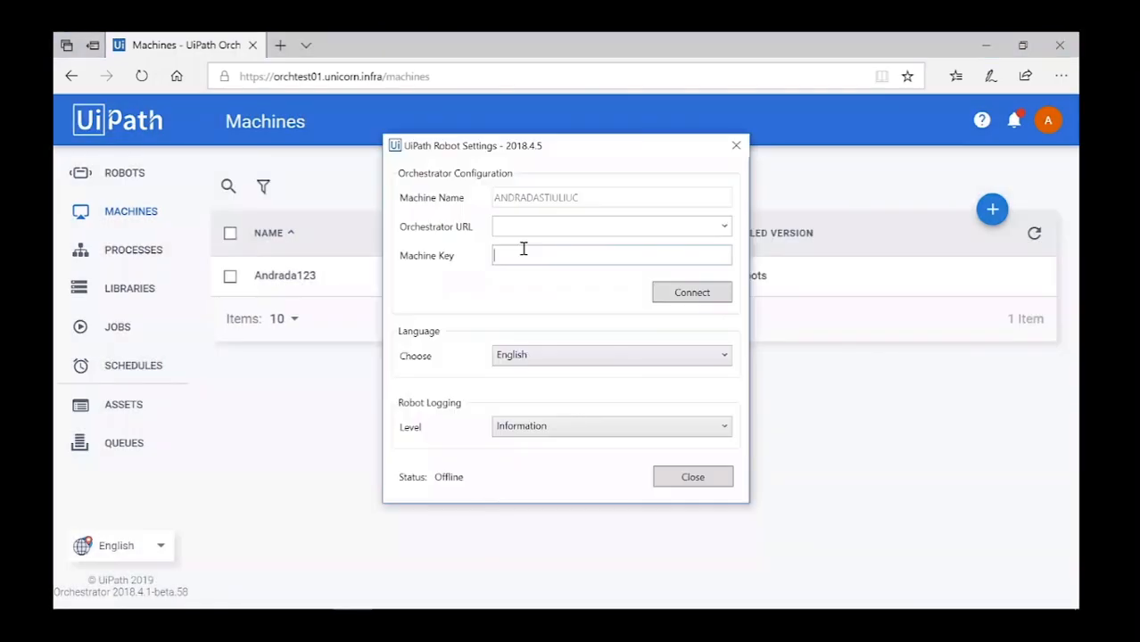
key("ctrl+v")
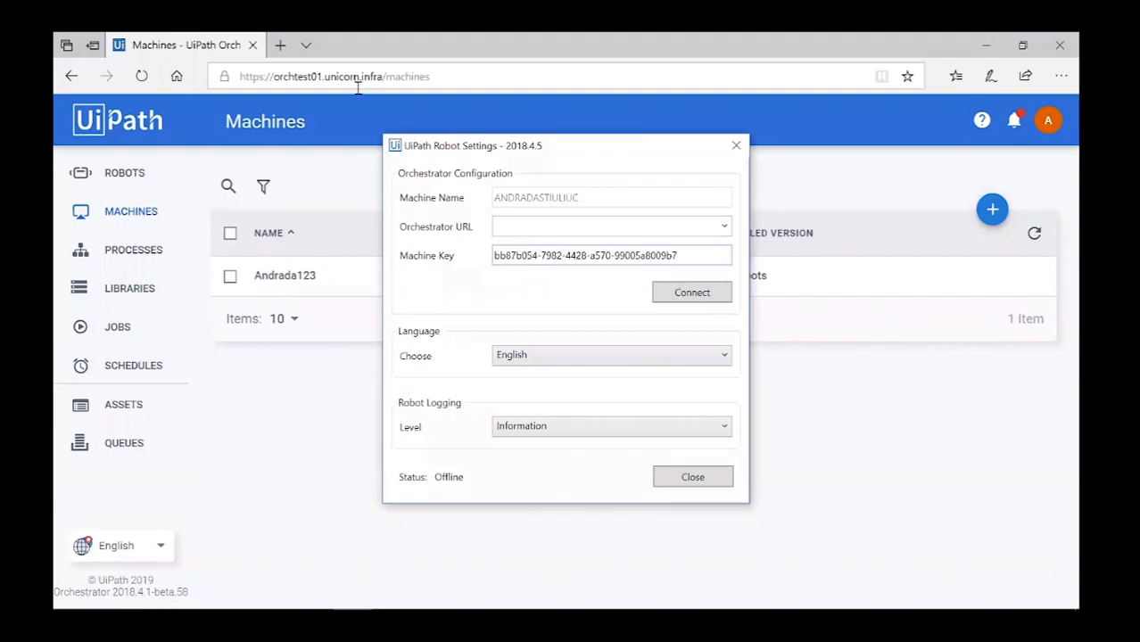
Enter the Orchestrator URL, connect the robot, and close the settings and template editor.
left_click_drag(383, 77, 196, 68)
key("alt+Tab")
left_click(520, 223)
key("ctrl+v")
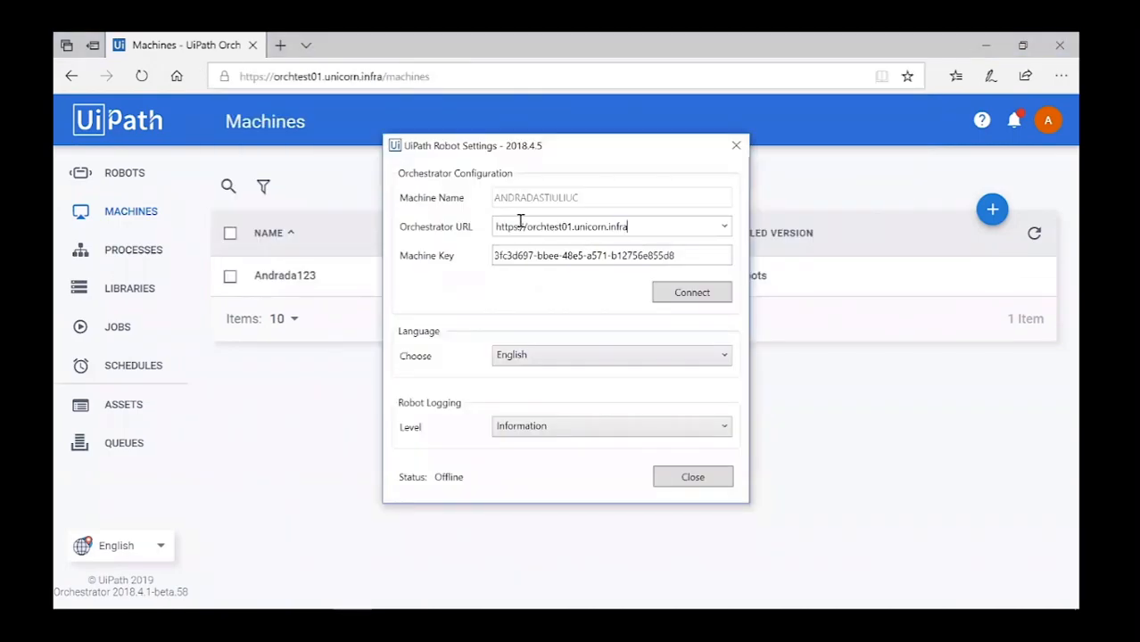
left_click(705, 296)
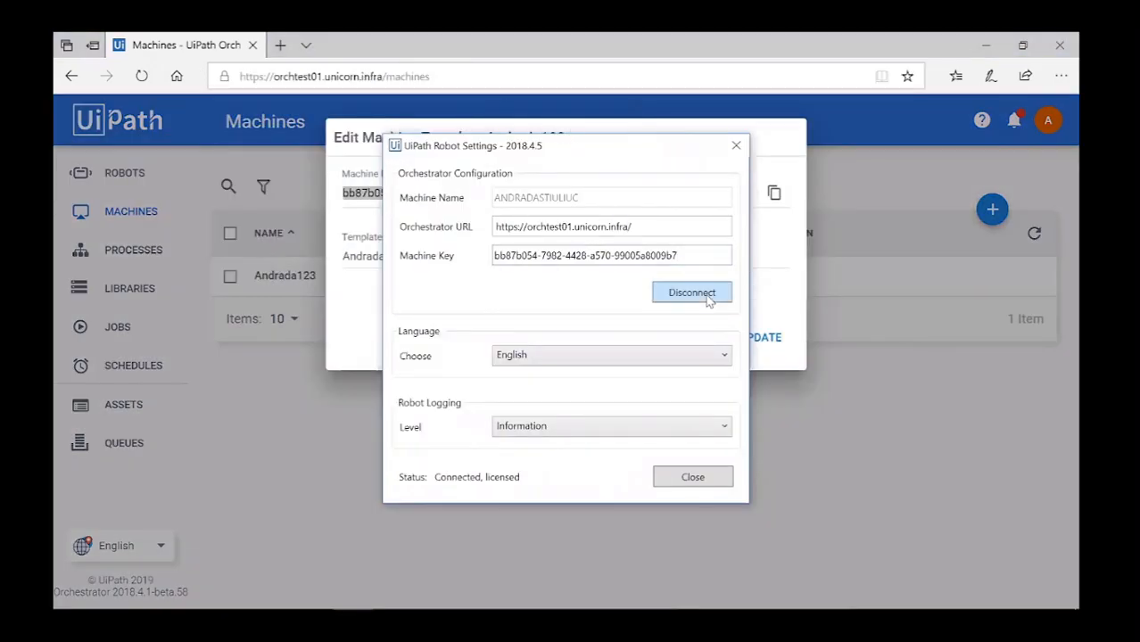
mouse_move(452, 483)
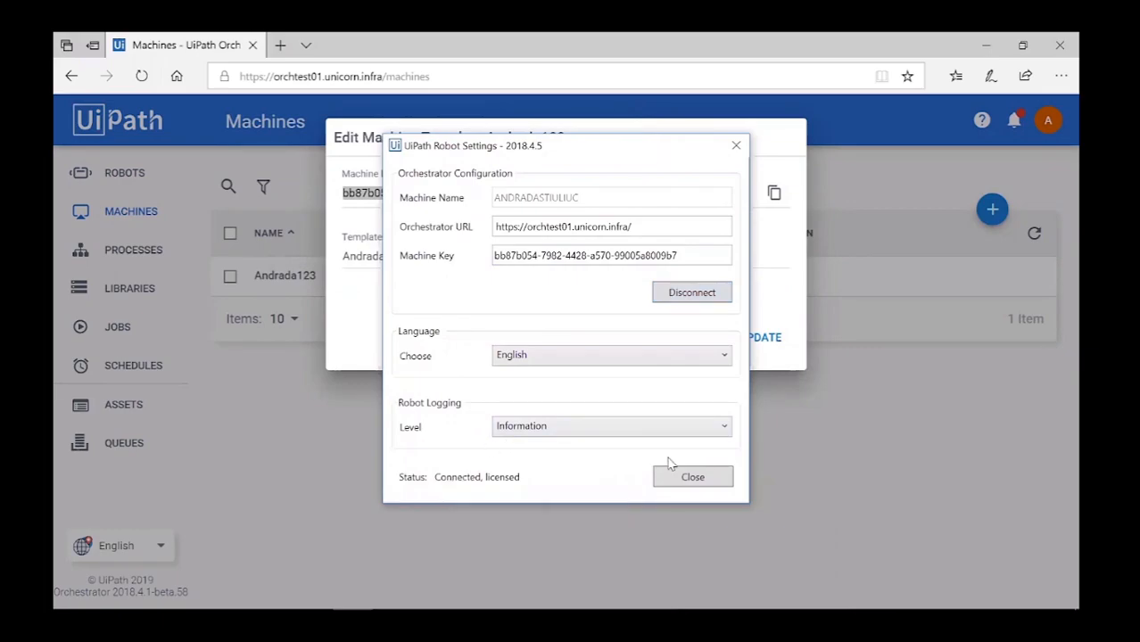
left_click(687, 477)
left_click(695, 344)
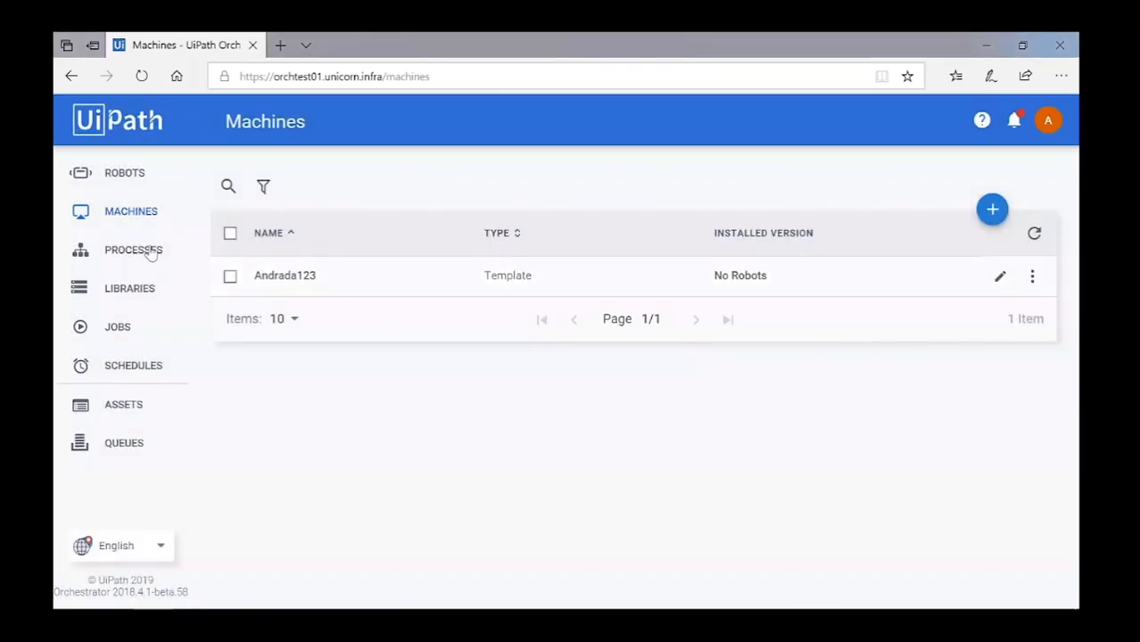
Scroll the Academy course to License Management and play the 01. Named User video.
left_click(132, 166)
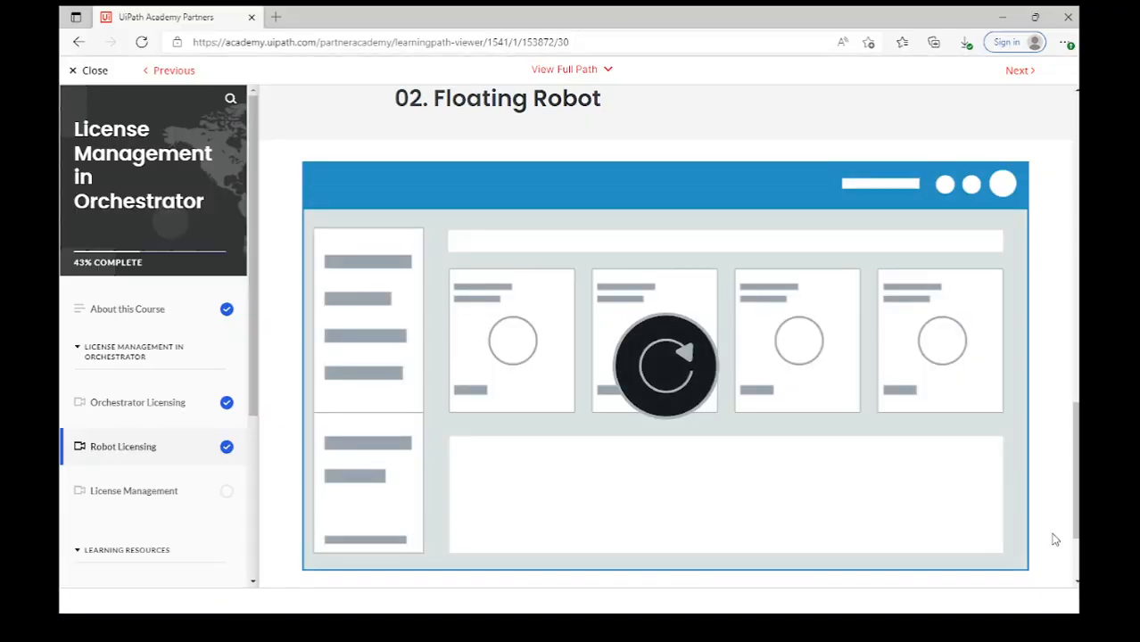
scroll(1055, 540, "down", 2)
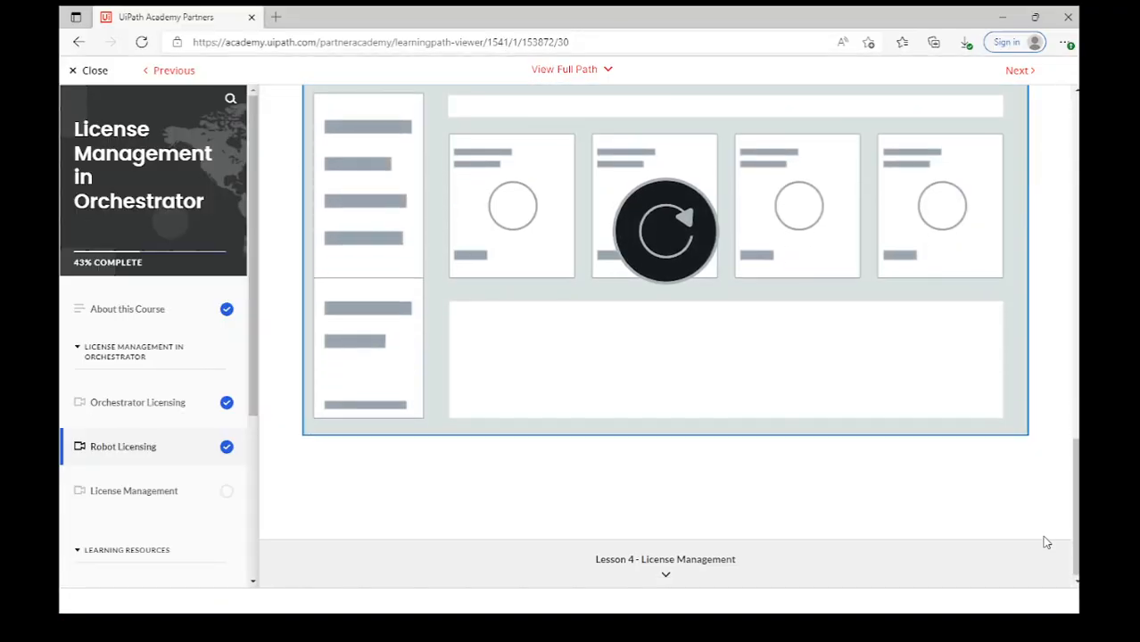
scroll(740, 558, "down", 1)
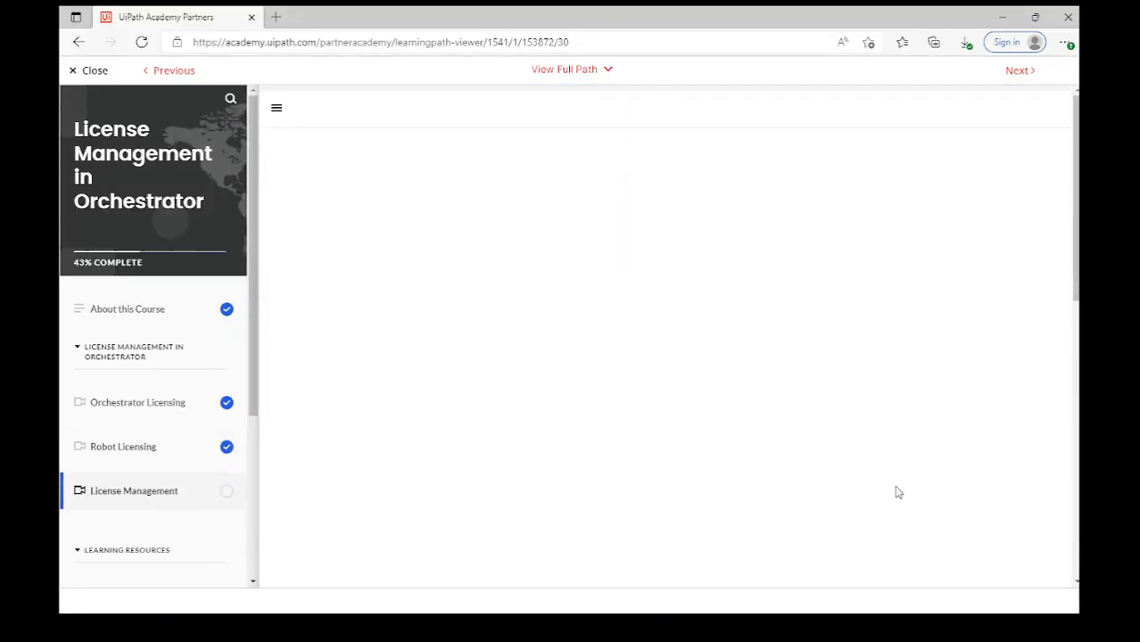
scroll(960, 457, "down", 5)
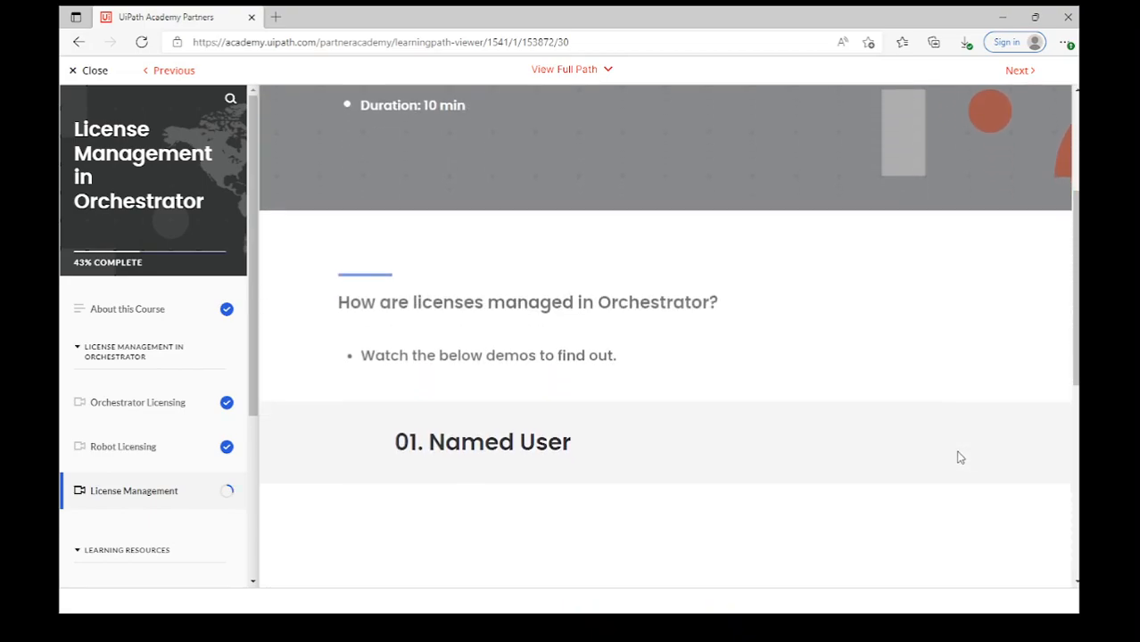
left_click(692, 453)
scroll(1057, 535, "down", 2)
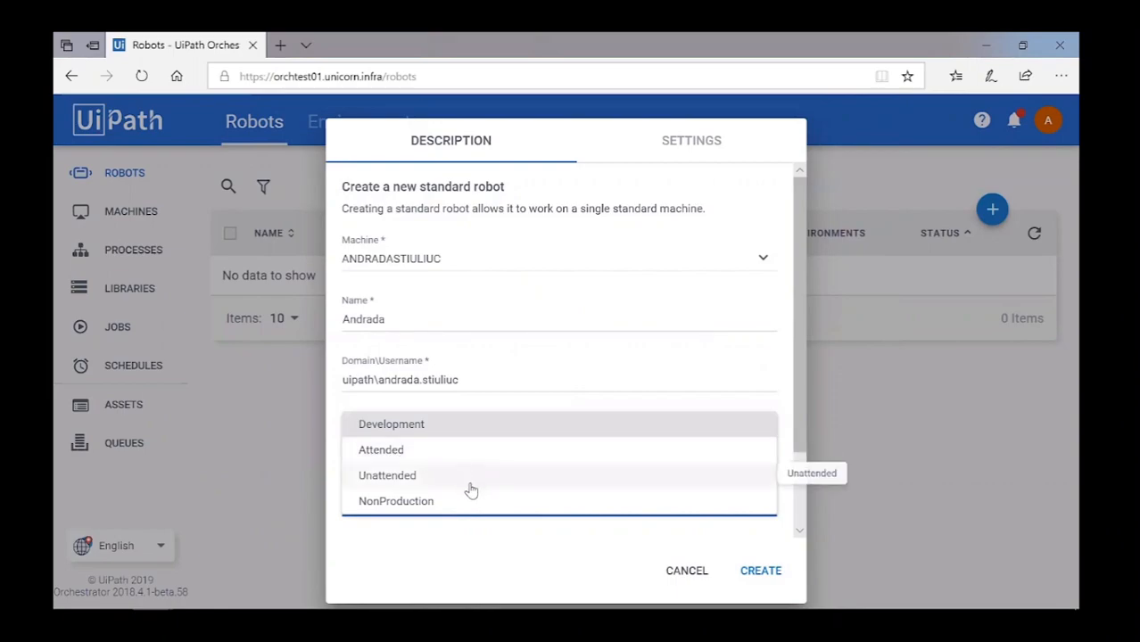
Create the standard robot as a Development type, then view the License usage page.
left_click(408, 427)
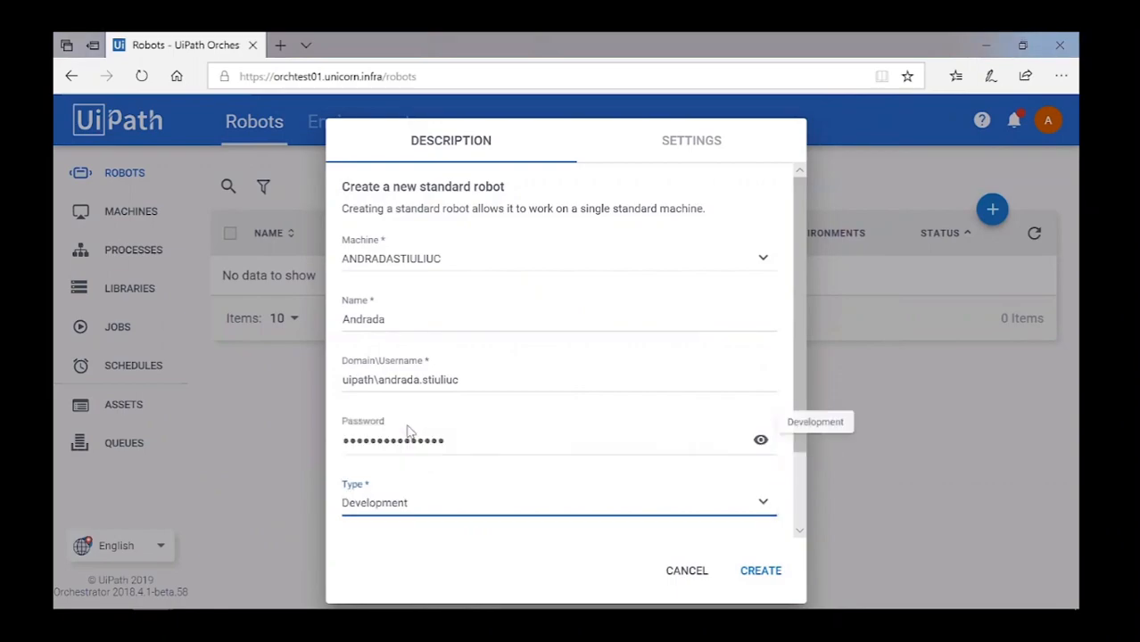
left_click(760, 573)
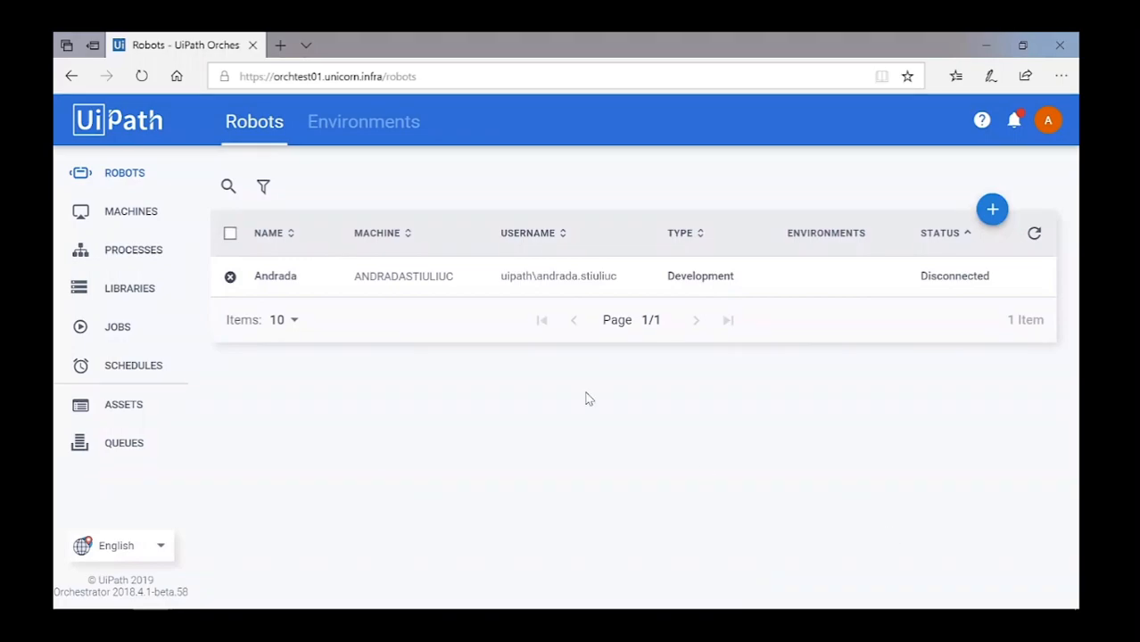
left_click(1047, 125)
left_click(1011, 215)
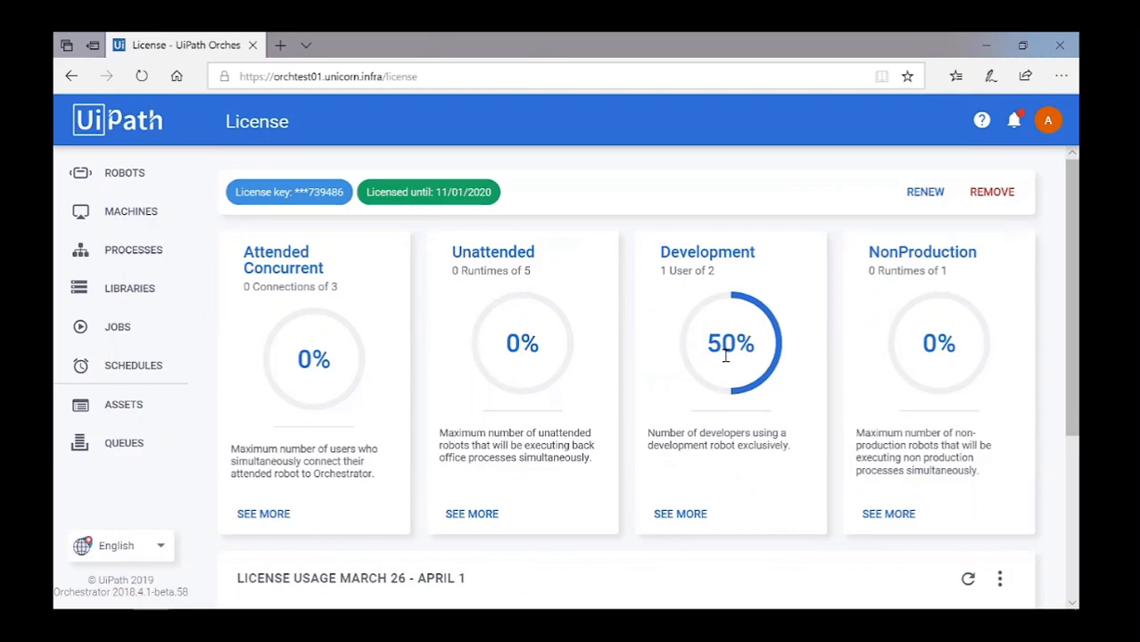
left_click(134, 172)
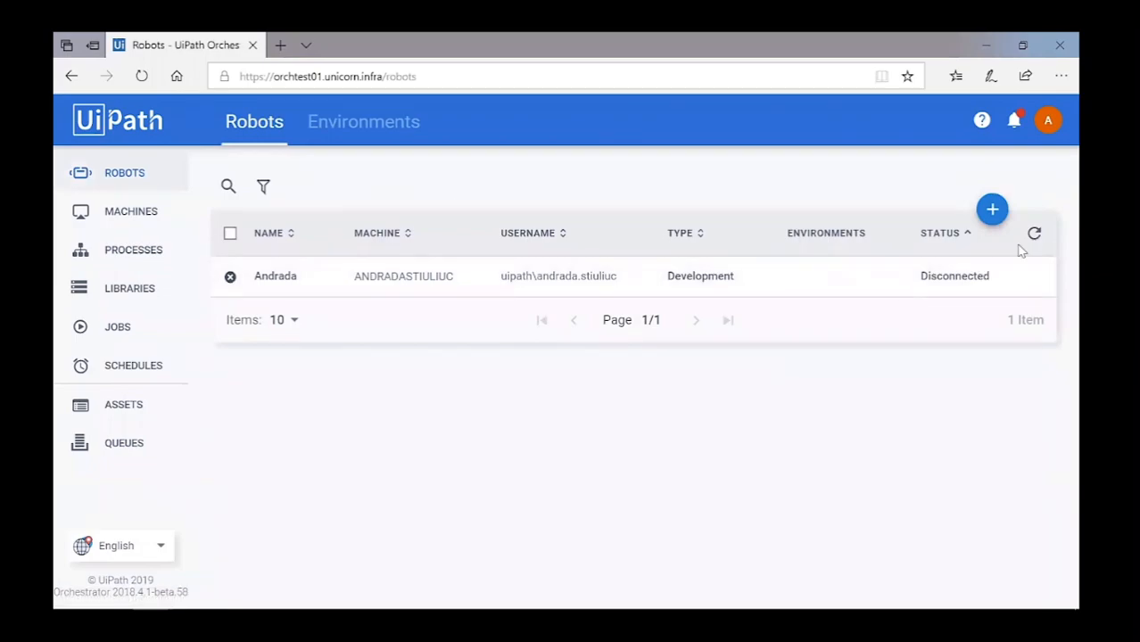
Create Development robot Robot1 on a new machine standrada, with domain username and pasted password.
left_click(992, 210)
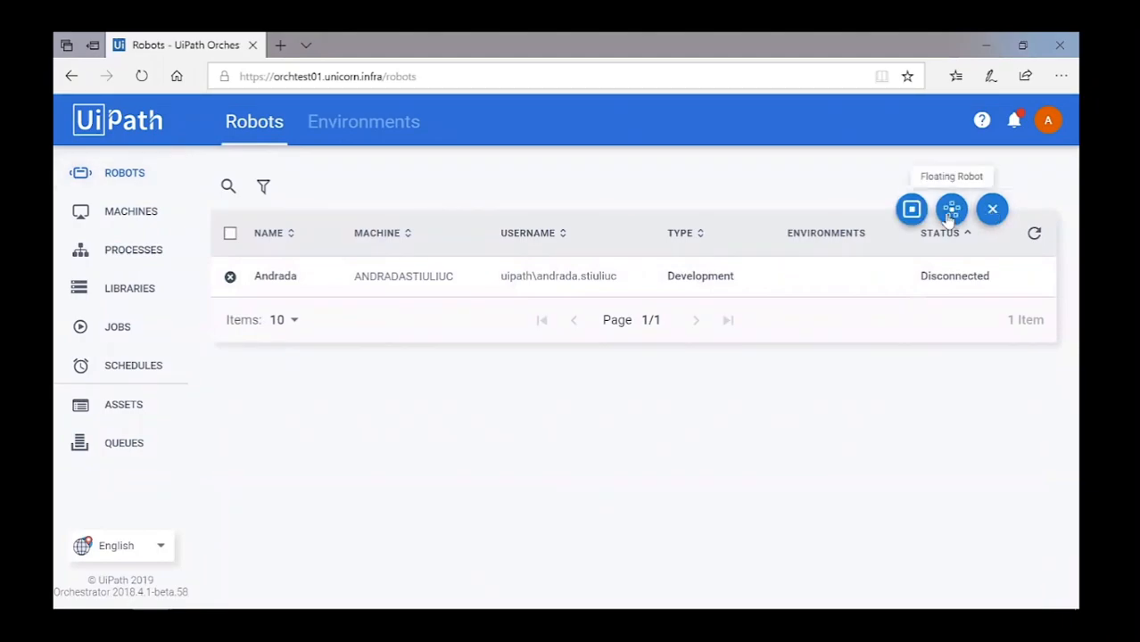
left_click(908, 213)
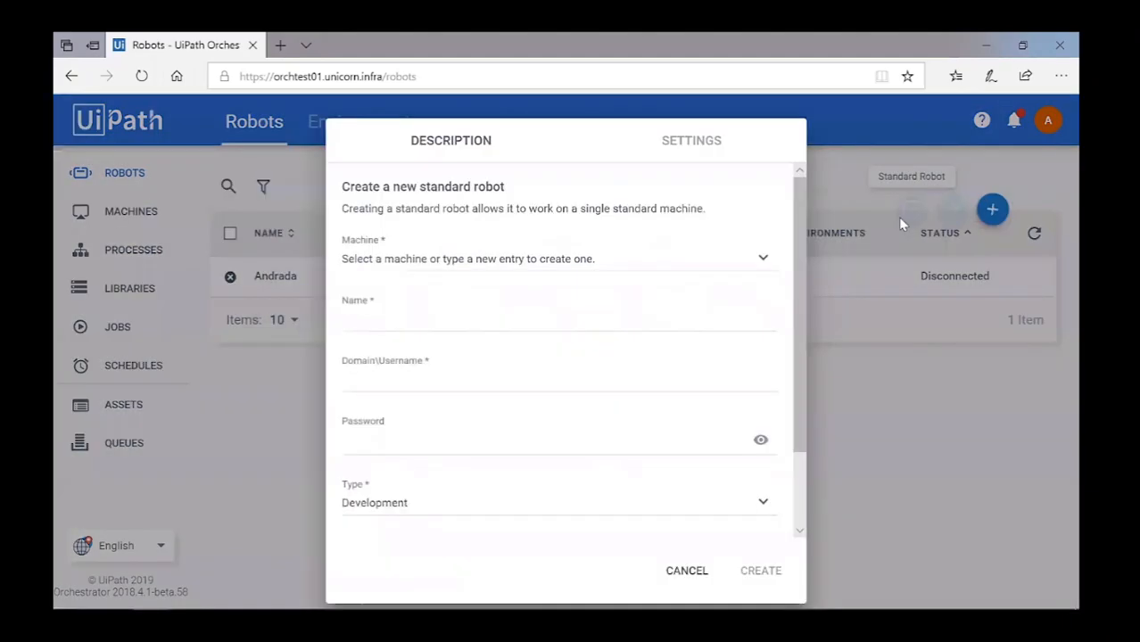
left_click(412, 258)
type("standrada")
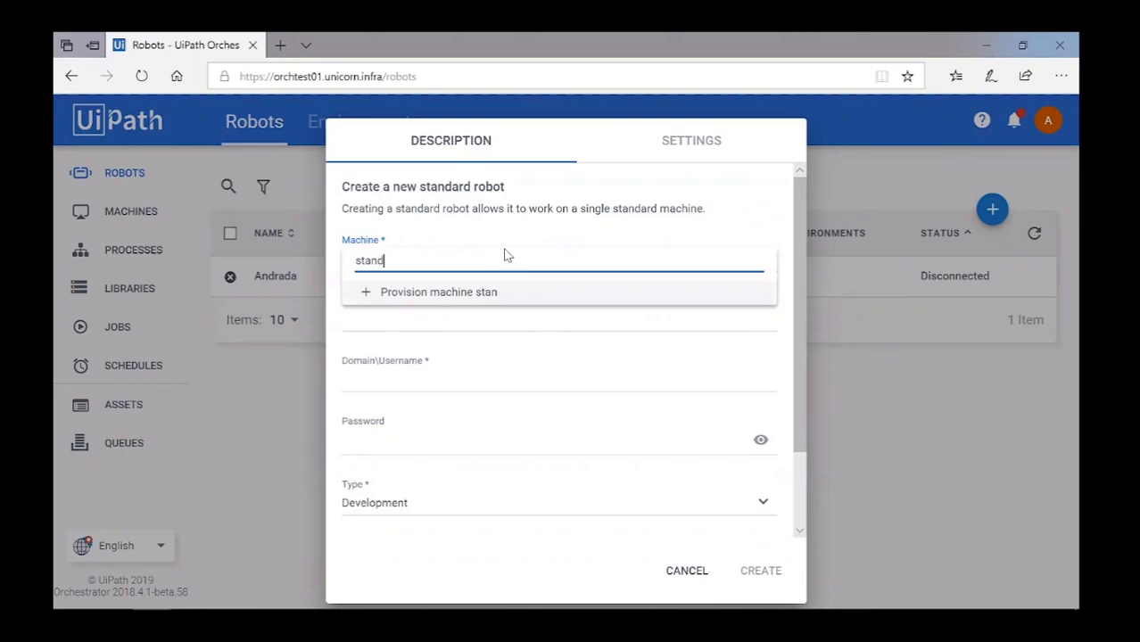
left_click(407, 295)
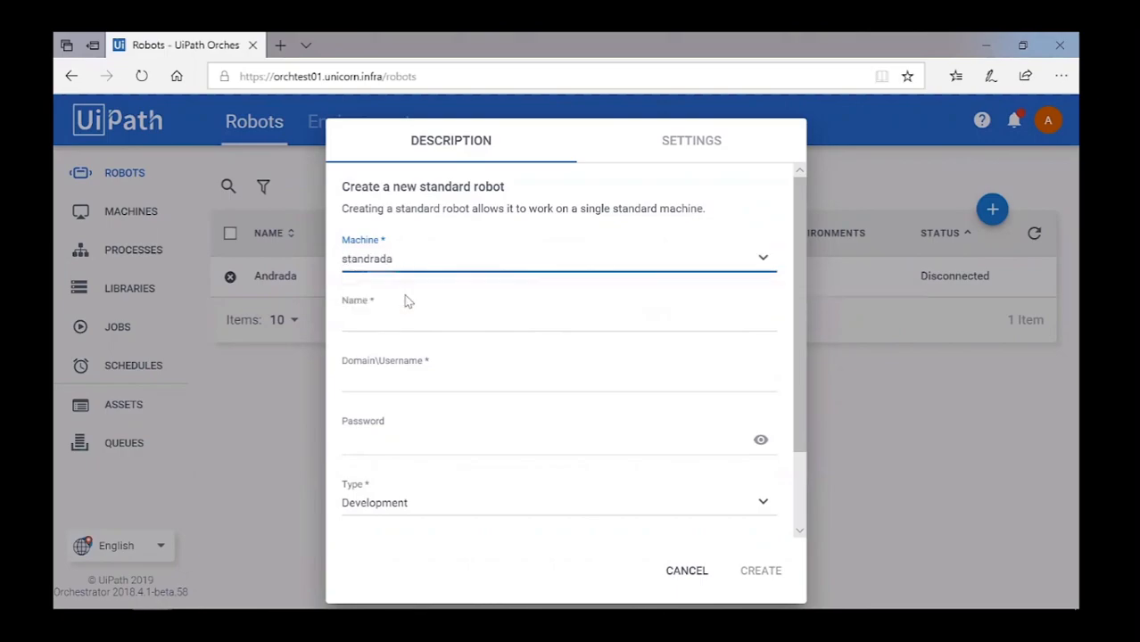
left_click(388, 320)
type("Robot1")
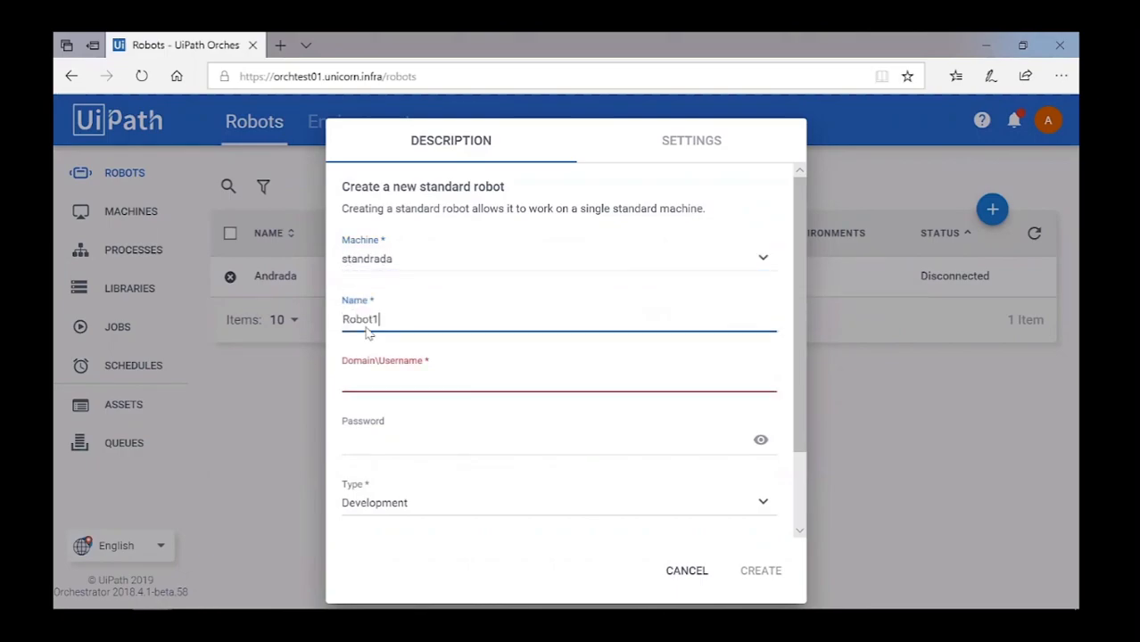
left_click(367, 382)
left_click(407, 454)
key("ctrl+v")
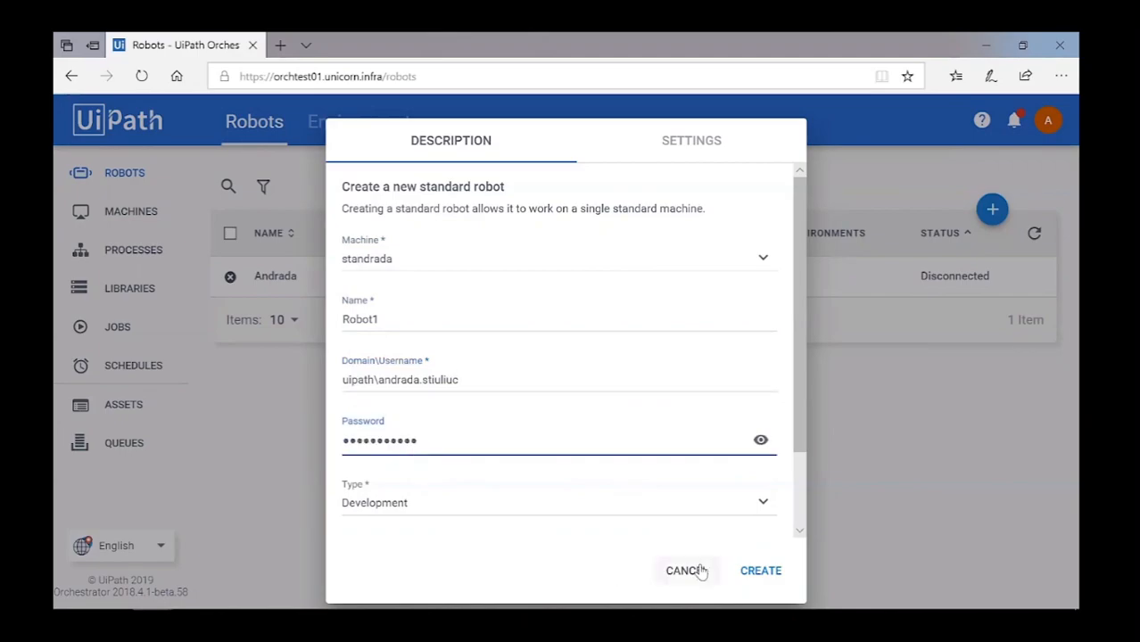
left_click(758, 570)
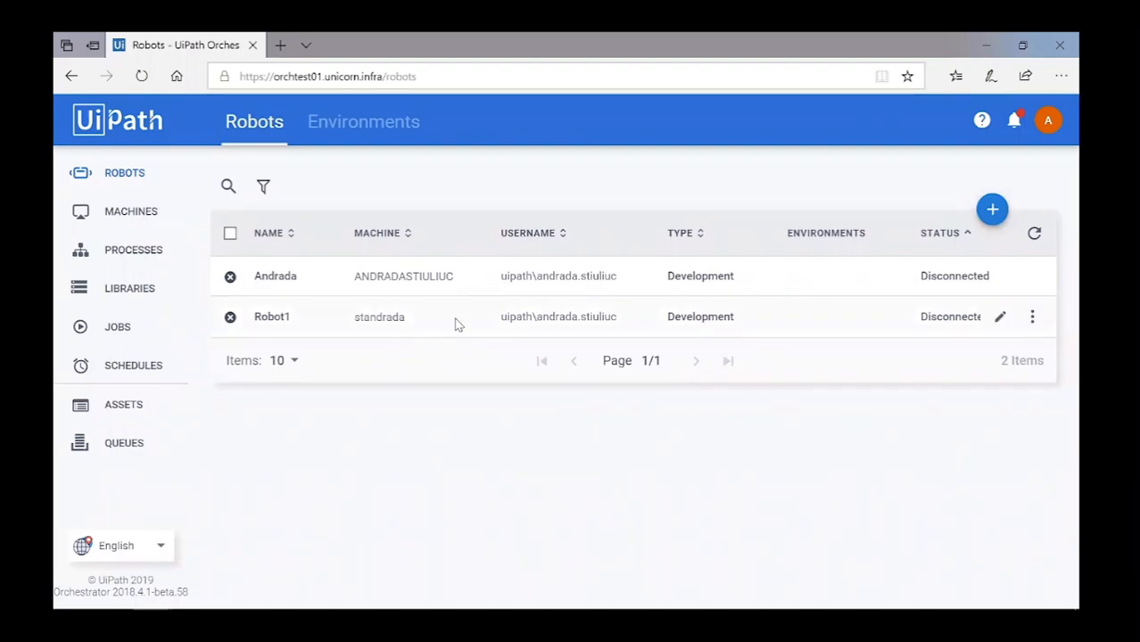
left_click(1048, 120)
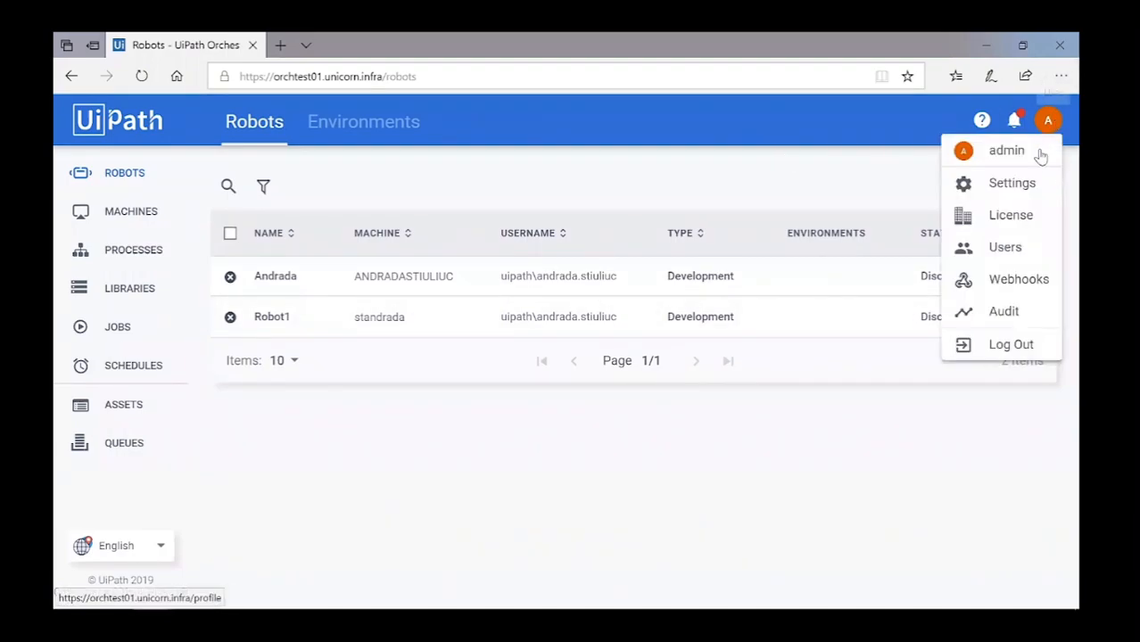
Open the License page from the account menu.
left_click(1034, 217)
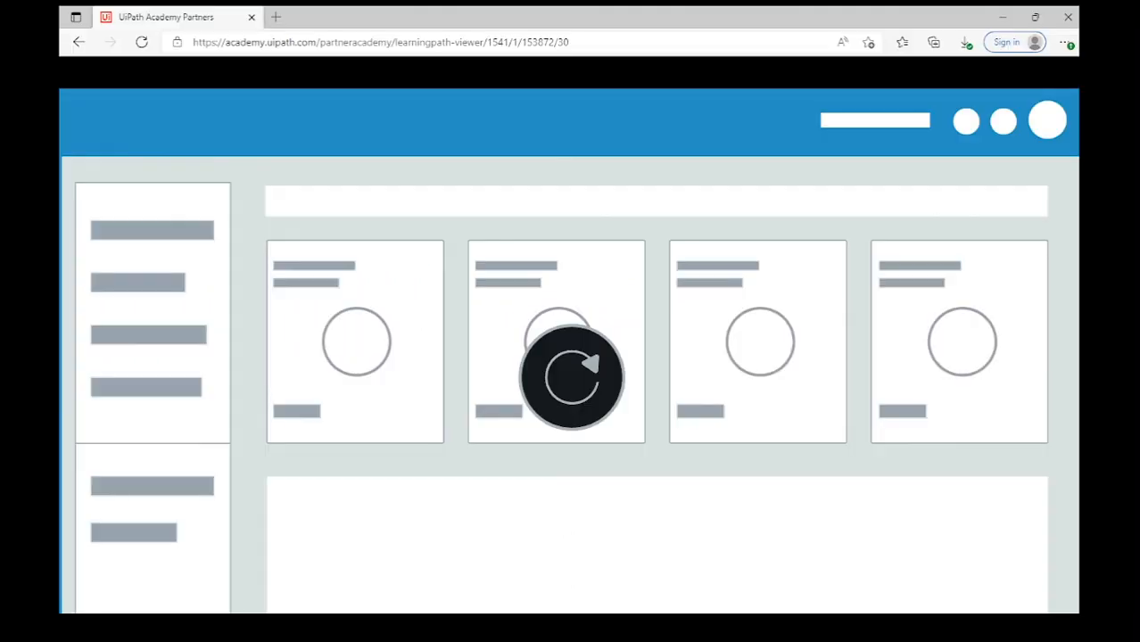
Exit fullscreen, scroll to 02. Concurrent User, and play it fullscreen.
left_click(1060, 633)
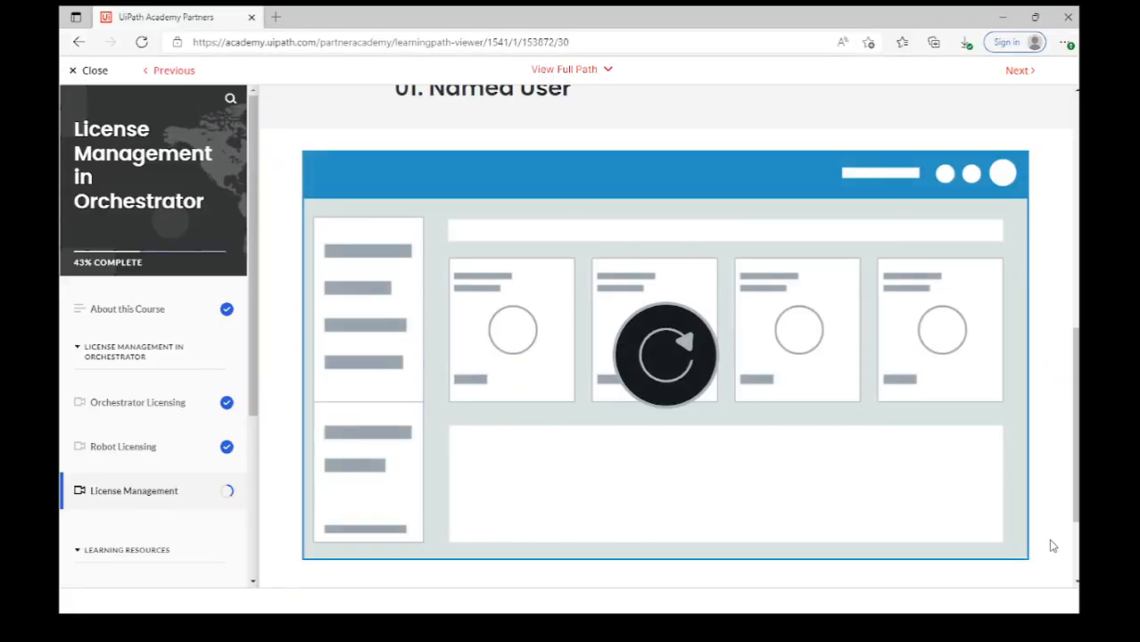
scroll(1056, 551, "down", 4)
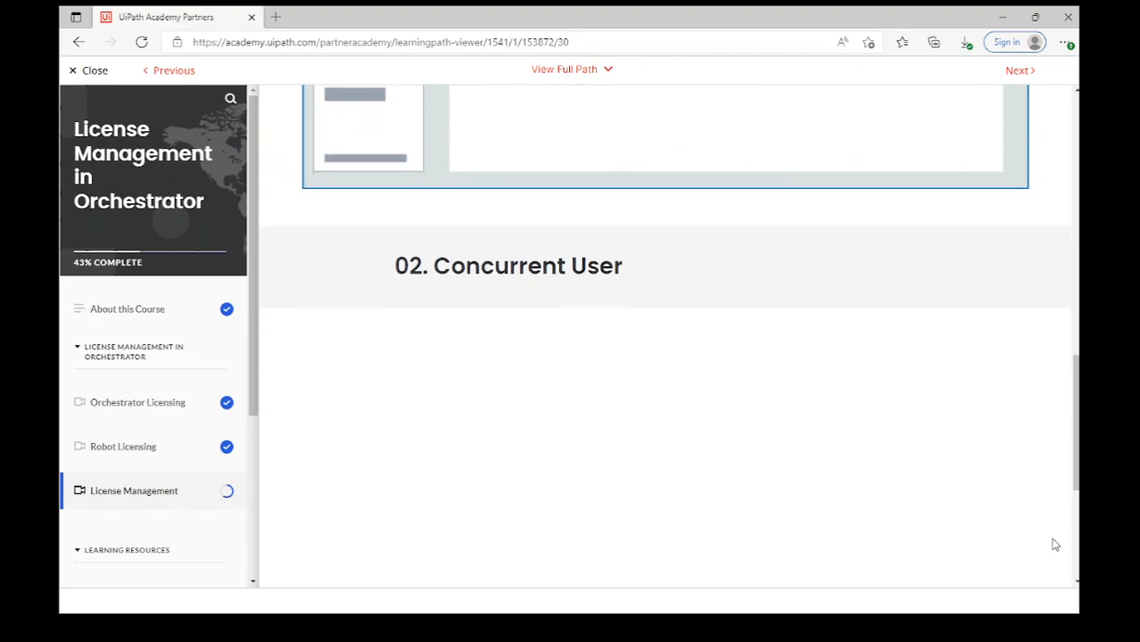
scroll(1044, 539, "down", 3)
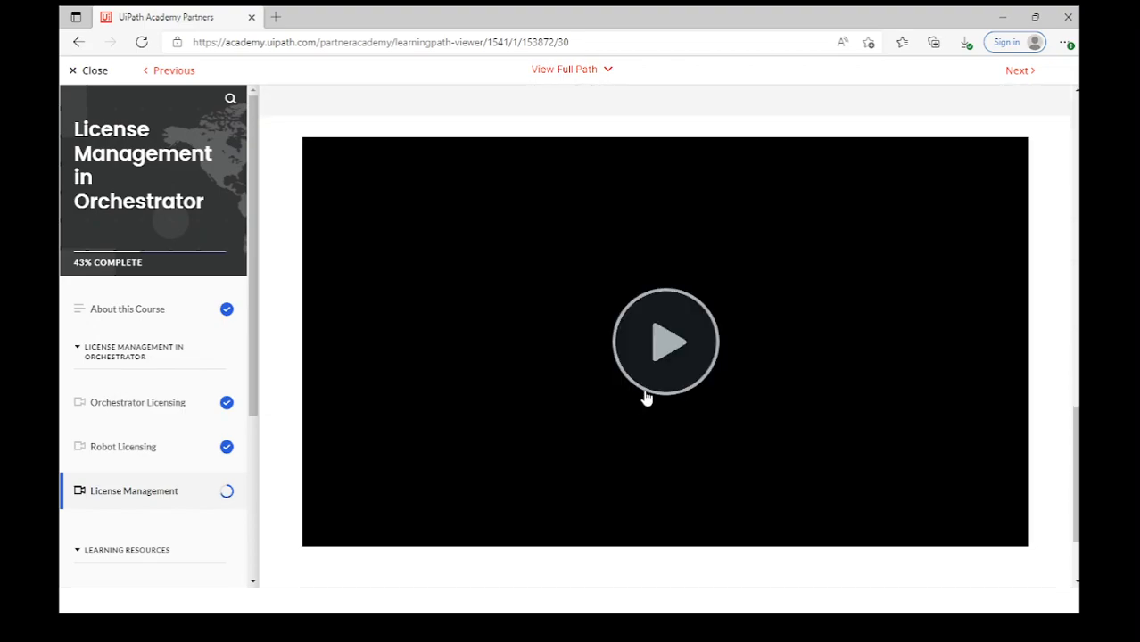
left_click(647, 395)
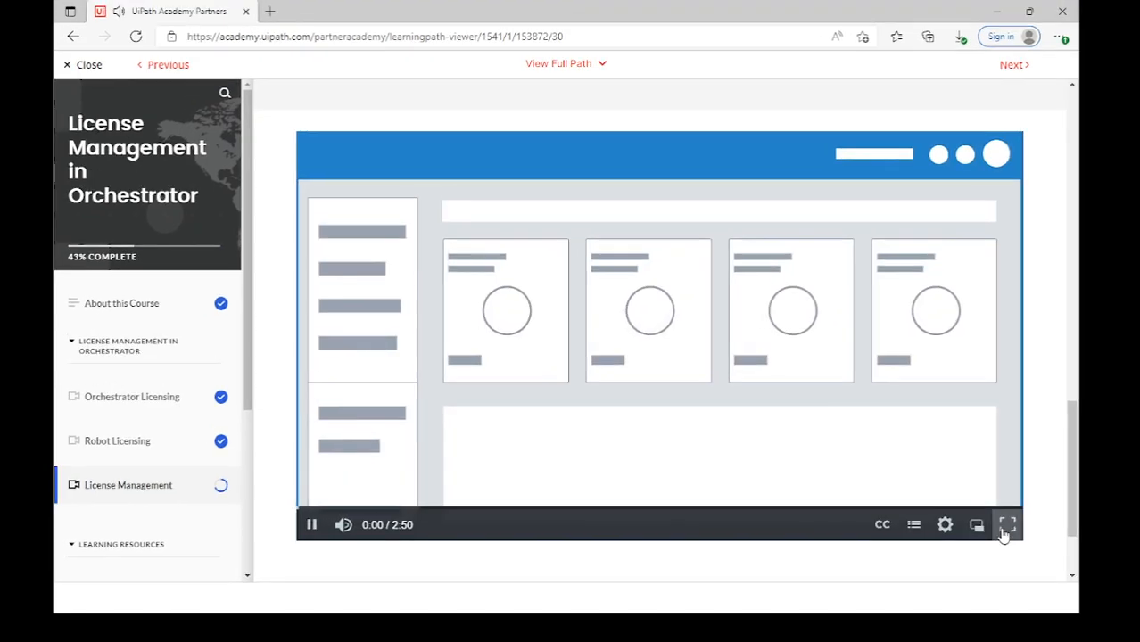
left_click(1006, 526)
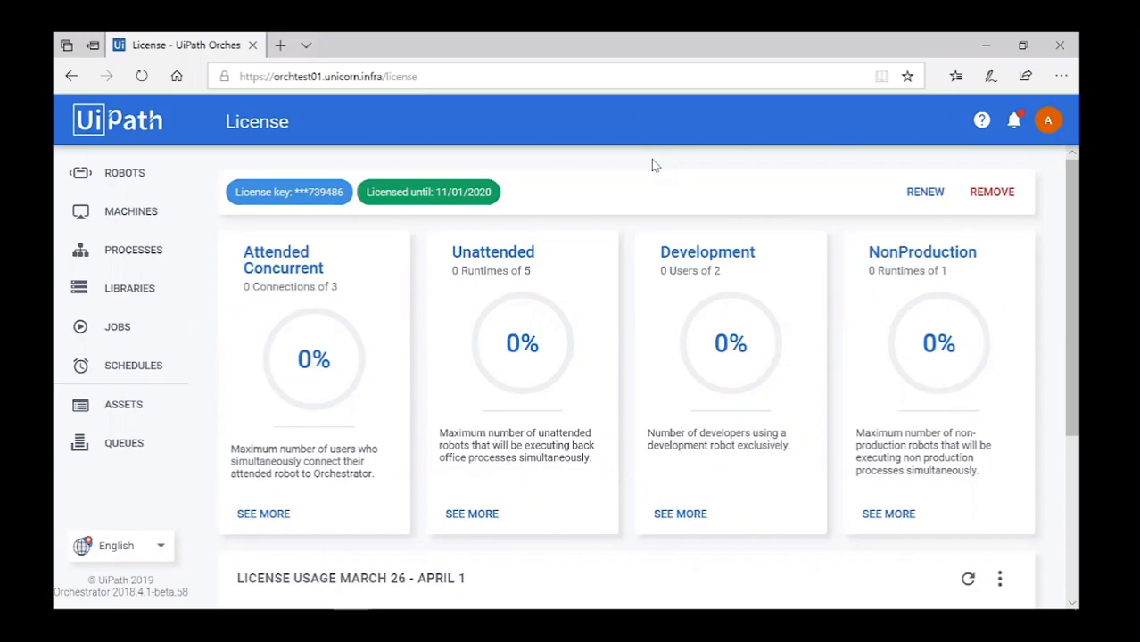
Create Attended standard robot Robot1 on a new machine standrada, with domain username and password.
left_click(121, 169)
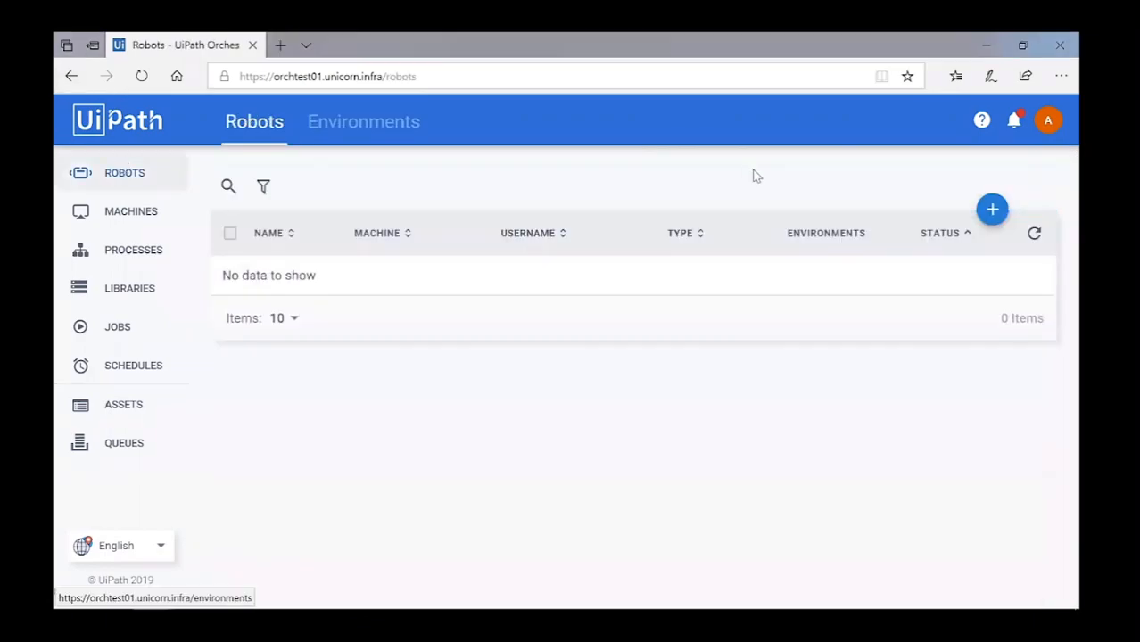
mouse_move(990, 207)
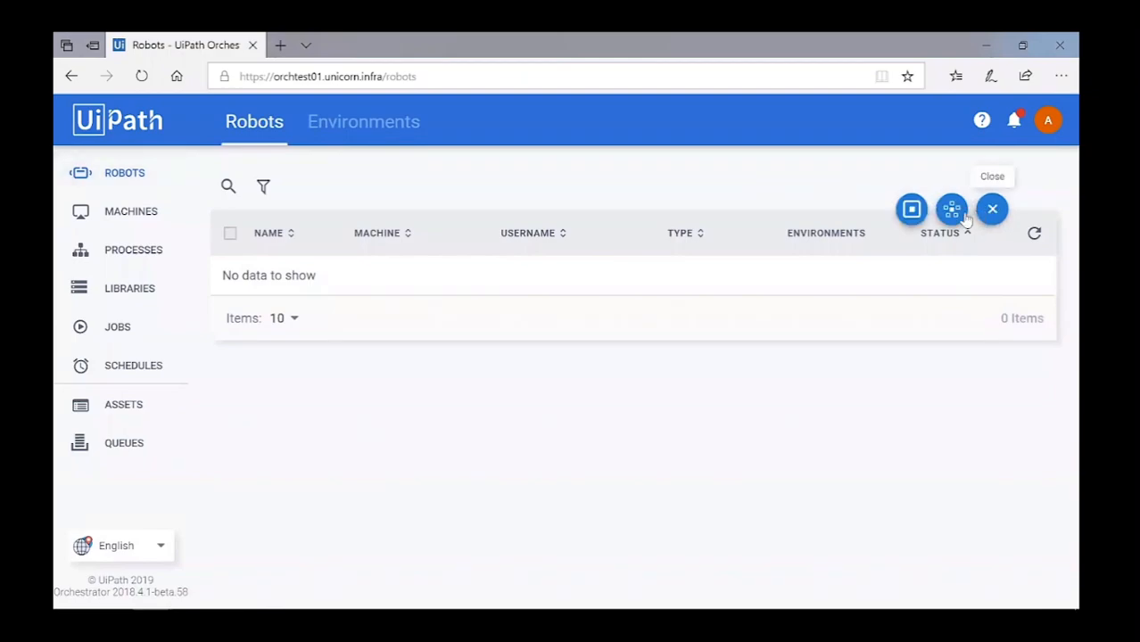
left_click(911, 209)
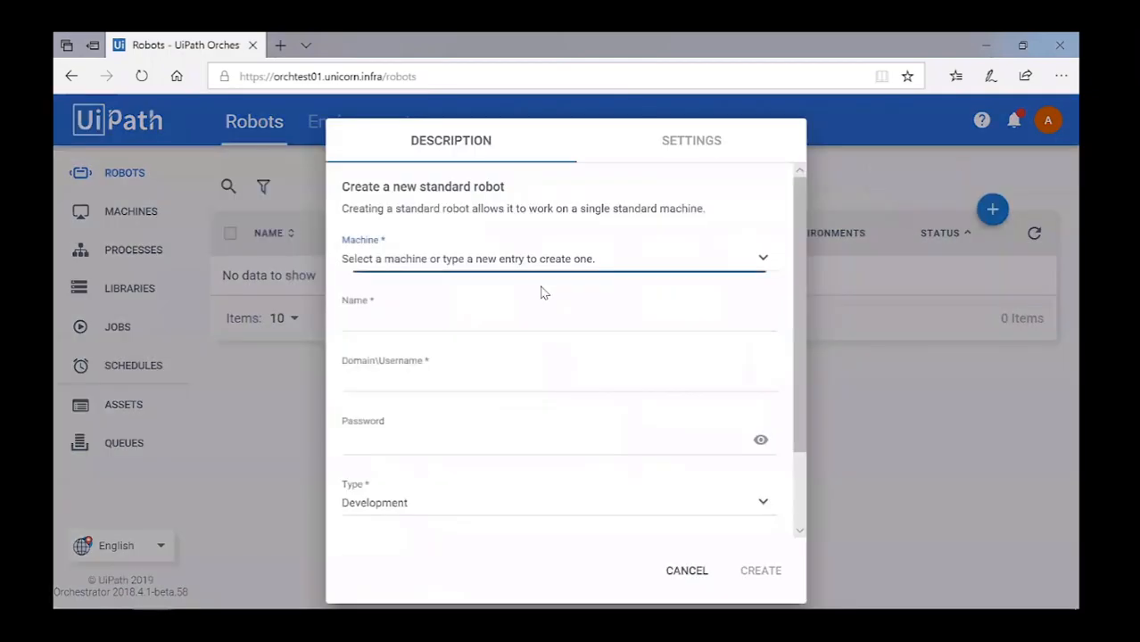
left_click(452, 259)
type("standrada")
left_click(453, 289)
left_click(373, 315)
type("Robot1")
left_click(380, 384)
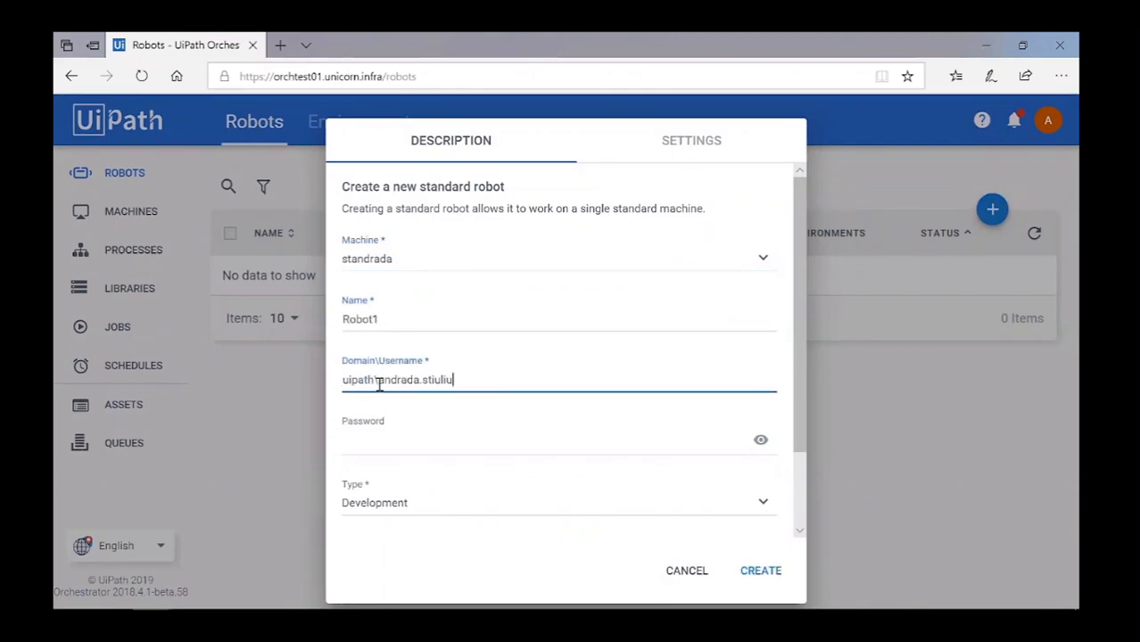
left_click(381, 439)
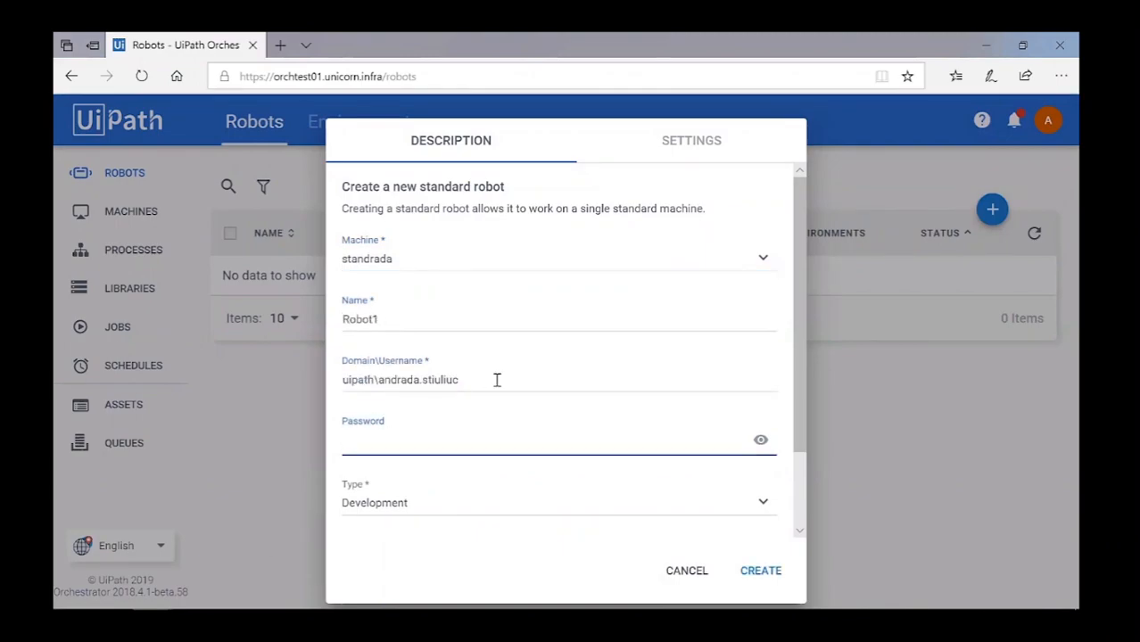
key("ctrl+v")
left_click(386, 501)
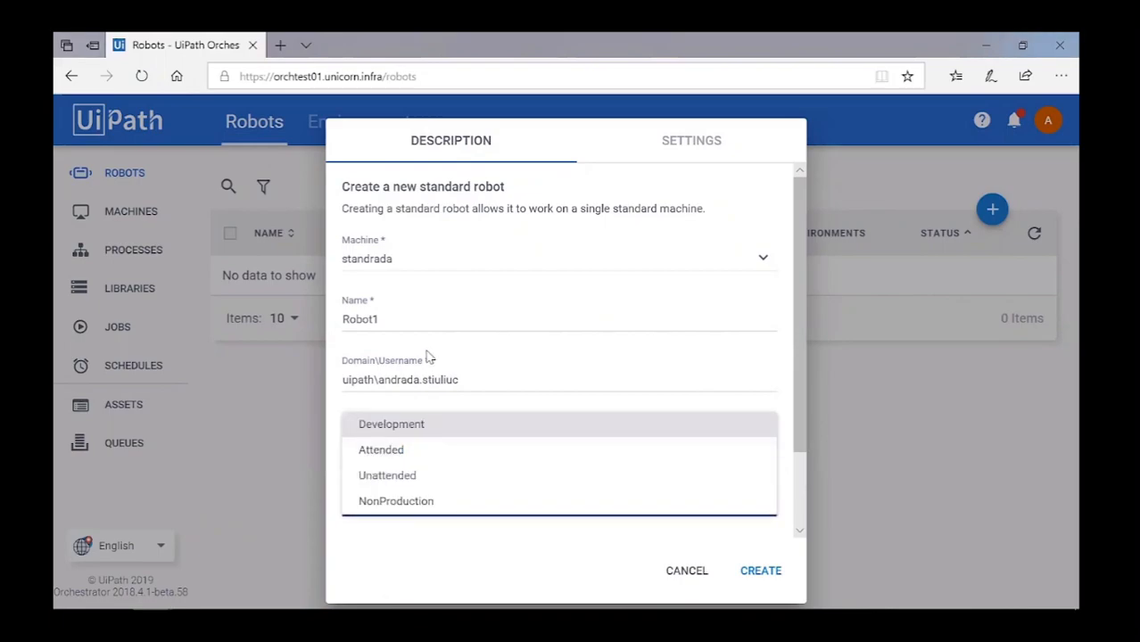
left_click(426, 455)
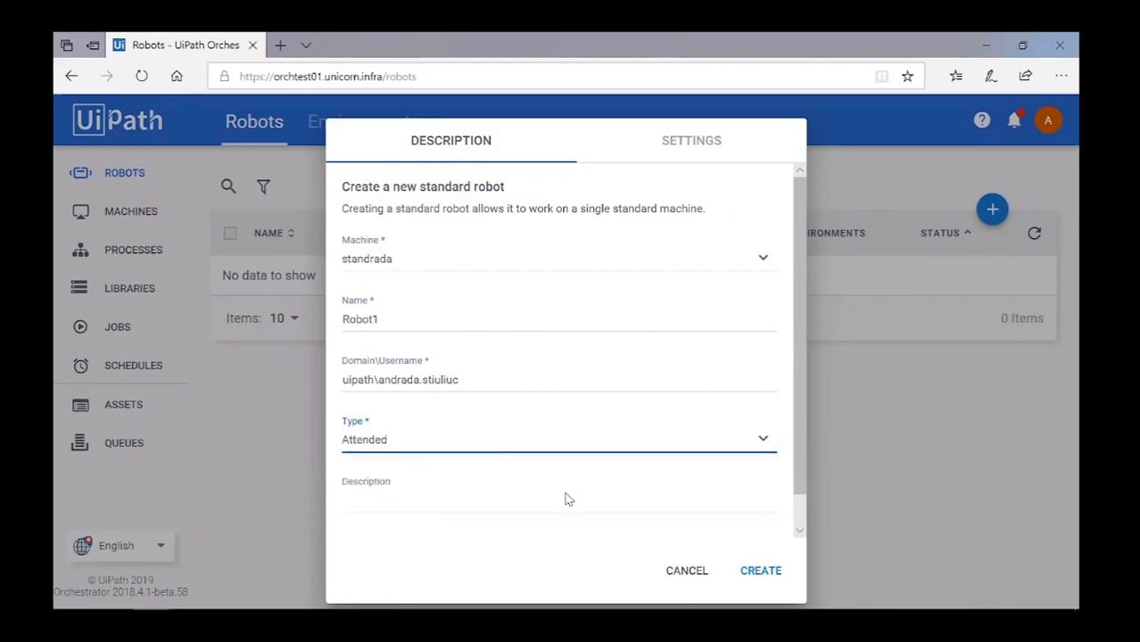
left_click(759, 571)
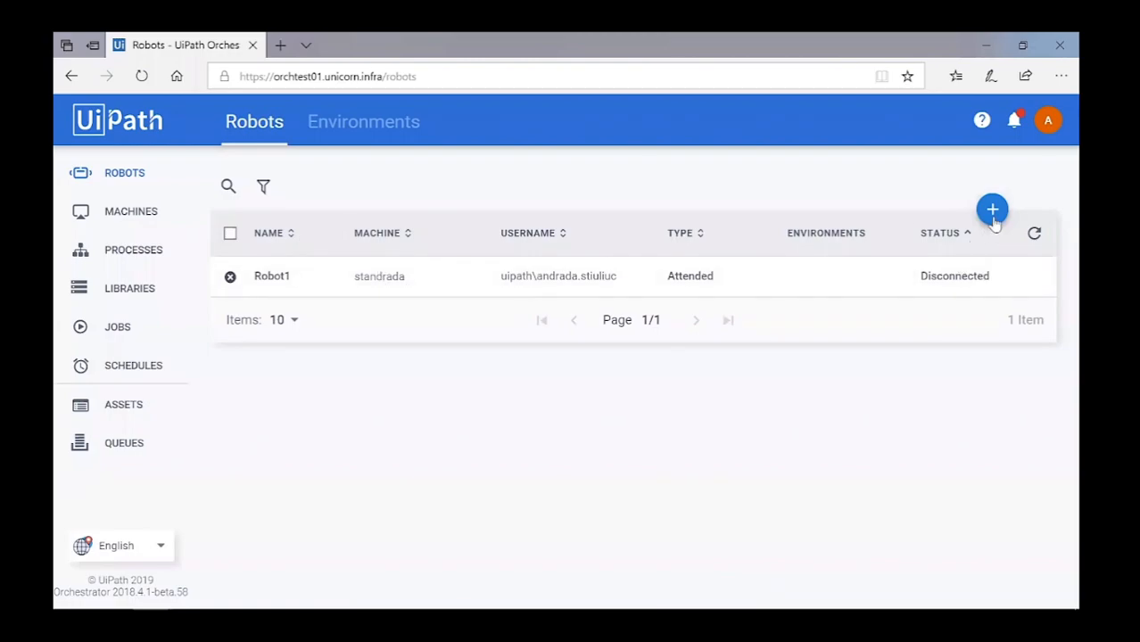
Create Attended standard robot Robot2 on another new machine, using pasted machine name and credentials.
mouse_move(992, 223)
left_click(951, 209)
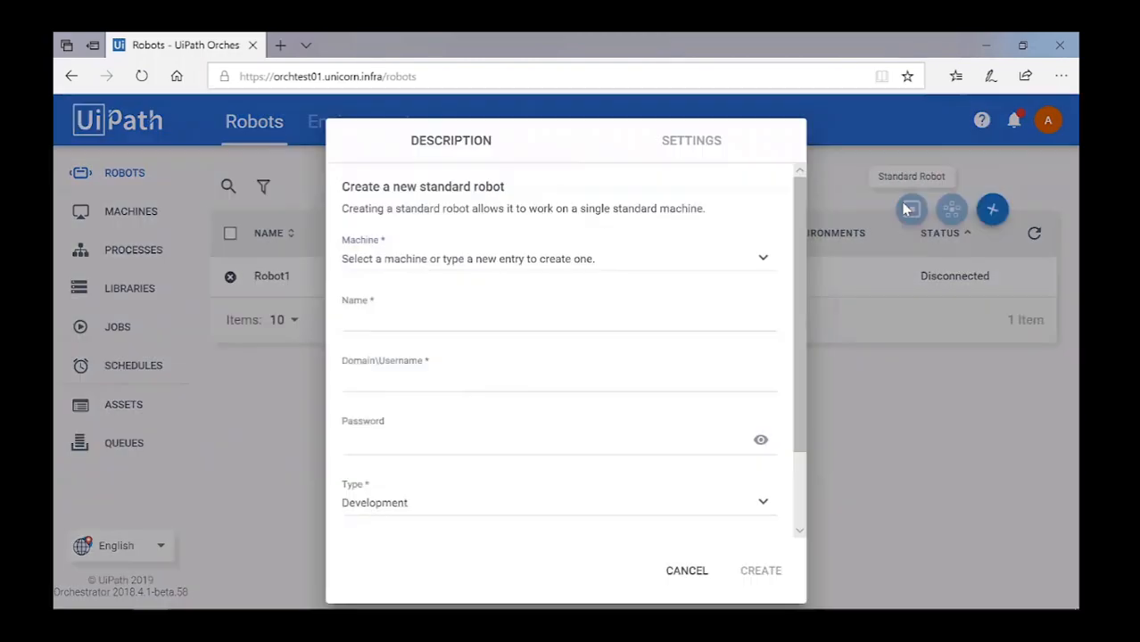
left_click(397, 263)
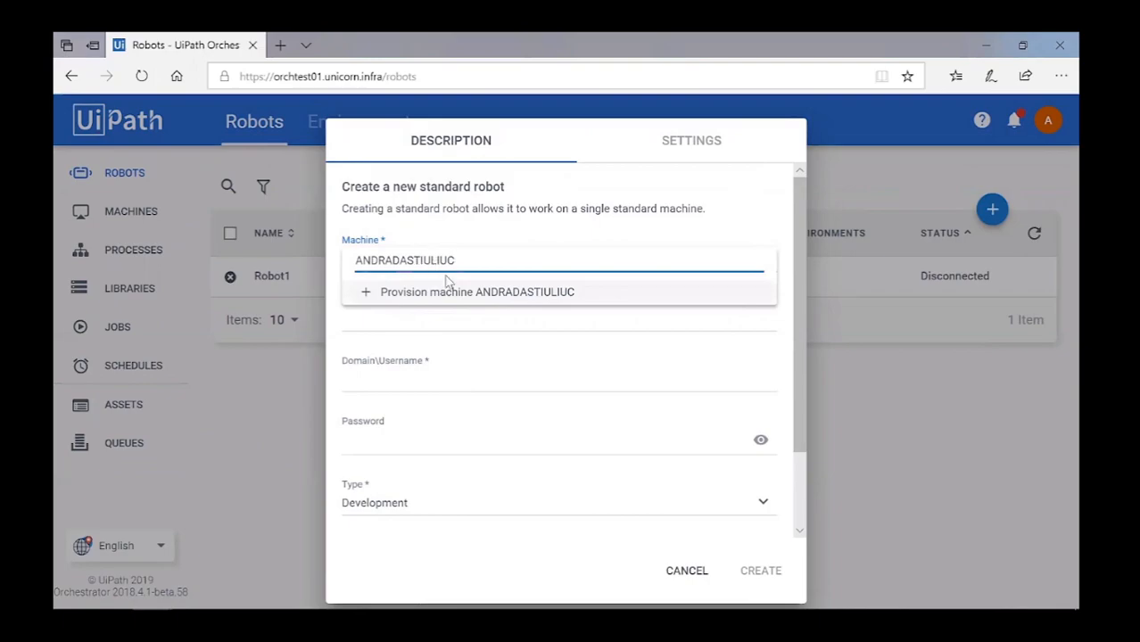
left_click(455, 293)
left_click(383, 317)
type("Robot2")
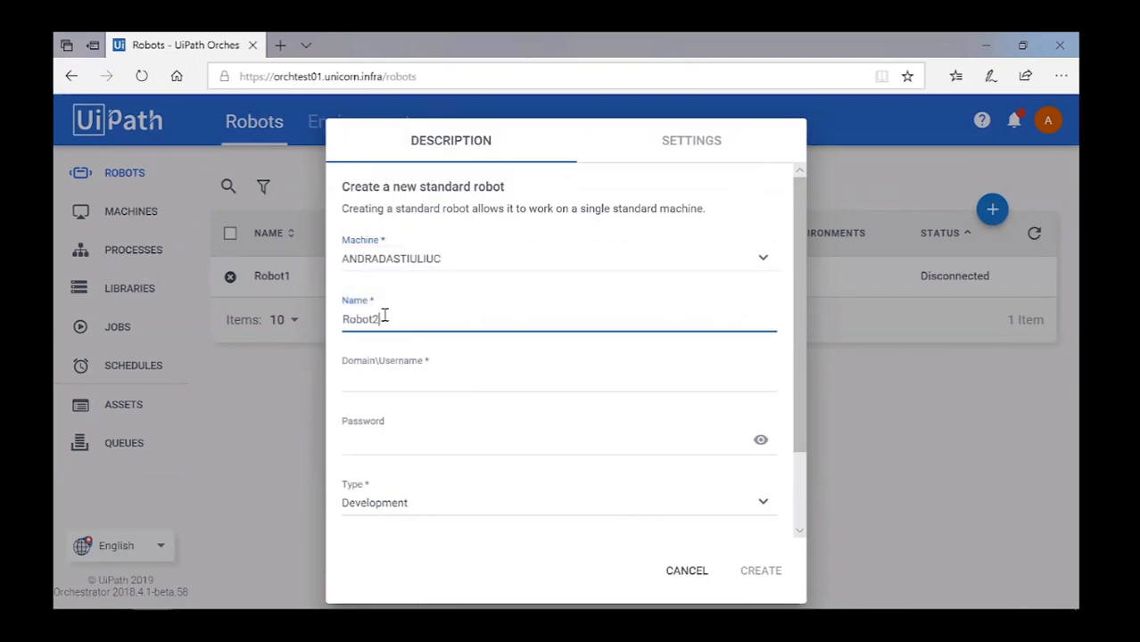
left_click(362, 376)
key("ctrl+v")
left_click(418, 439)
key("ctrl+v")
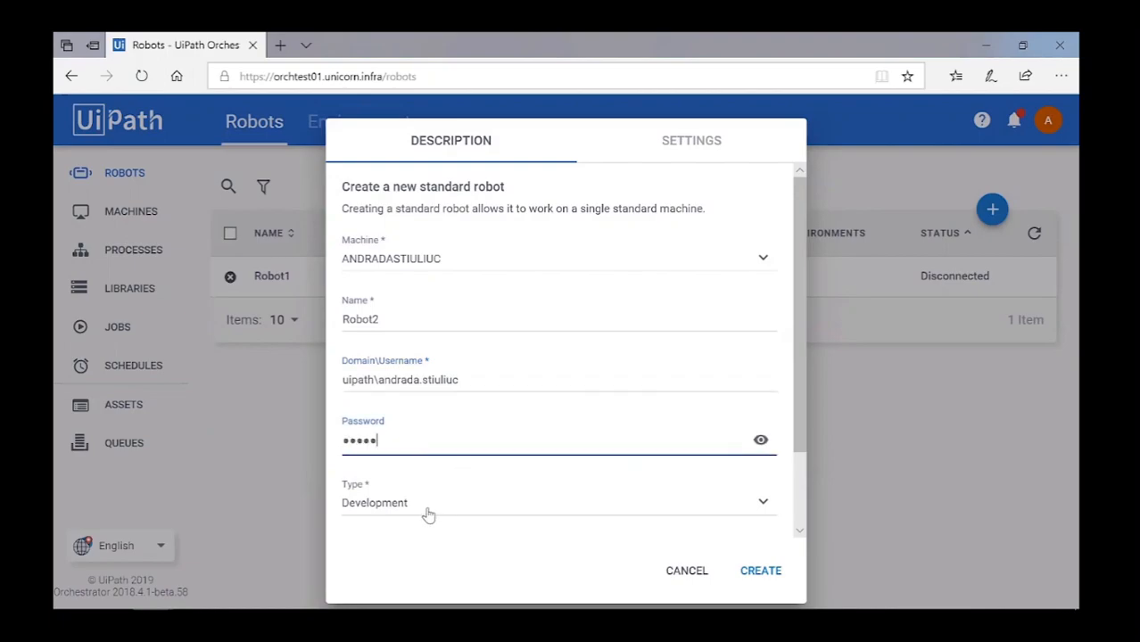
left_click(425, 510)
left_click(410, 450)
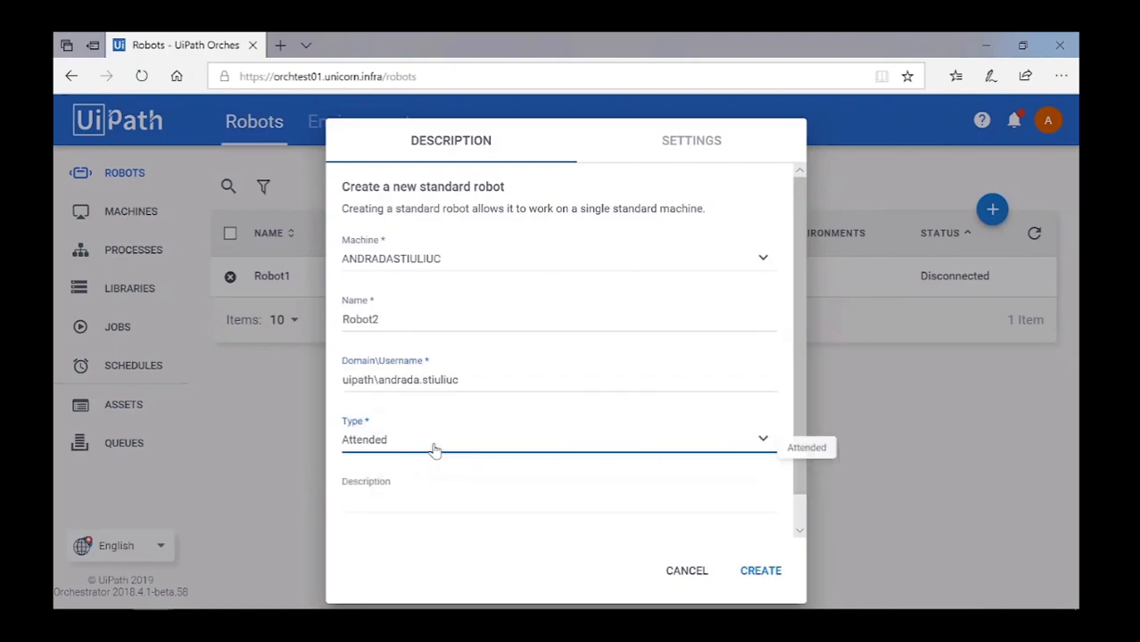
left_click(763, 569)
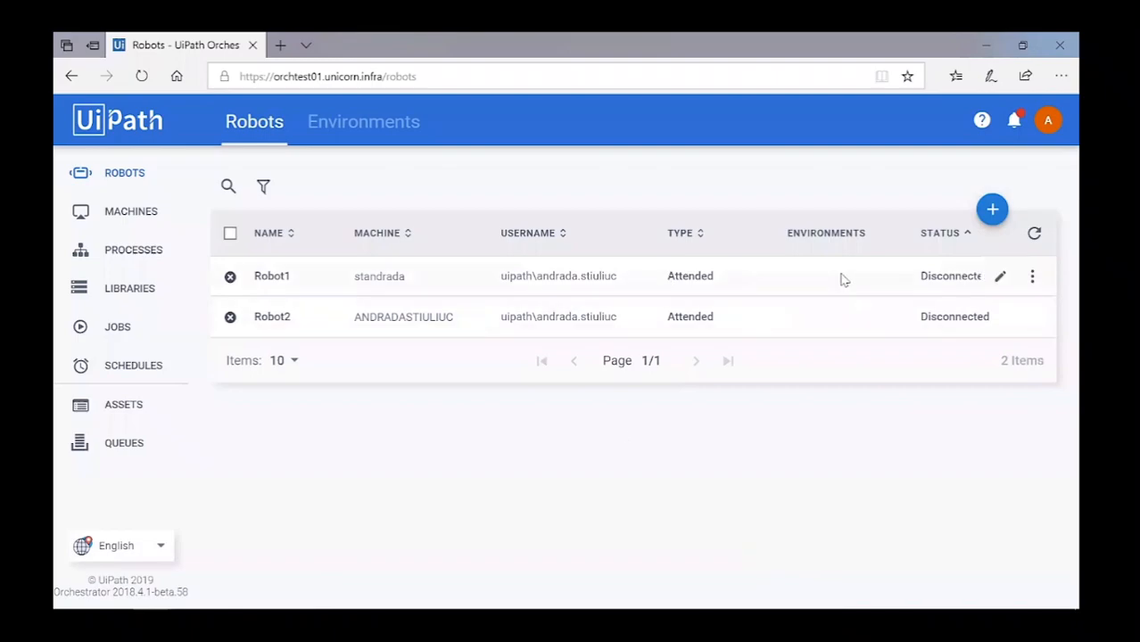
mouse_move(992, 215)
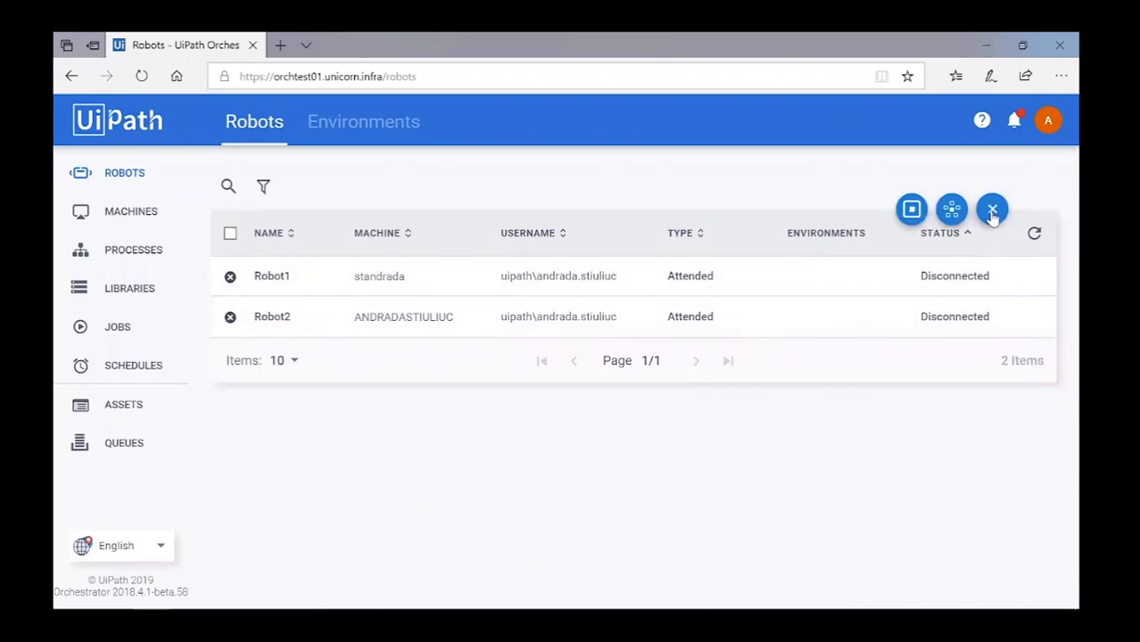
left_click(911, 209)
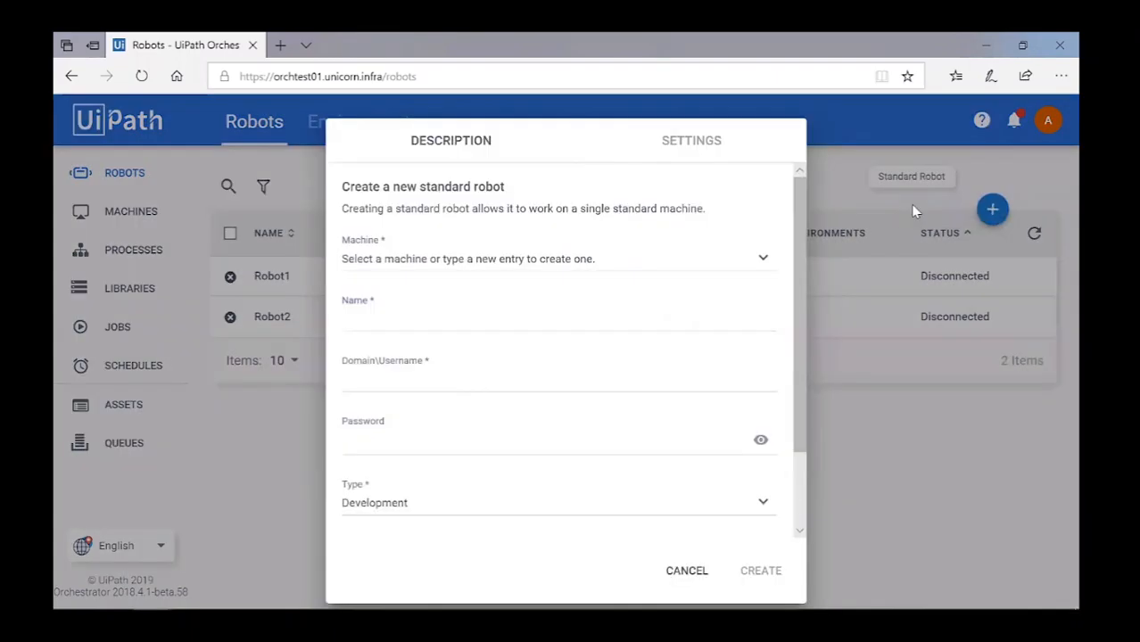
Add Robot3 as an Attended robot on its machine, entering its domain username and password.
left_click(386, 258)
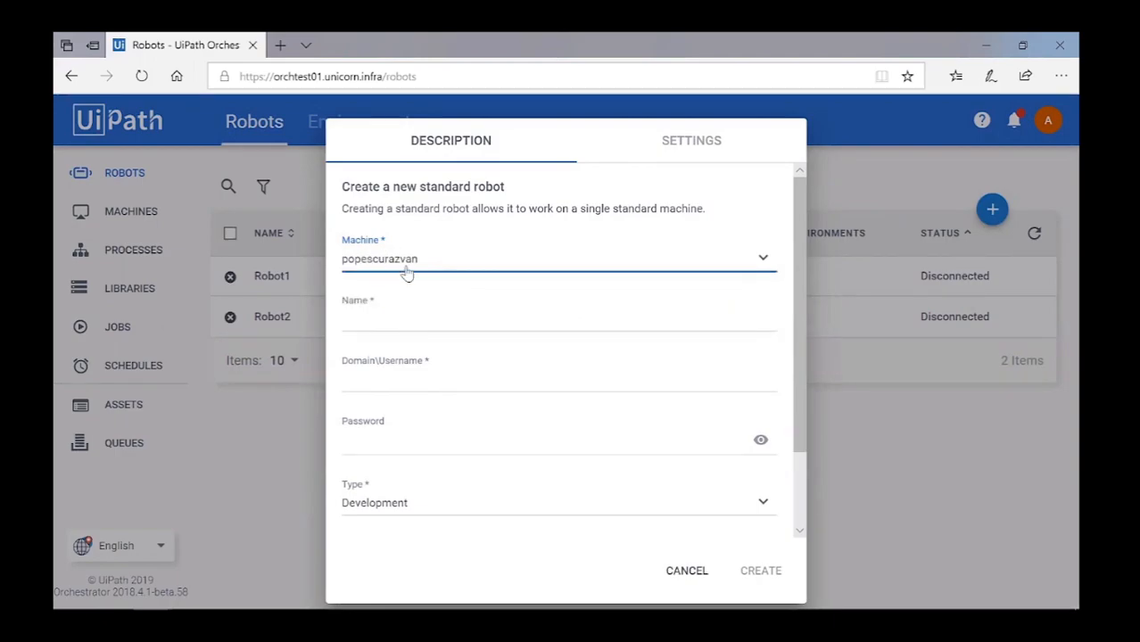
left_click(379, 330)
type("Robot3")
key("Tab")
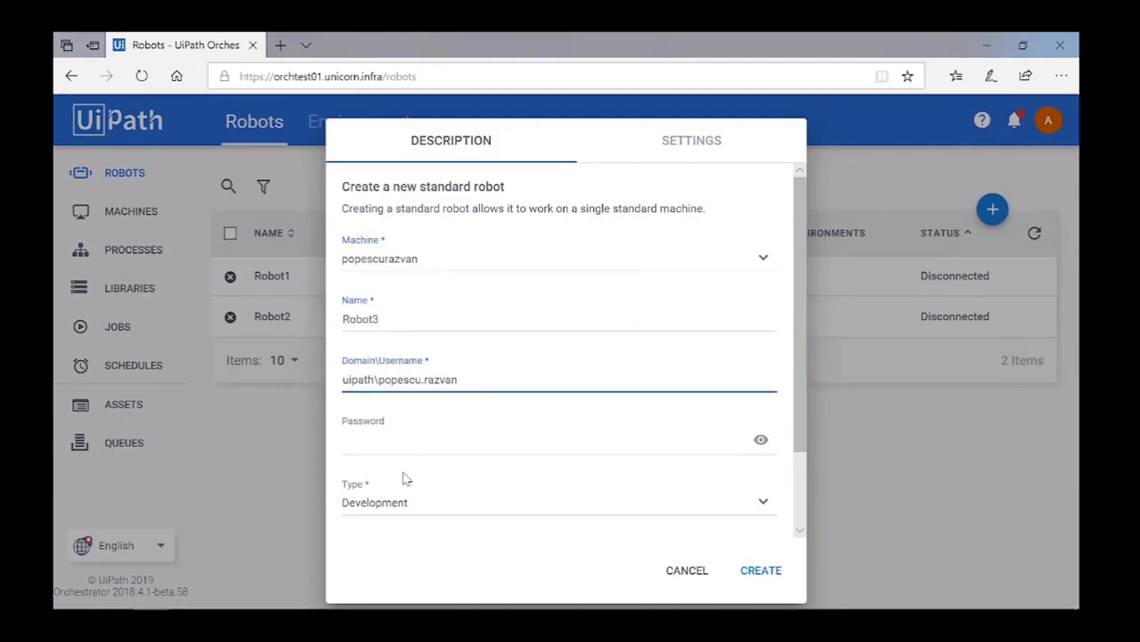
left_click(389, 445)
type("*******")
left_click(372, 505)
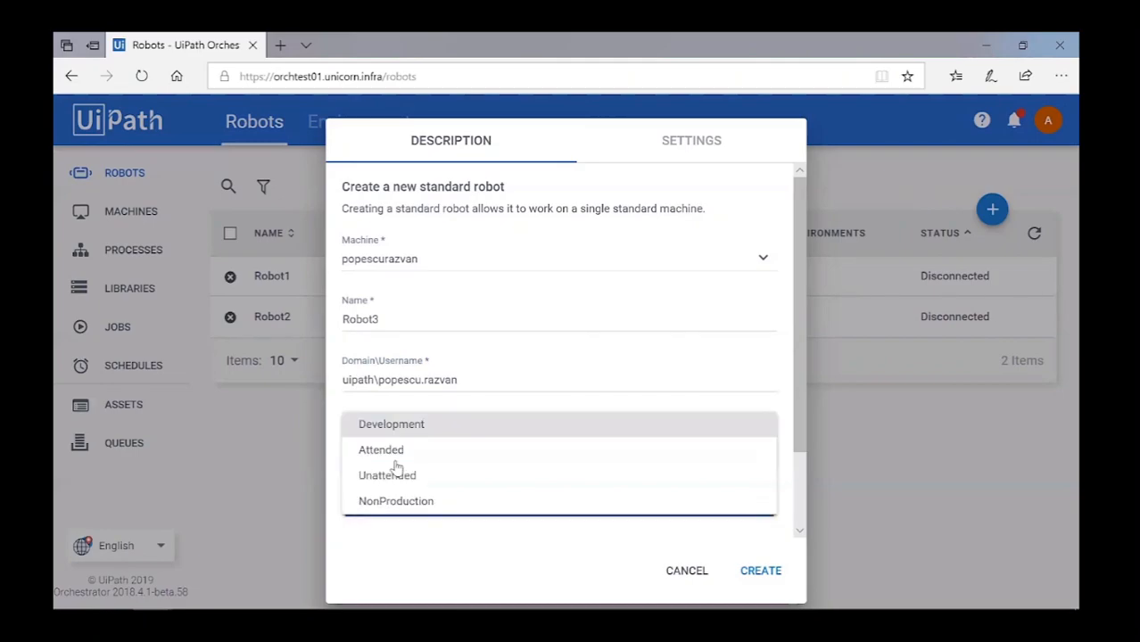
left_click(397, 451)
left_click(761, 572)
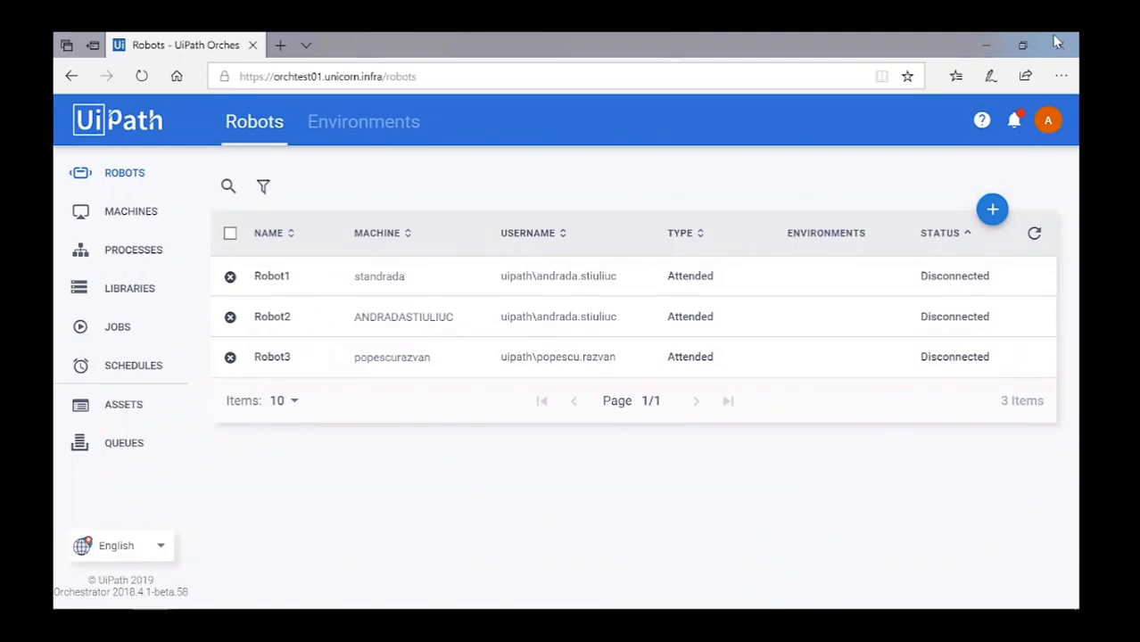
left_click(1050, 119)
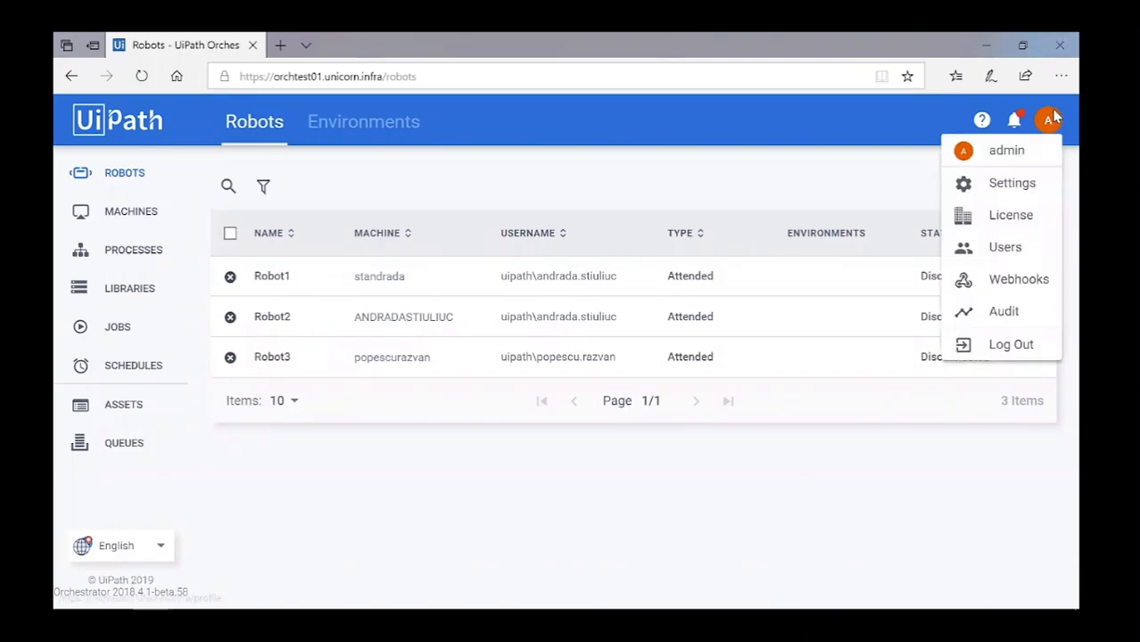
left_click(1012, 218)
left_click_drag(245, 254, 325, 265)
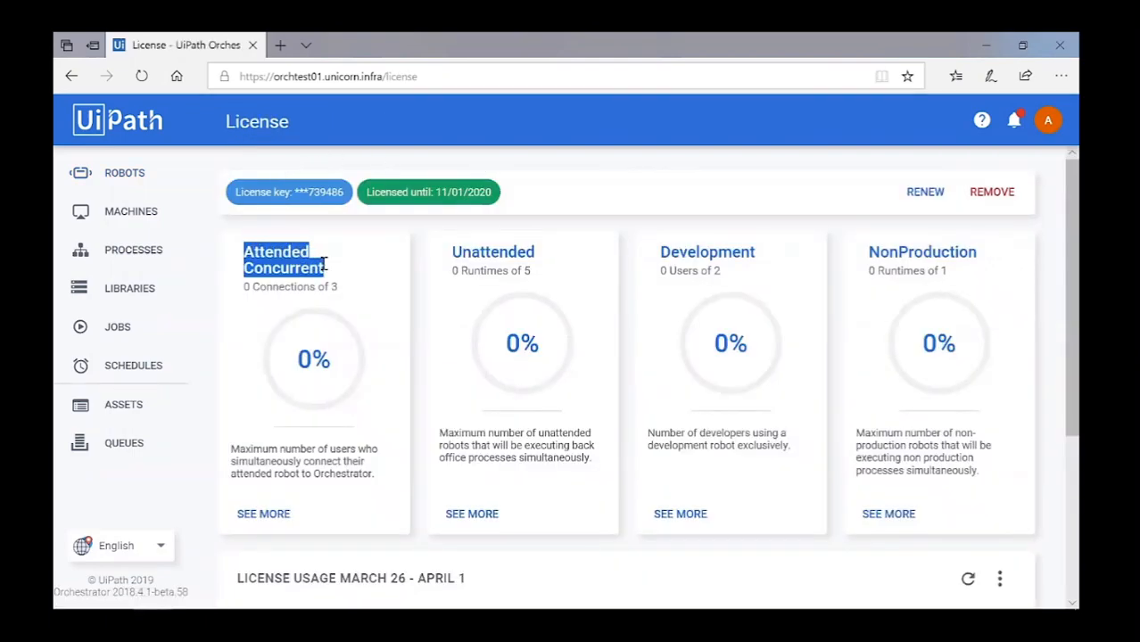
left_click(343, 277)
left_click(132, 180)
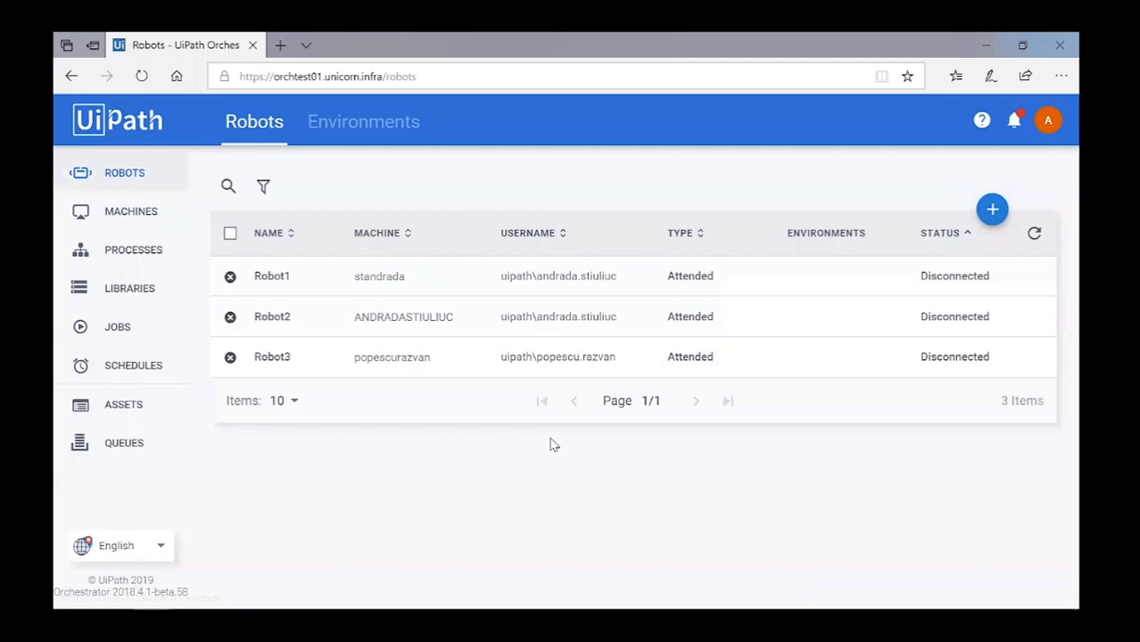
Copy the machine key of the first machine in the Machines list.
left_click(142, 210)
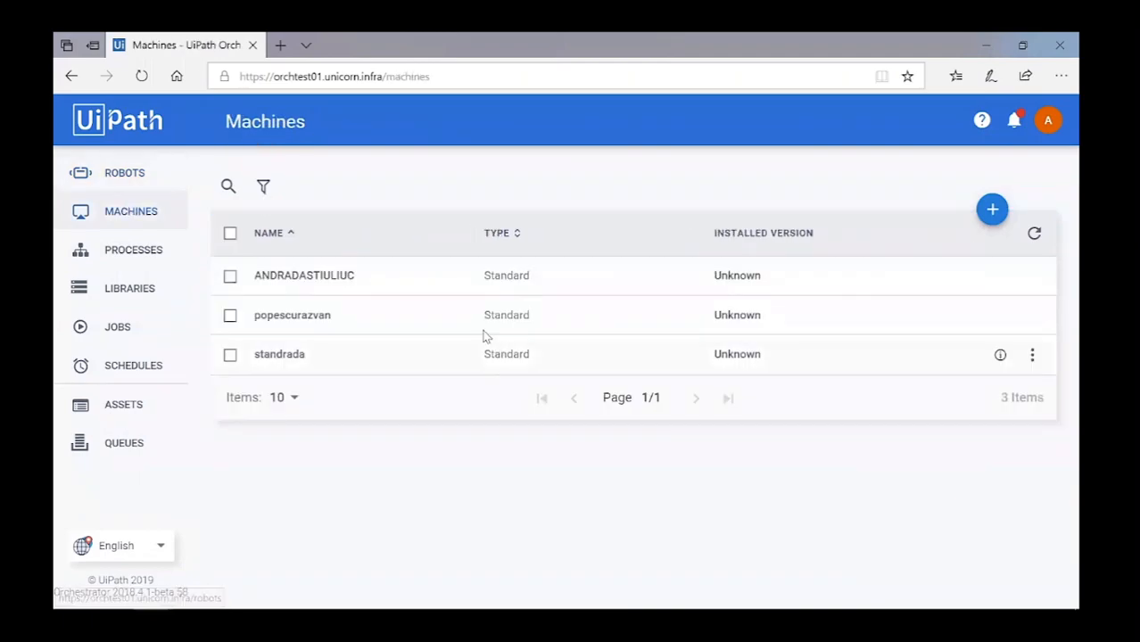
left_click(1000, 276)
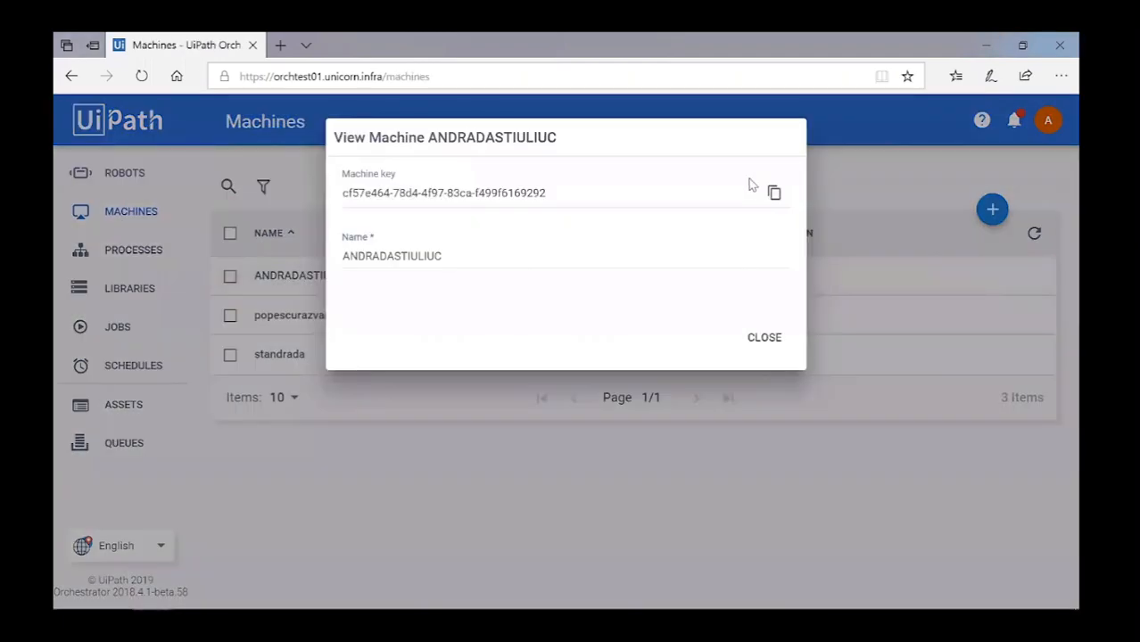
left_click(775, 192)
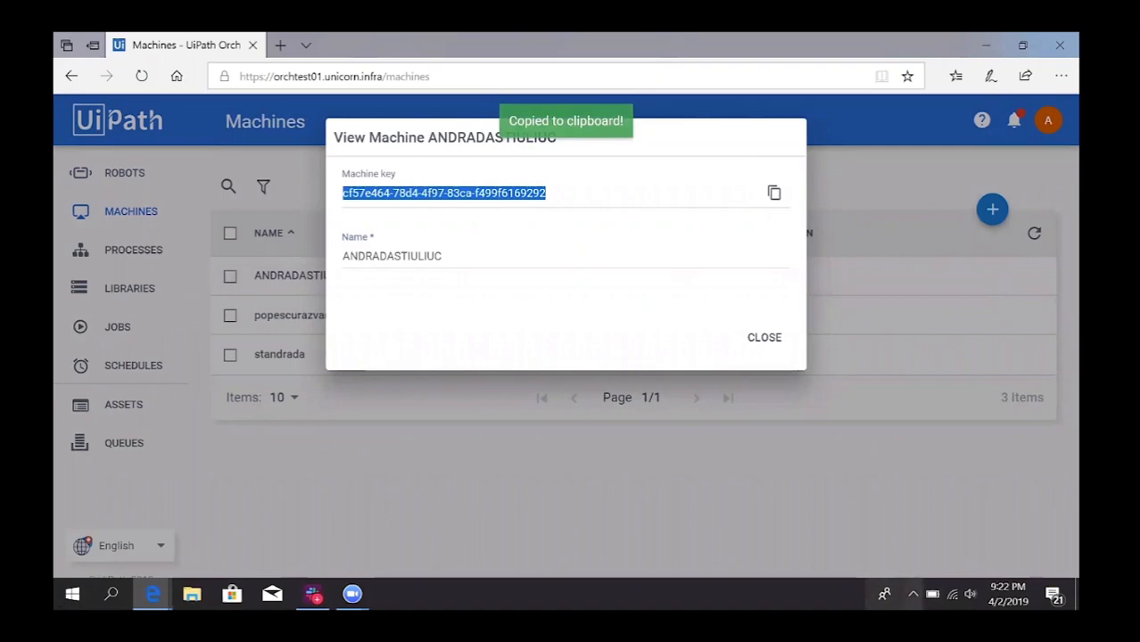
Connect UiPath Robot to Orchestrator using the pasted machine key and Orchestrator URL.
left_click(913, 593)
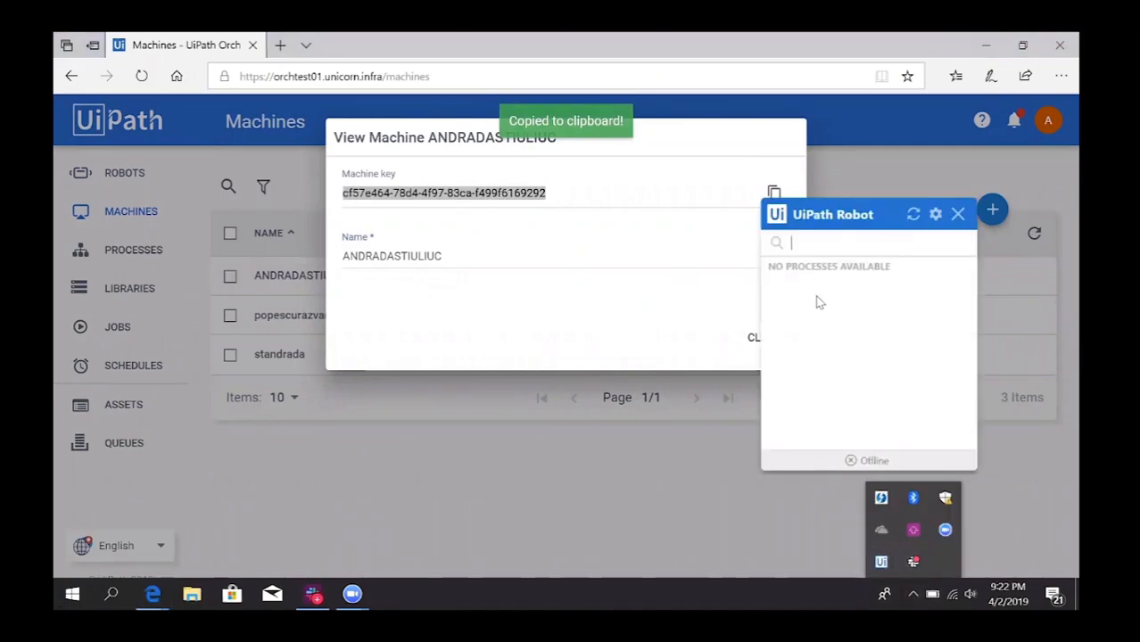
left_click(935, 214)
left_click(961, 232)
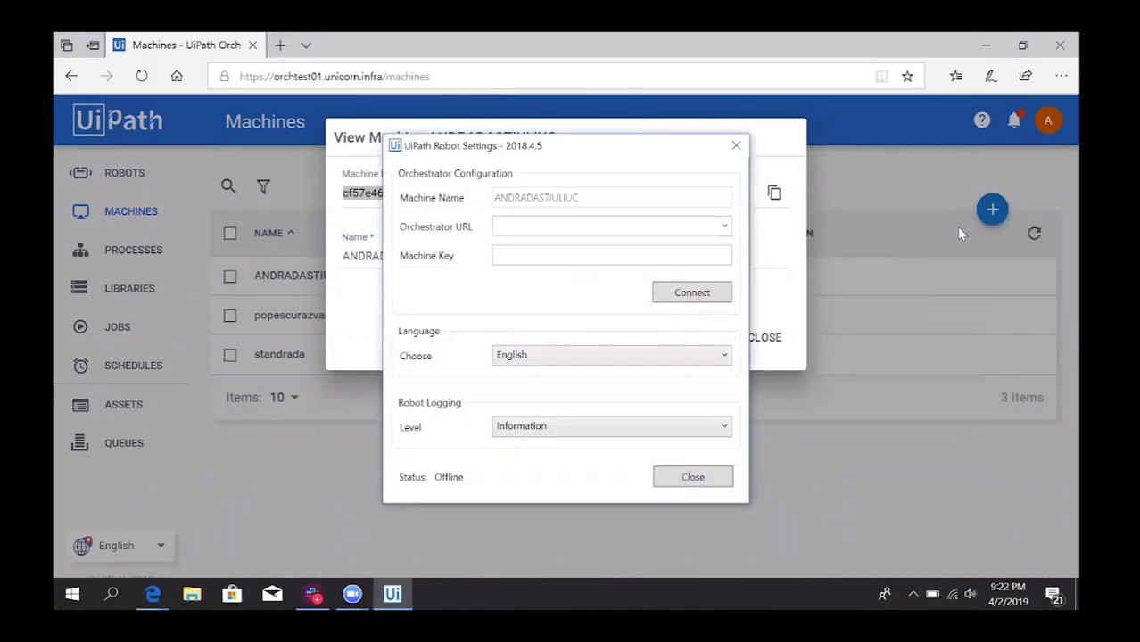
left_click(523, 254)
key("ctrl+v")
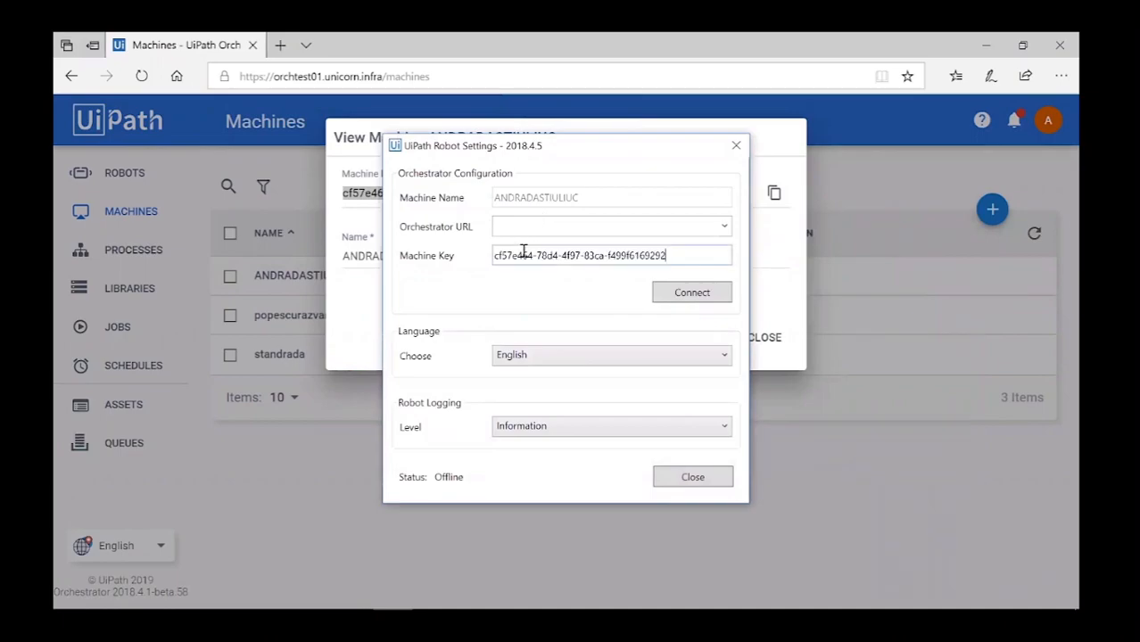
left_click_drag(378, 77, 181, 87)
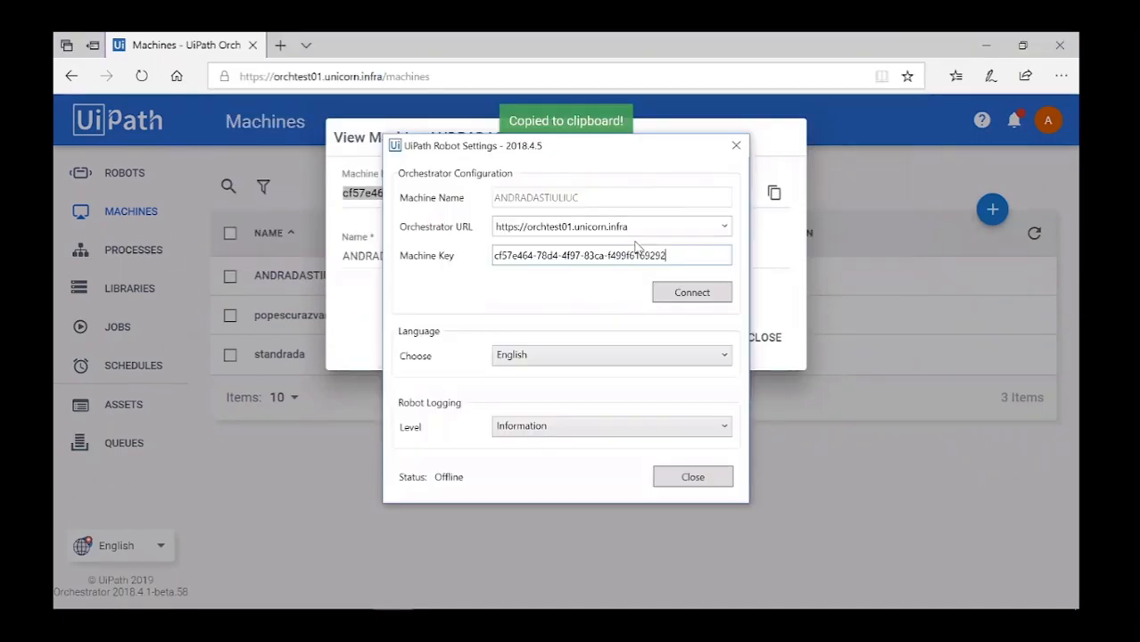
left_click(700, 295)
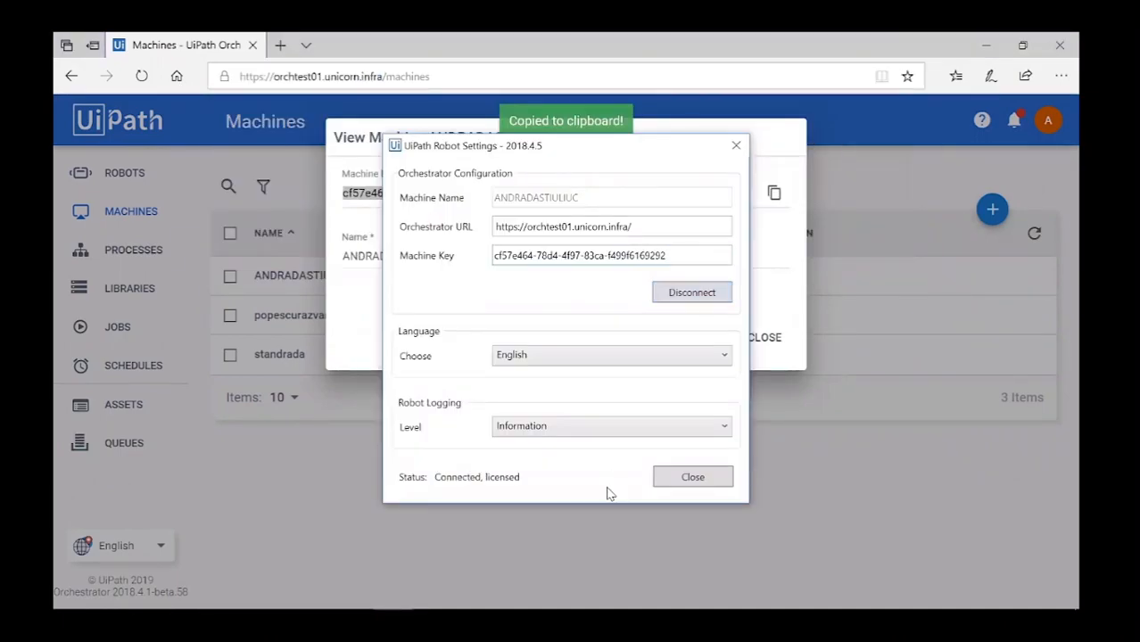
left_click(678, 478)
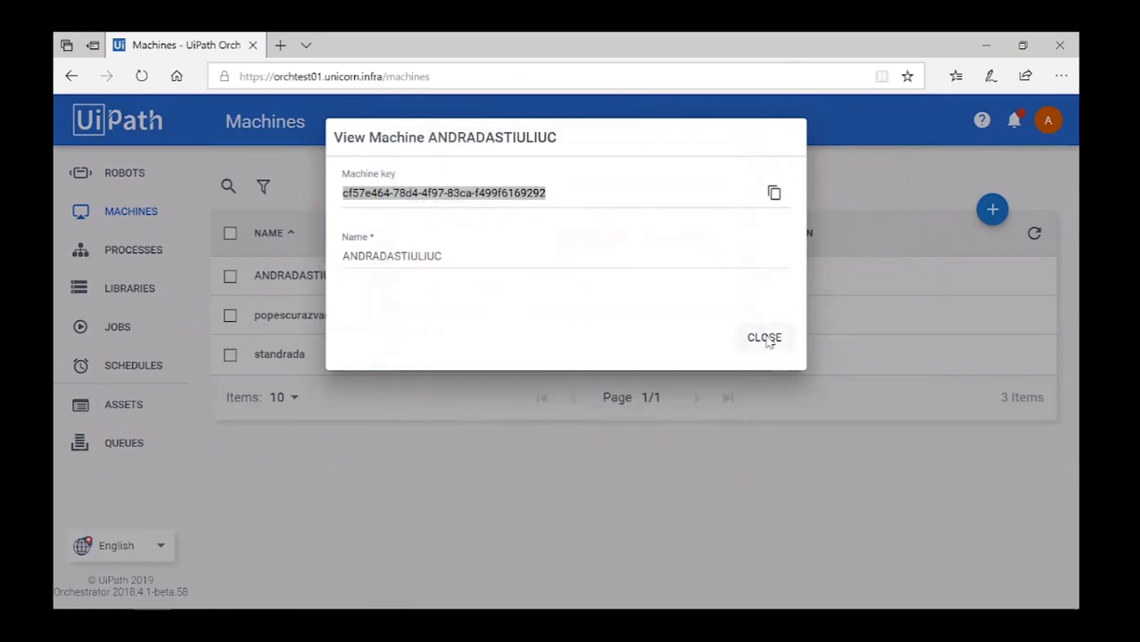
left_click(764, 338)
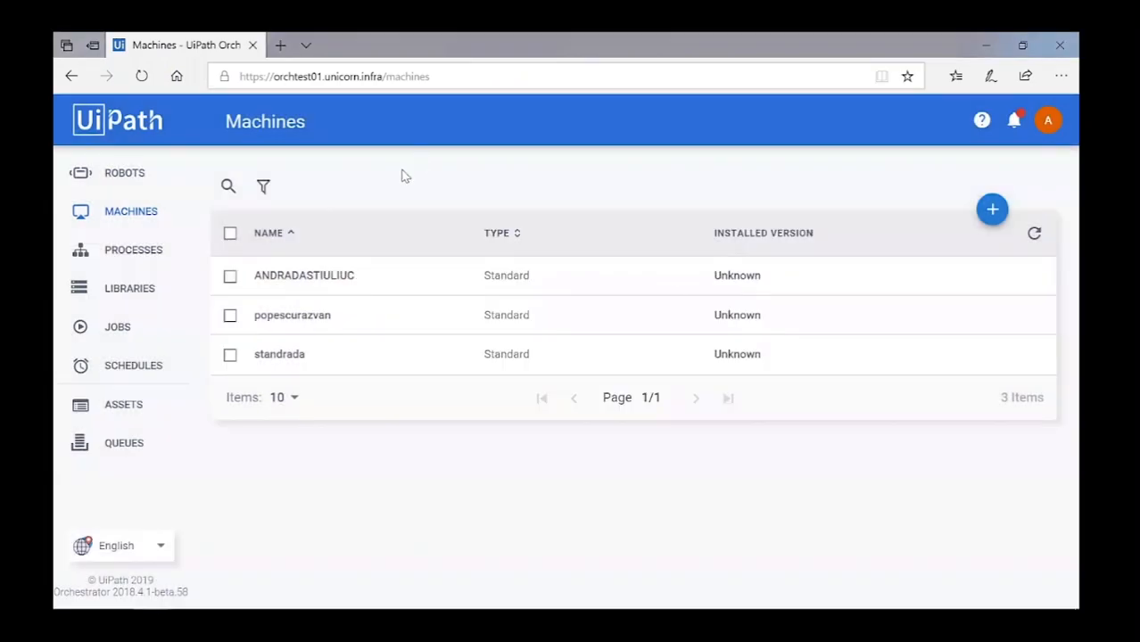
left_click(1048, 123)
Check Attended Concurrent usage of 1 Connection of 3 on the License page, then return to Robots.
left_click(1028, 216)
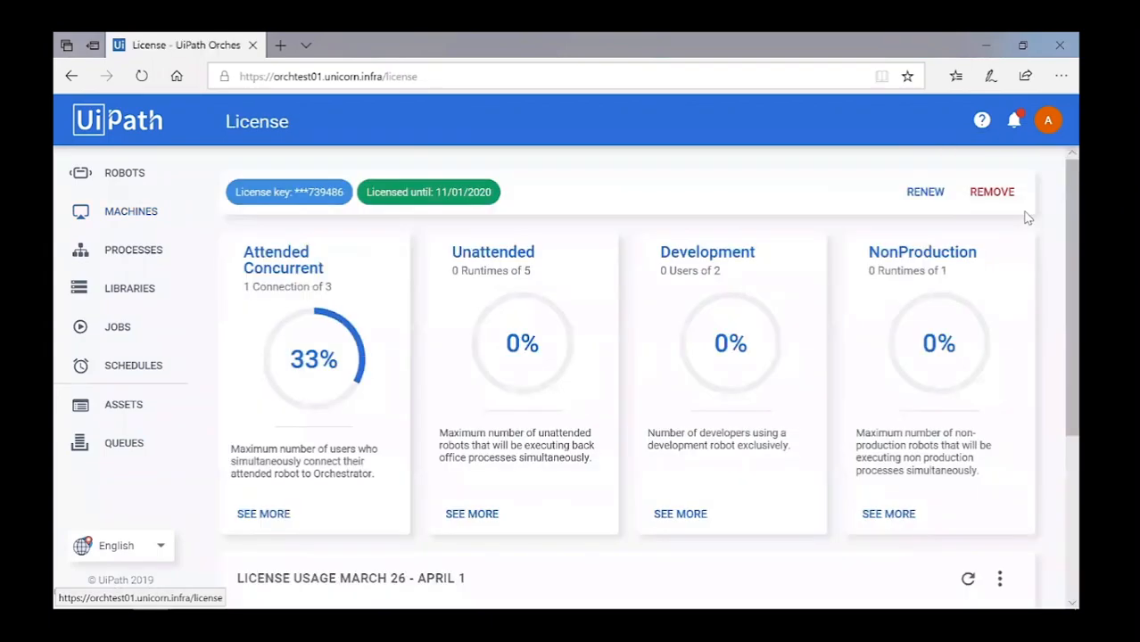
triple_click(346, 285)
left_click(378, 328)
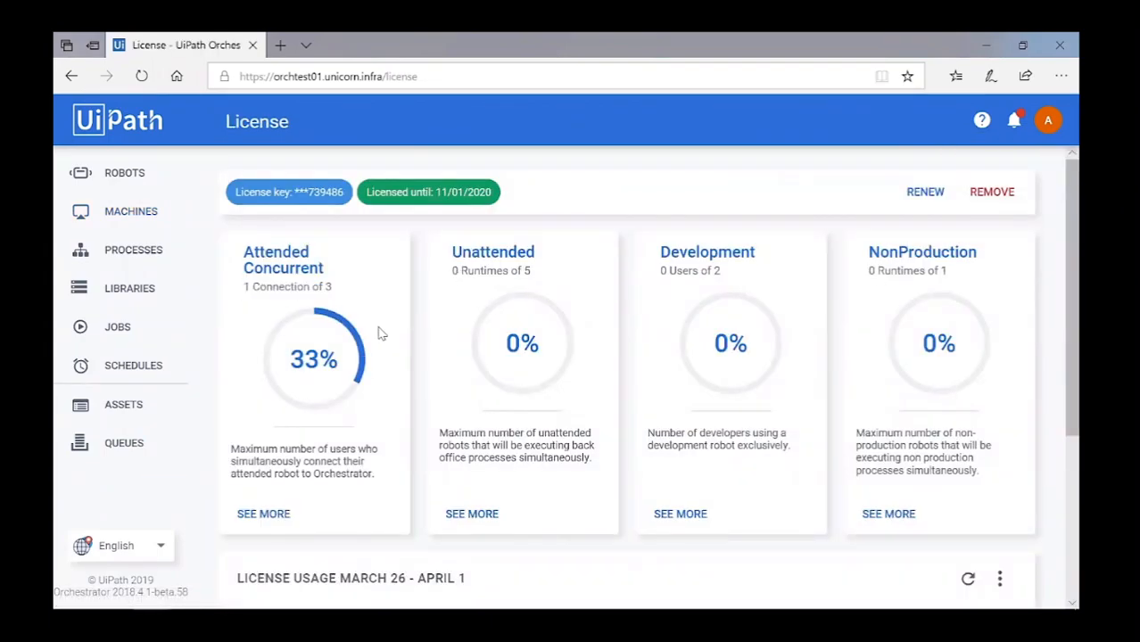
left_click(117, 172)
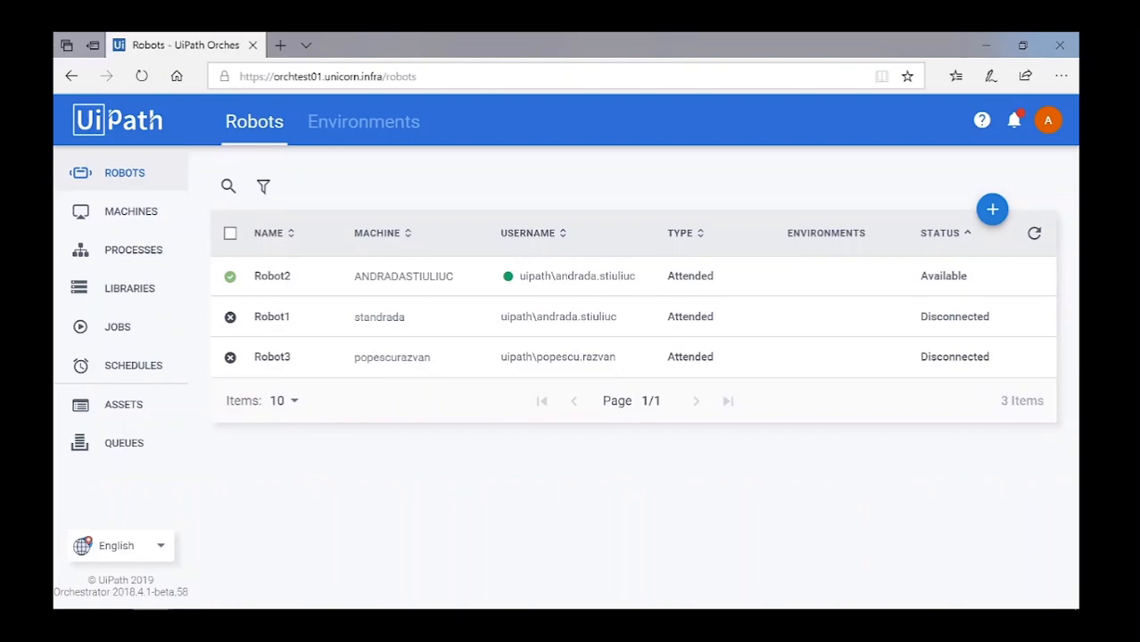
Disconnect UiPath Robot from Orchestrator in the tray robot's Settings.
left_click(913, 593)
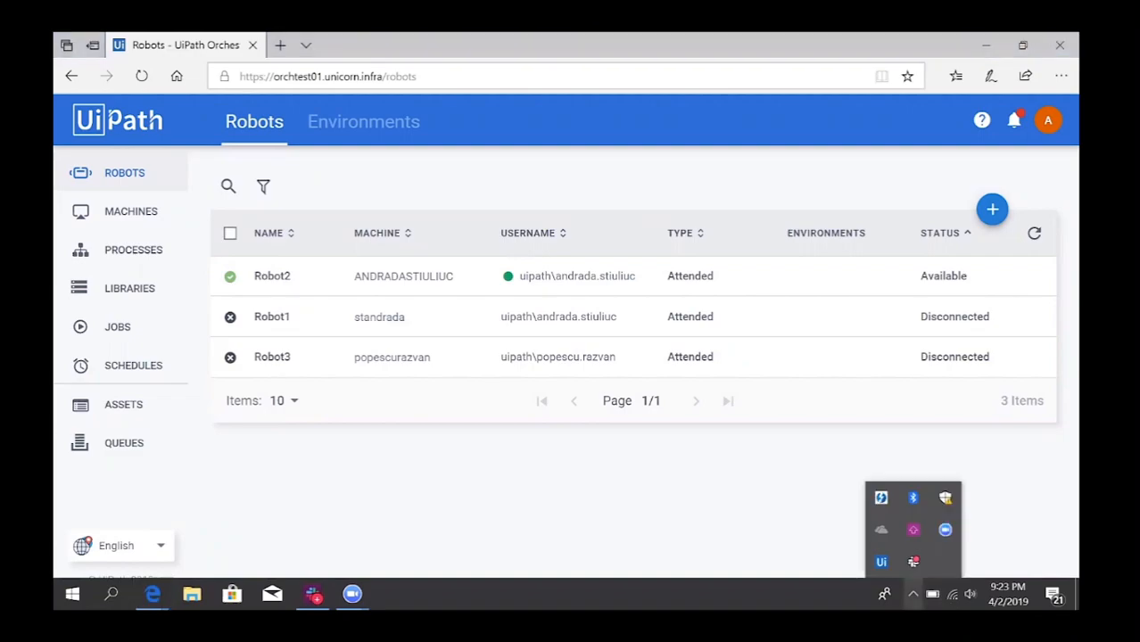
left_click(882, 562)
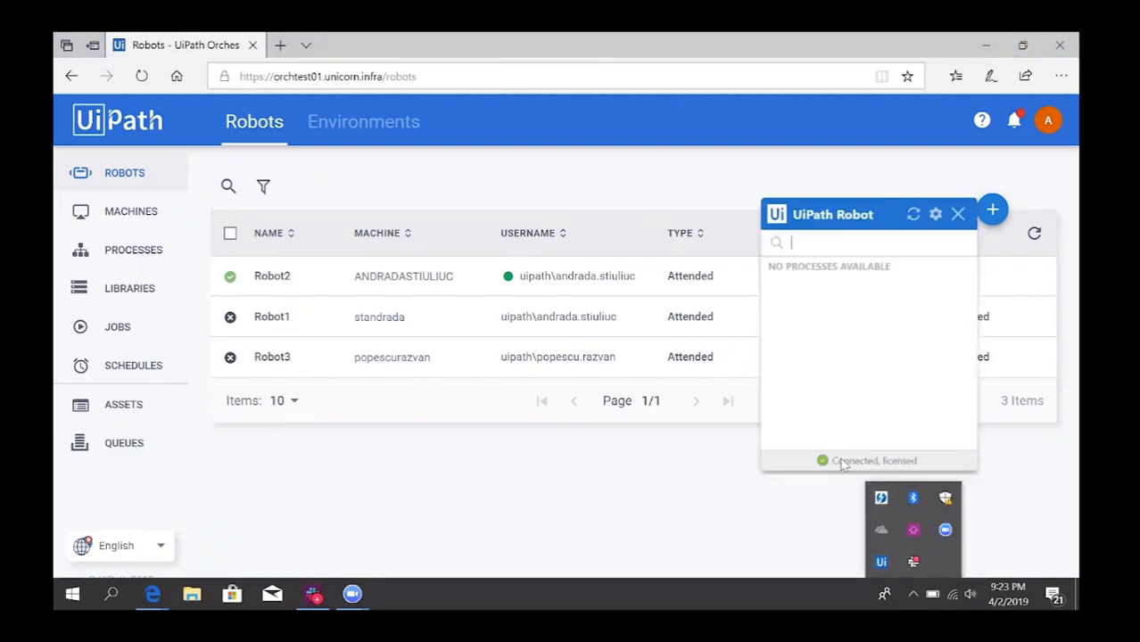
left_click(930, 451)
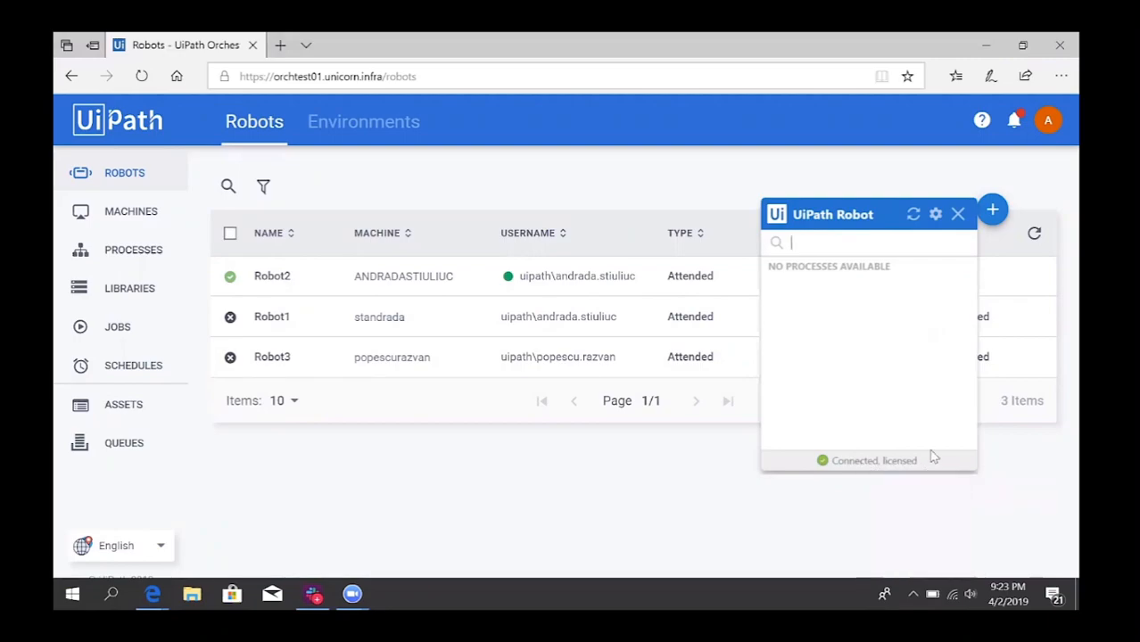
left_click(934, 216)
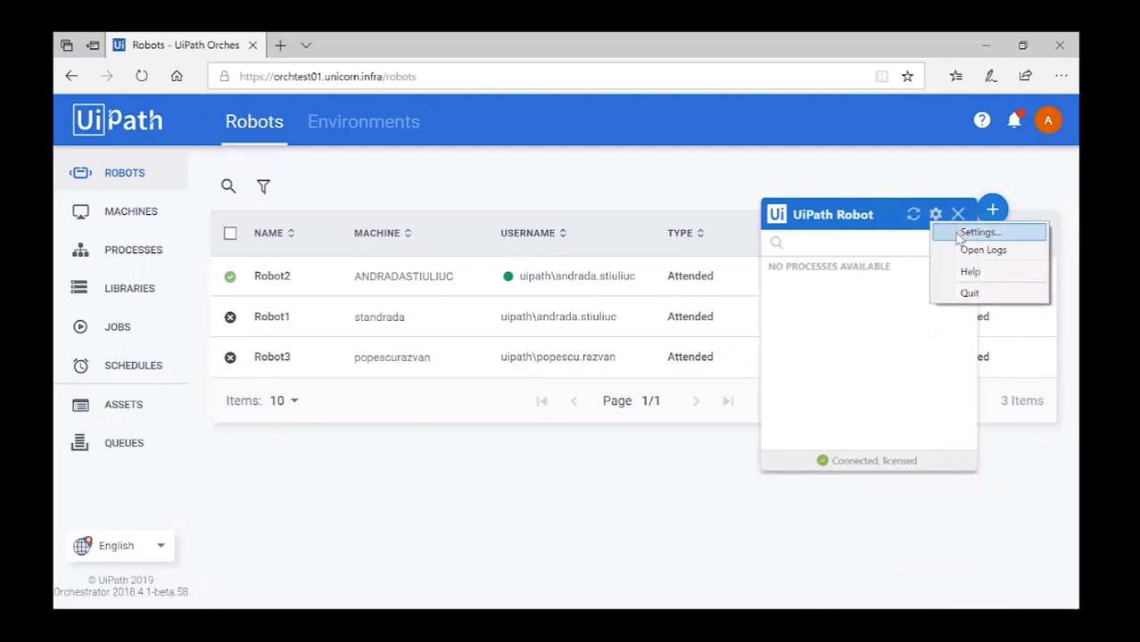
left_click(956, 236)
left_click(942, 297)
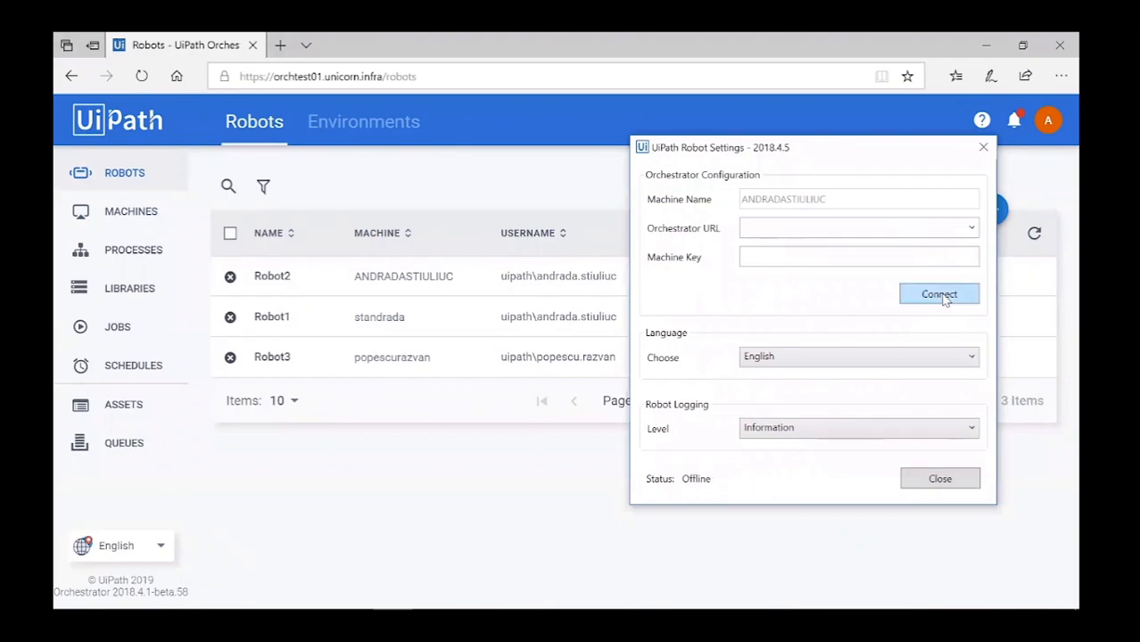
left_click(937, 479)
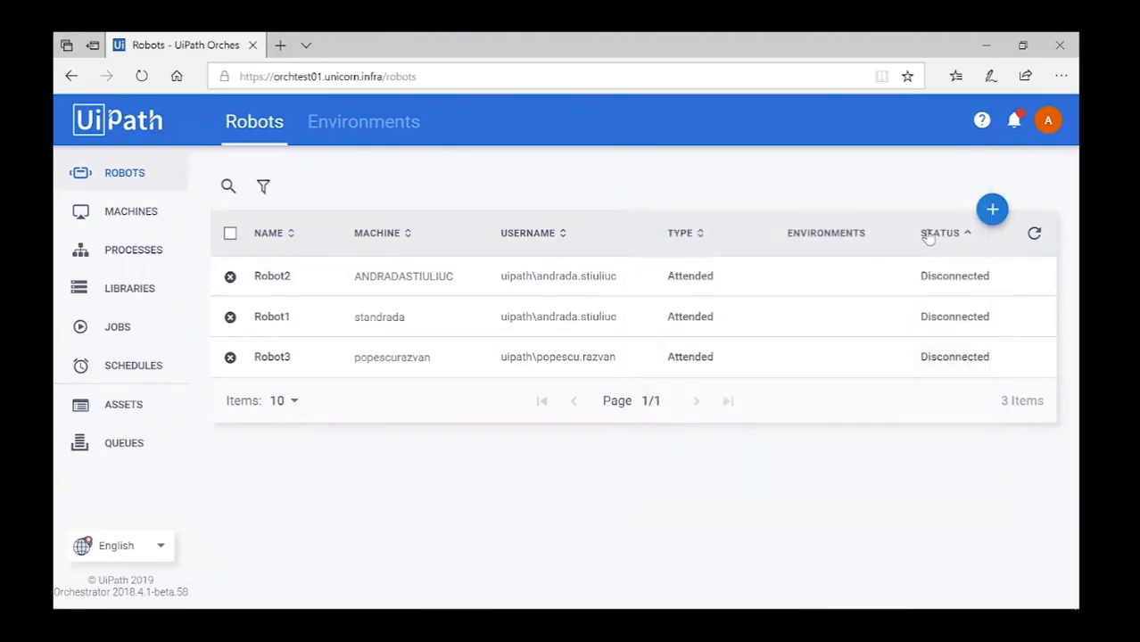
left_click(1048, 120)
Open the License page, now showing Attended Concurrent at 0 of 3.
left_click(1010, 218)
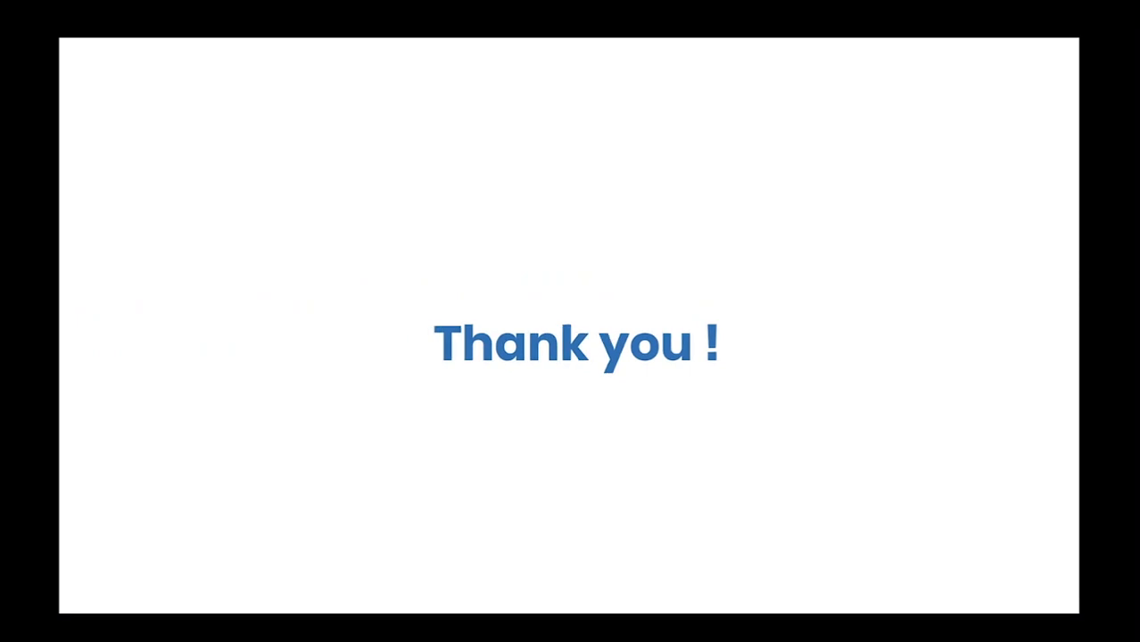
Play the 03. Concurrent Runtime lesson video fullscreen and follow its demo to the License page.
left_click(1063, 626)
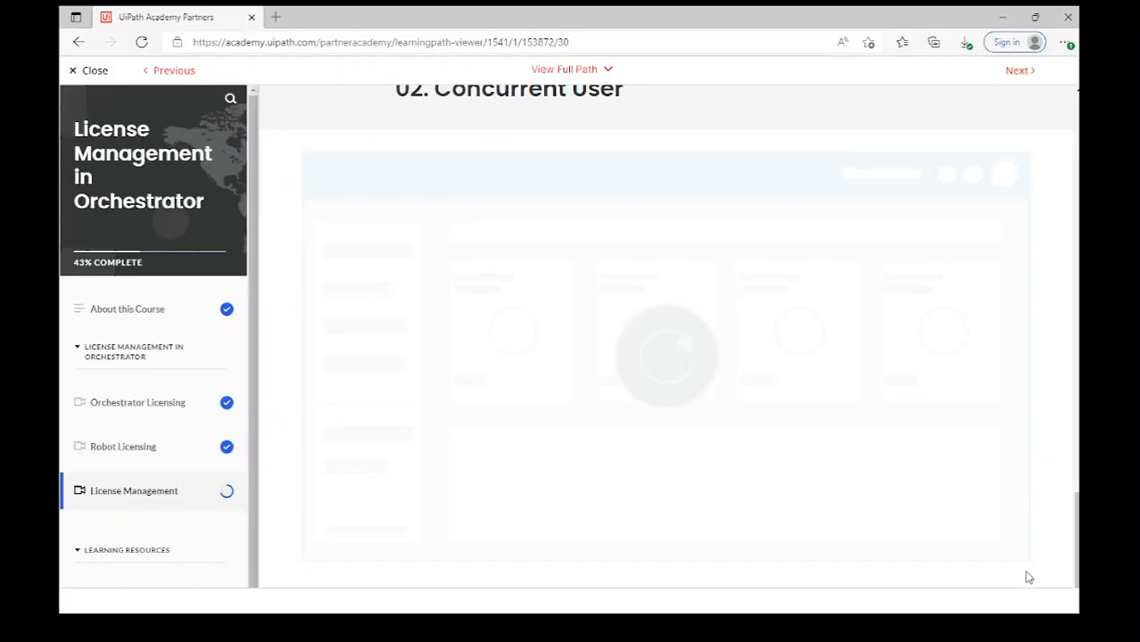
scroll(1057, 533, "down", 2)
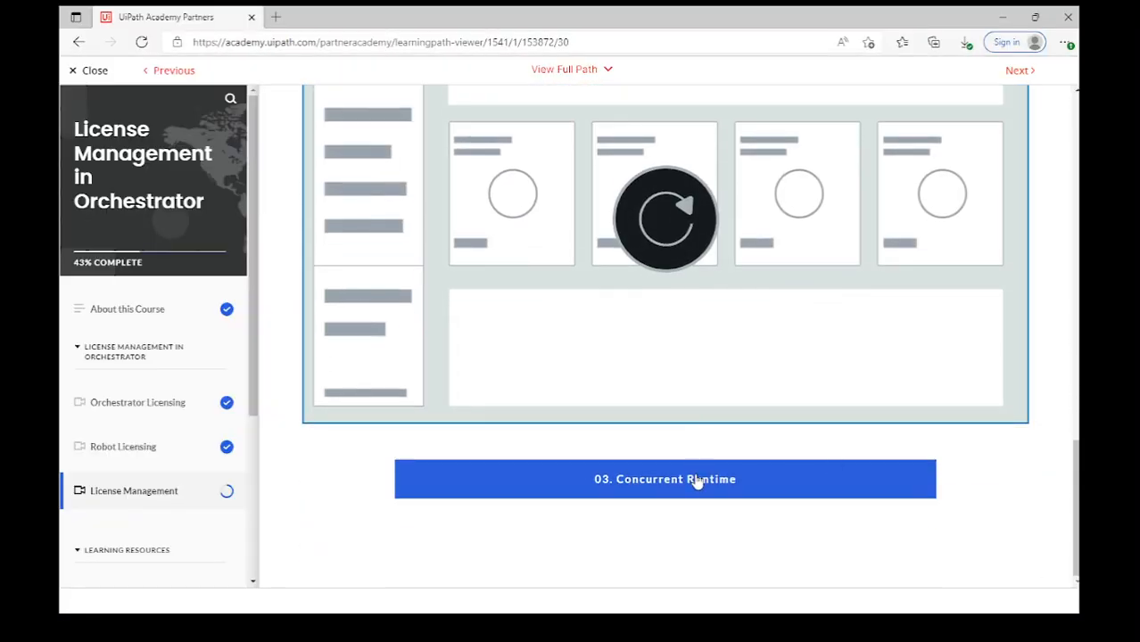
scroll(709, 486, "down", 1)
scroll(843, 525, "down", 3)
scroll(848, 491, "down", 1)
left_click(958, 496)
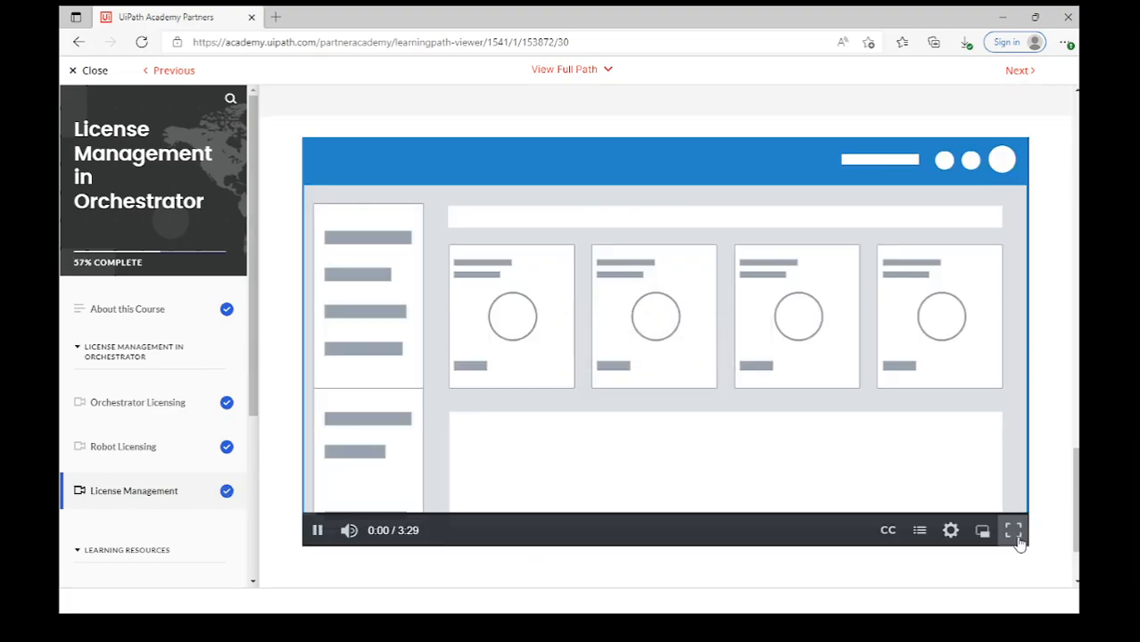
left_click(1007, 526)
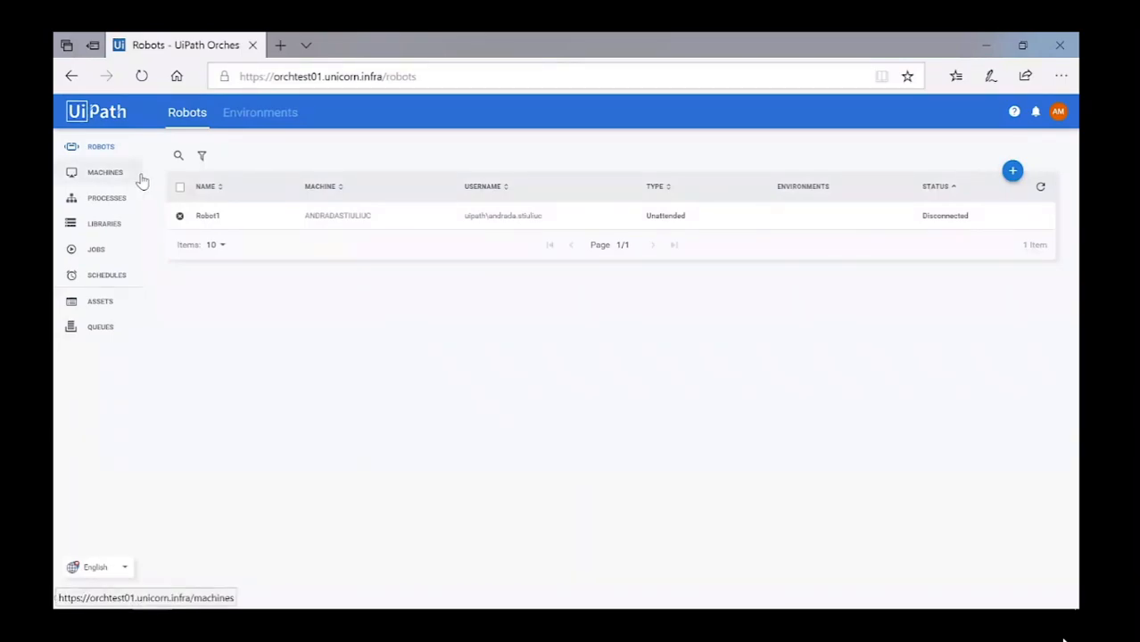
left_click(1057, 114)
left_click(985, 176)
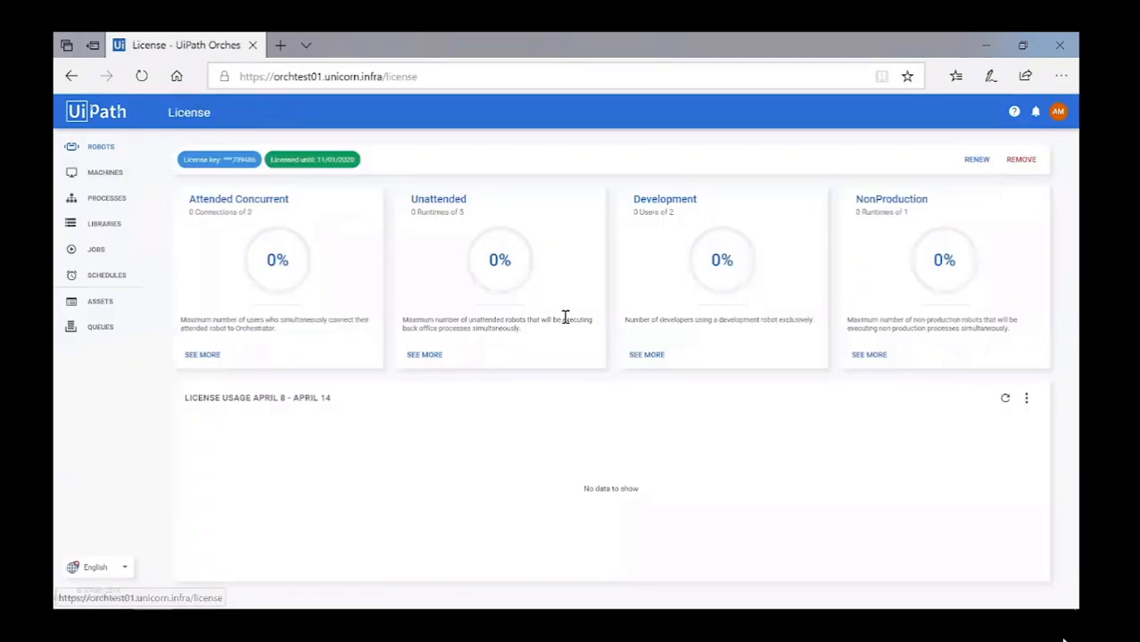
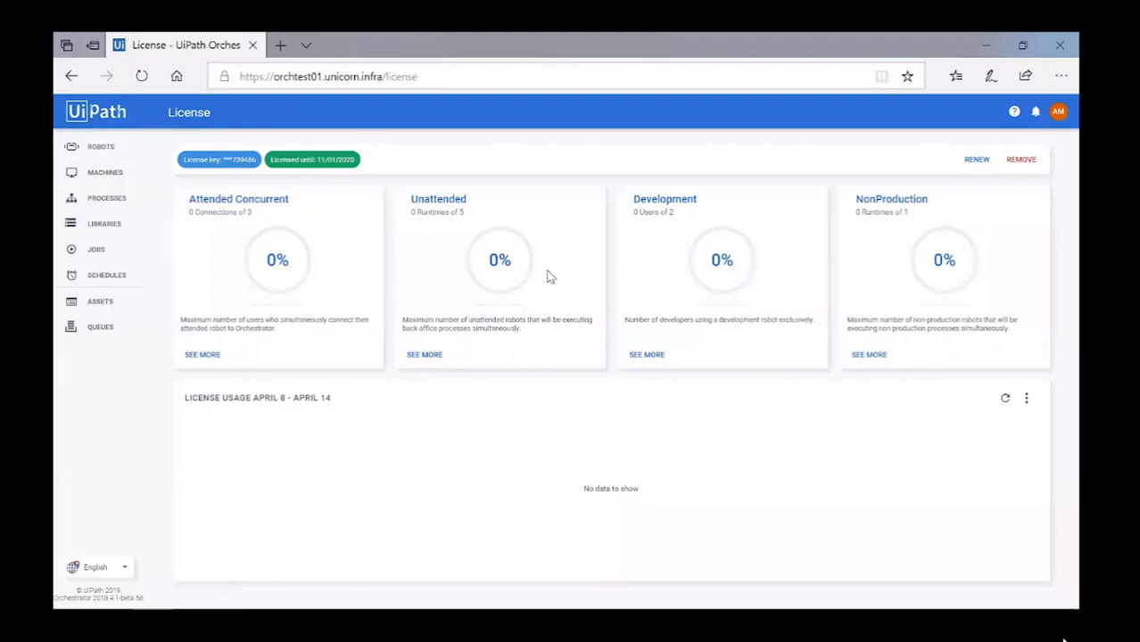
In the Unattended license details, change the machine's Number of Runtimes from 1 to 3.
left_click(425, 356)
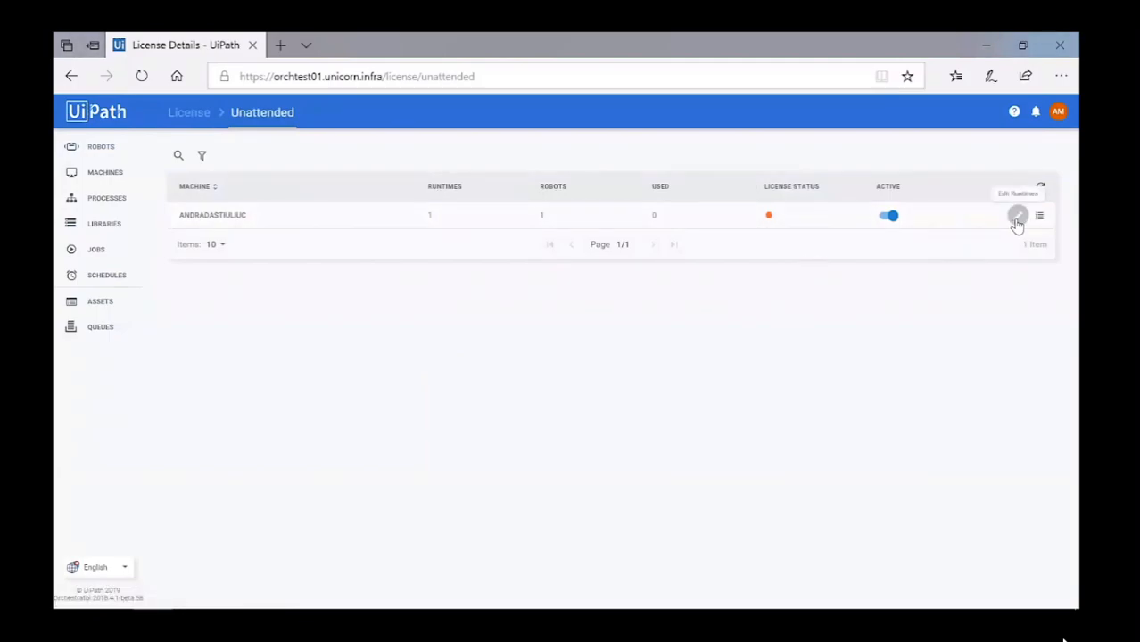
left_click(1018, 216)
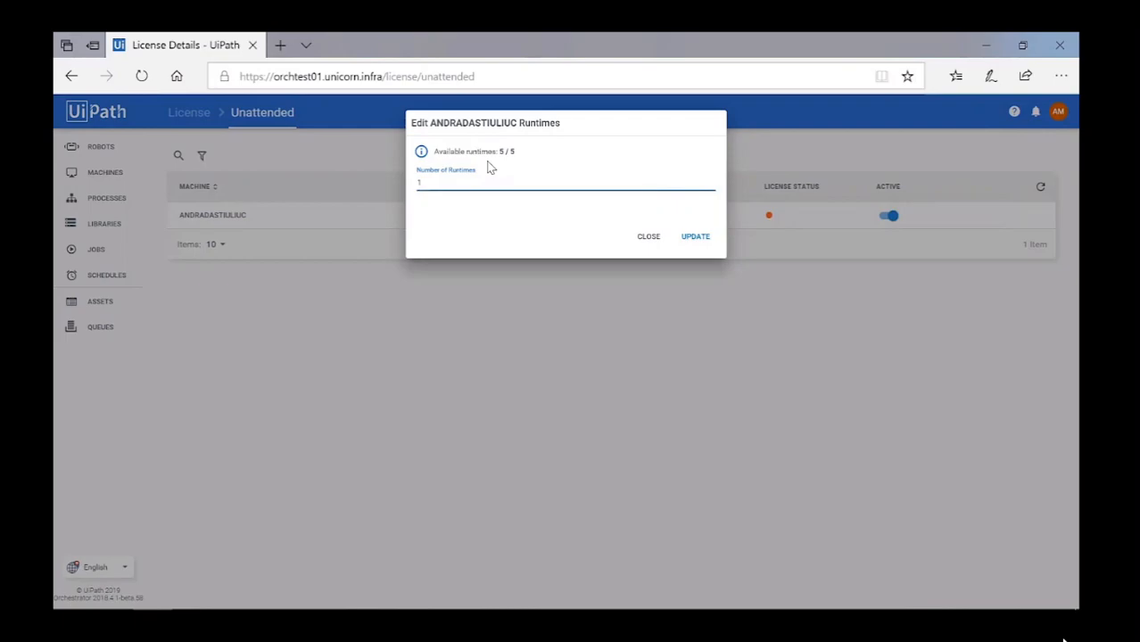
key("BackSpace")
type("3")
left_click(696, 236)
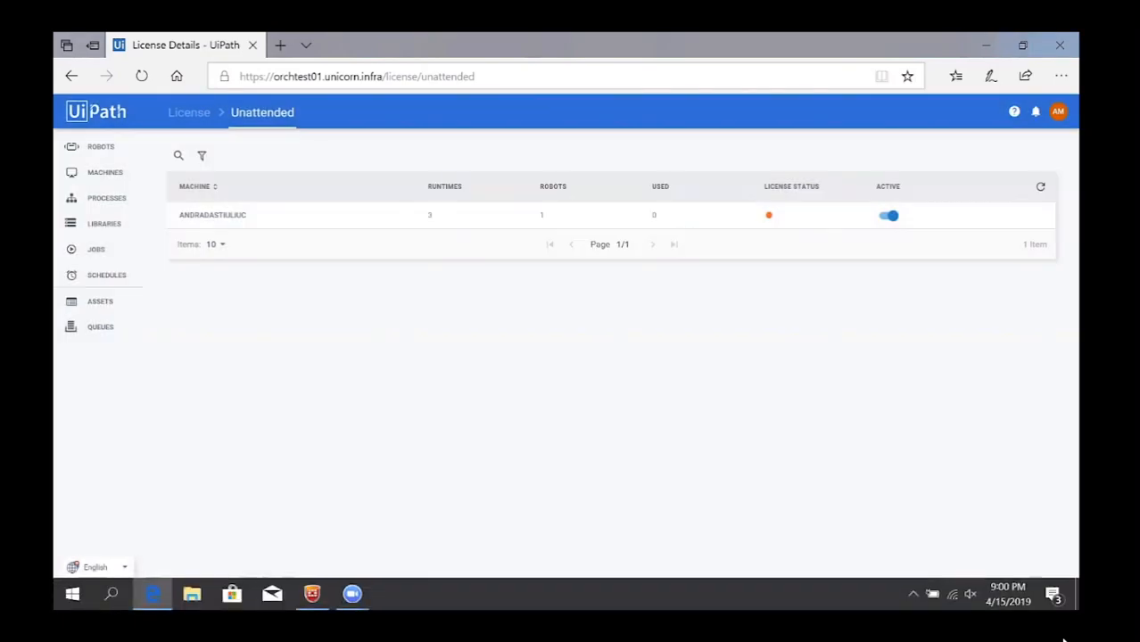
left_click(912, 593)
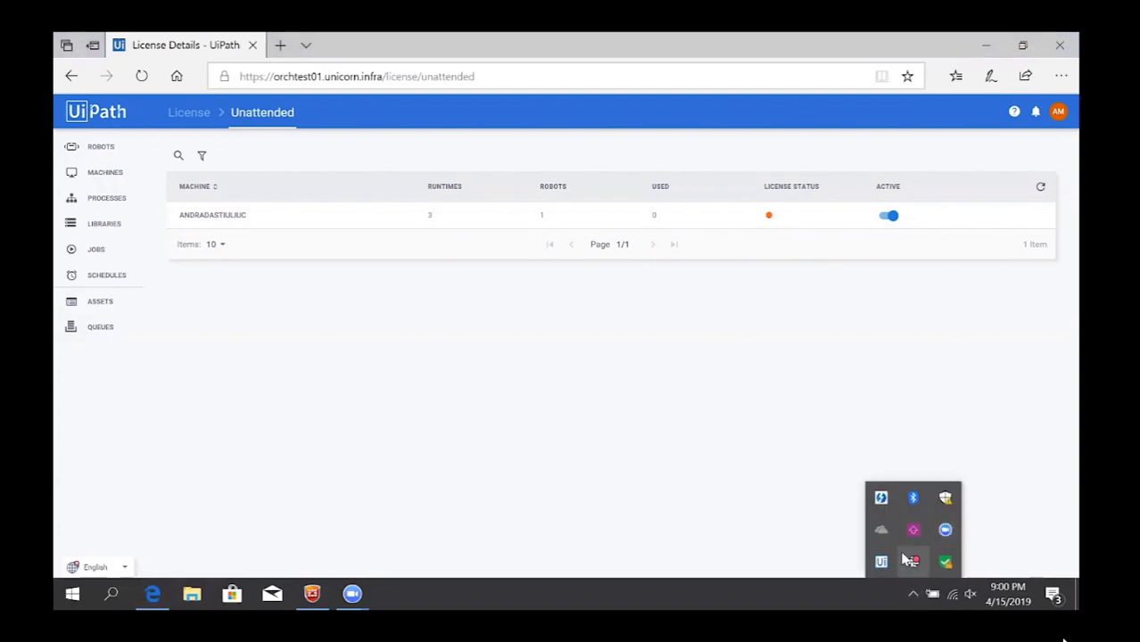
left_click(882, 562)
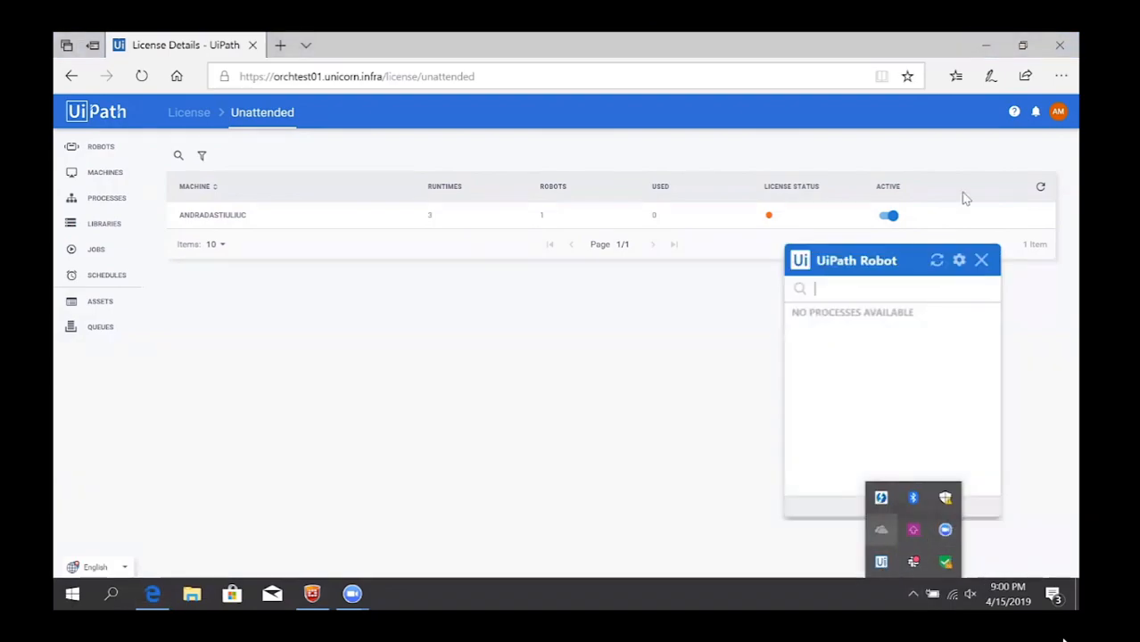
left_click(961, 260)
left_click(988, 282)
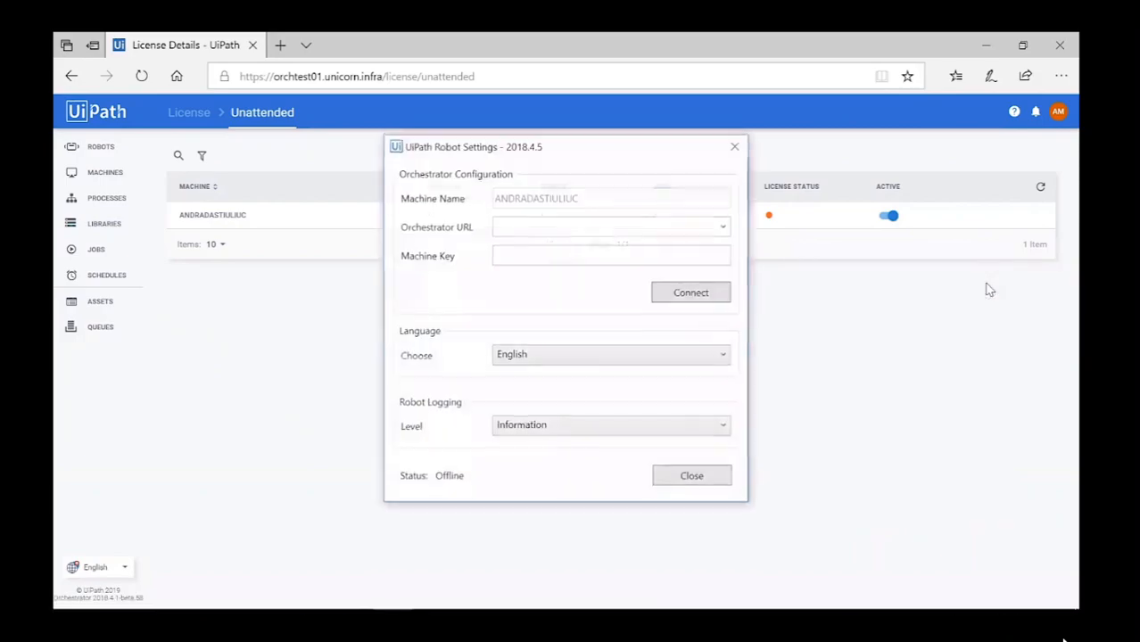
left_click(336, 81)
left_click_drag(384, 77, 194, 63)
key("ctrl+c")
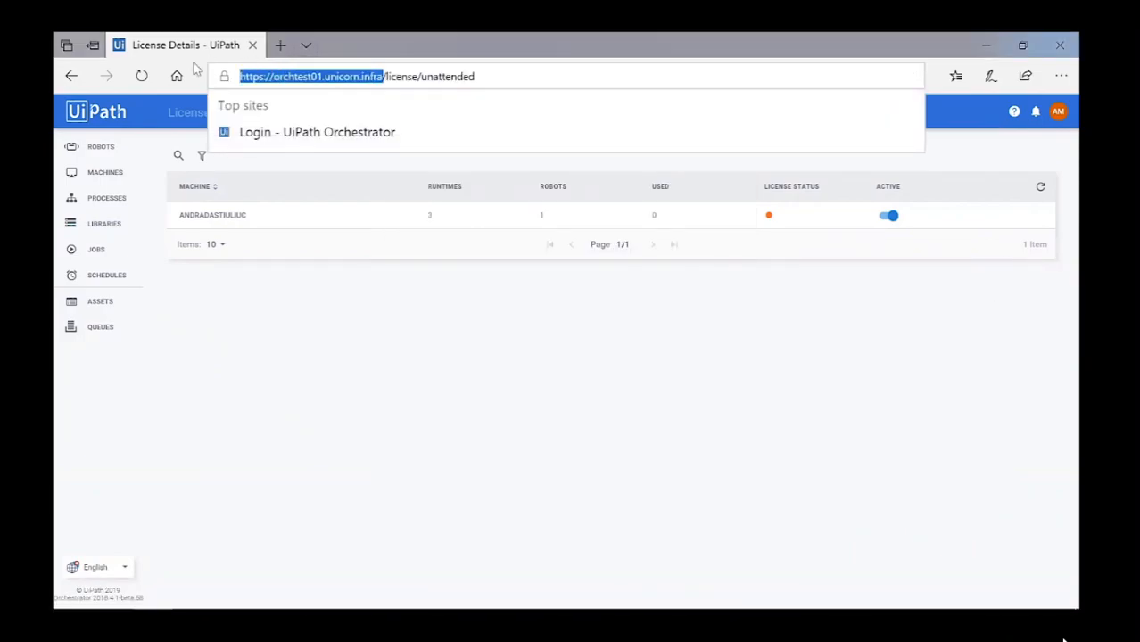
key("alt+Tab")
left_click(549, 226)
key("ctrl+v")
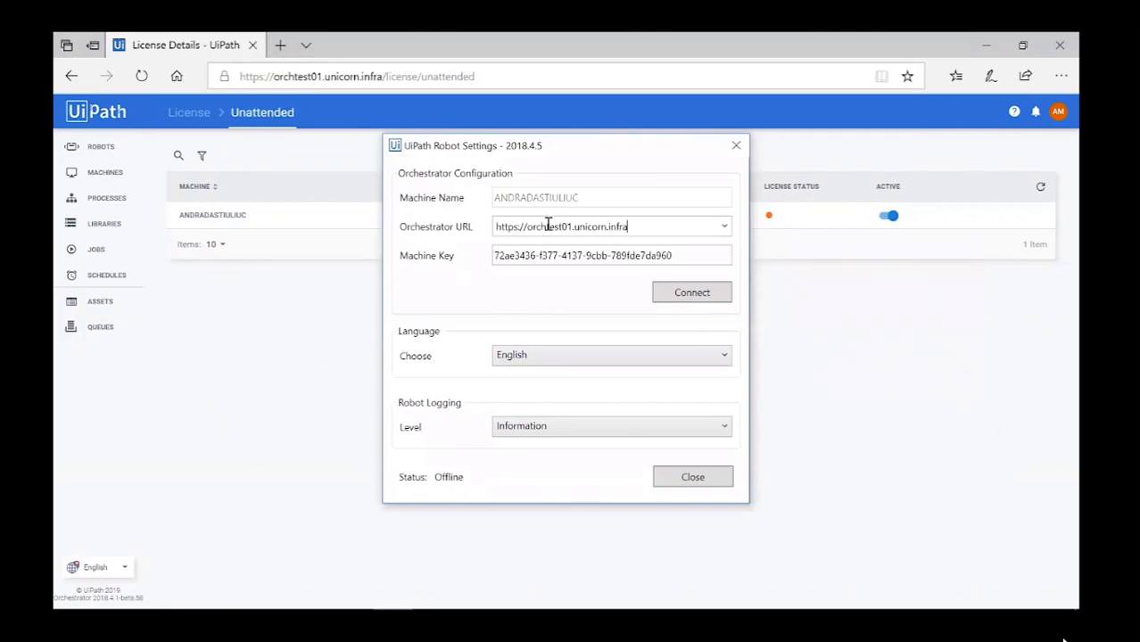
Replace the machine key with the one copied from Orchestrator's machine details, then connect.
left_click_drag(696, 255, 306, 215)
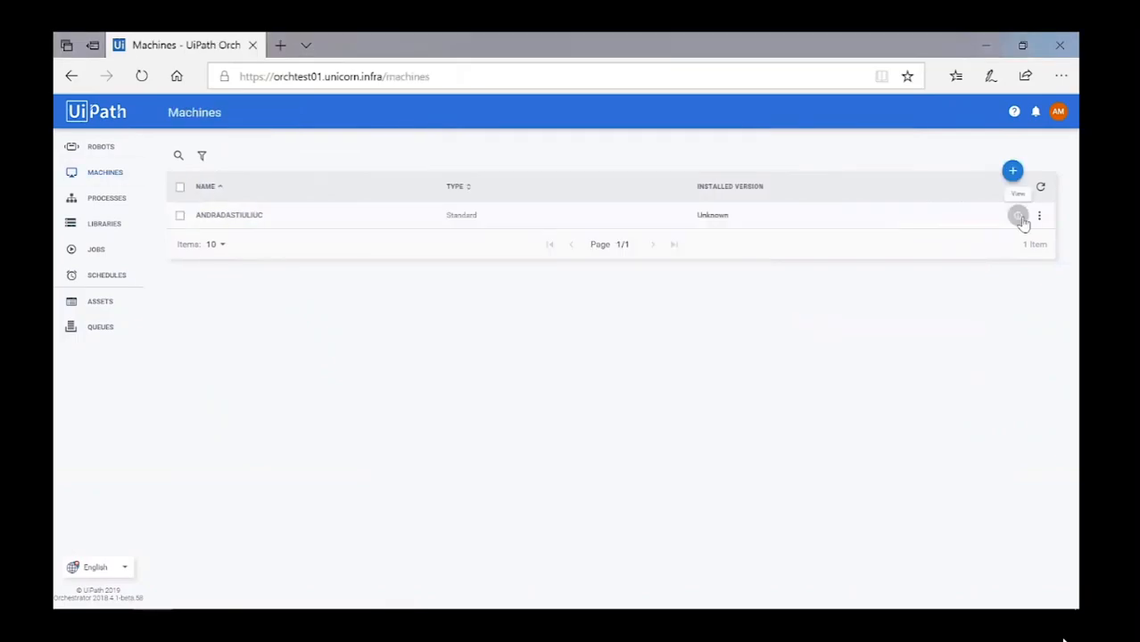
left_click(1018, 215)
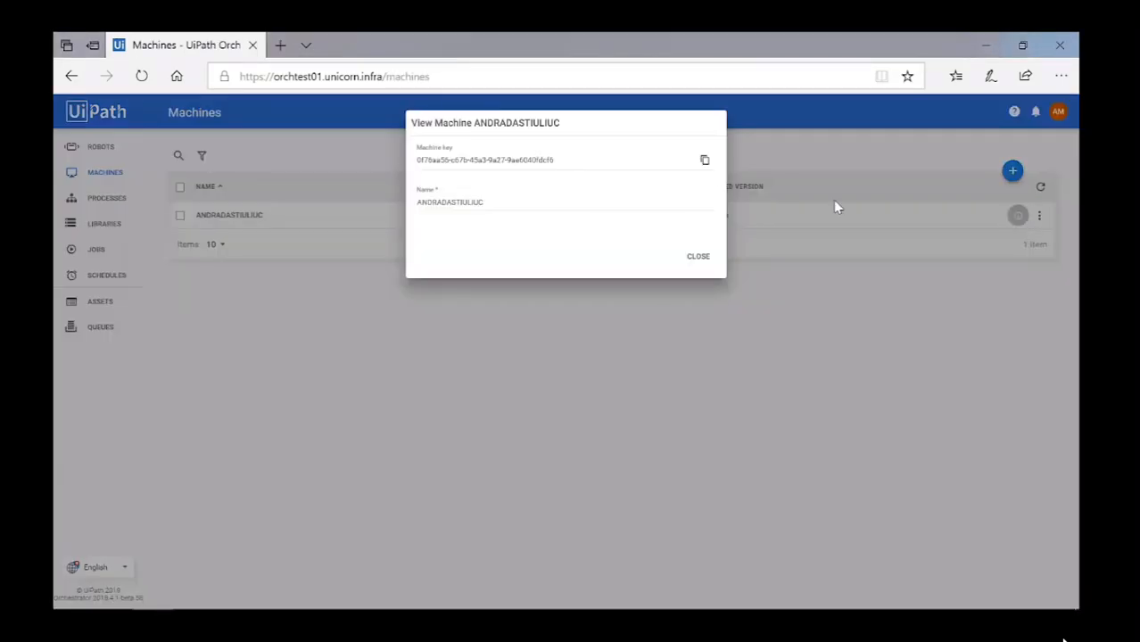
left_click(707, 161)
left_click(697, 257)
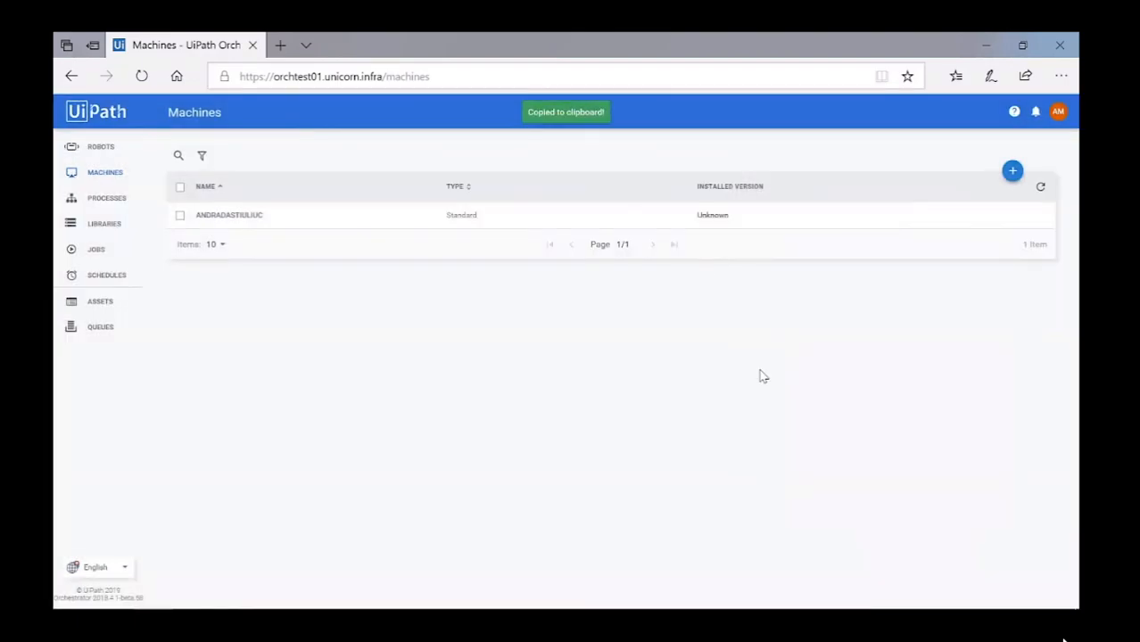
key("alt+Tab")
key("ctrl+v")
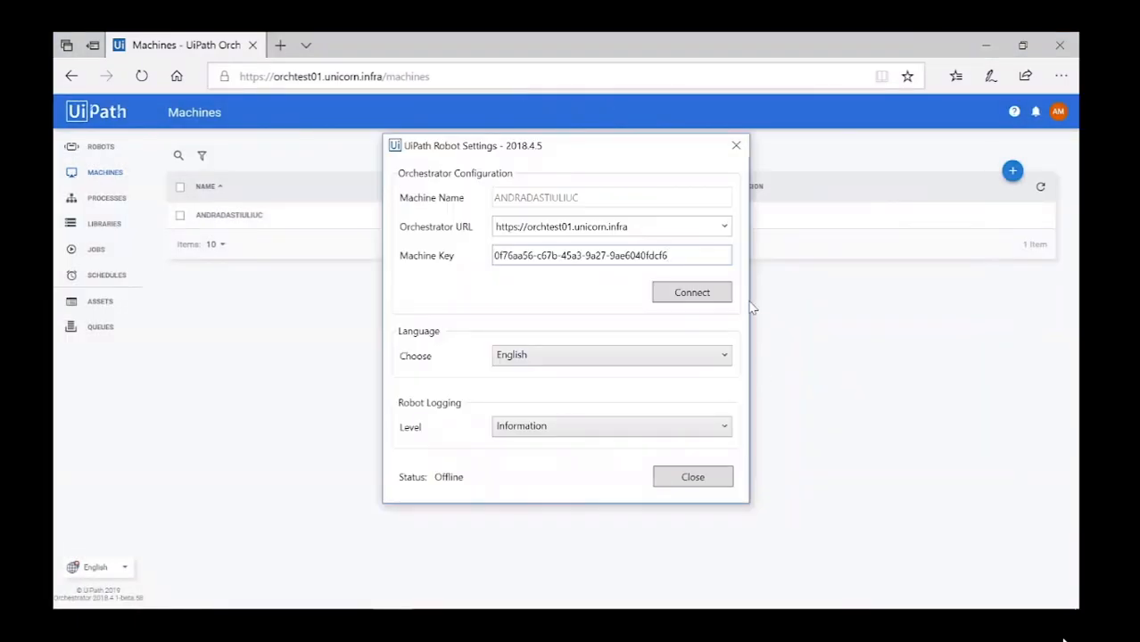
left_click(705, 293)
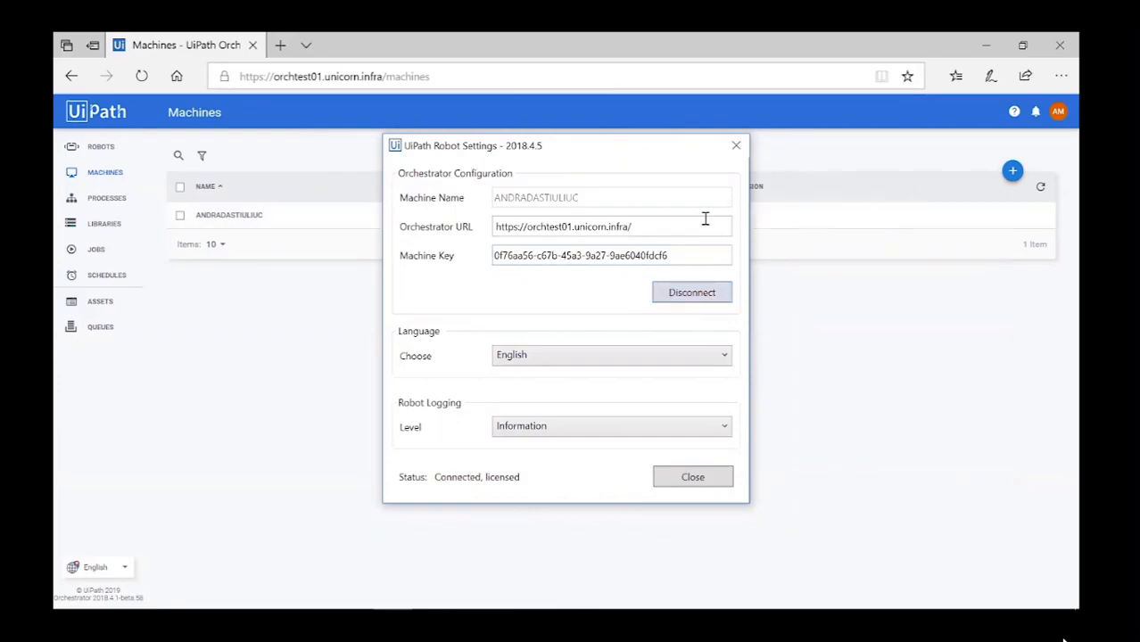
left_click(736, 144)
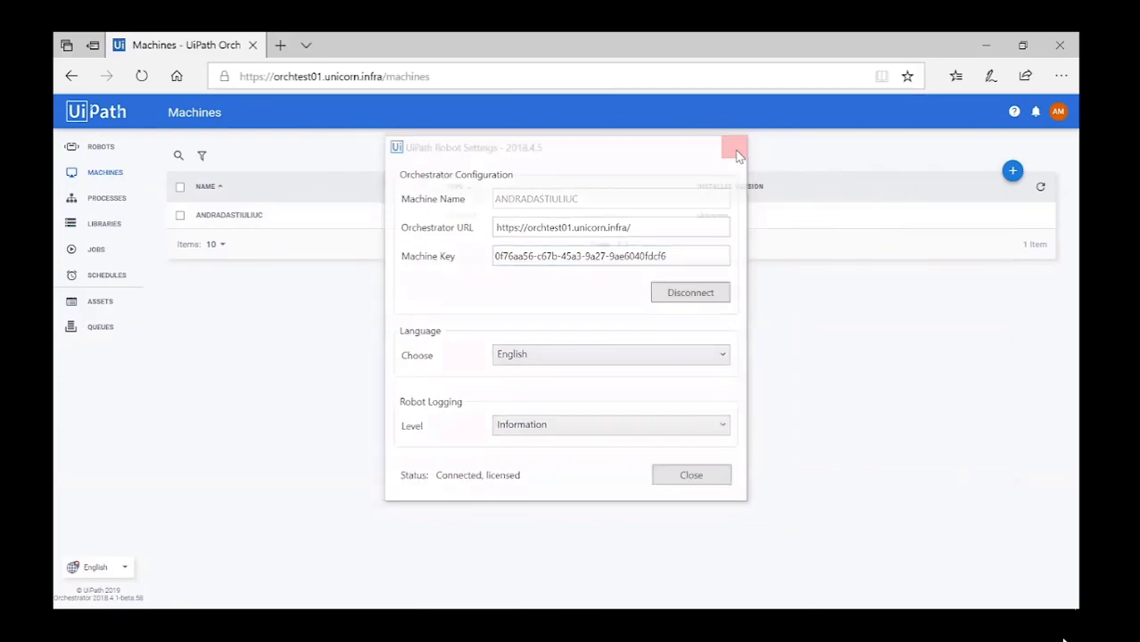
left_click(1059, 115)
Go to the License page and disconnect the robot in its tray Settings.
left_click(976, 176)
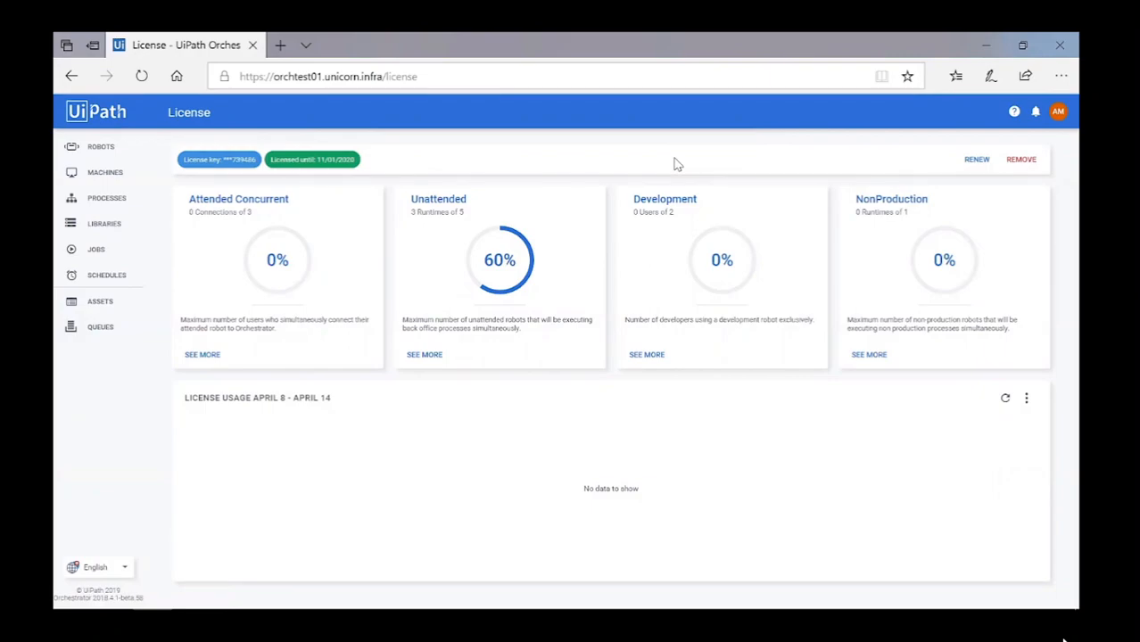
left_click(912, 595)
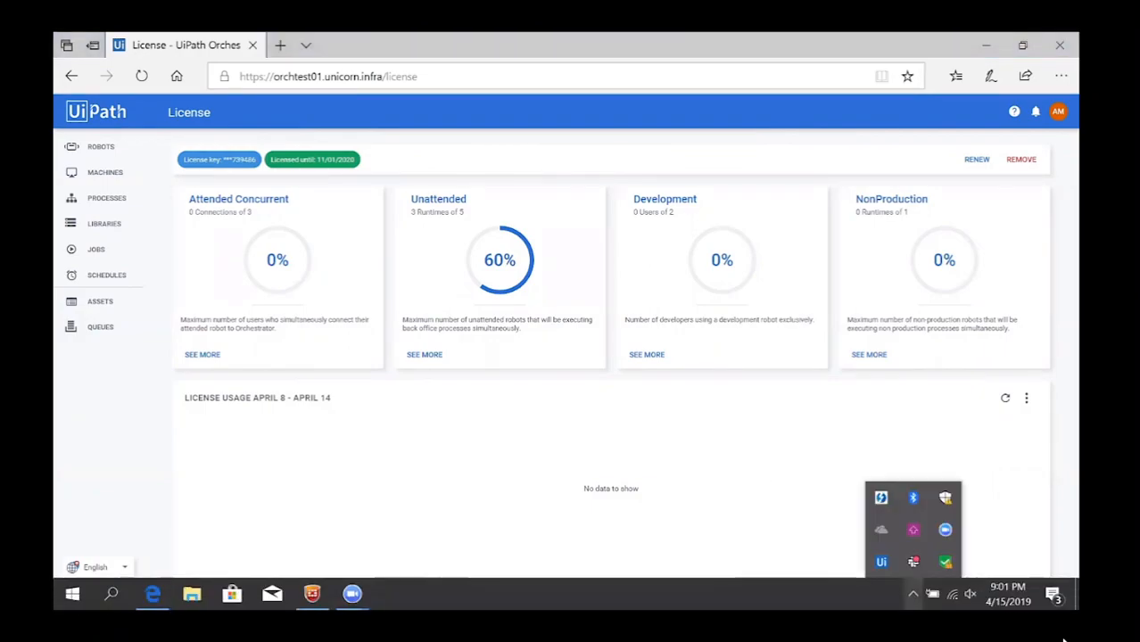
left_click(881, 564)
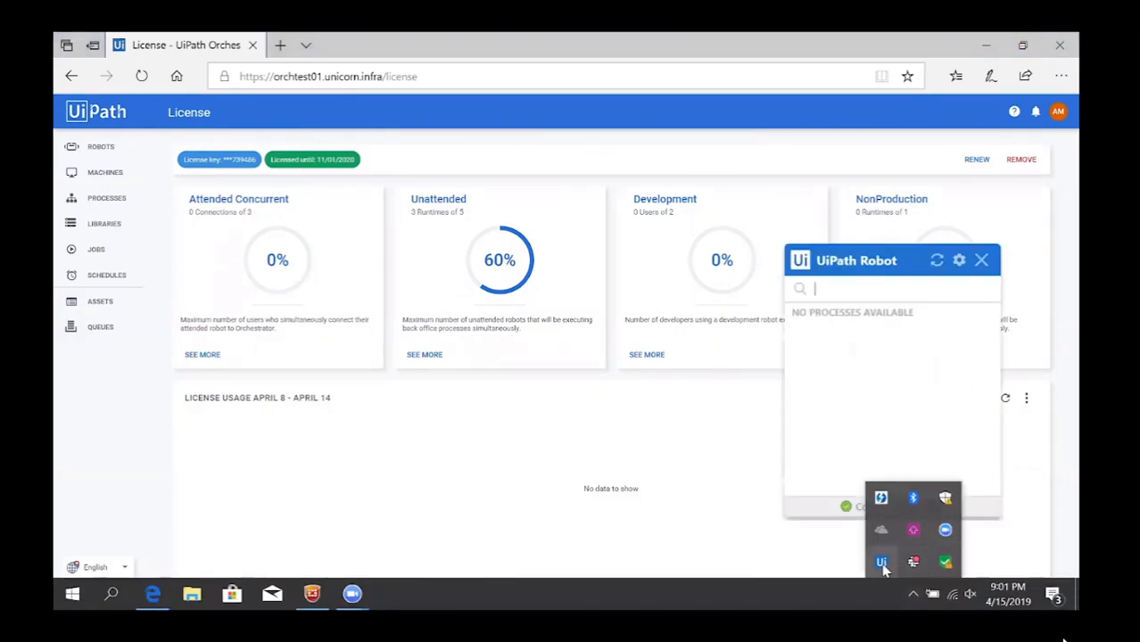
left_click(961, 261)
left_click(981, 278)
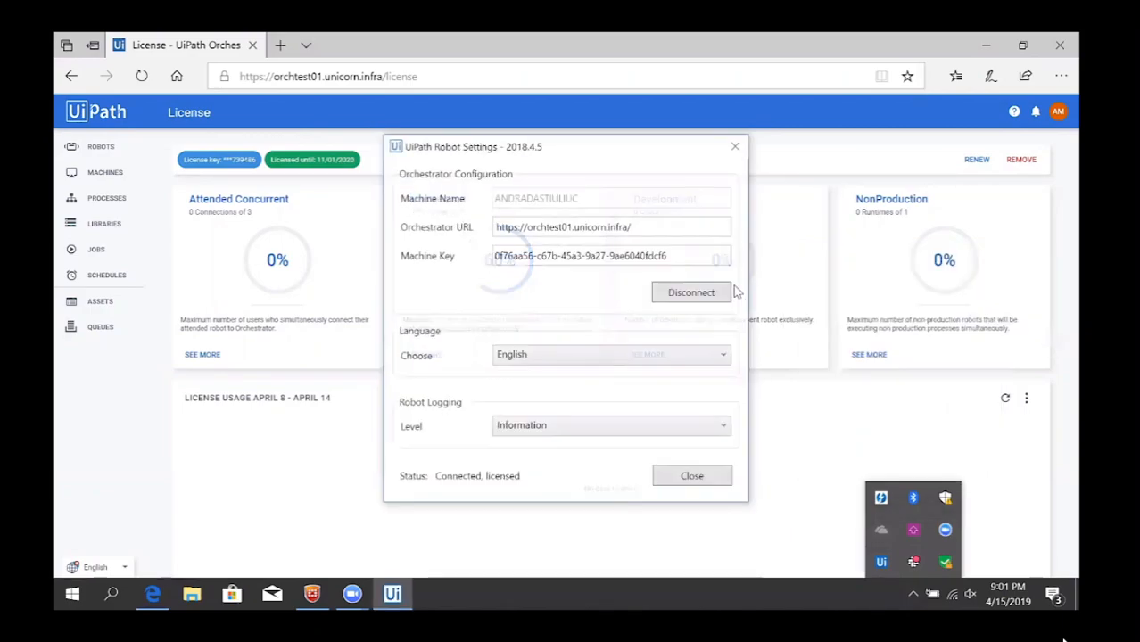
left_click(692, 290)
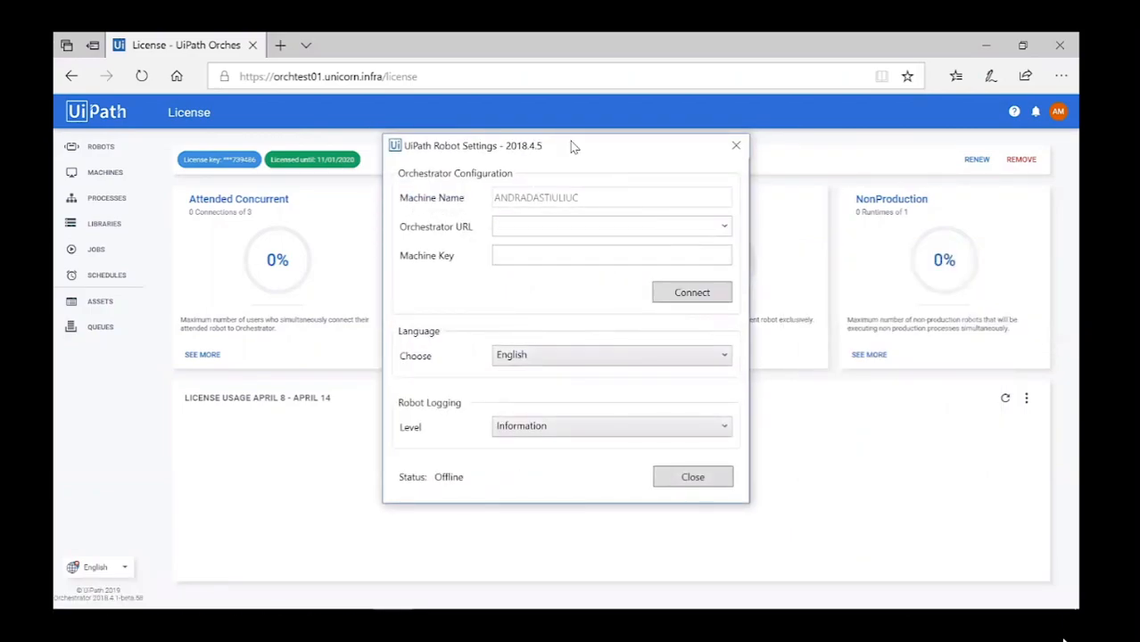
Reconnect the robot using the saved Orchestrator URL, bringing unattended usage to 3 of 5.
left_click_drag(571, 145, 846, 111)
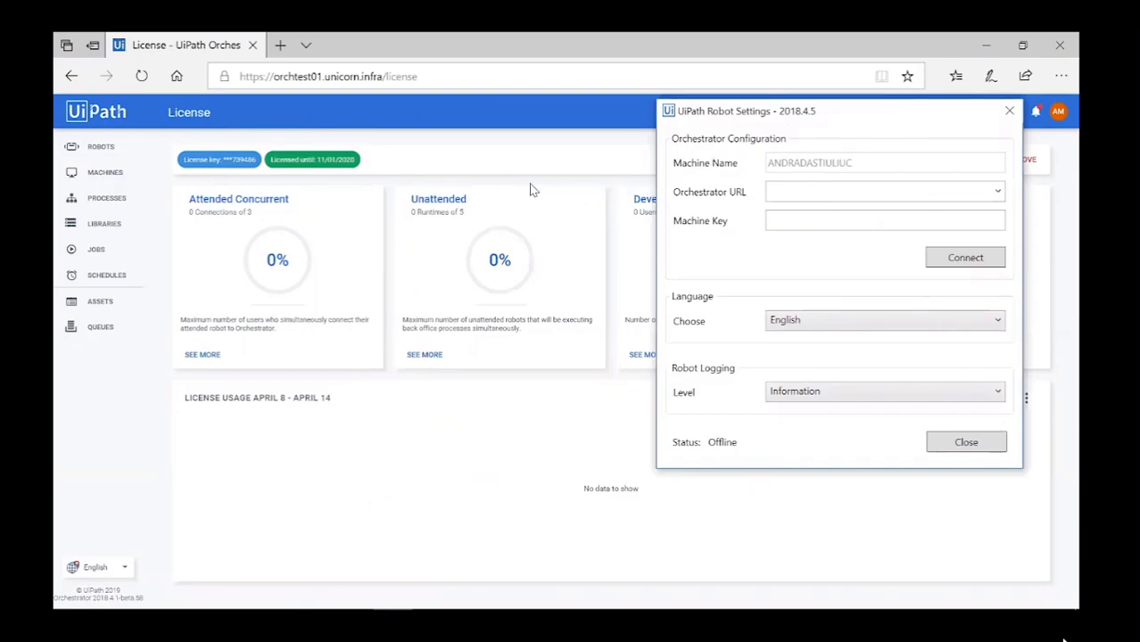
left_click(998, 192)
left_click(955, 214)
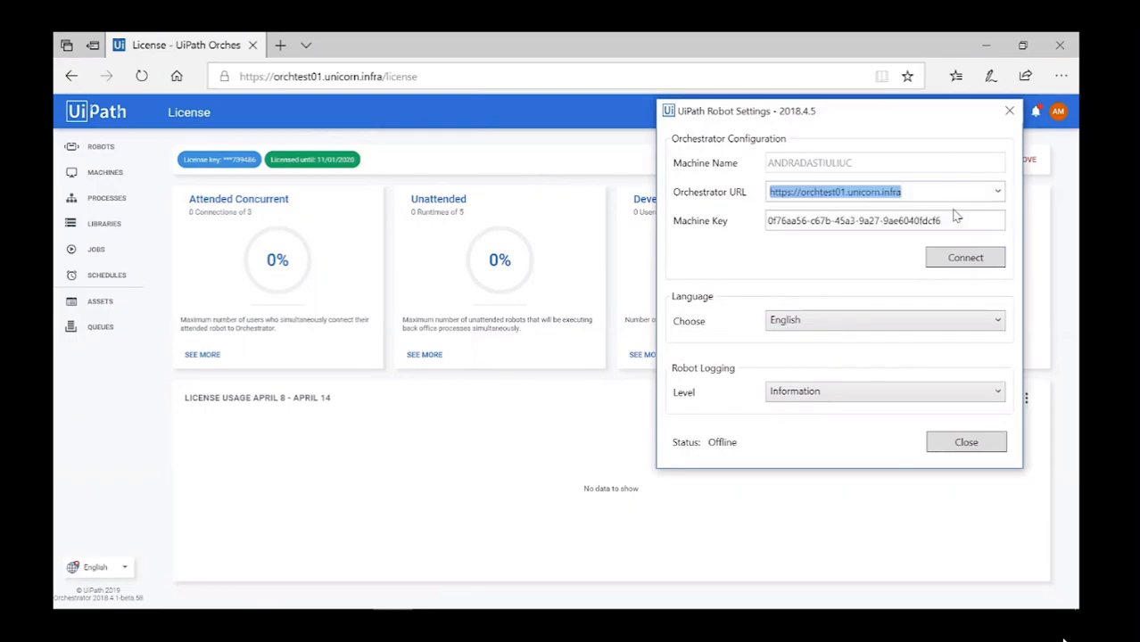
left_click(977, 258)
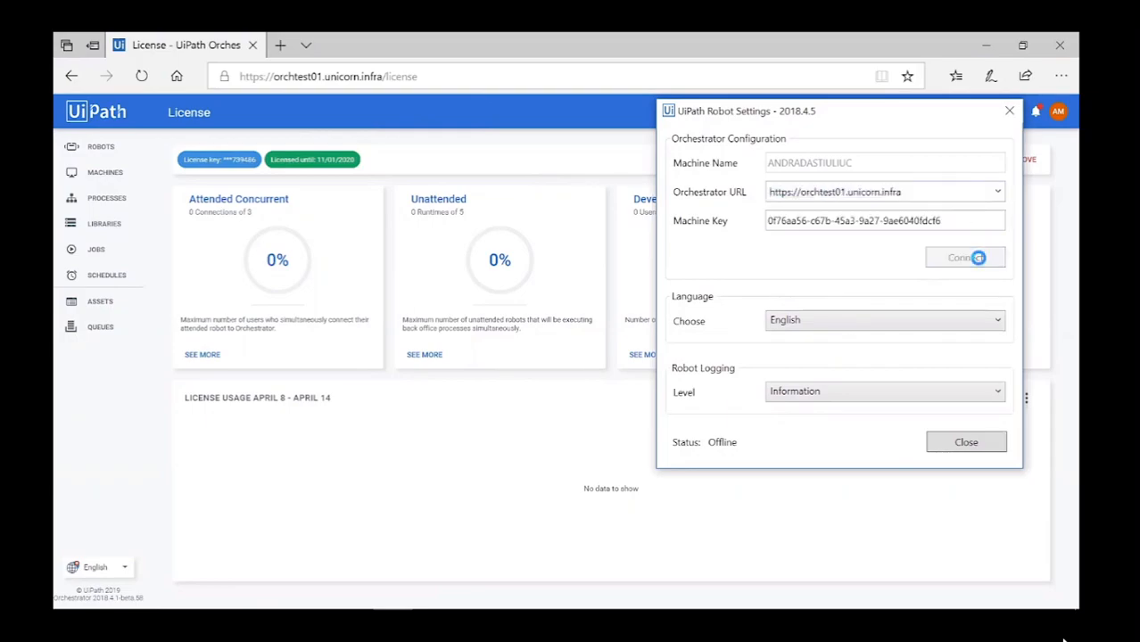
left_click(964, 448)
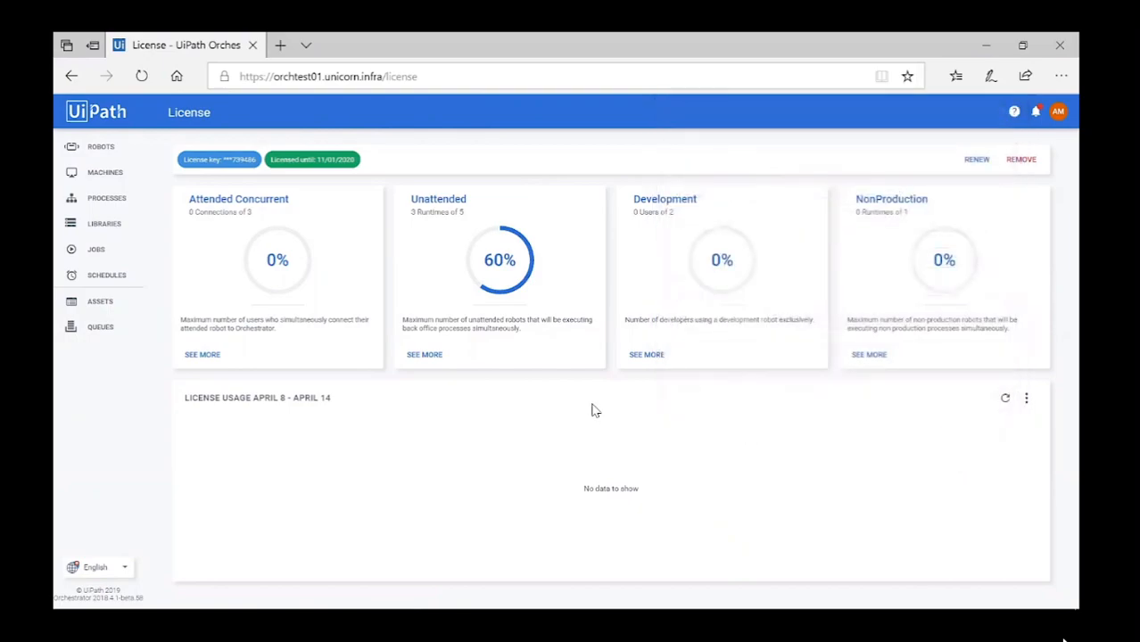
Switch off the machine's Active toggle in the Unattended details and confirm with YES.
left_click(412, 355)
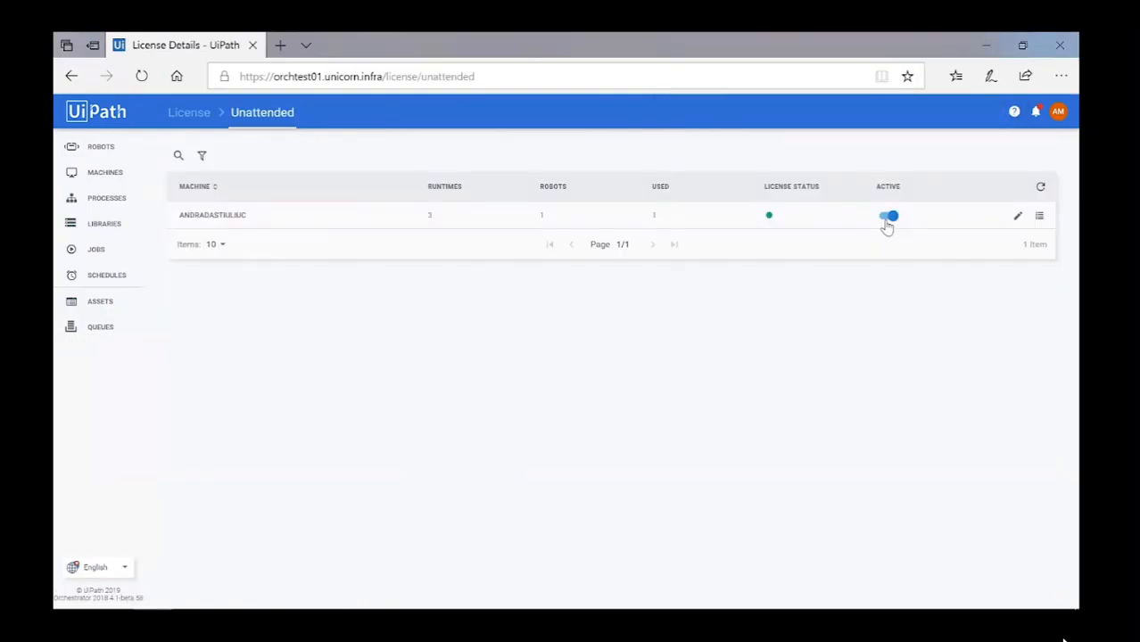
left_click(888, 217)
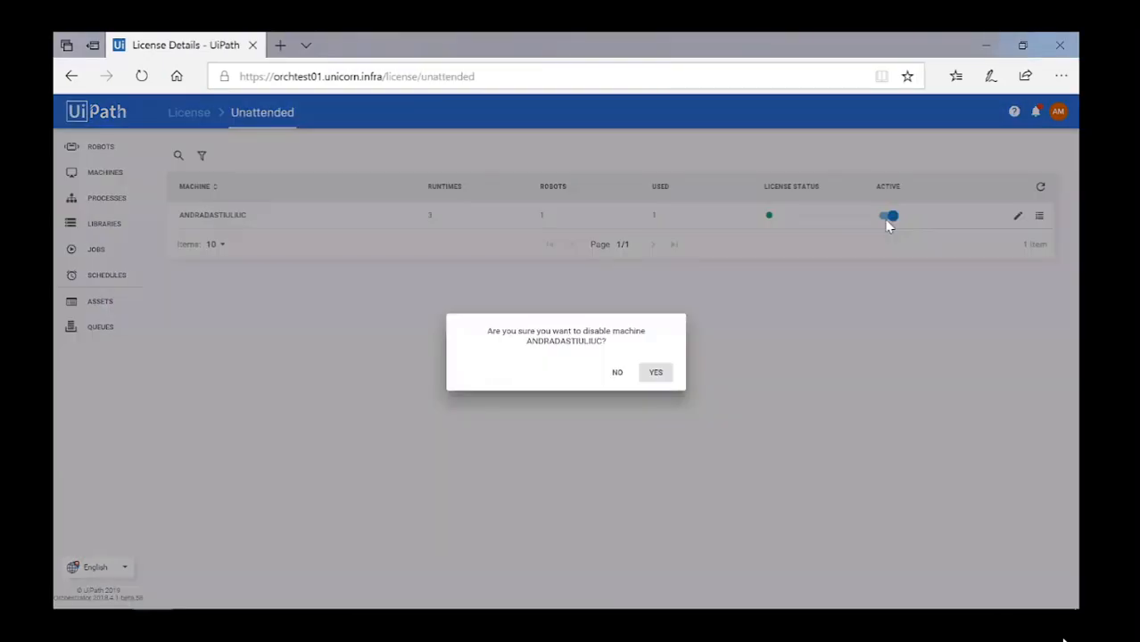
left_click(657, 373)
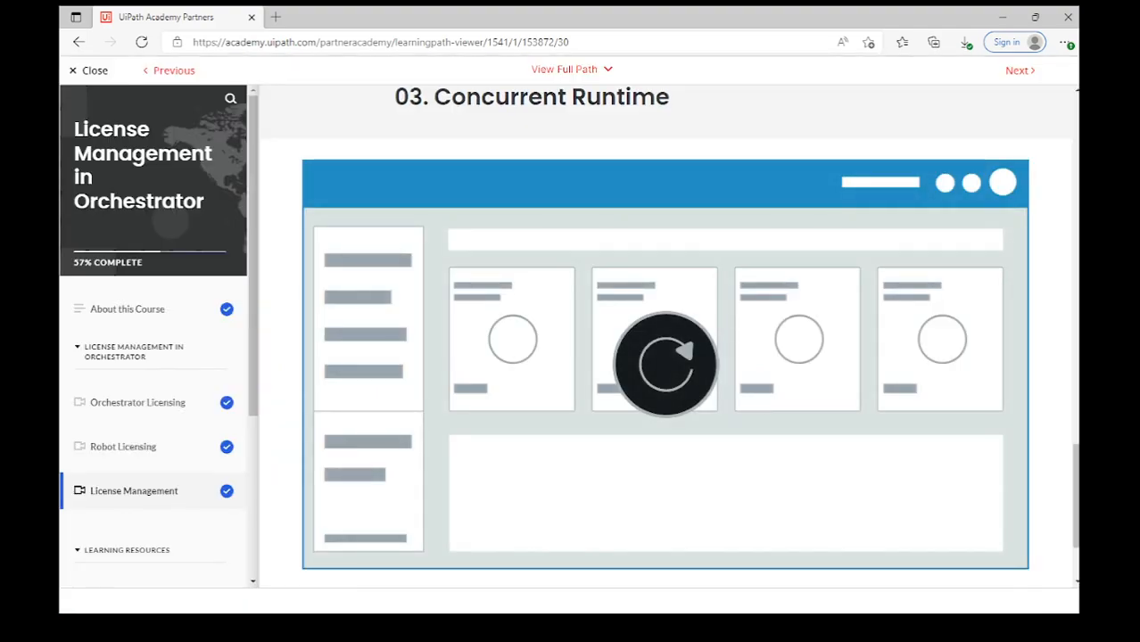
Open Lesson 5 Learning Resources and launch both licensing guides in new tabs.
scroll(1007, 463, "down", 2)
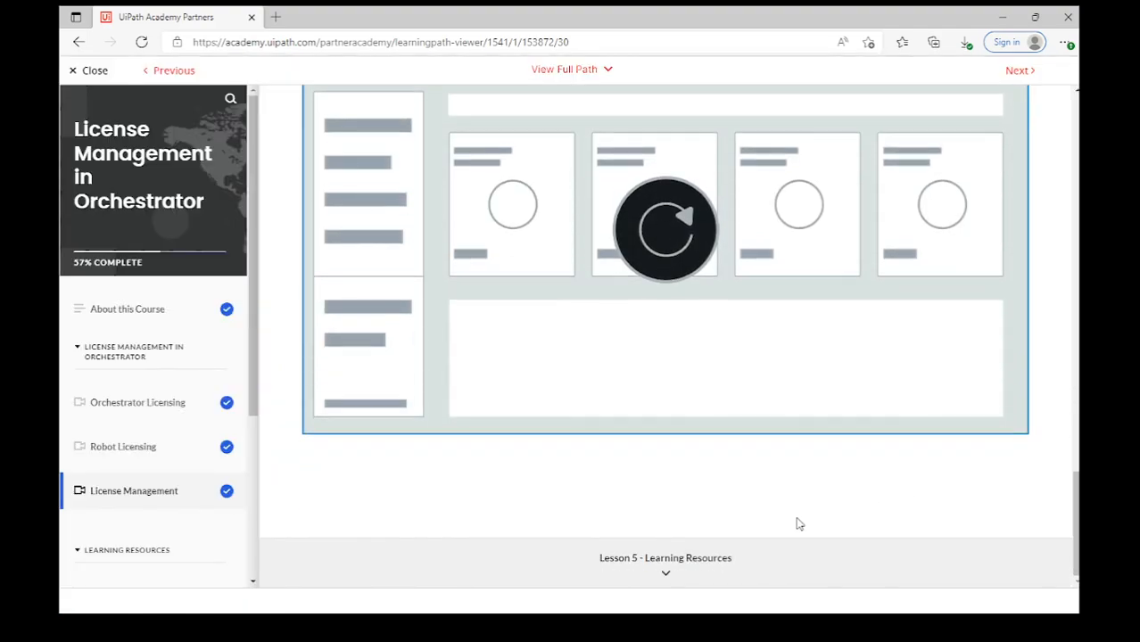
left_click(713, 560)
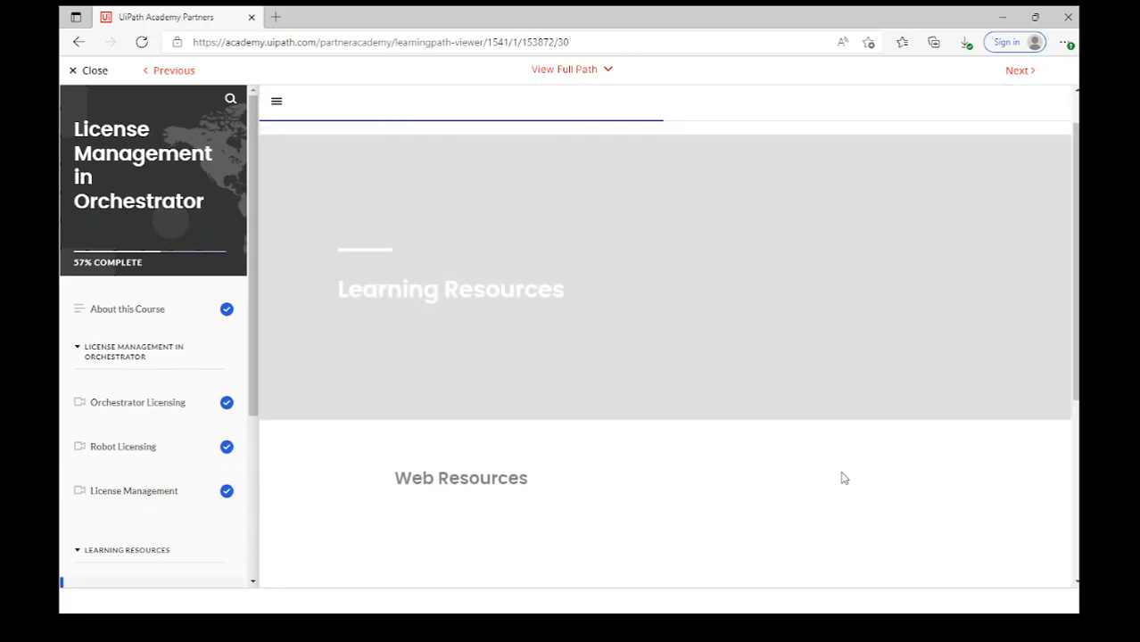
scroll(871, 457, "down", 5)
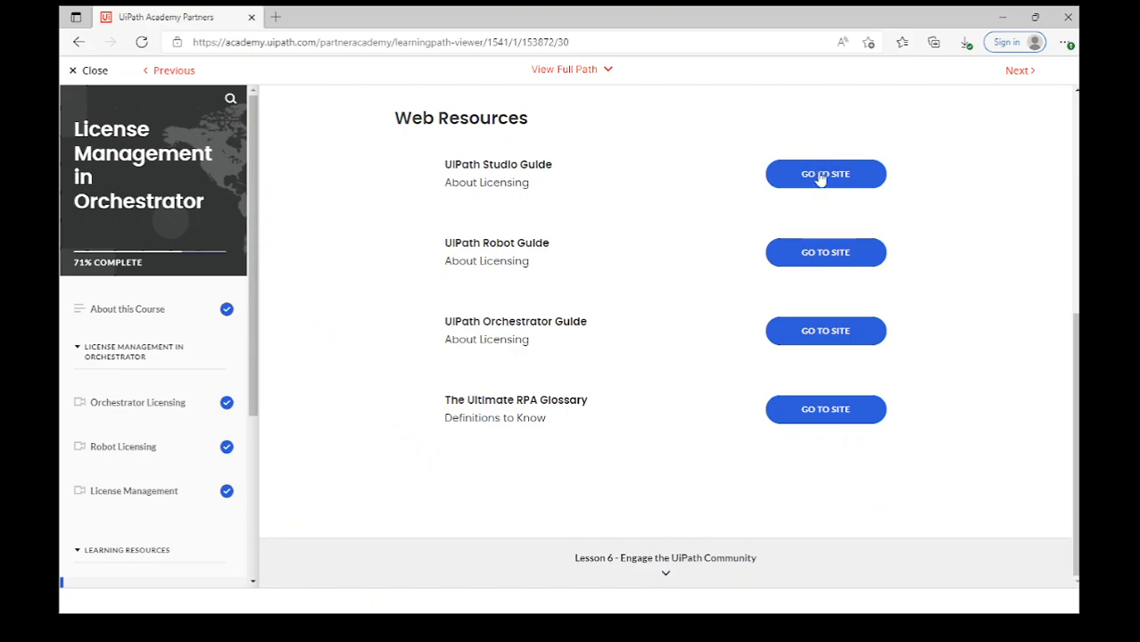
left_click(819, 178)
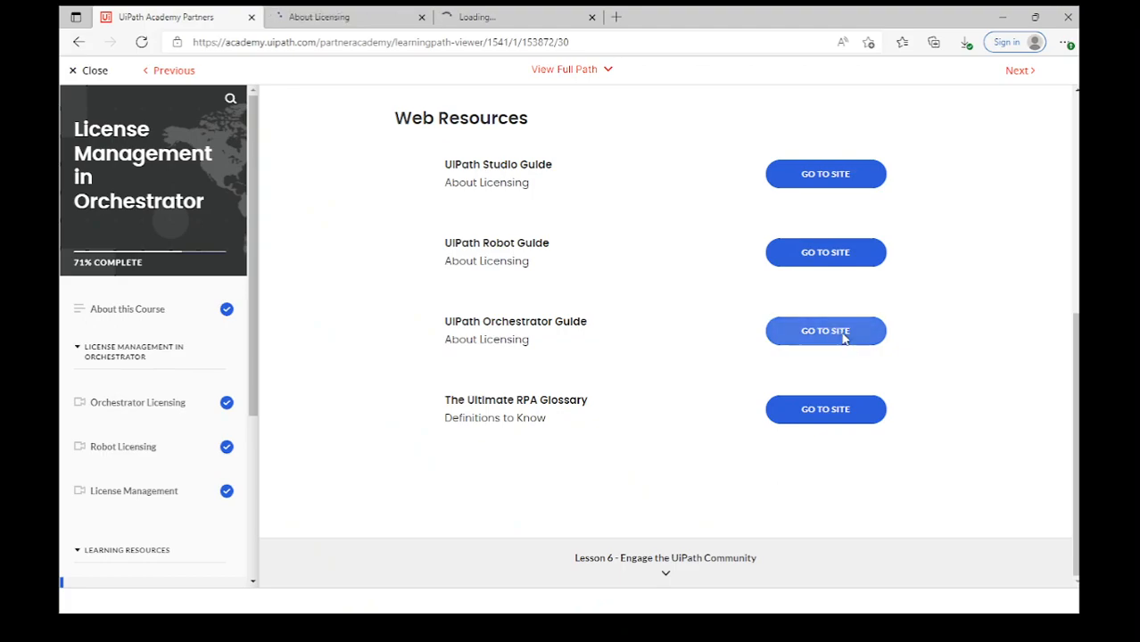
left_click(840, 409)
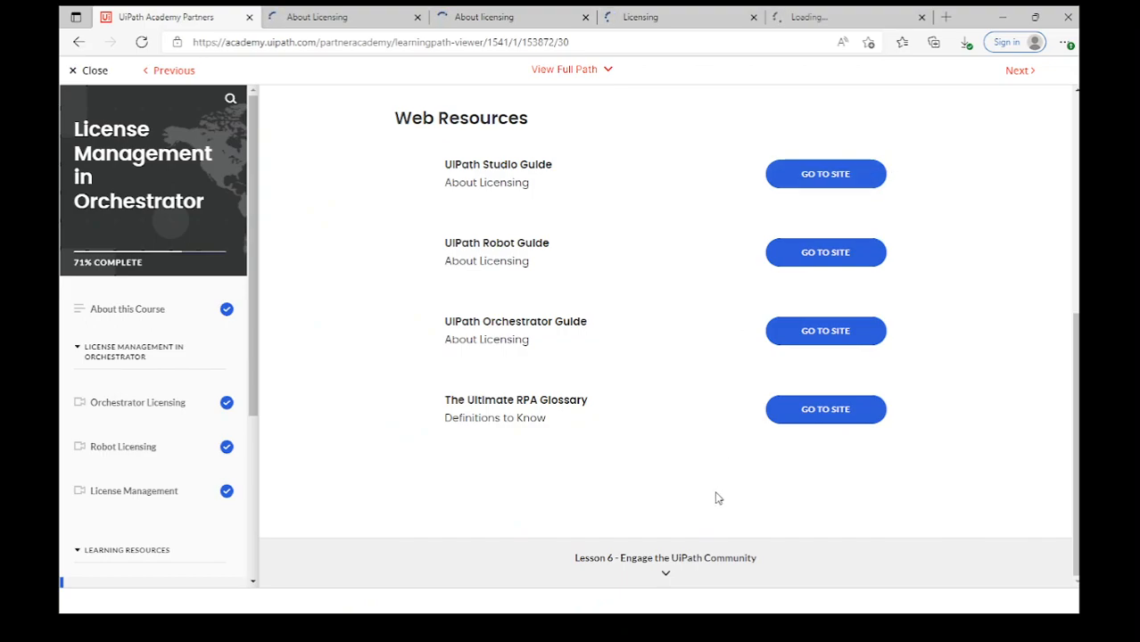
Move to Lesson 6 Engage the UiPath Community and open its feedback forum in a new tab.
left_click(695, 561)
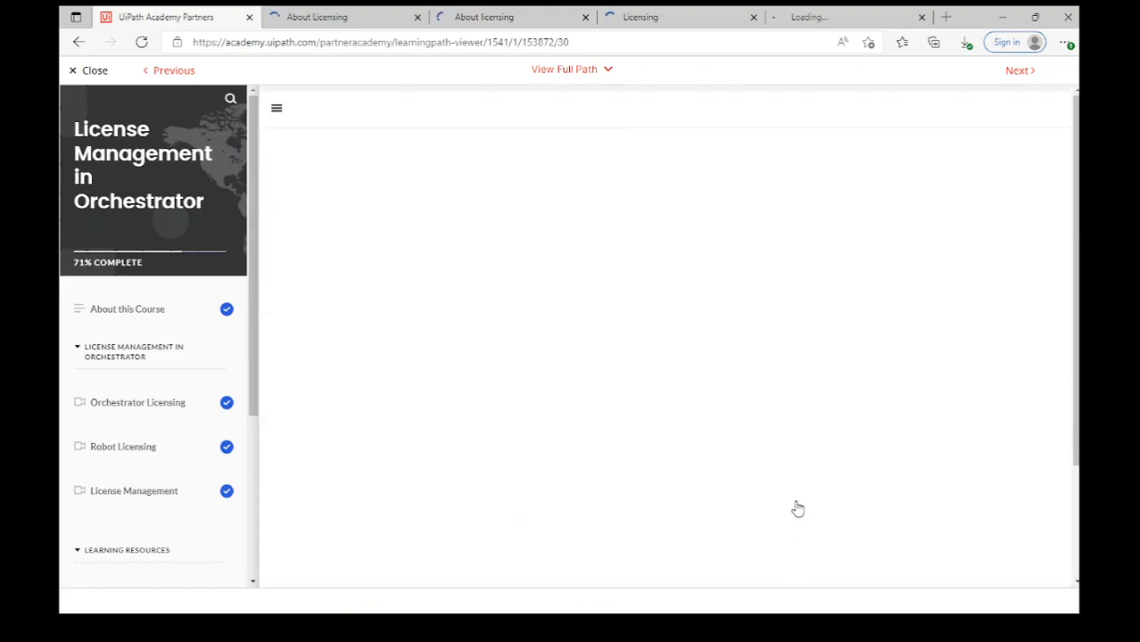
scroll(863, 433, "down", 2)
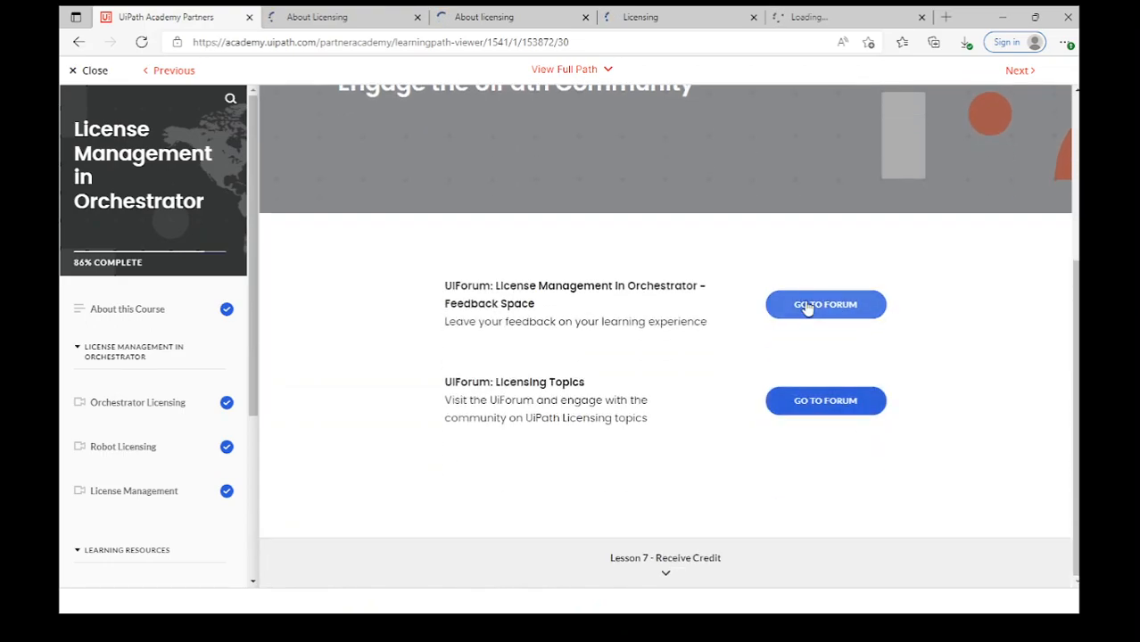
left_click(850, 314)
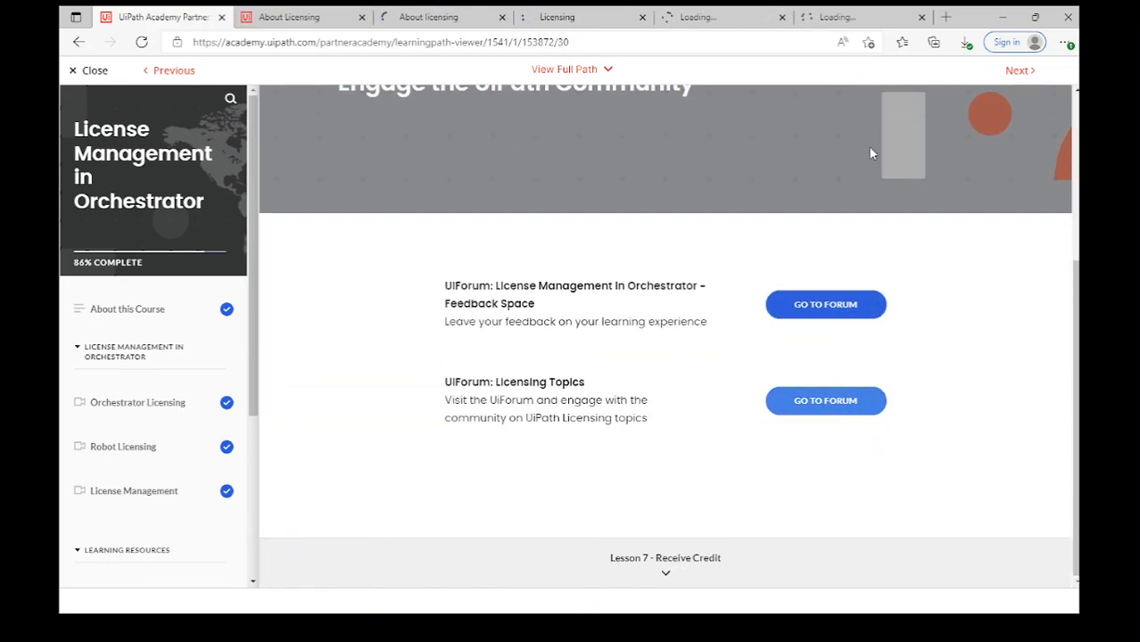
Skim the Studio About Licensing documentation, then close its tab.
left_click(259, 17)
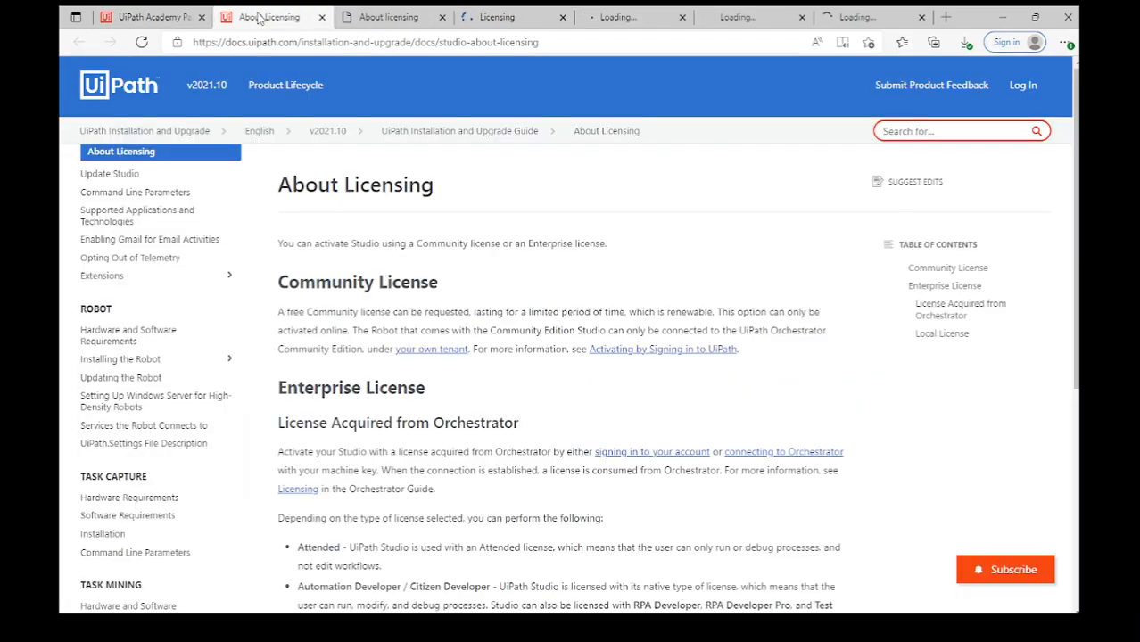
left_click_drag(1077, 258, 1077, 476)
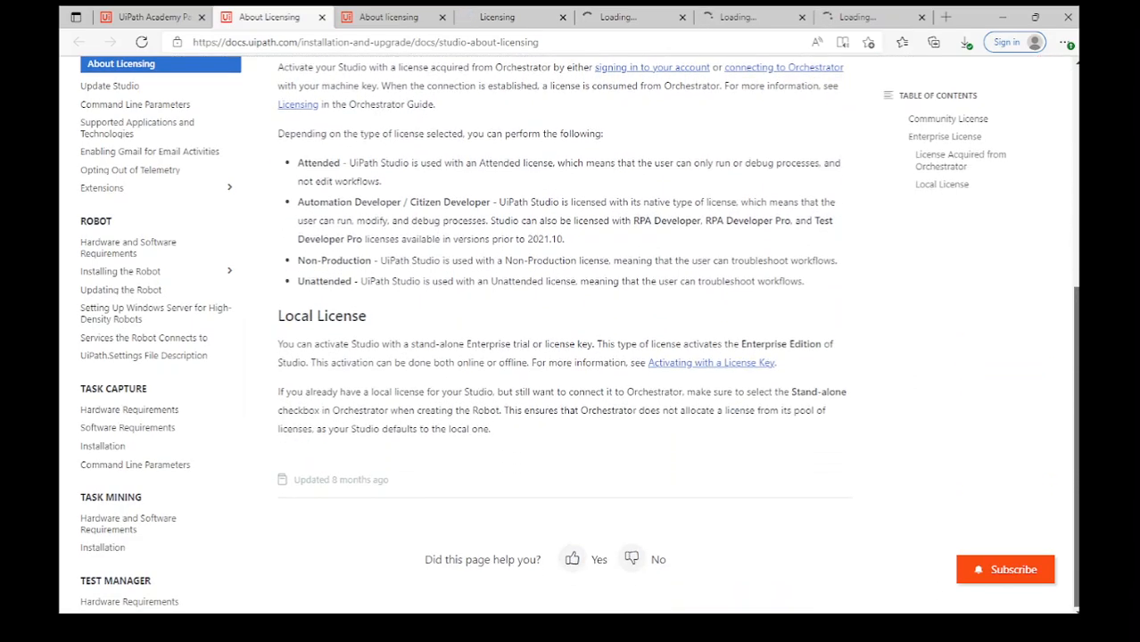
left_click(322, 18)
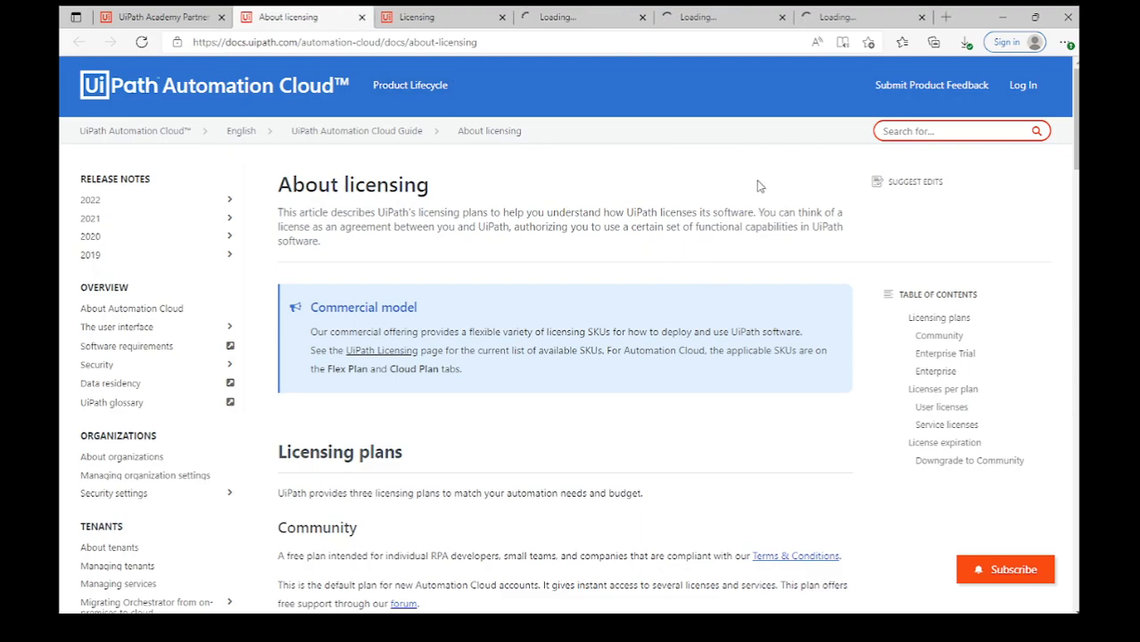
Read the Automation Cloud About licensing page down to Downgrade to Community.
scroll(756, 185, "down", 3)
scroll(756, 186, "down", 3)
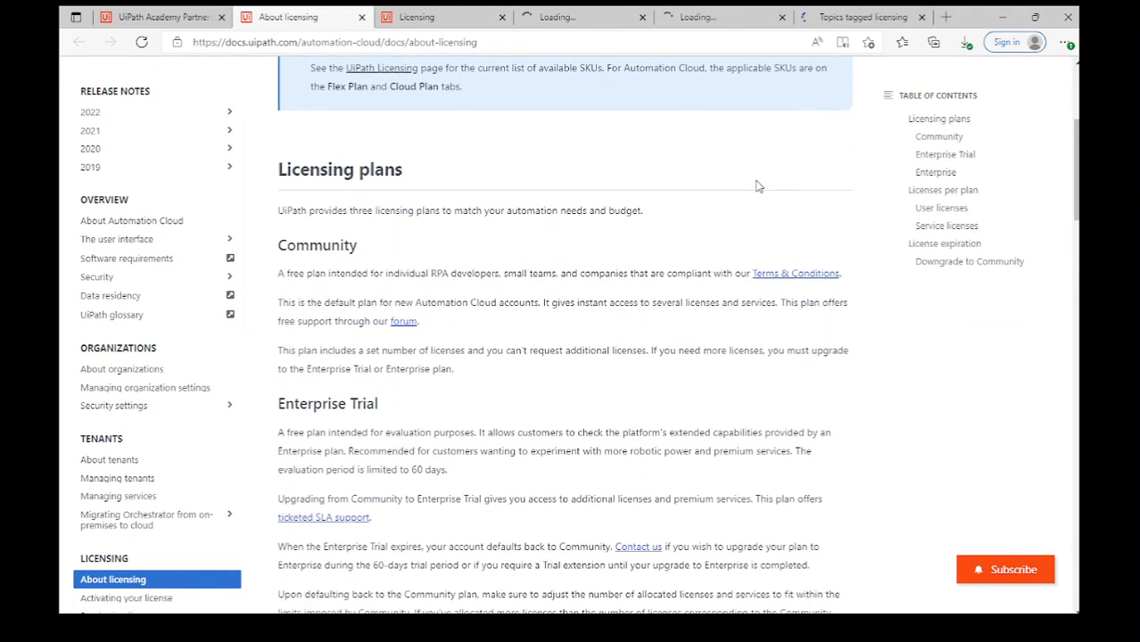
scroll(757, 186, "down", 4)
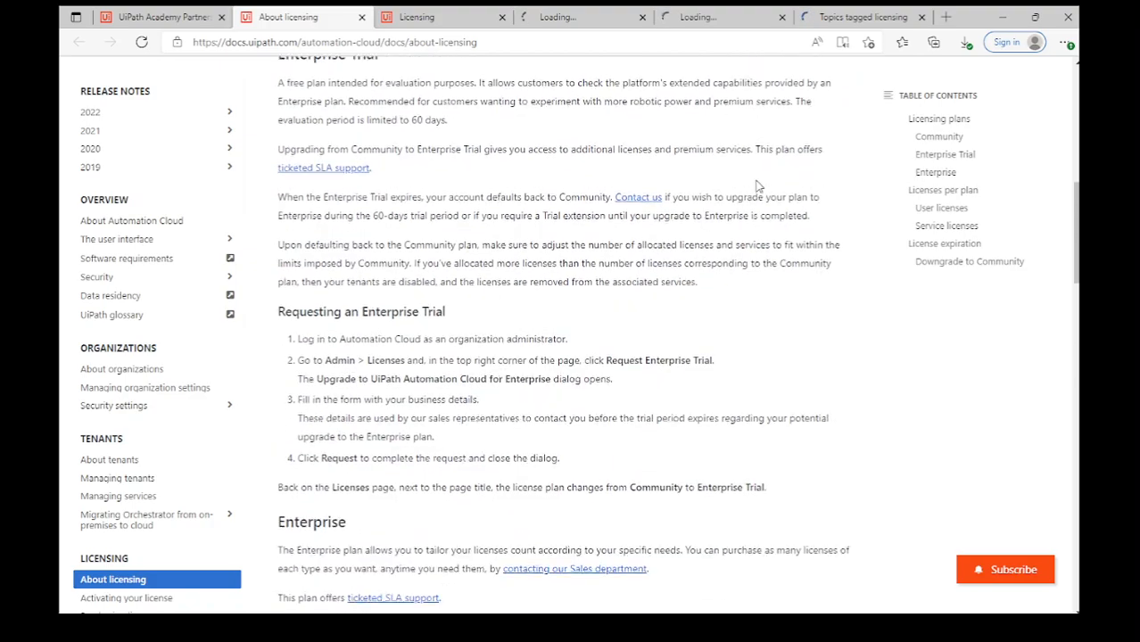
scroll(756, 185, "down", 4)
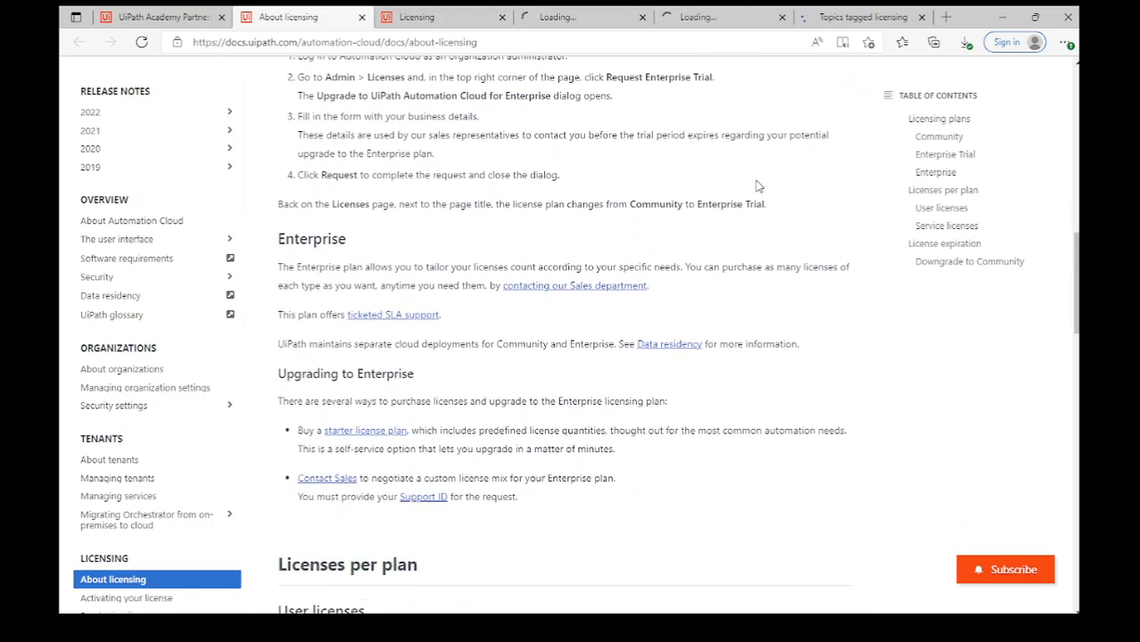
scroll(756, 185, "down", 4)
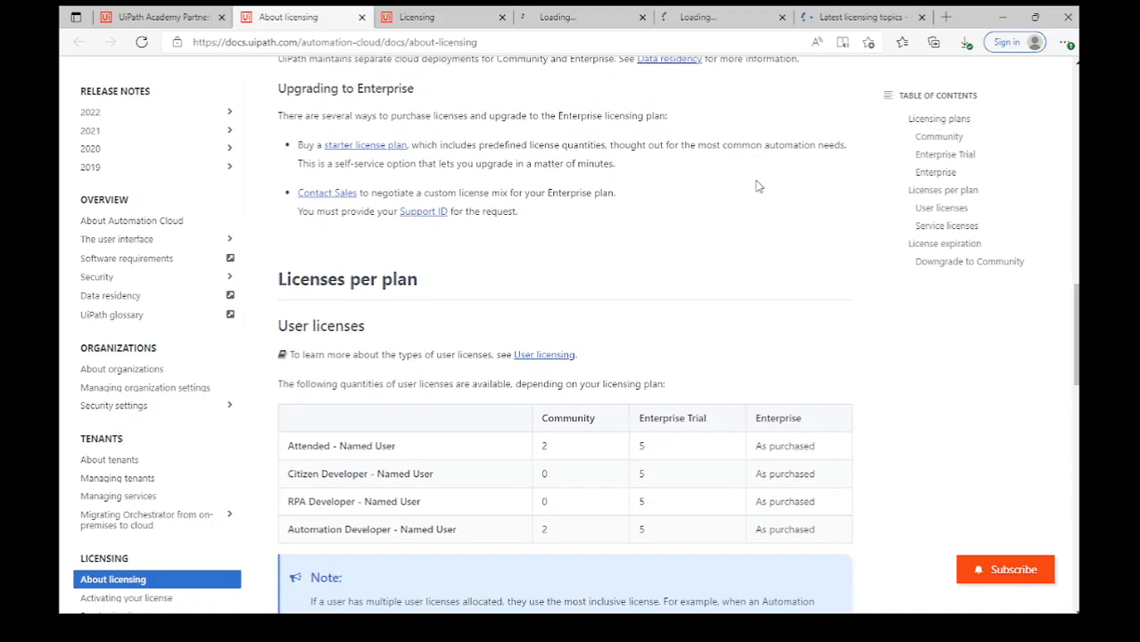
scroll(756, 186, "down", 4)
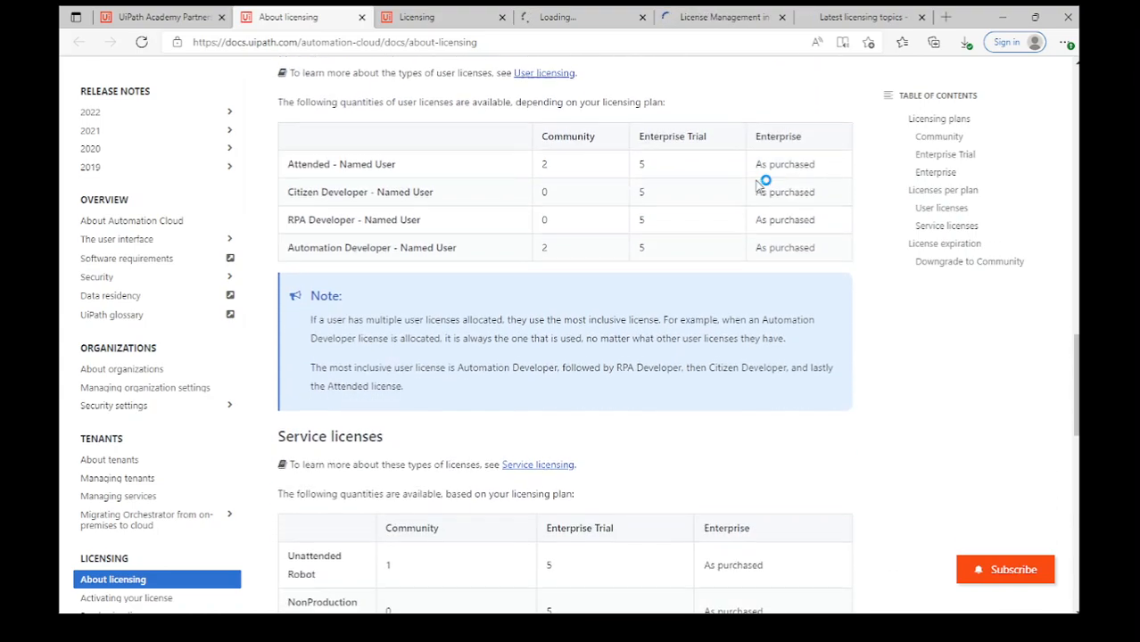
scroll(756, 186, "down", 4)
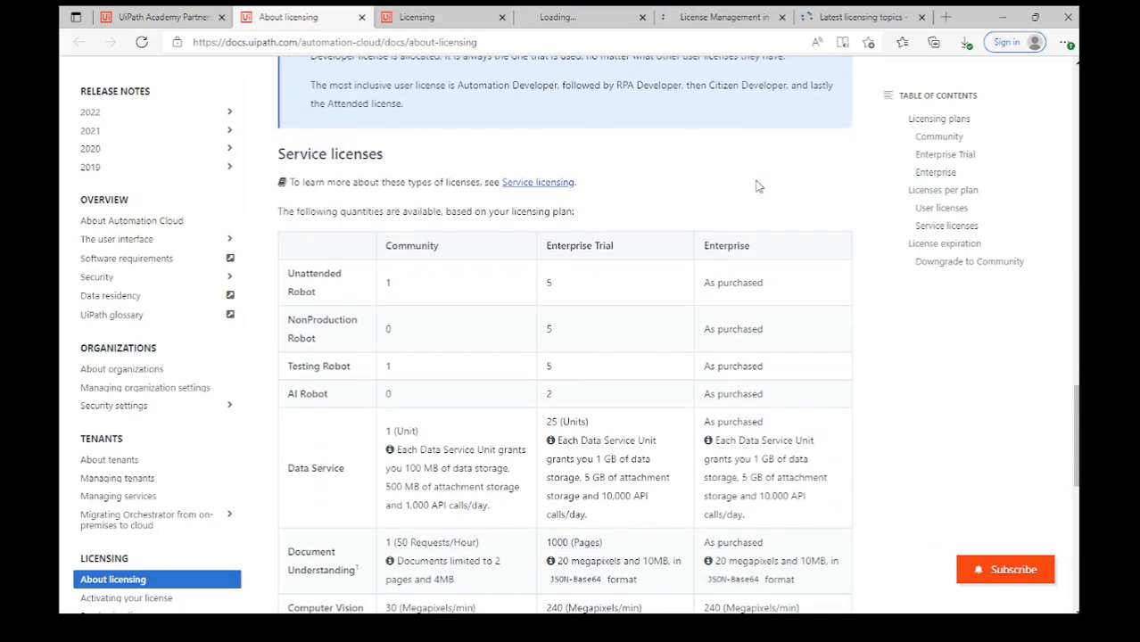
scroll(757, 185, "down", 3)
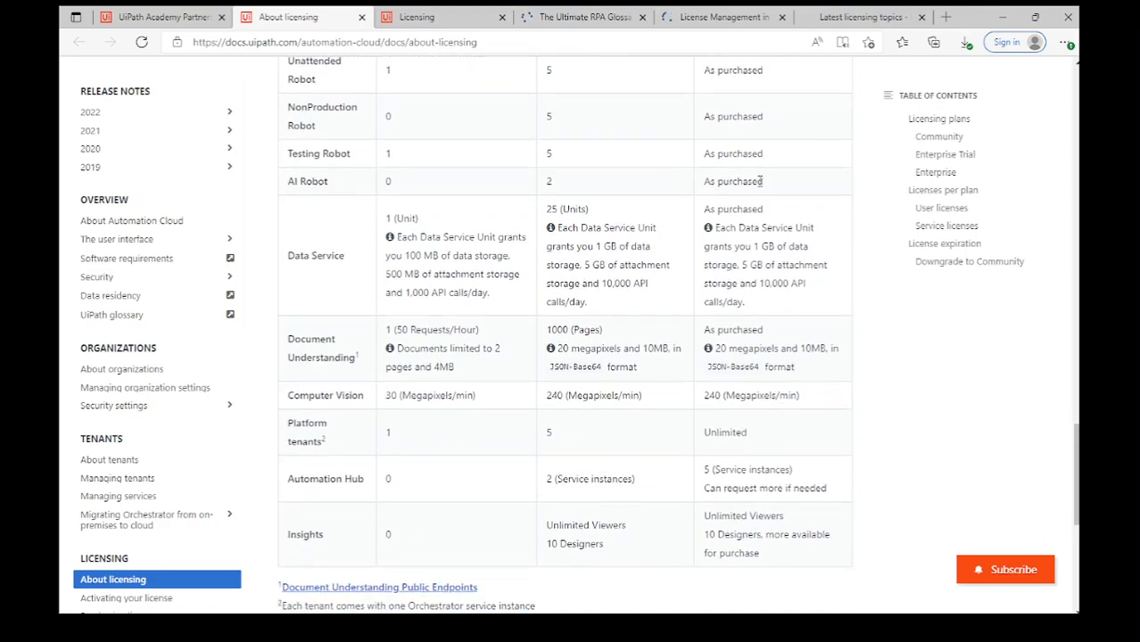
scroll(908, 316, "down", 1)
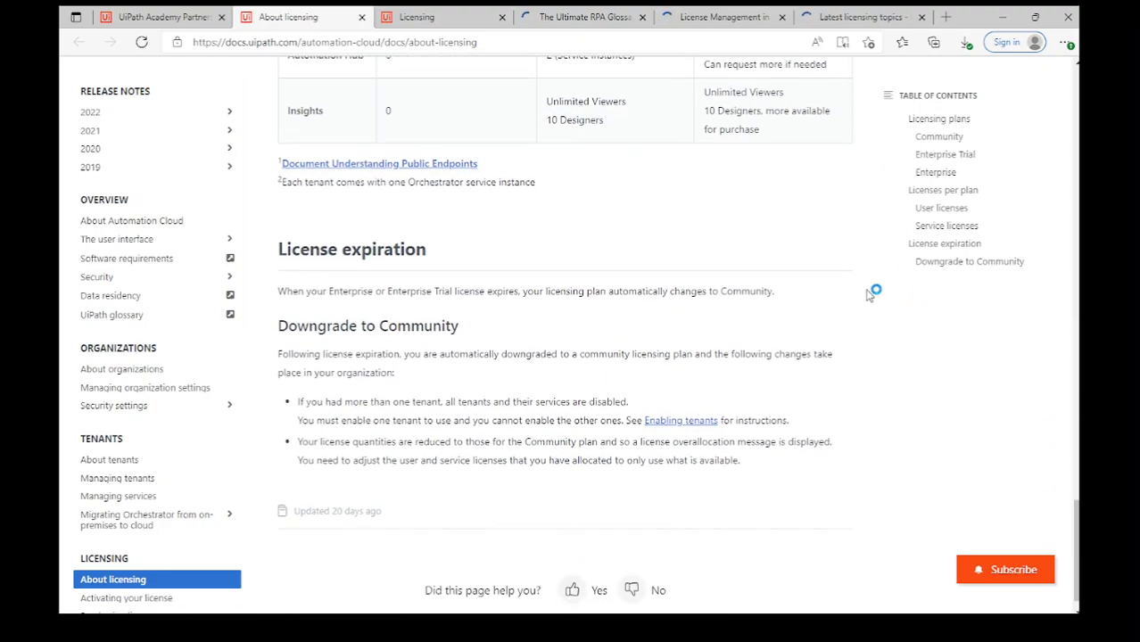
Close the Automation Cloud page and read the Orchestrator Licensing page through the 14-day grace period.
key("ctrl+w")
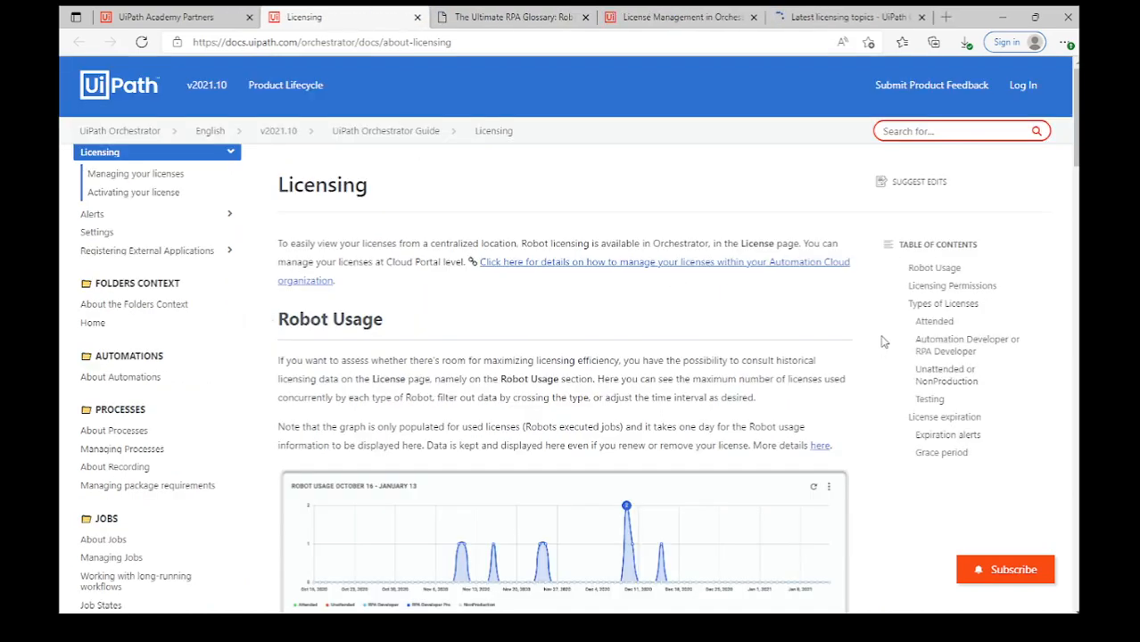
scroll(870, 318, "down", 3)
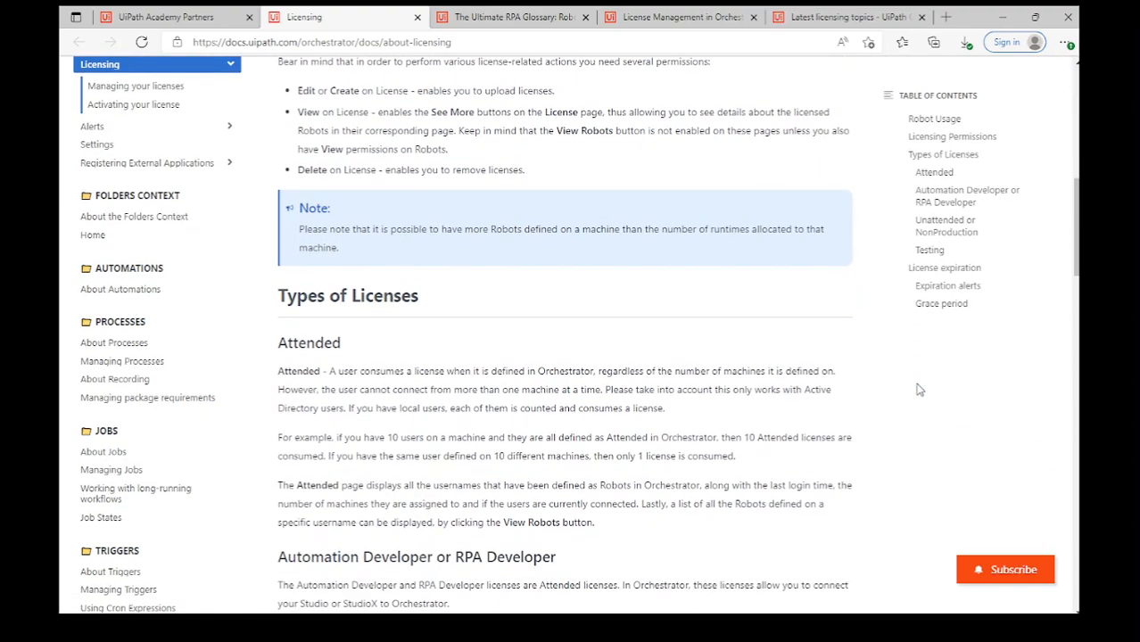
scroll(920, 390, "down", 3)
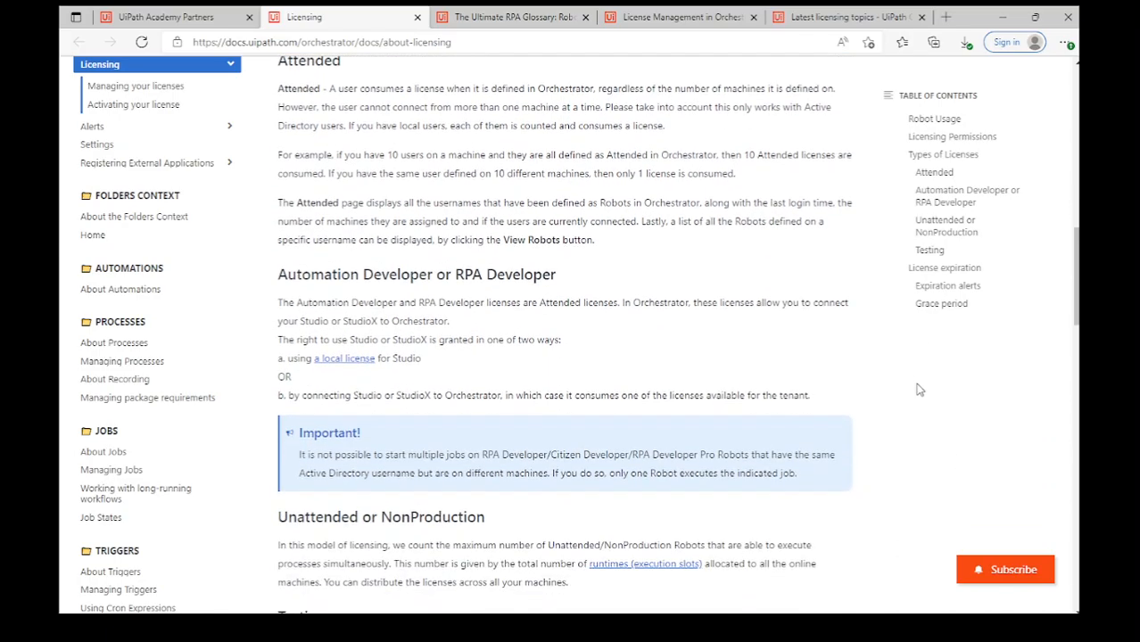
scroll(919, 390, "down", 3)
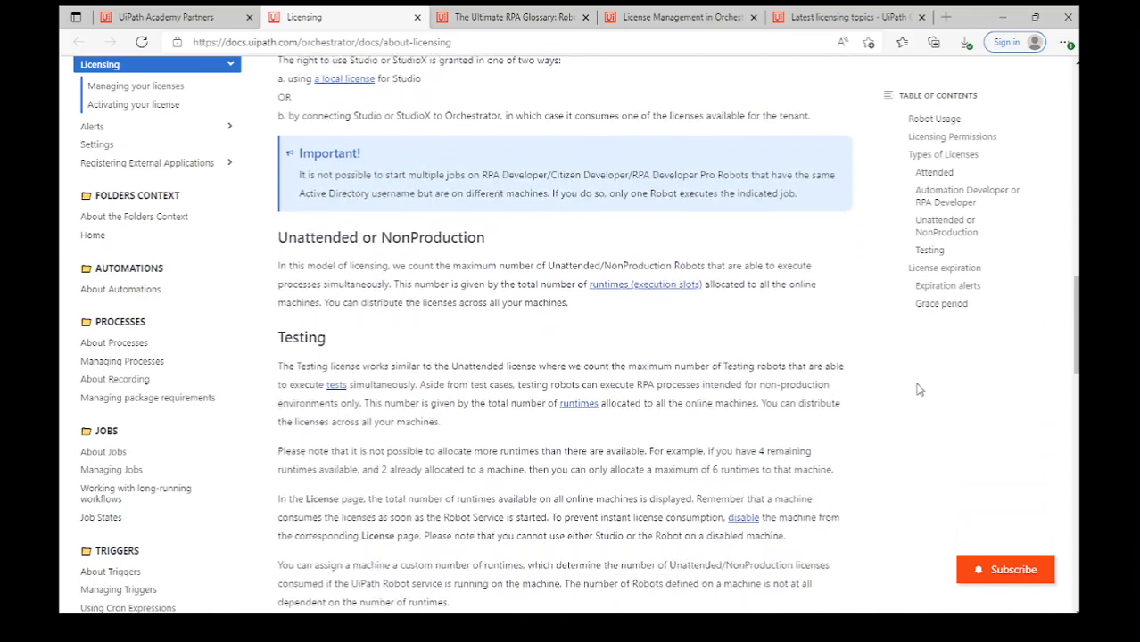
scroll(920, 390, "down", 1)
scroll(920, 390, "down", 3)
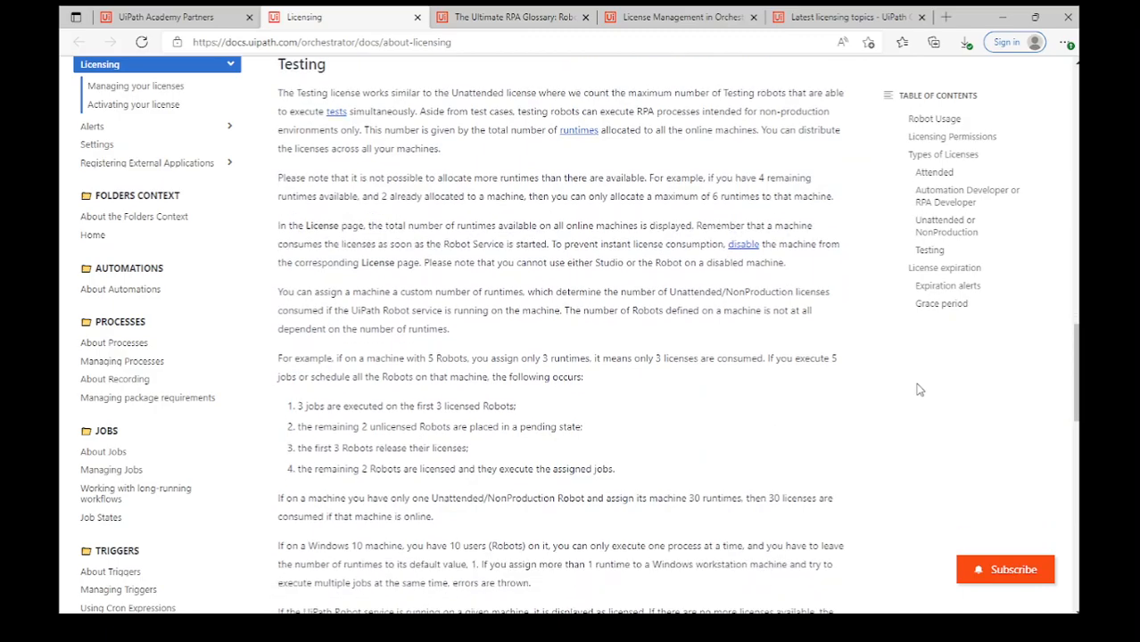
scroll(920, 389, "down", 2)
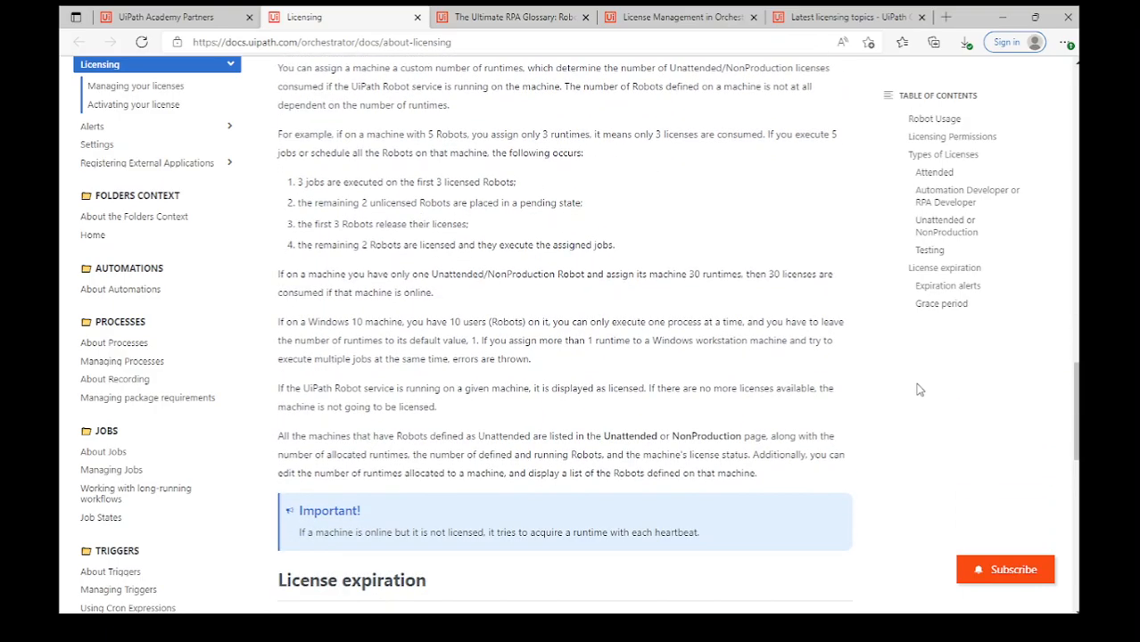
scroll(920, 389, "down", 4)
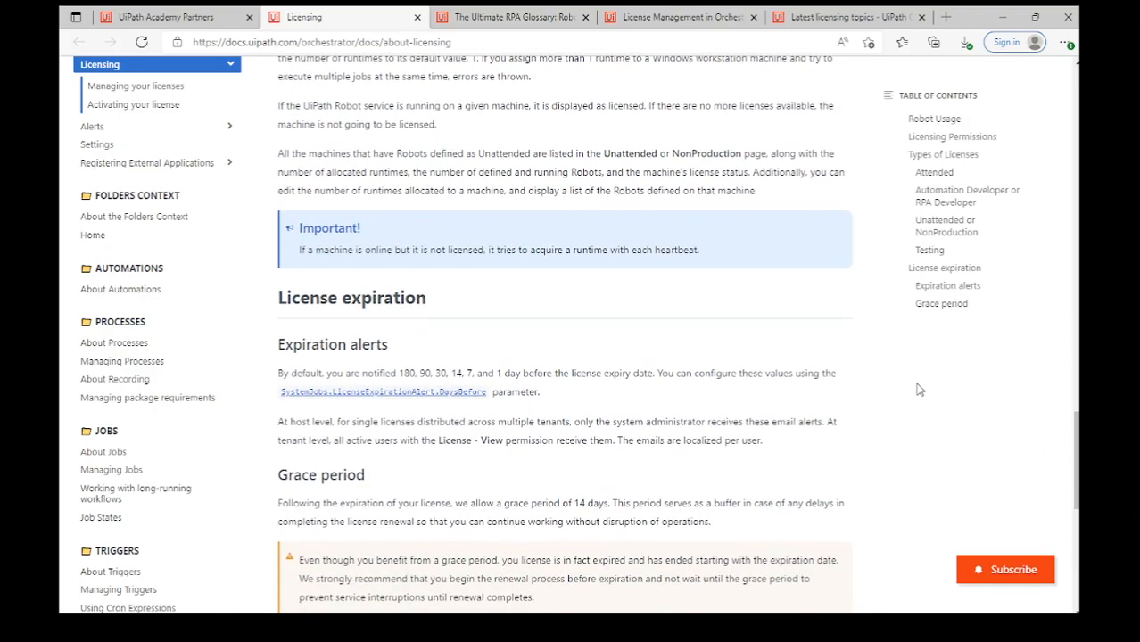
scroll(920, 390, "down", 4)
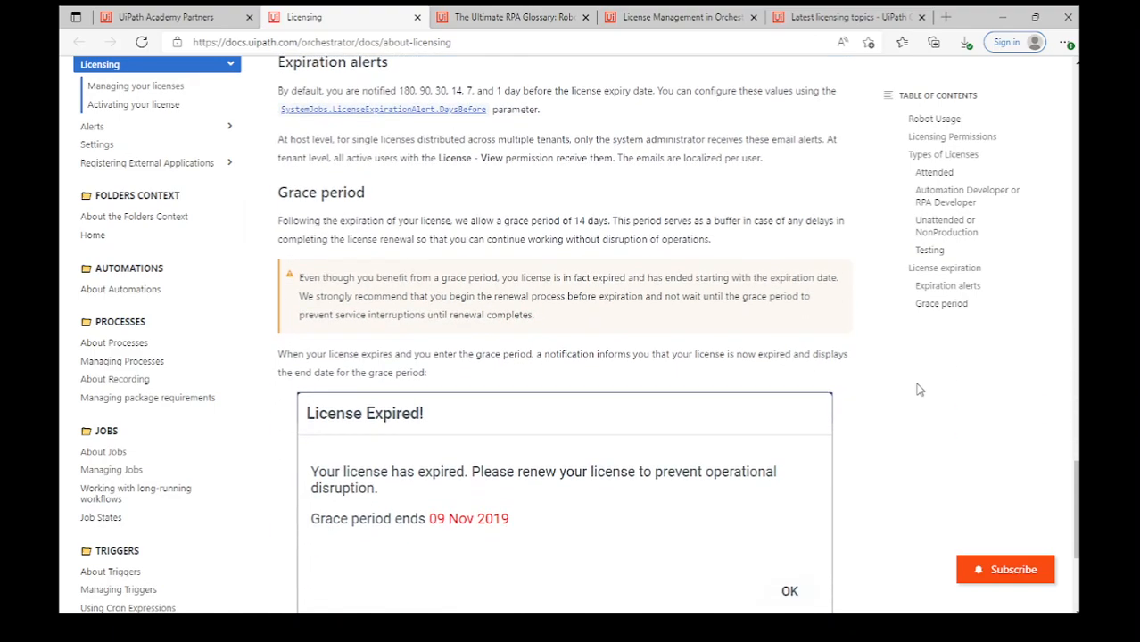
scroll(920, 389, "down", 2)
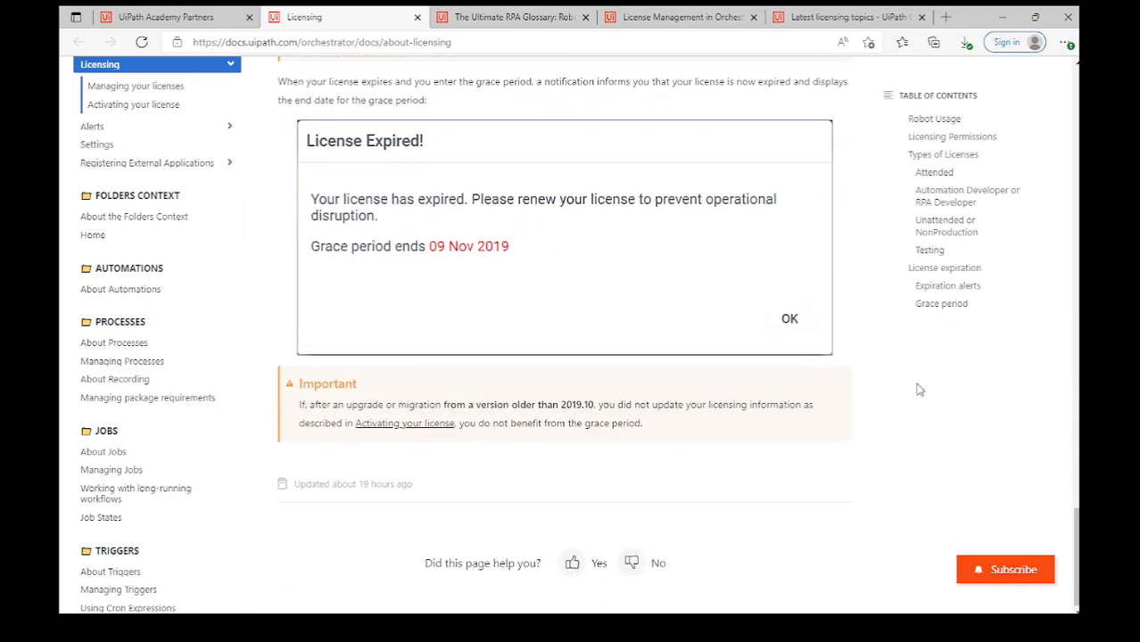
Close the Licensing page and scroll through the Ultimate RPA Glossary article.
key("ctrl+w")
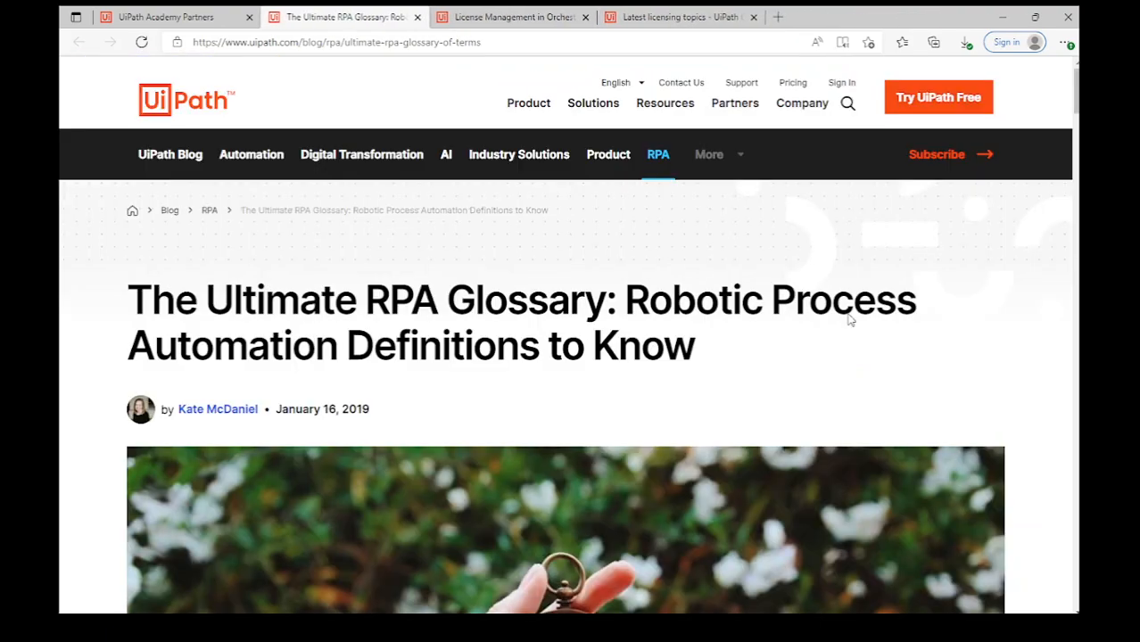
scroll(1041, 464, "down", 4)
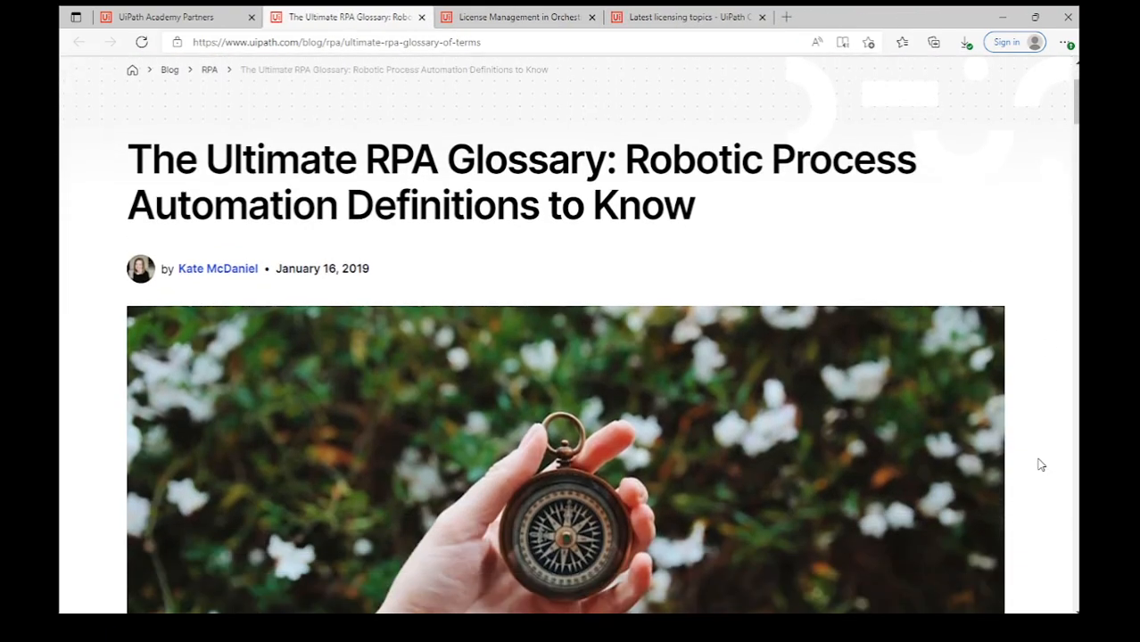
scroll(1041, 464, "down", 3)
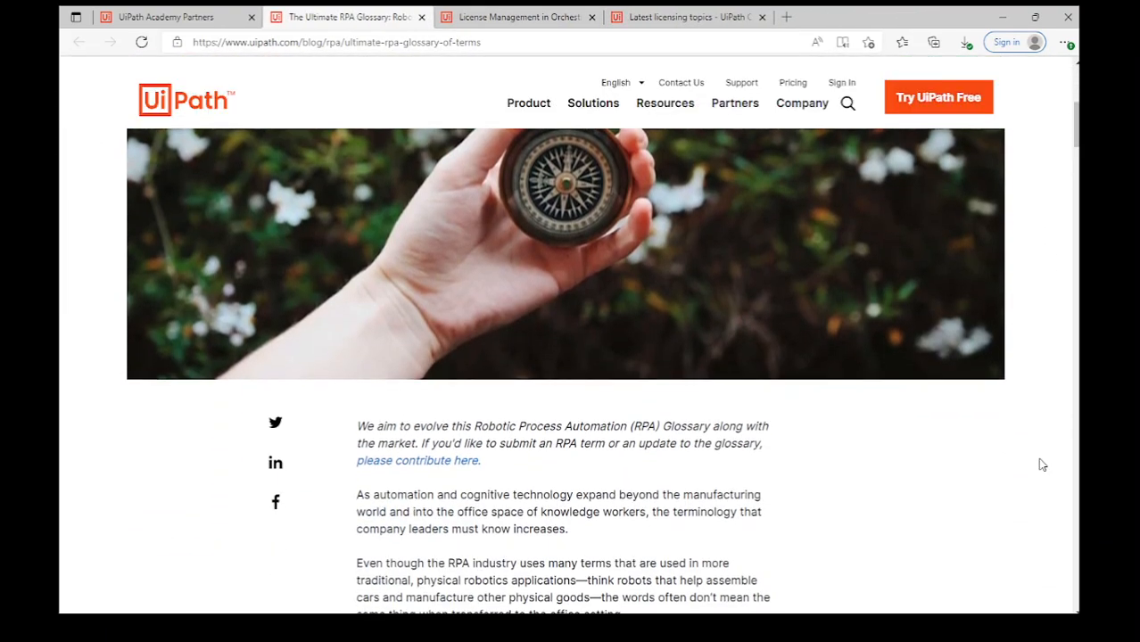
scroll(1041, 464, "down", 3)
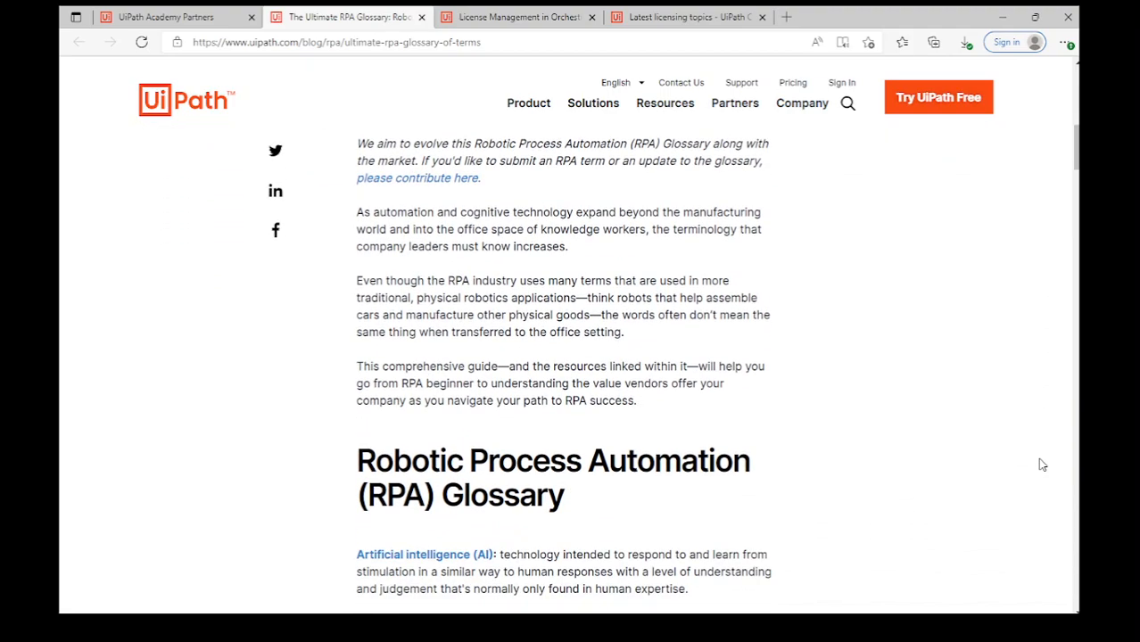
scroll(1041, 464, "down", 3)
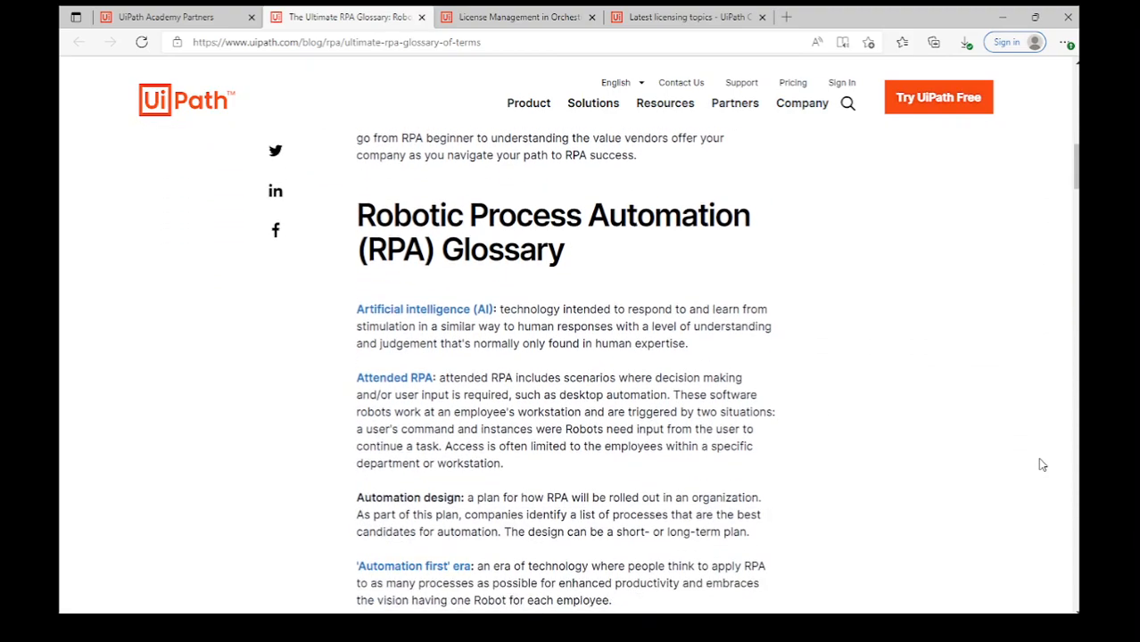
scroll(1041, 464, "down", 3)
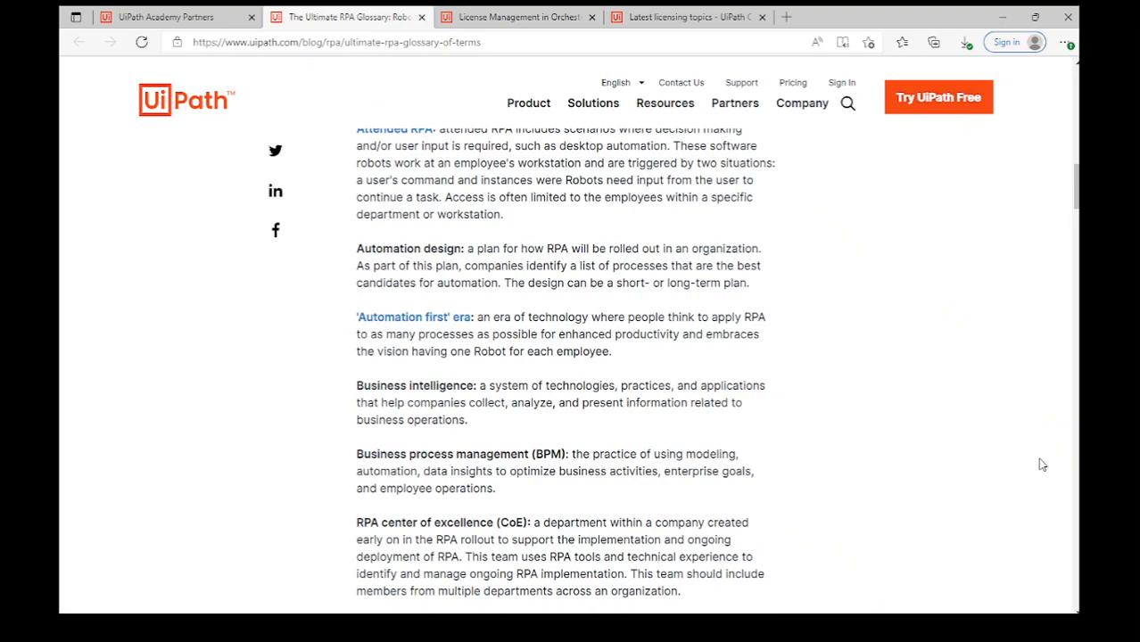
scroll(1041, 464, "down", 3)
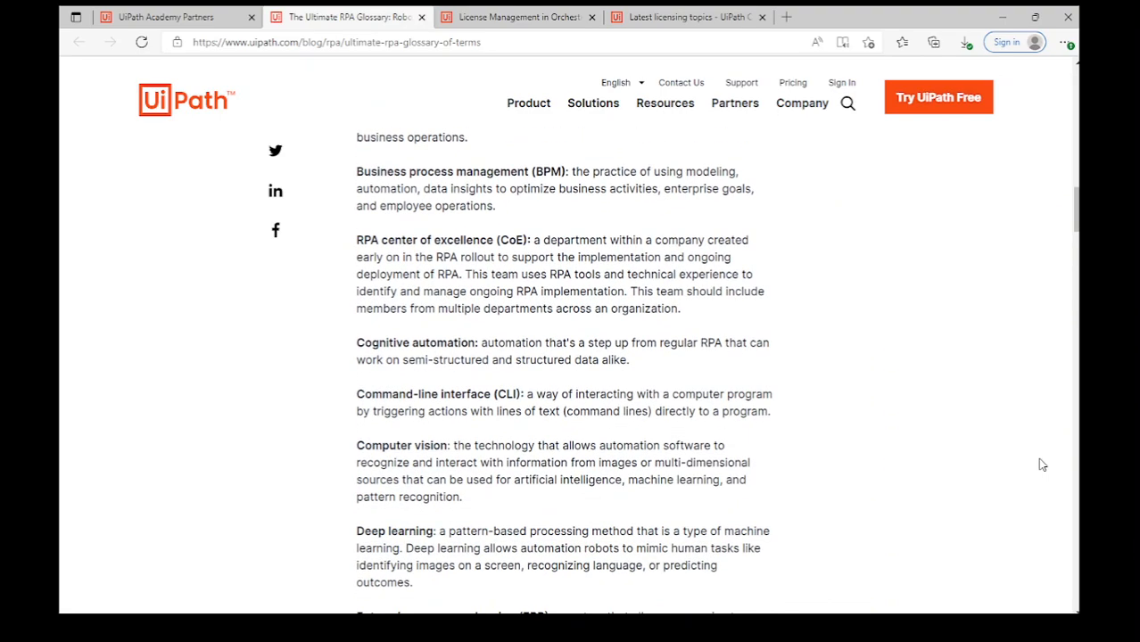
scroll(1041, 464, "down", 3)
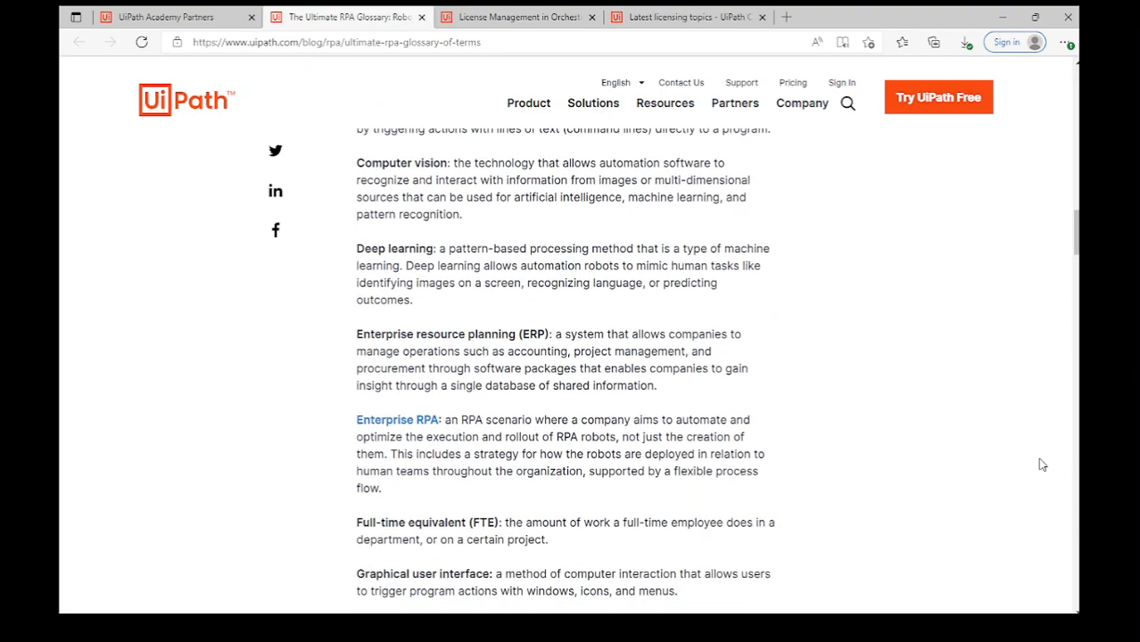
scroll(1041, 464, "down", 3)
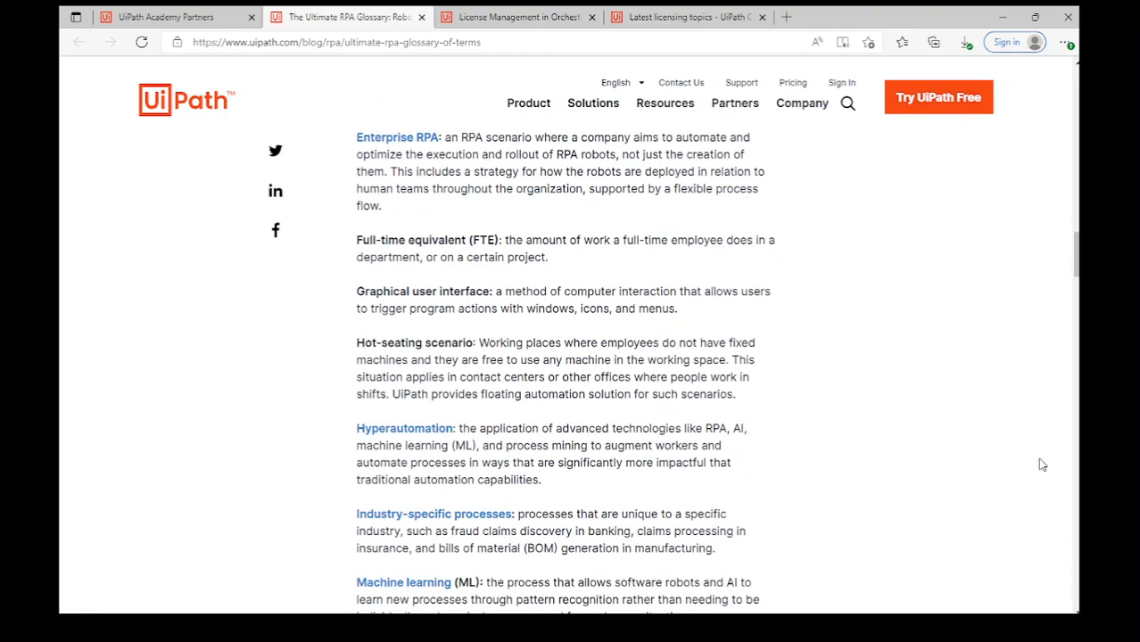
scroll(1041, 464, "down", 3)
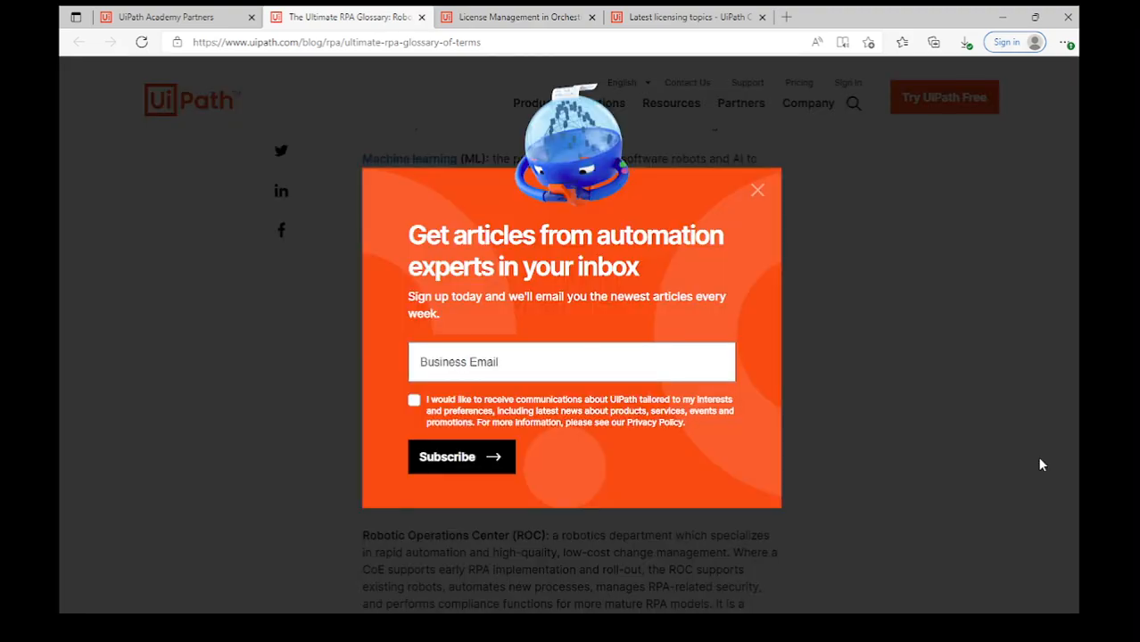
Dismiss the newsletter popup and read the glossary on to Related articles.
left_click(758, 192)
scroll(984, 358, "down", 3)
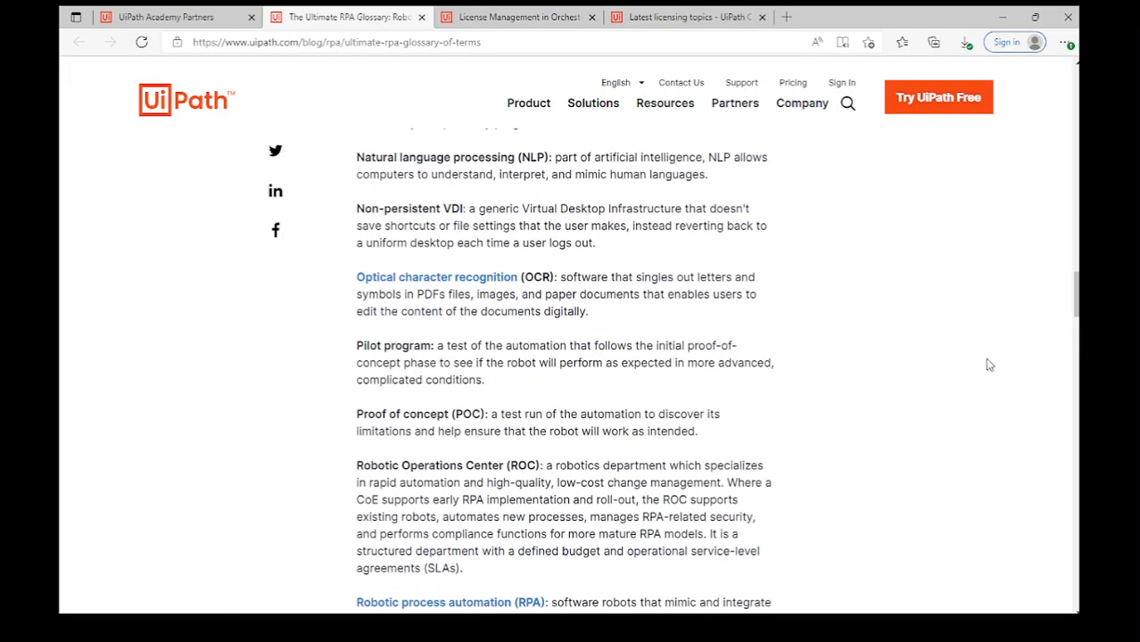
scroll(988, 365, "down", 3)
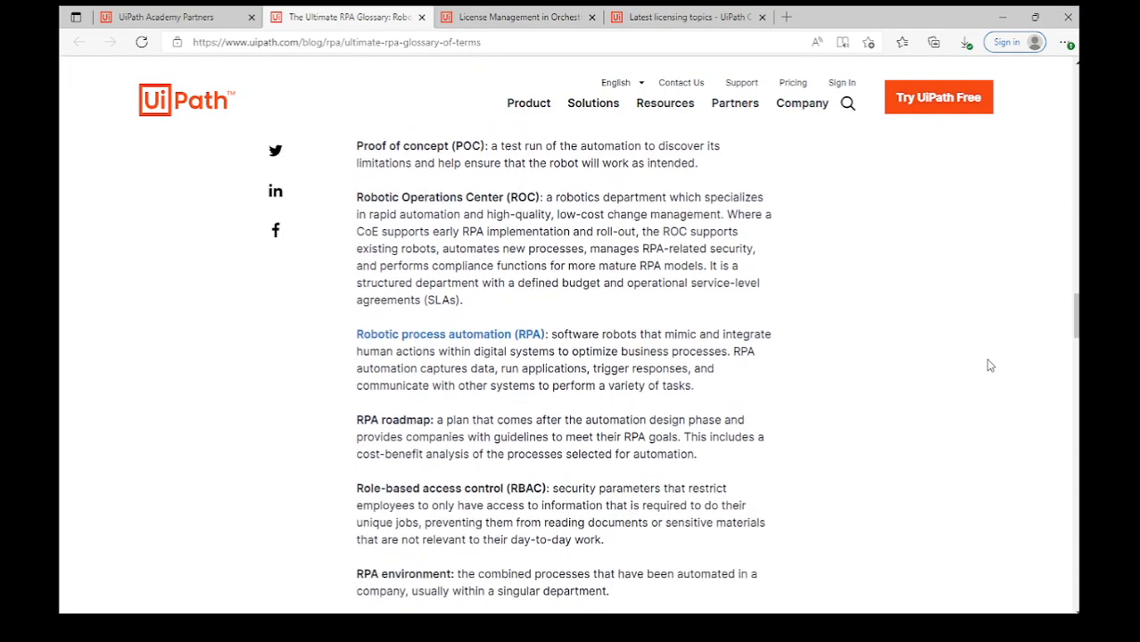
scroll(988, 365, "down", 4)
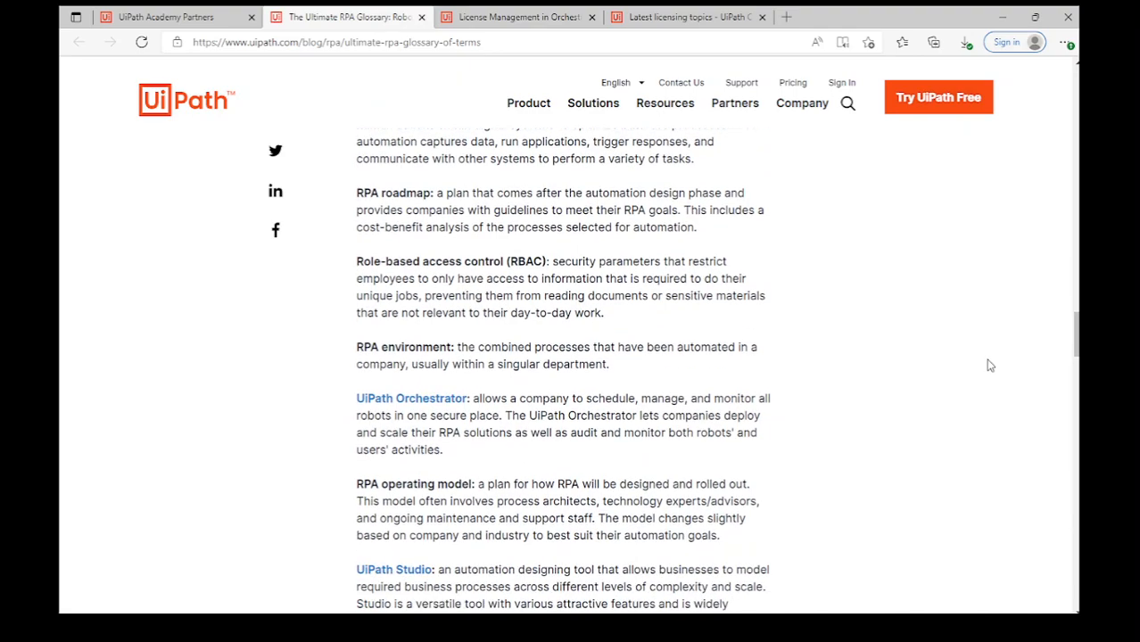
scroll(988, 364, "down", 4)
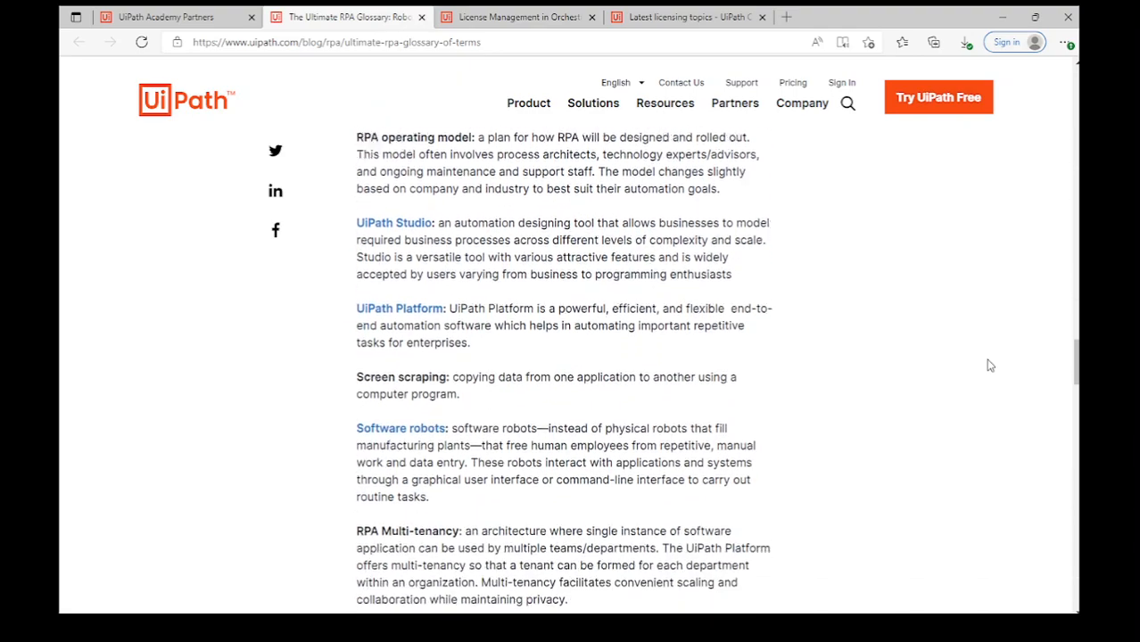
scroll(988, 365, "down", 5)
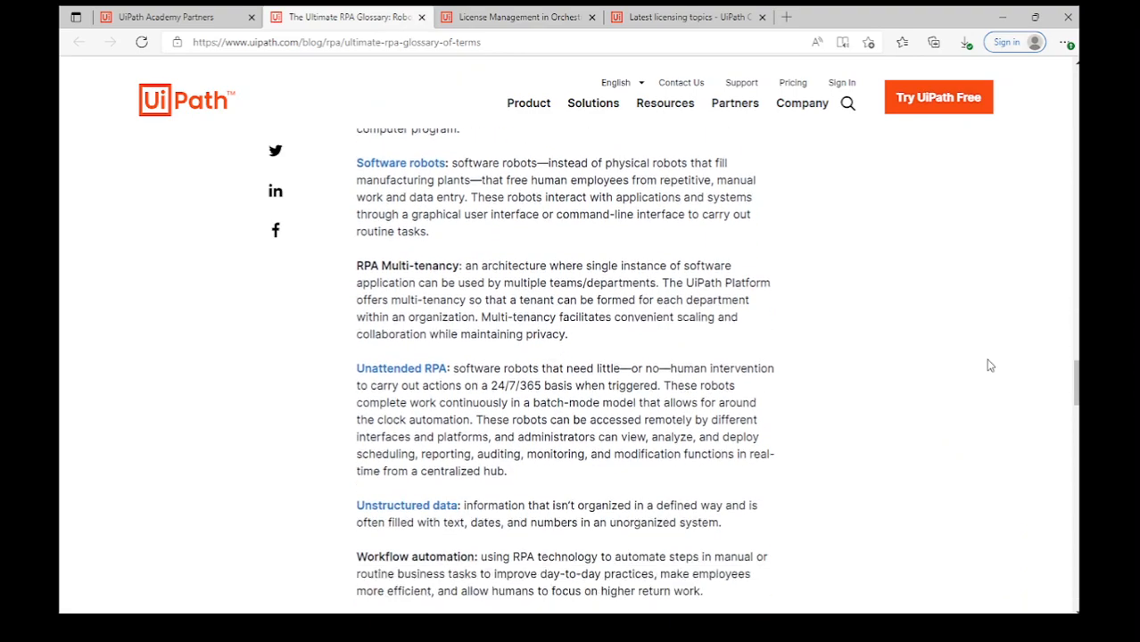
scroll(989, 365, "down", 5)
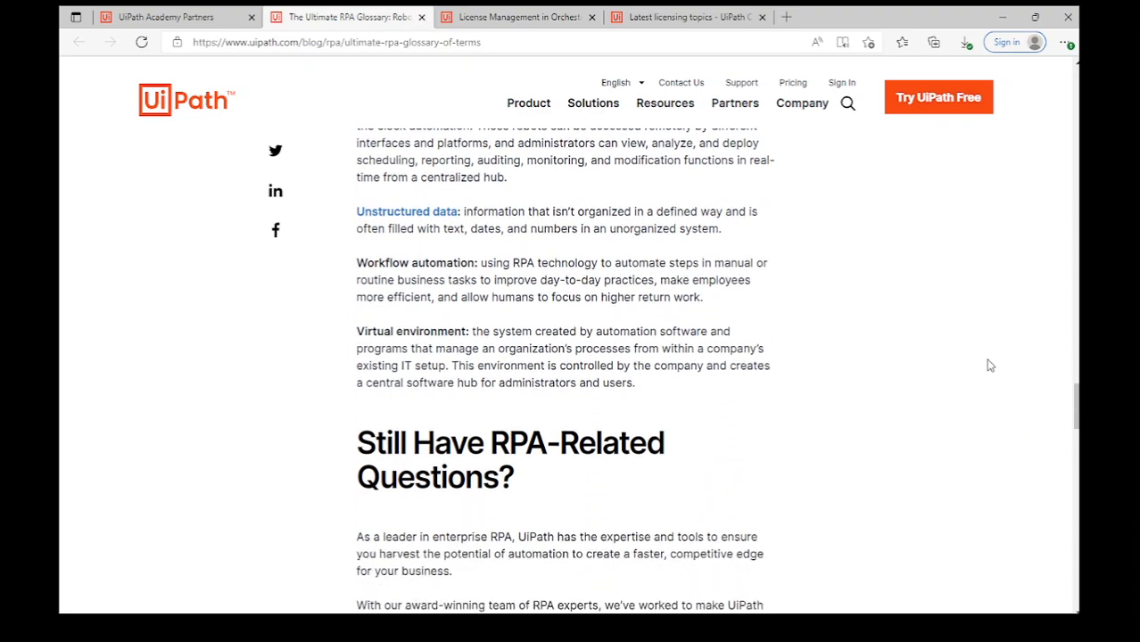
scroll(989, 366, "down", 4)
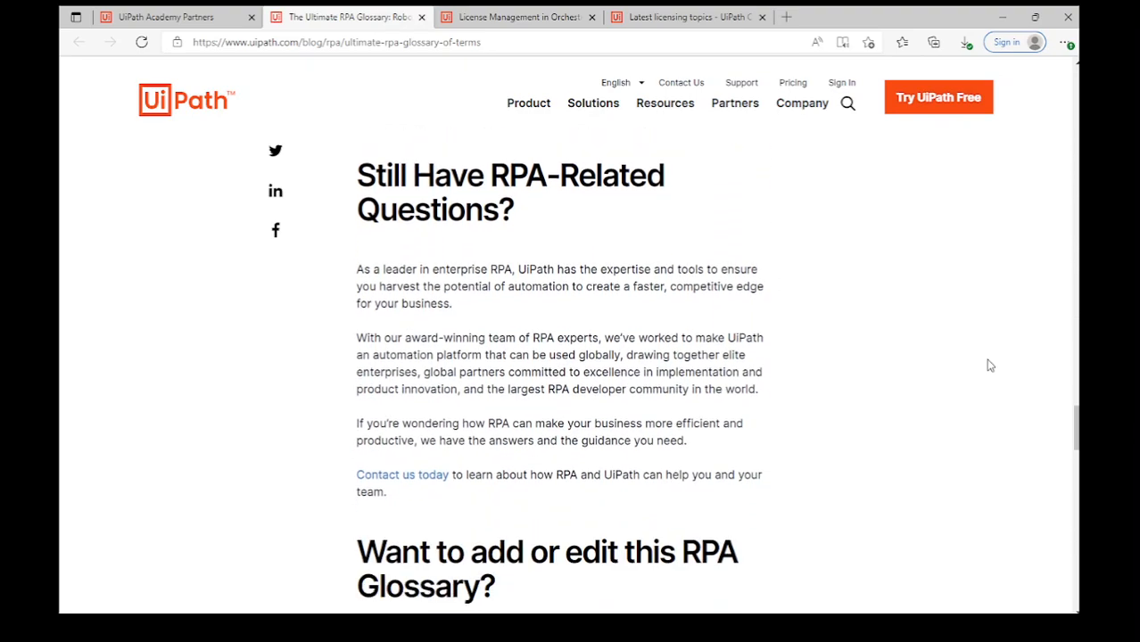
scroll(989, 366, "down", 5)
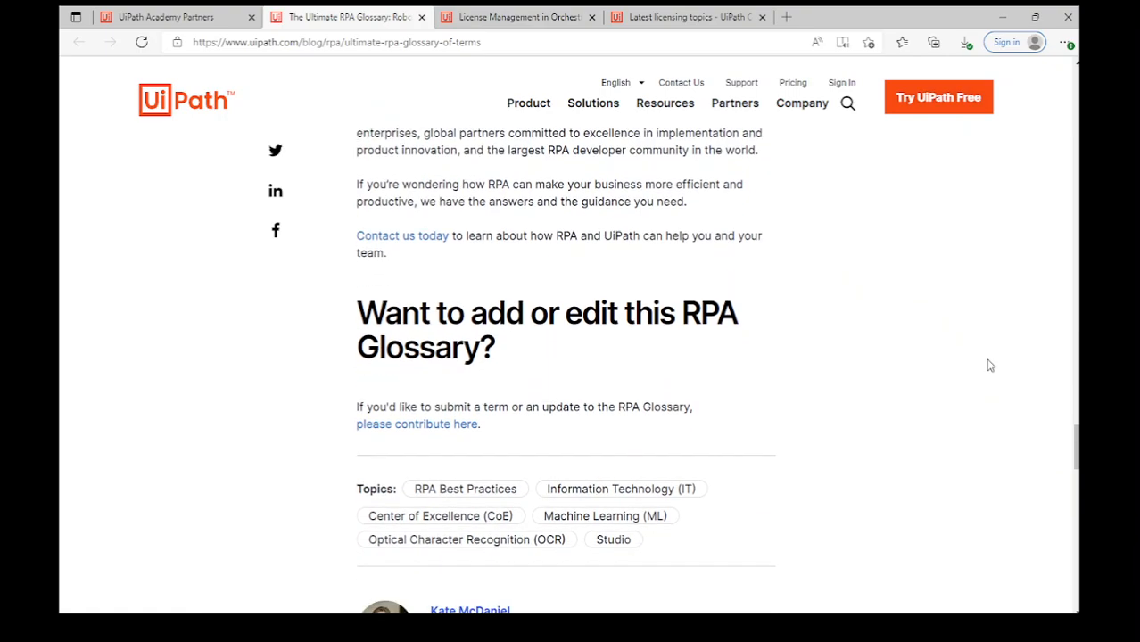
scroll(993, 365, "down", 4)
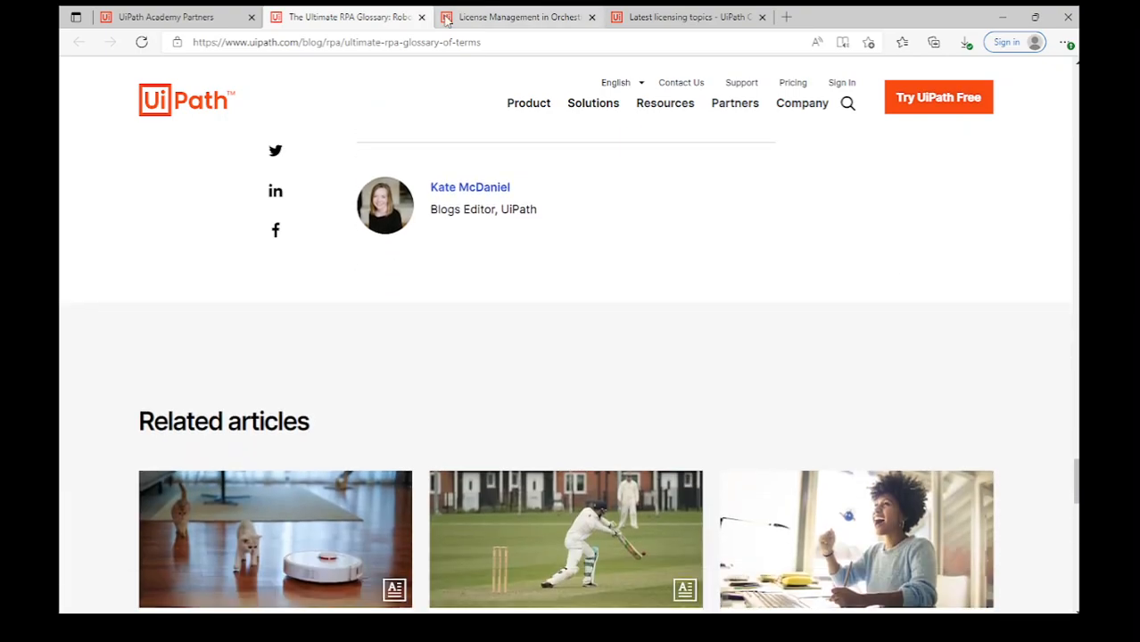
Close the RPA Glossary tab and both licensing forum tabs.
left_click(422, 17)
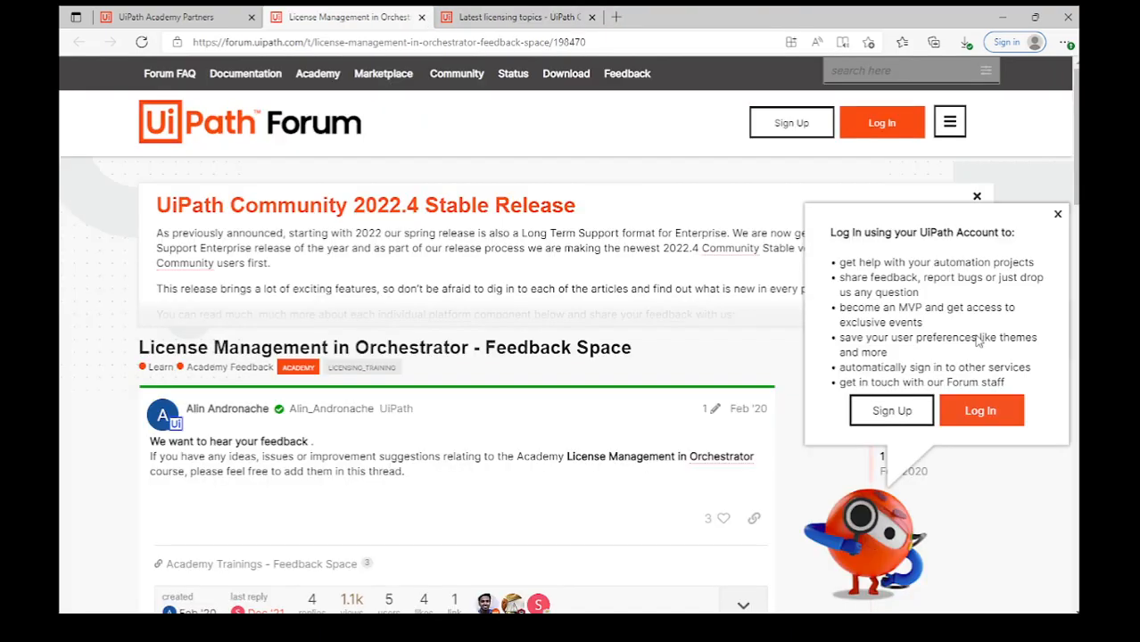
left_click(422, 17)
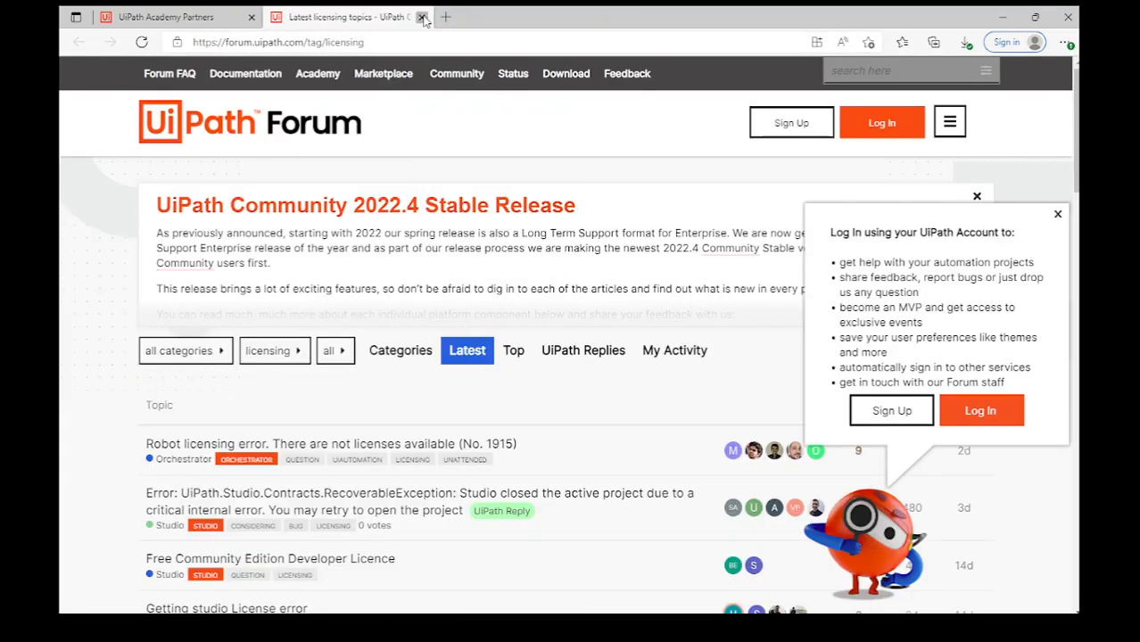
left_click(422, 17)
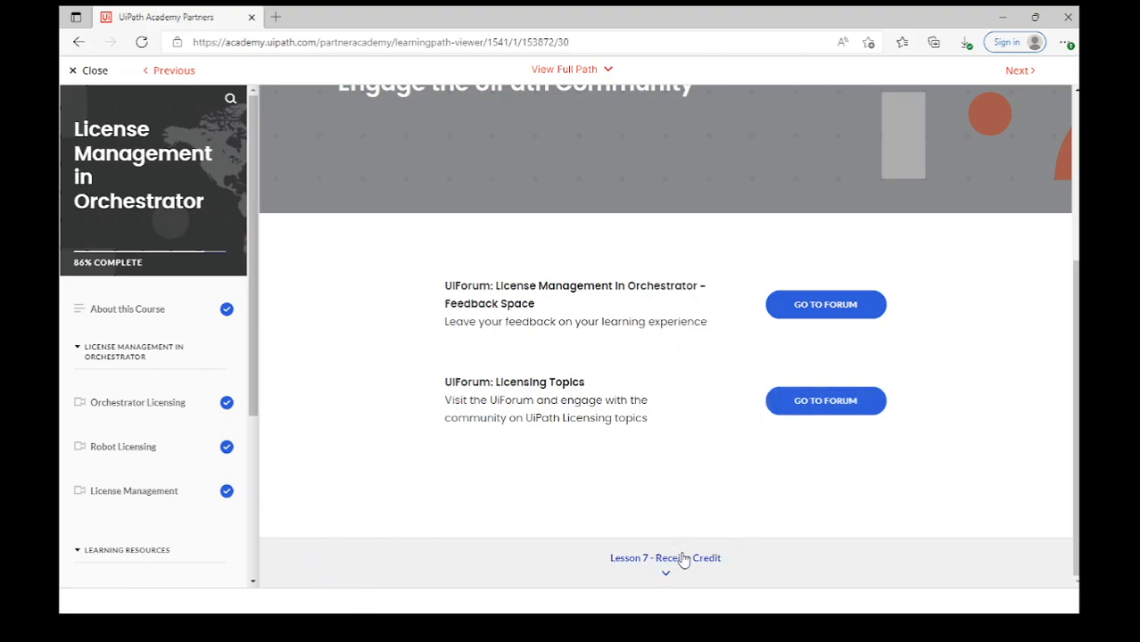
Open Lesson 7 Receive Credit at 100% complete and exit the course.
left_click(682, 559)
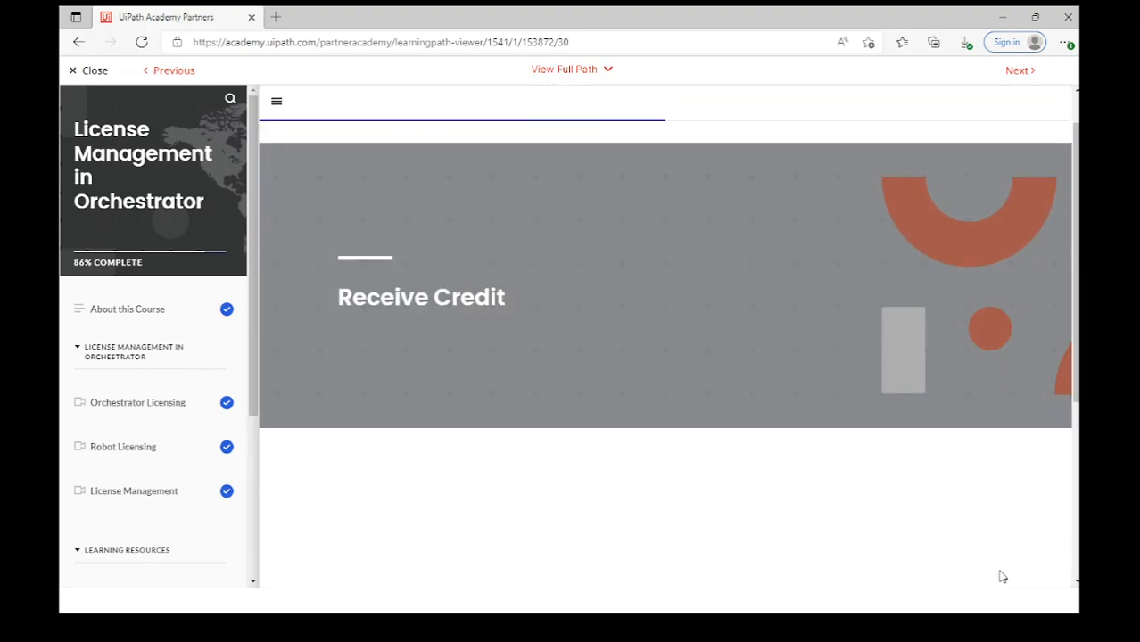
scroll(1001, 577, "down", 3)
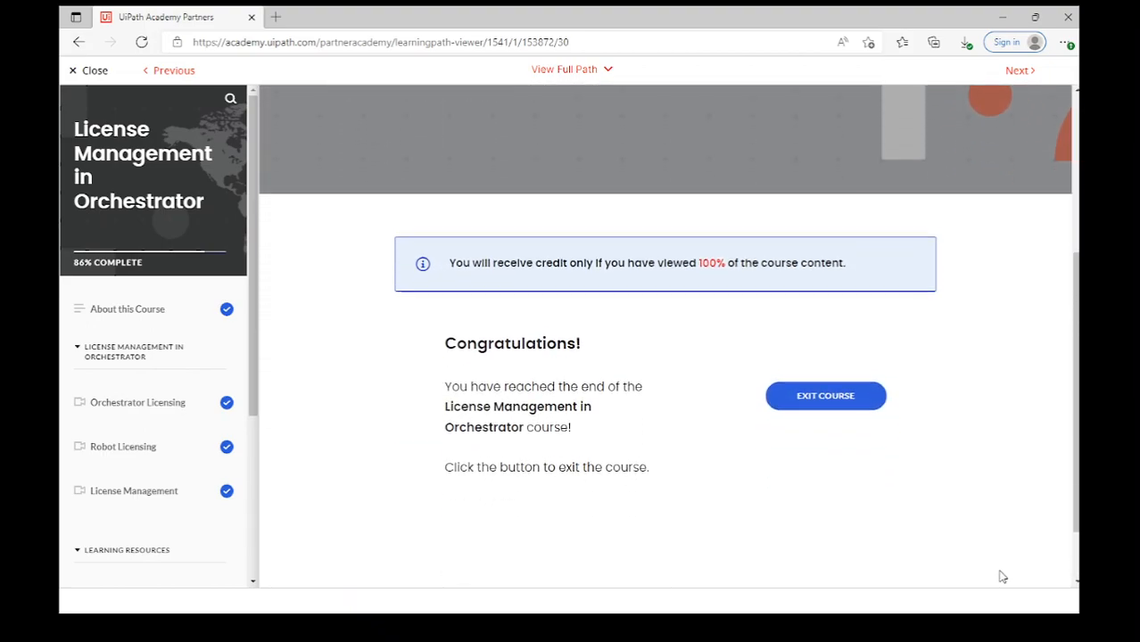
scroll(1001, 577, "down", 1)
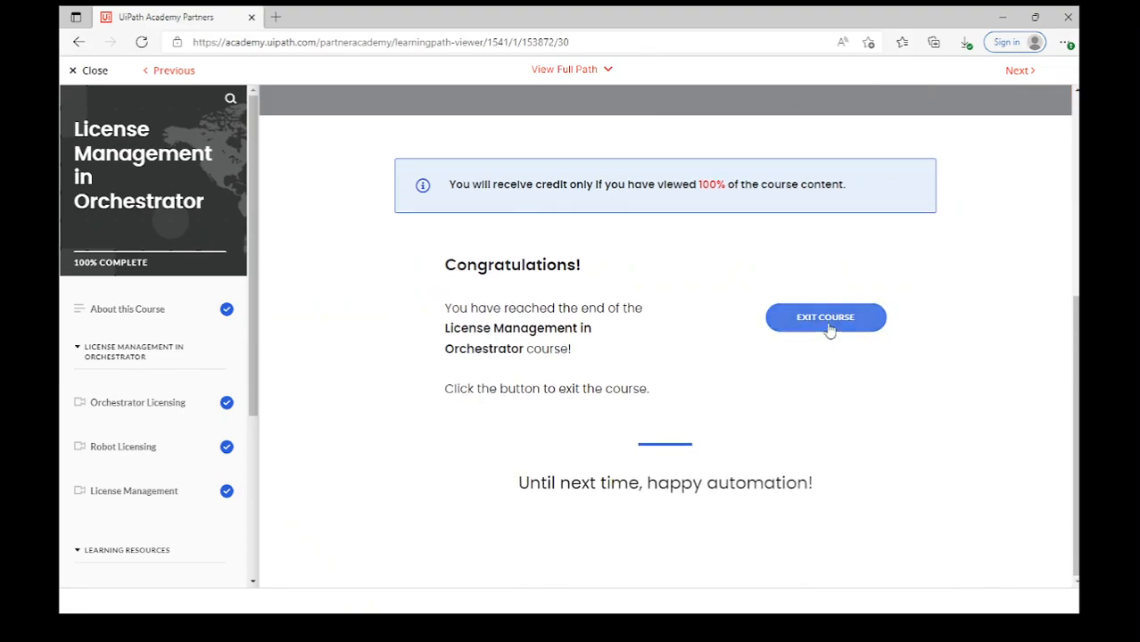
left_click(790, 328)
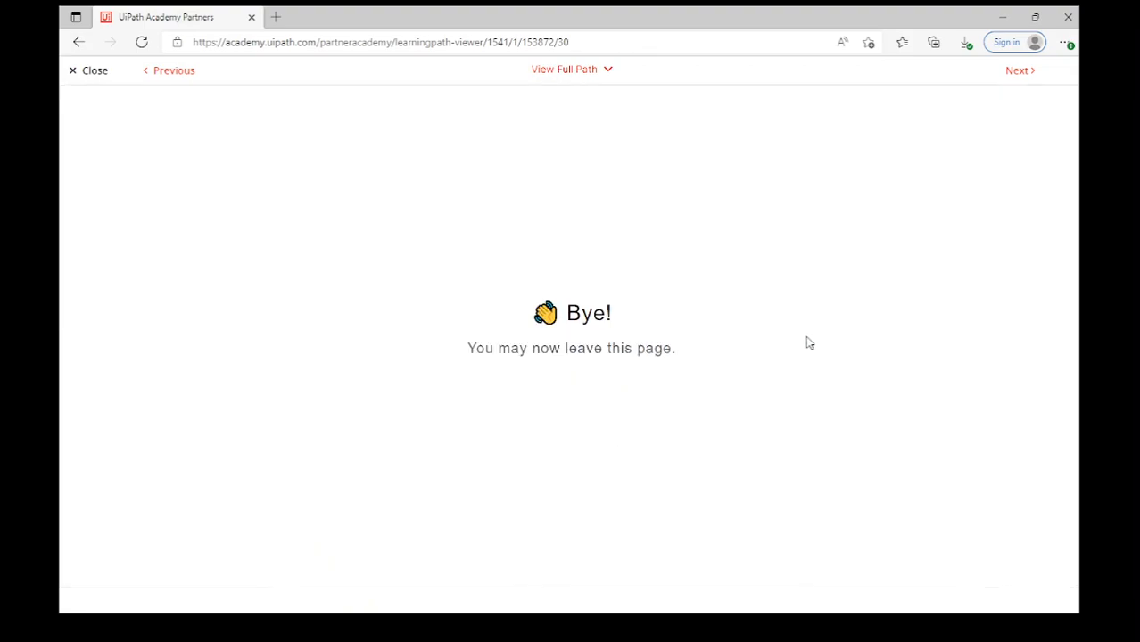